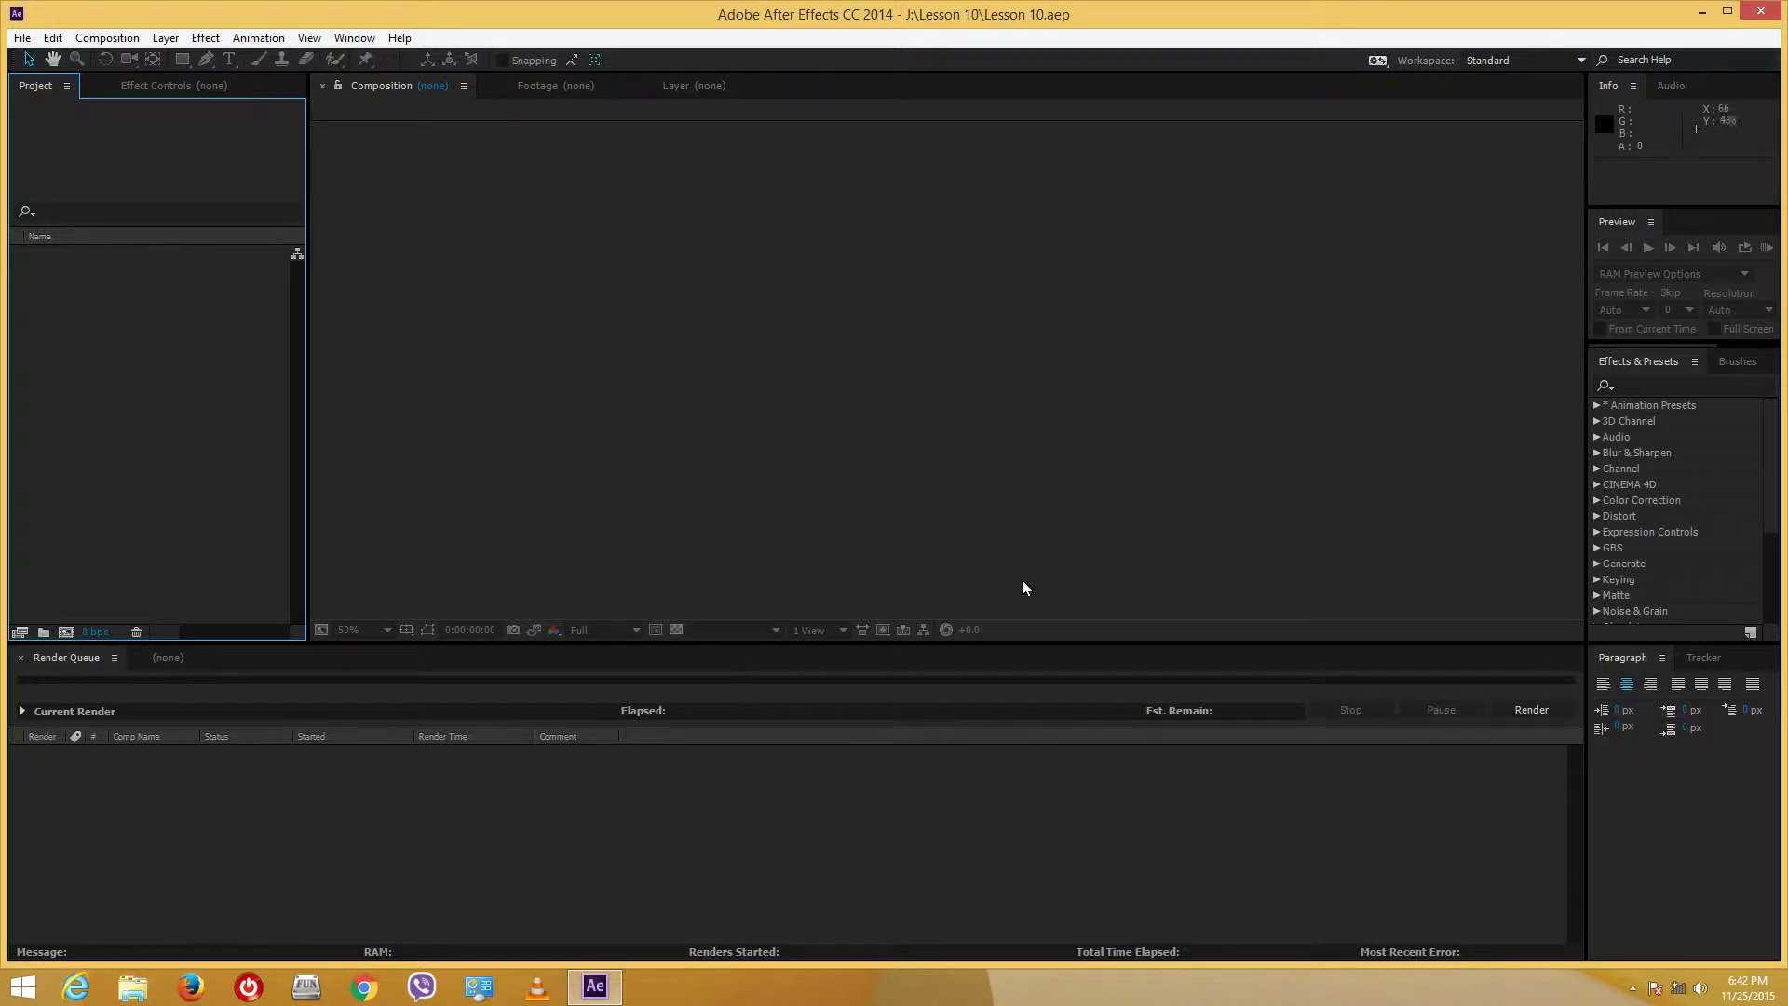
- Create a new 1920×1080, 25 fps composition, Comp 1
right_click(191, 331)
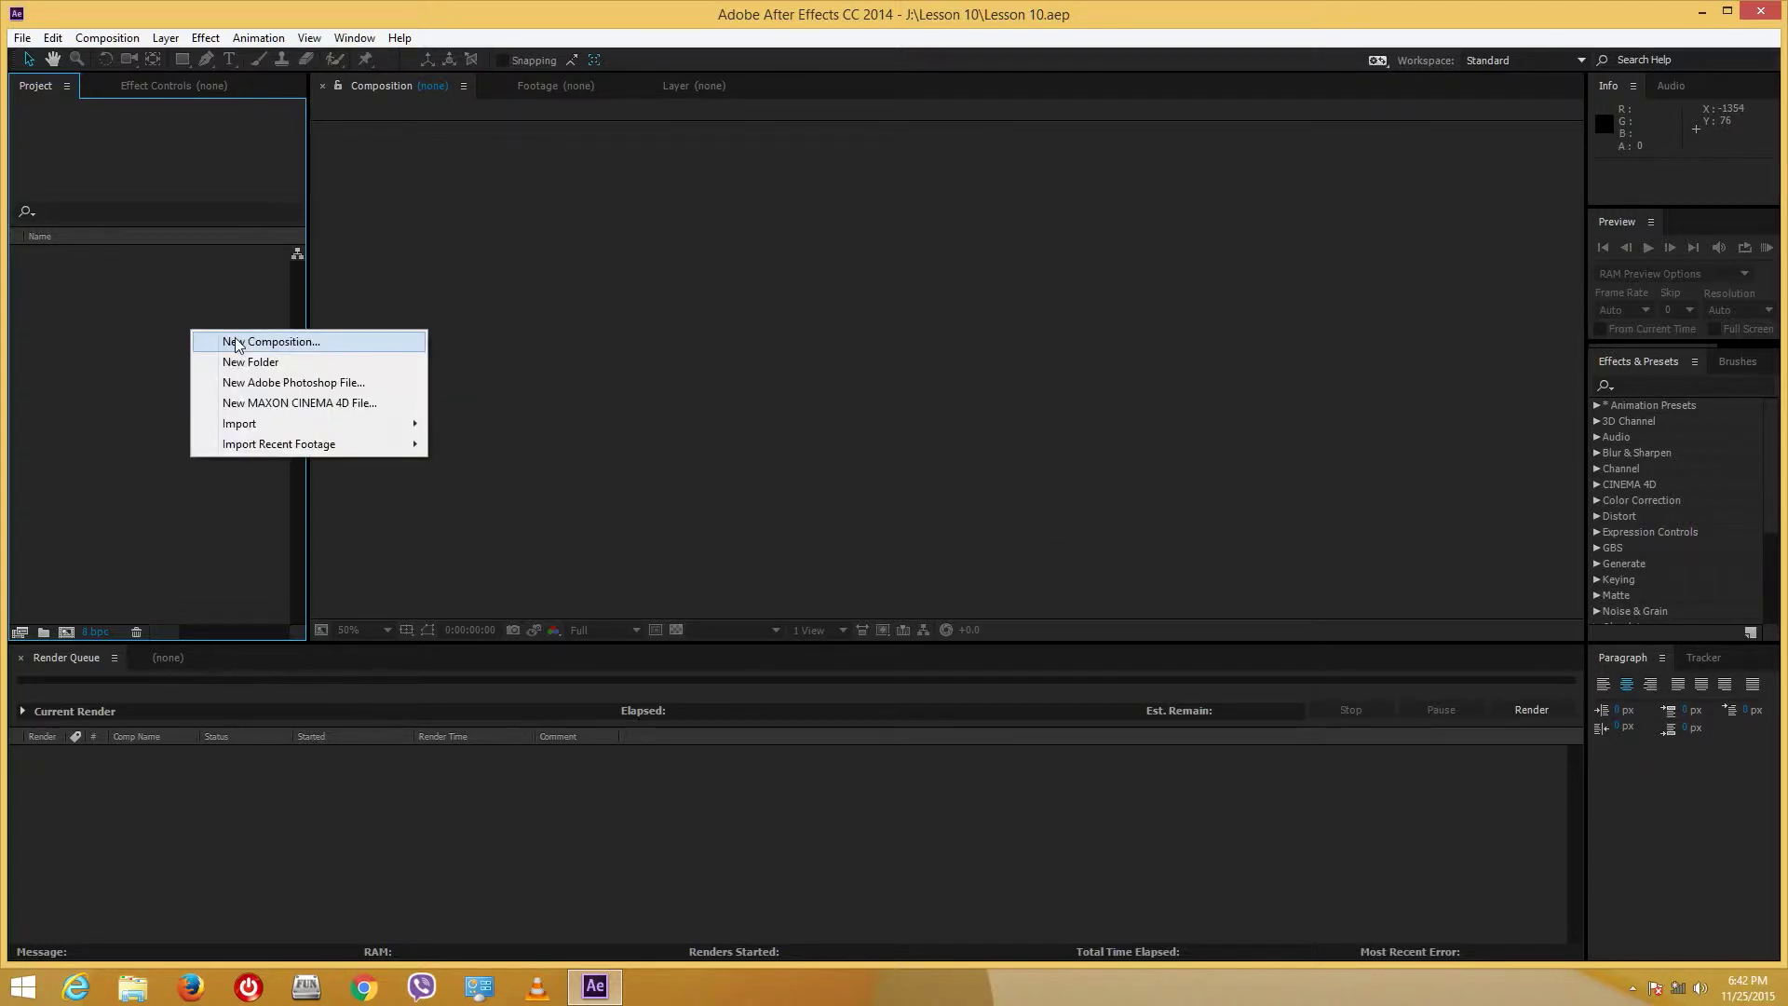
left_click(235, 343)
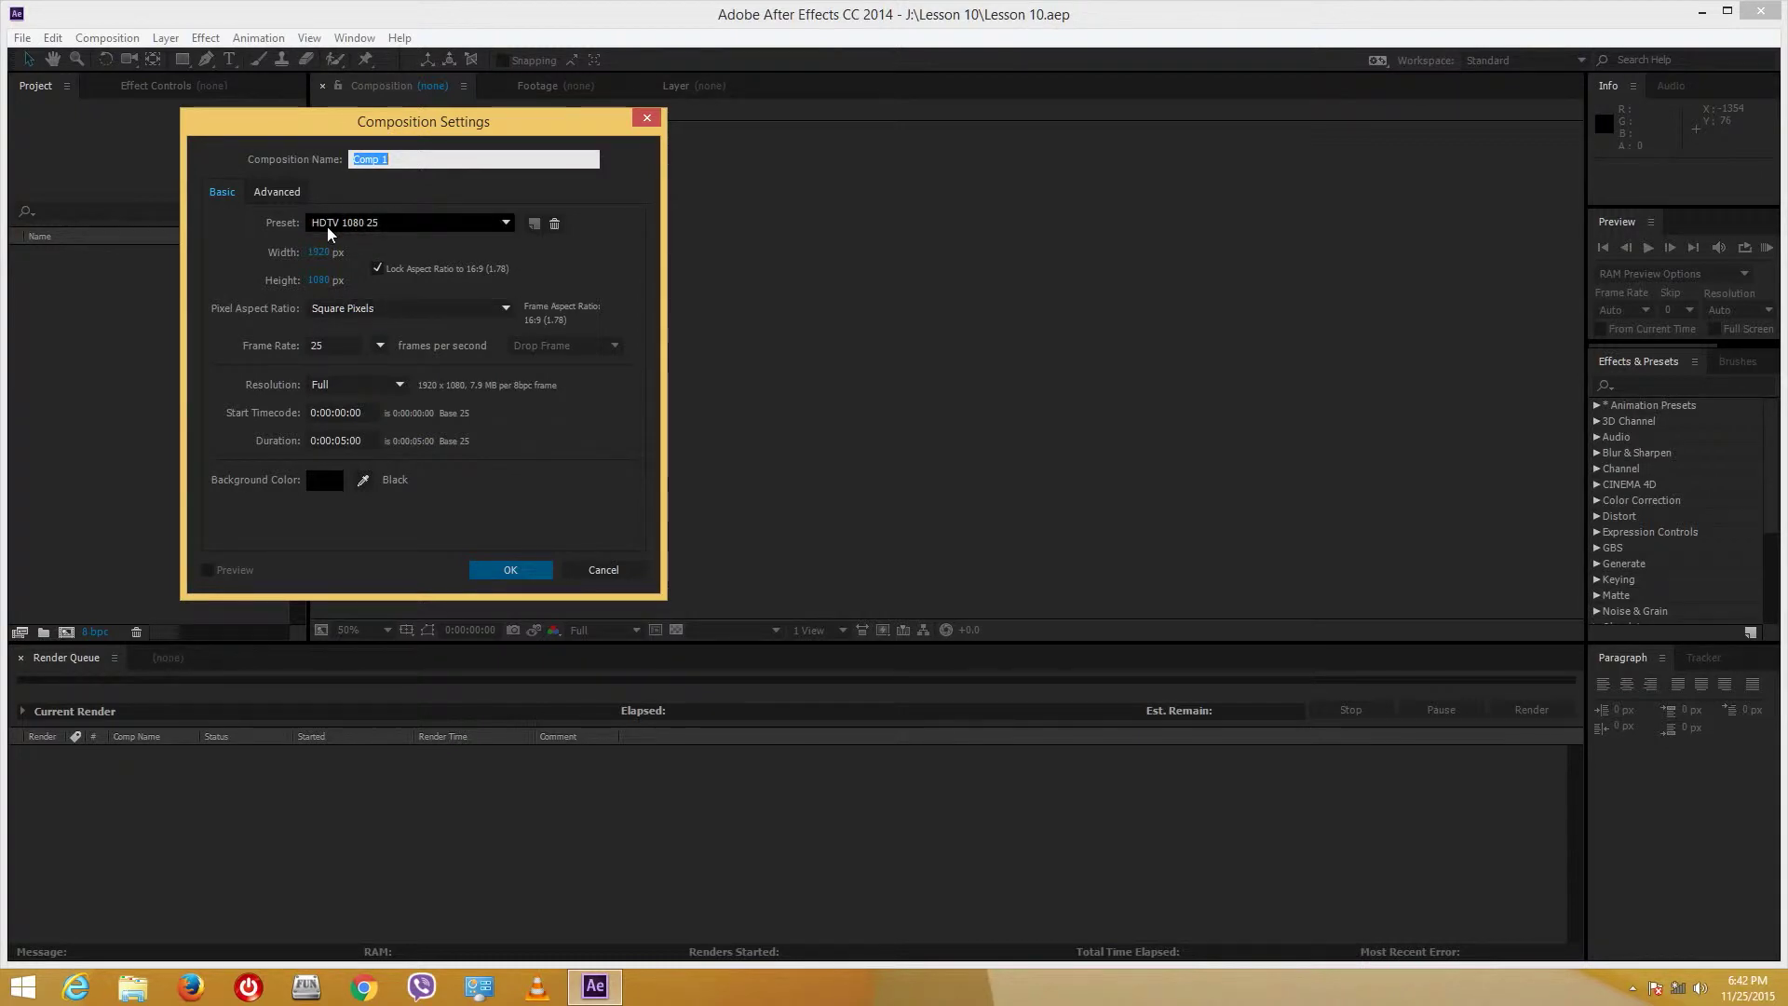
left_click(545, 570)
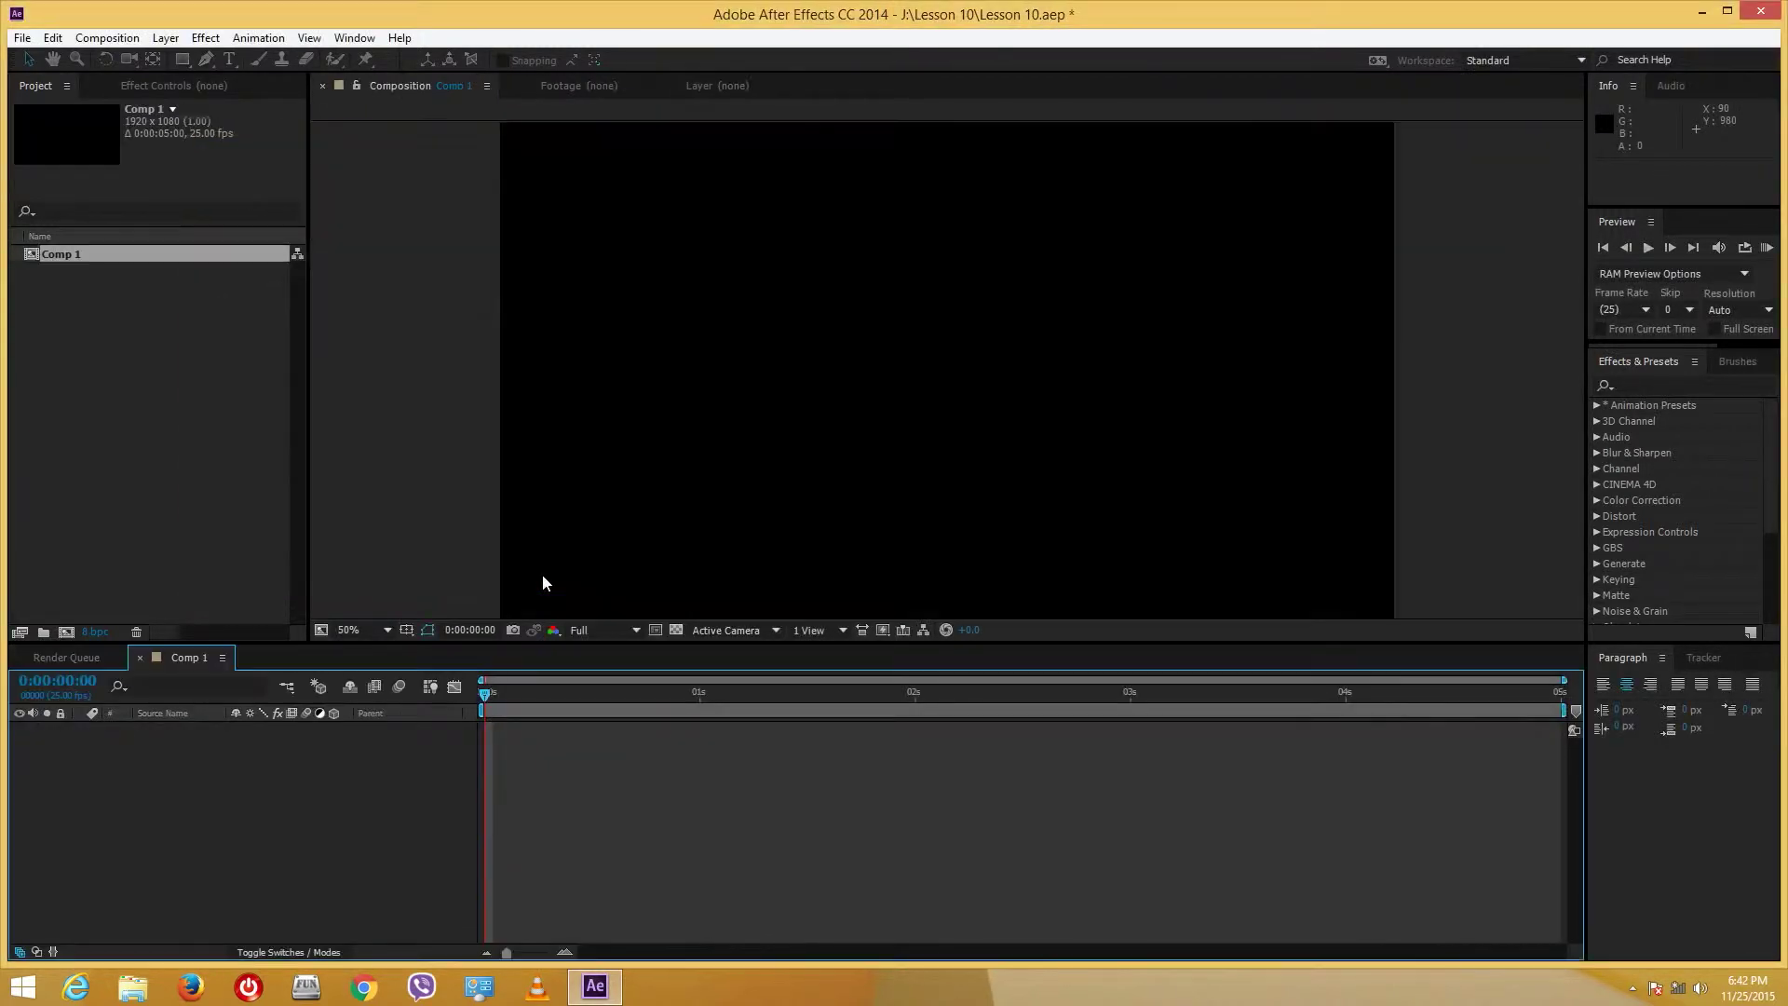
- Draw a full-frame red rectangle, then a smaller red rectangle centred in the frame
left_click(183, 60)
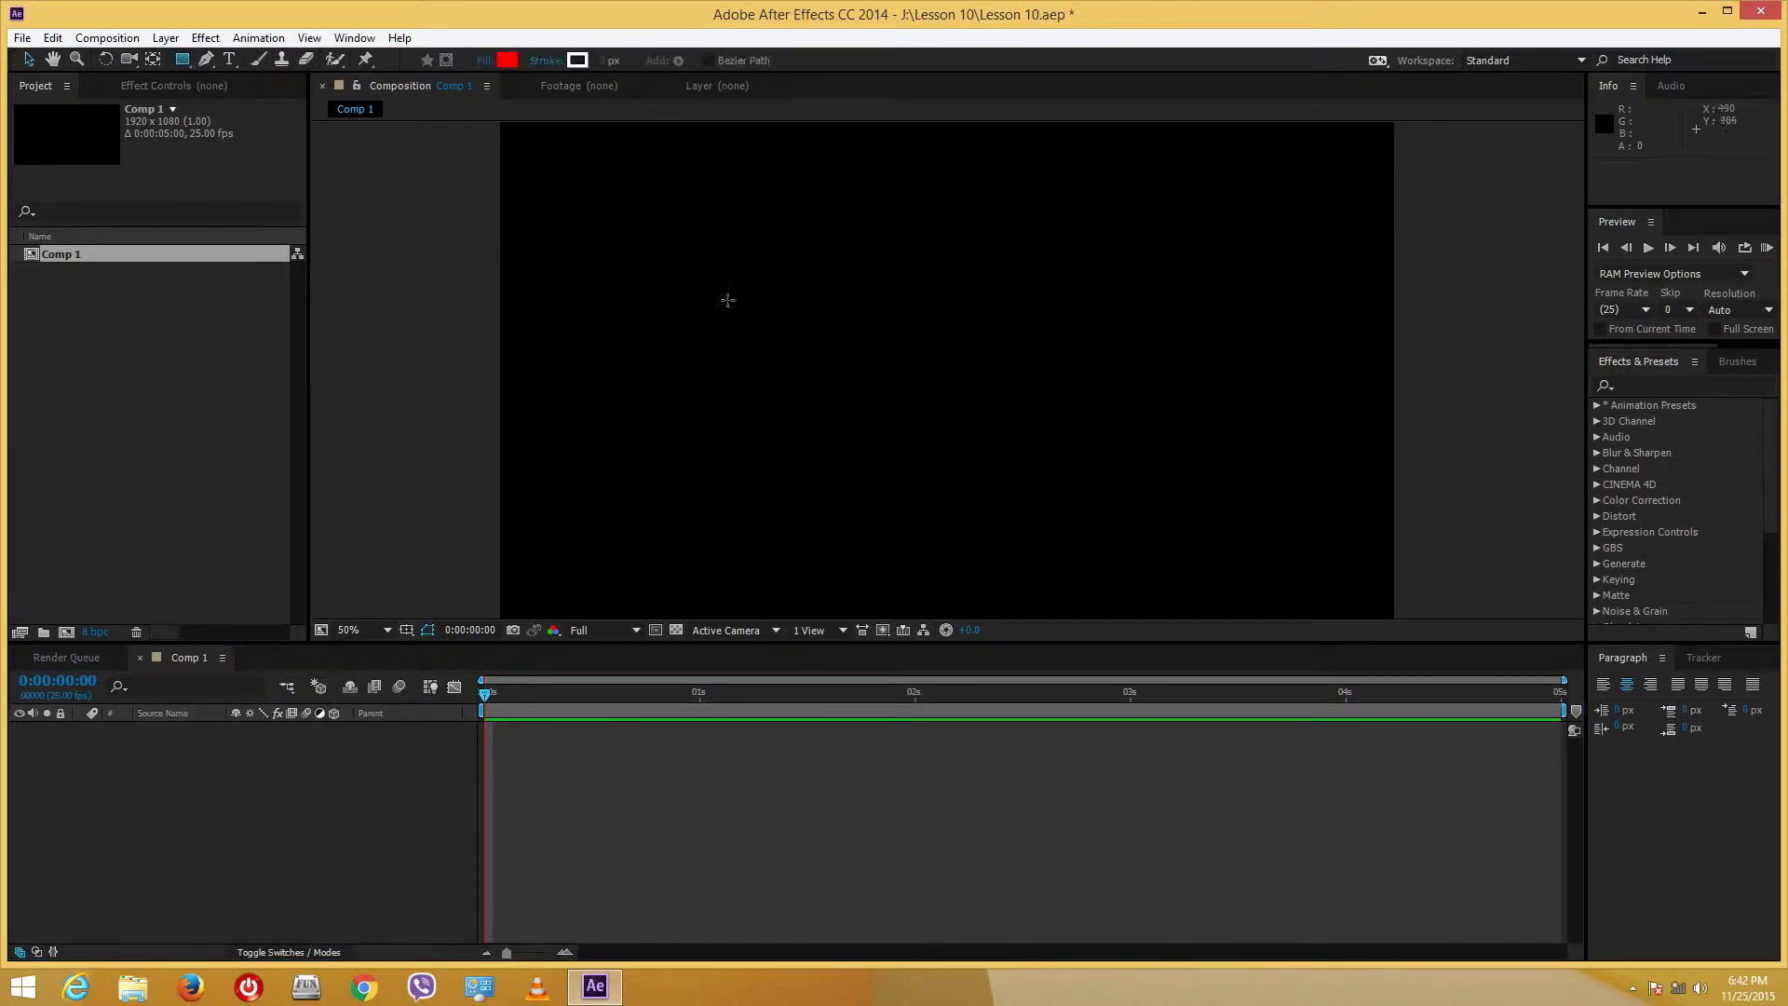
left_click(513, 133)
left_click_drag(1306, 567, 1362, 596)
left_click(211, 799)
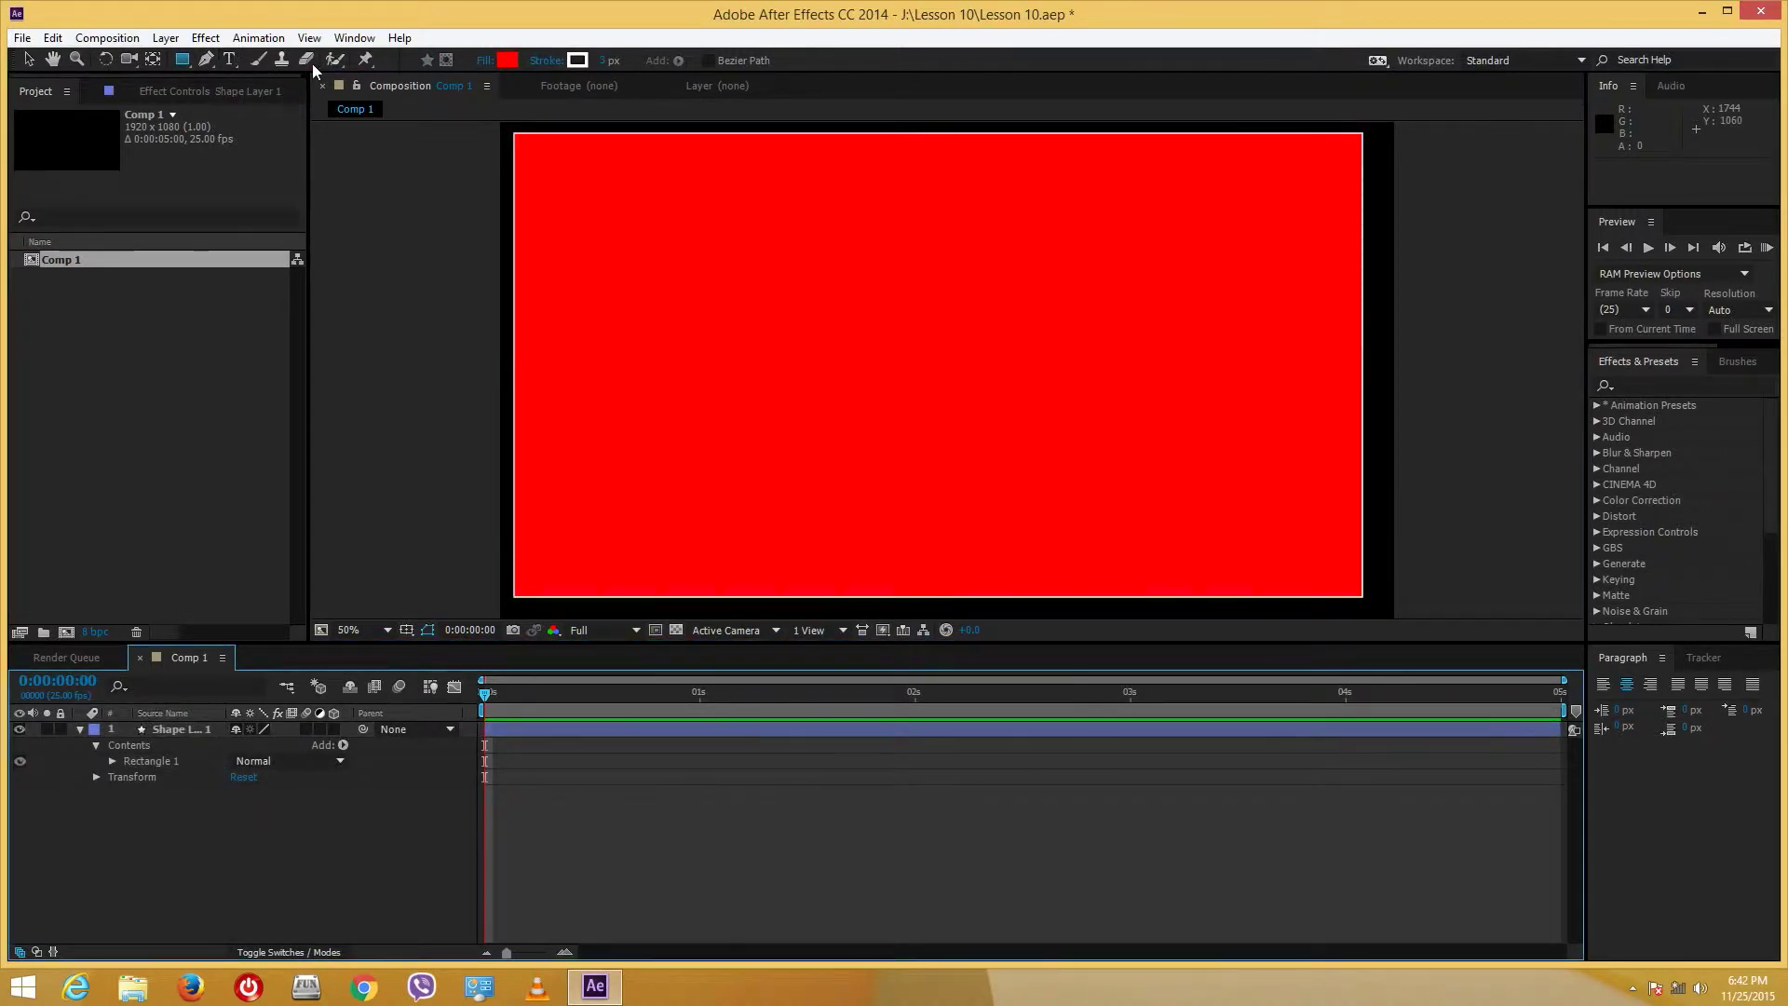
left_click_drag(704, 258, 1188, 464)
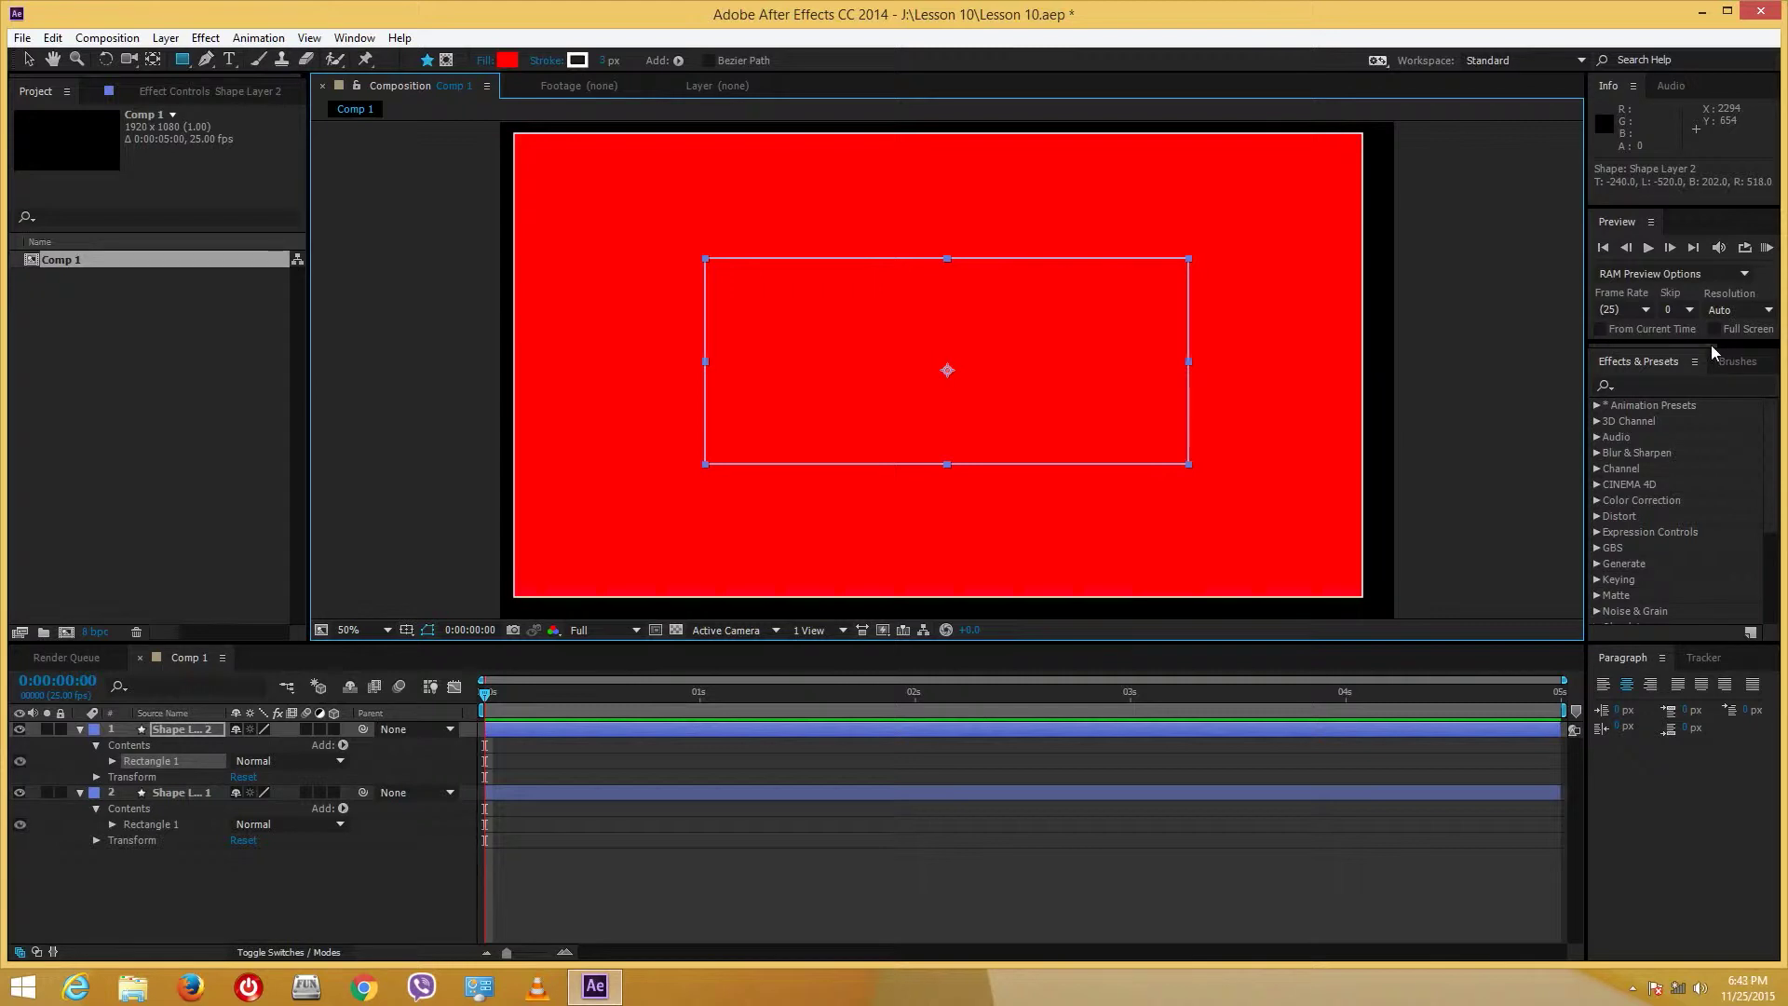
left_click(1736, 362)
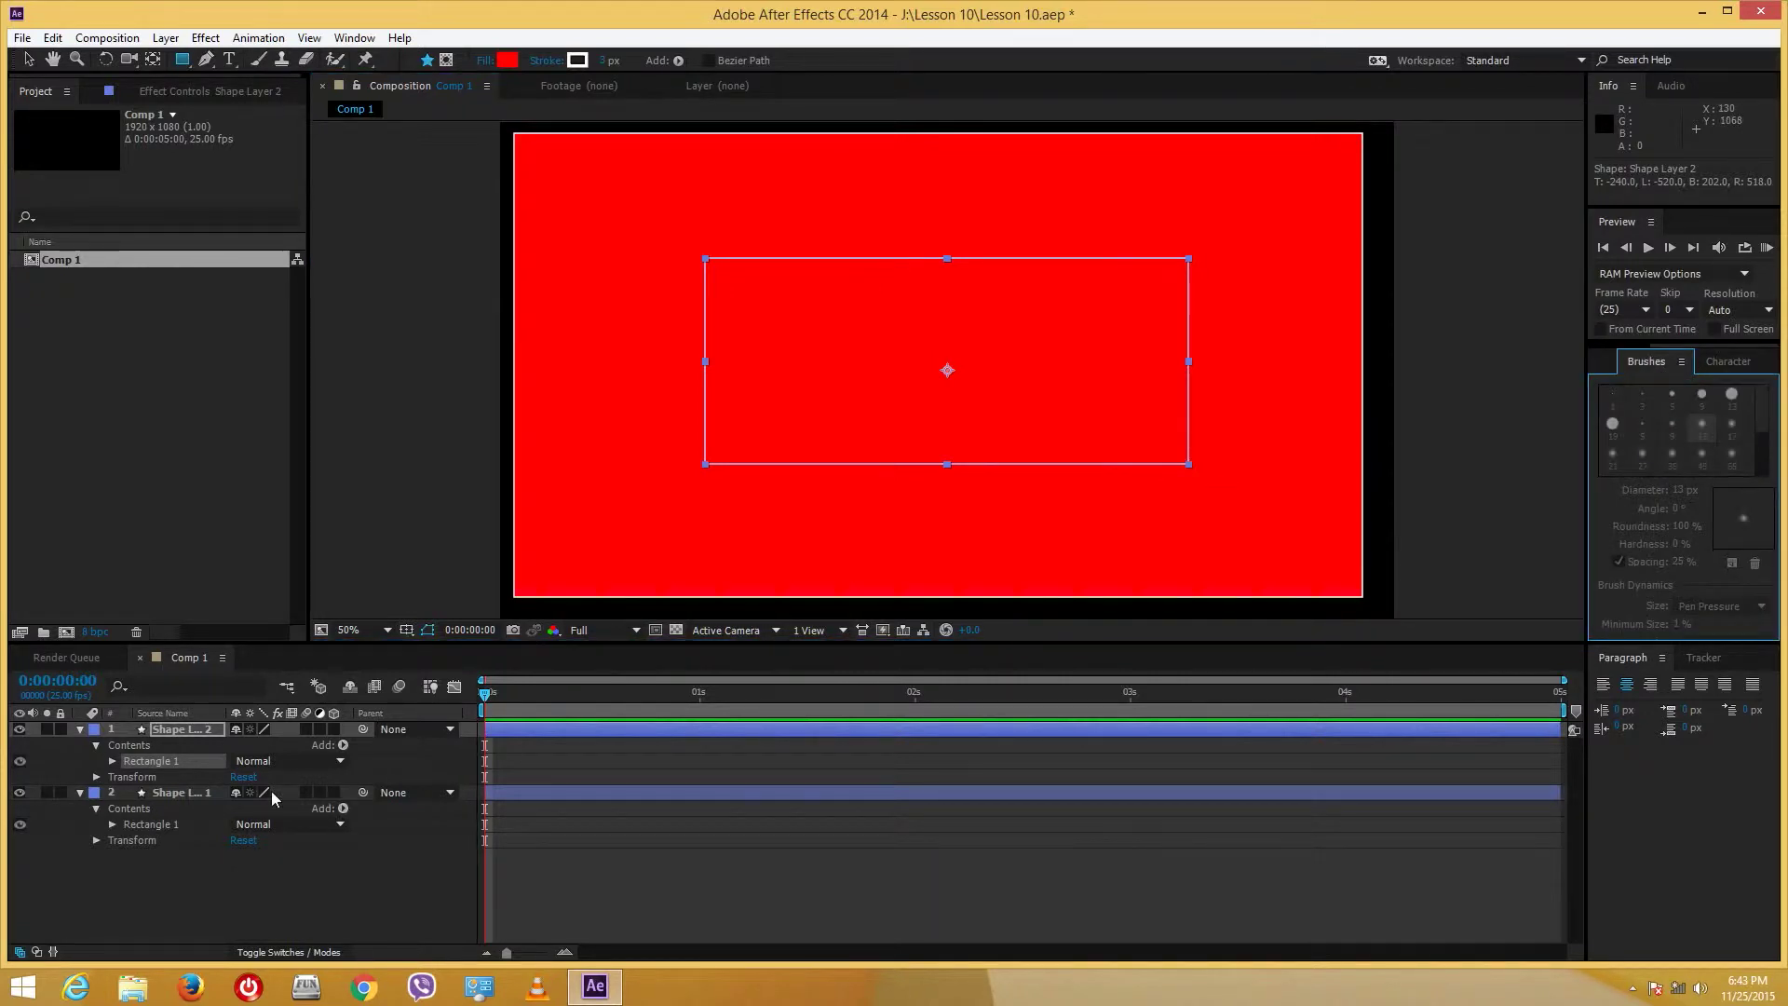
- Give the smaller centre rectangle a light blue fill
left_click(156, 736)
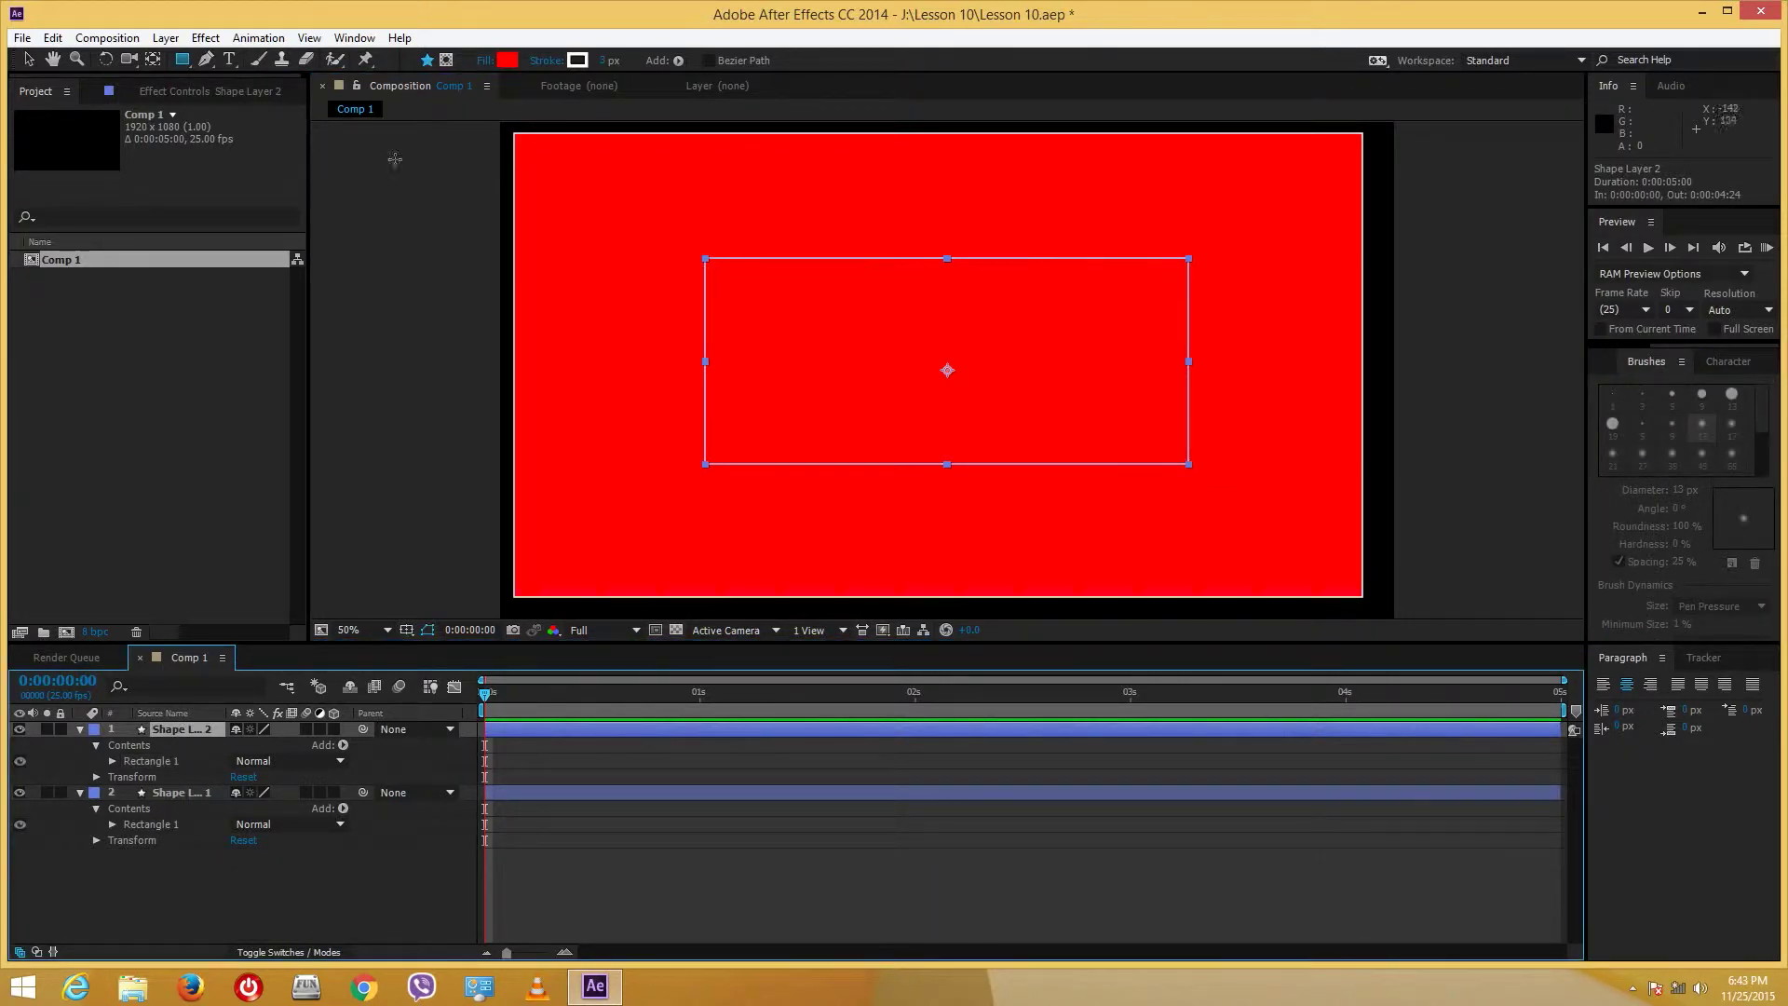
left_click(507, 59)
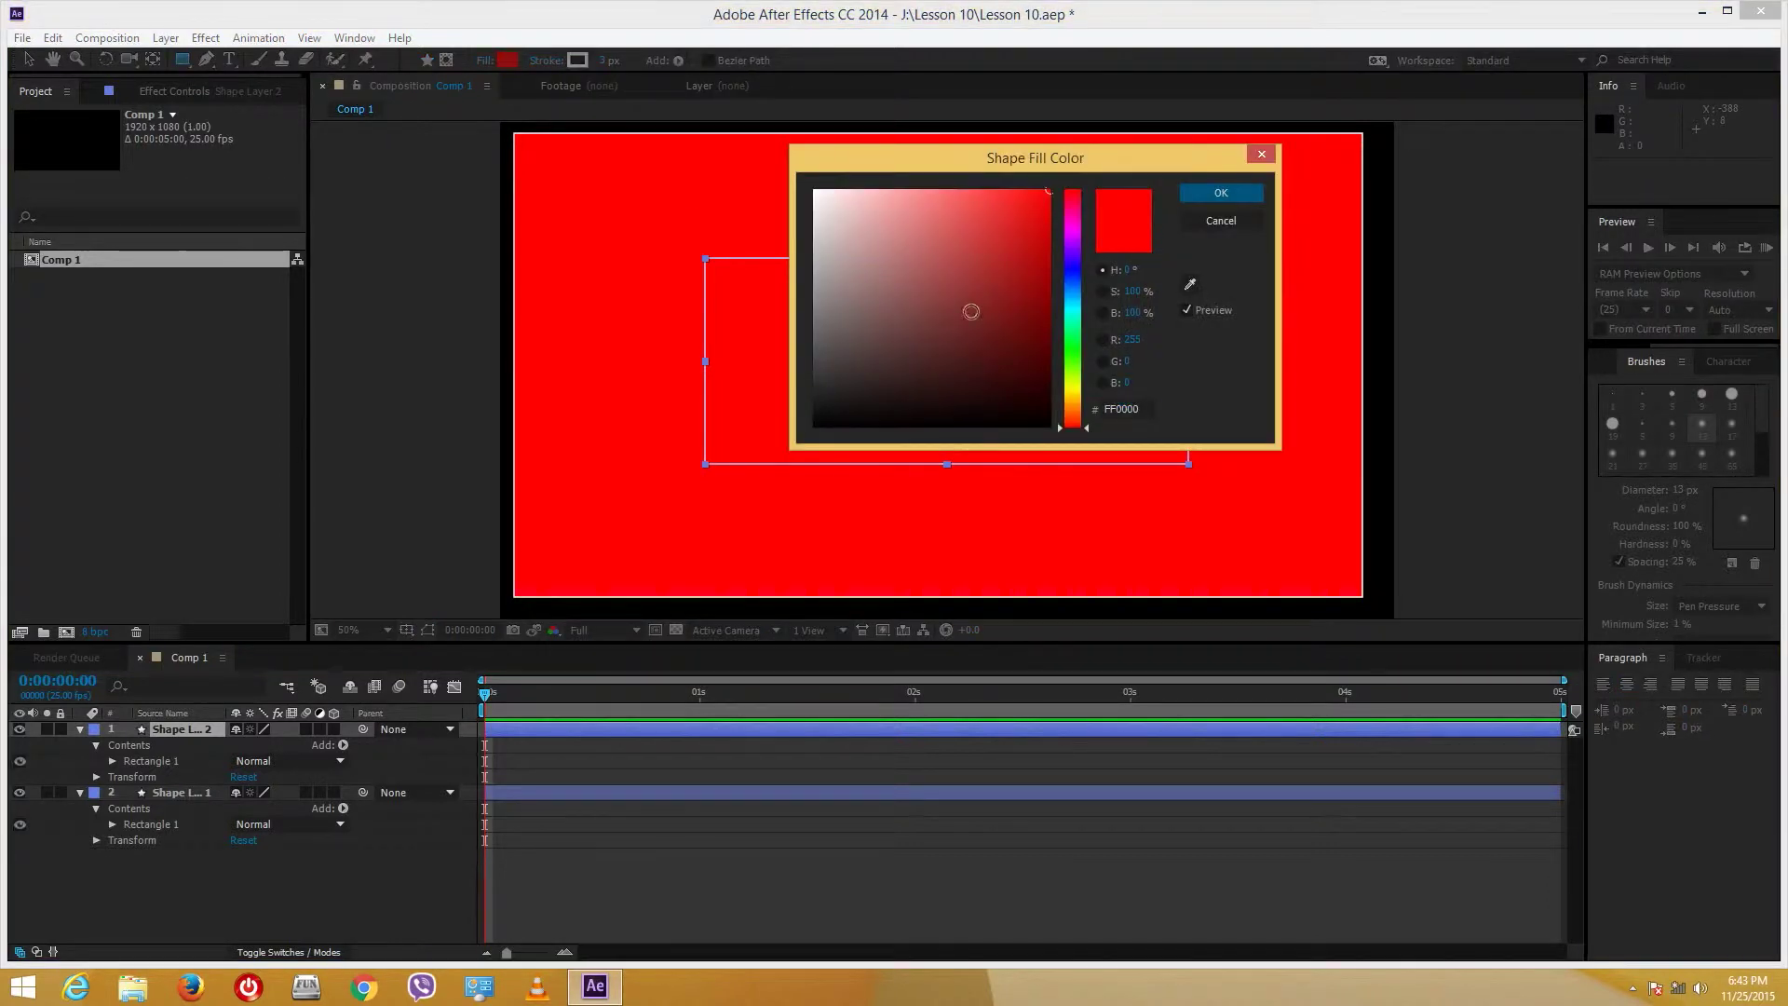
left_click(970, 311)
left_click(1071, 348)
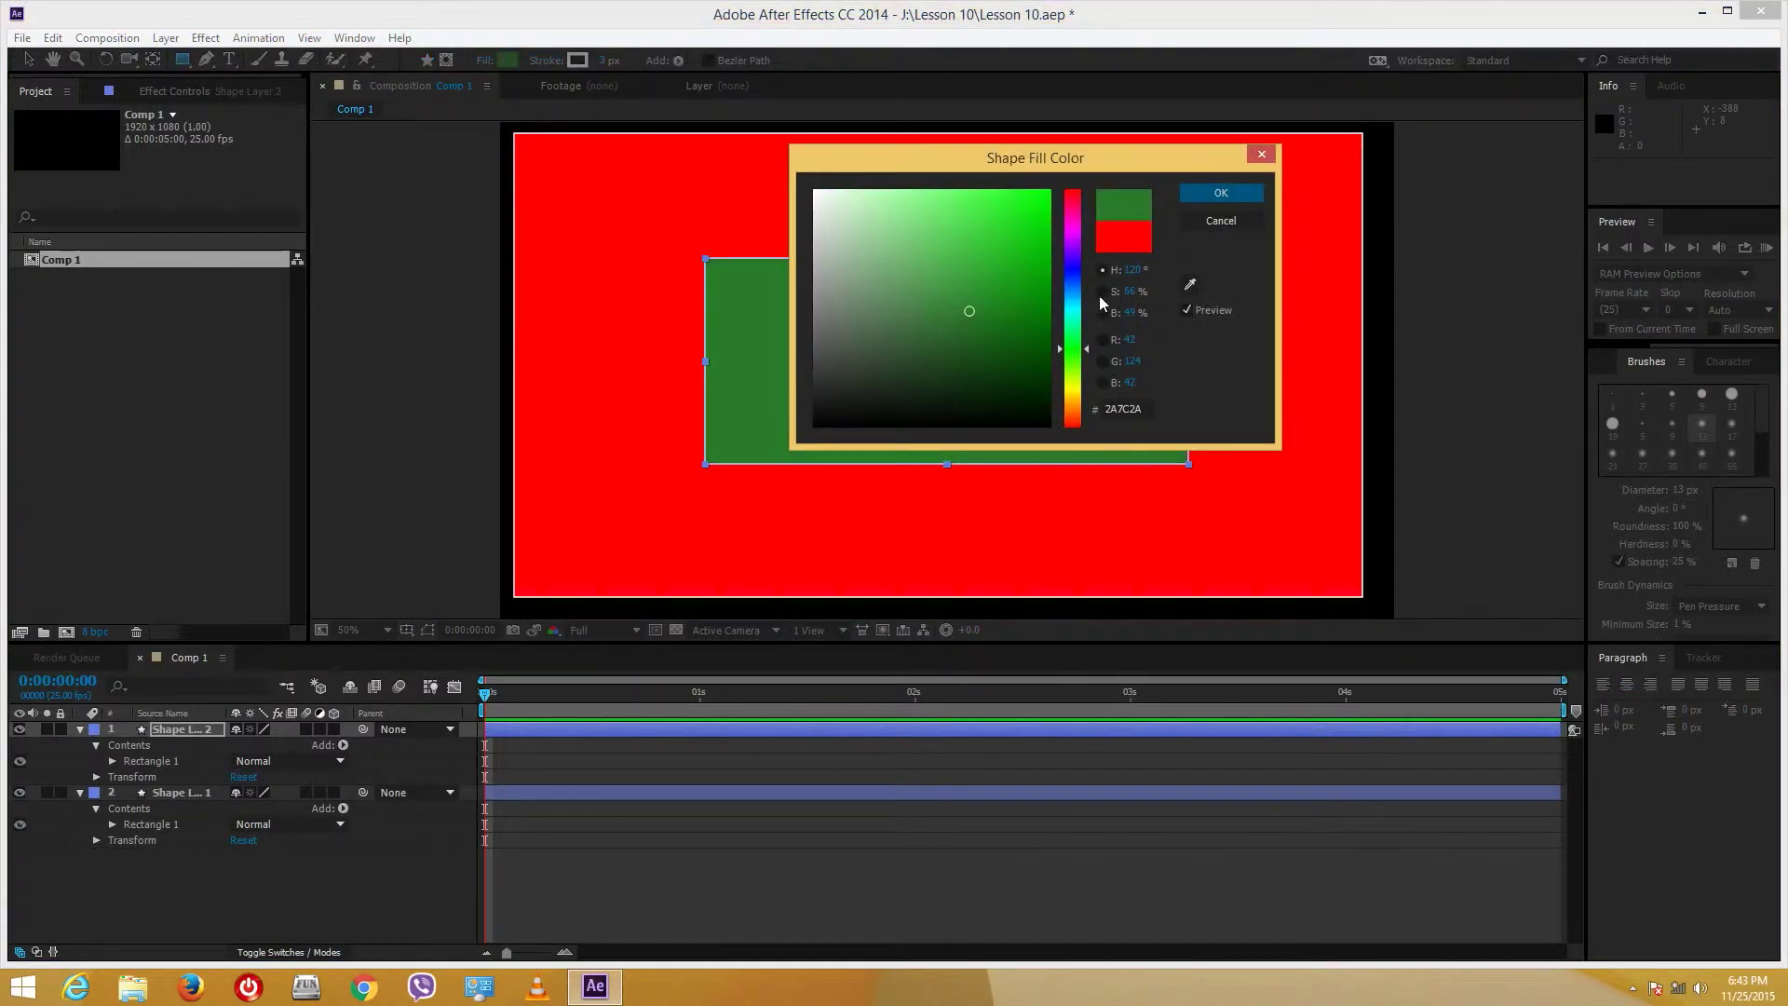
left_click(1072, 211)
left_click(892, 214)
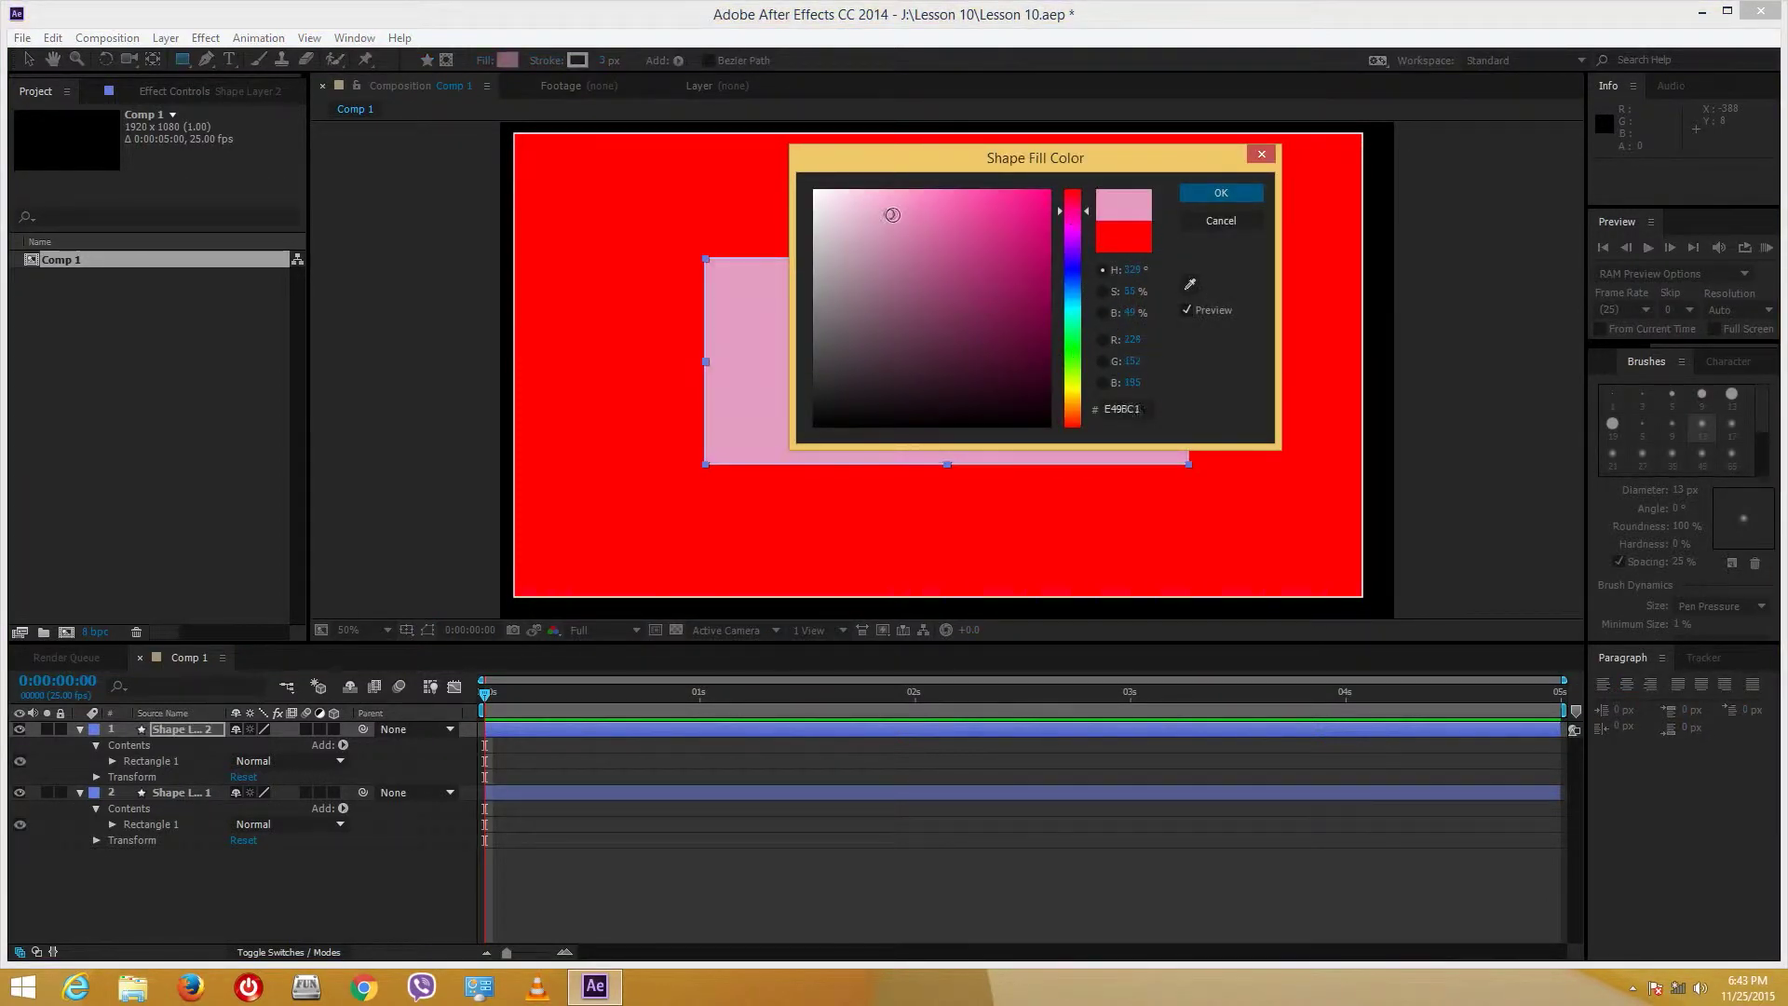
left_click(1081, 299)
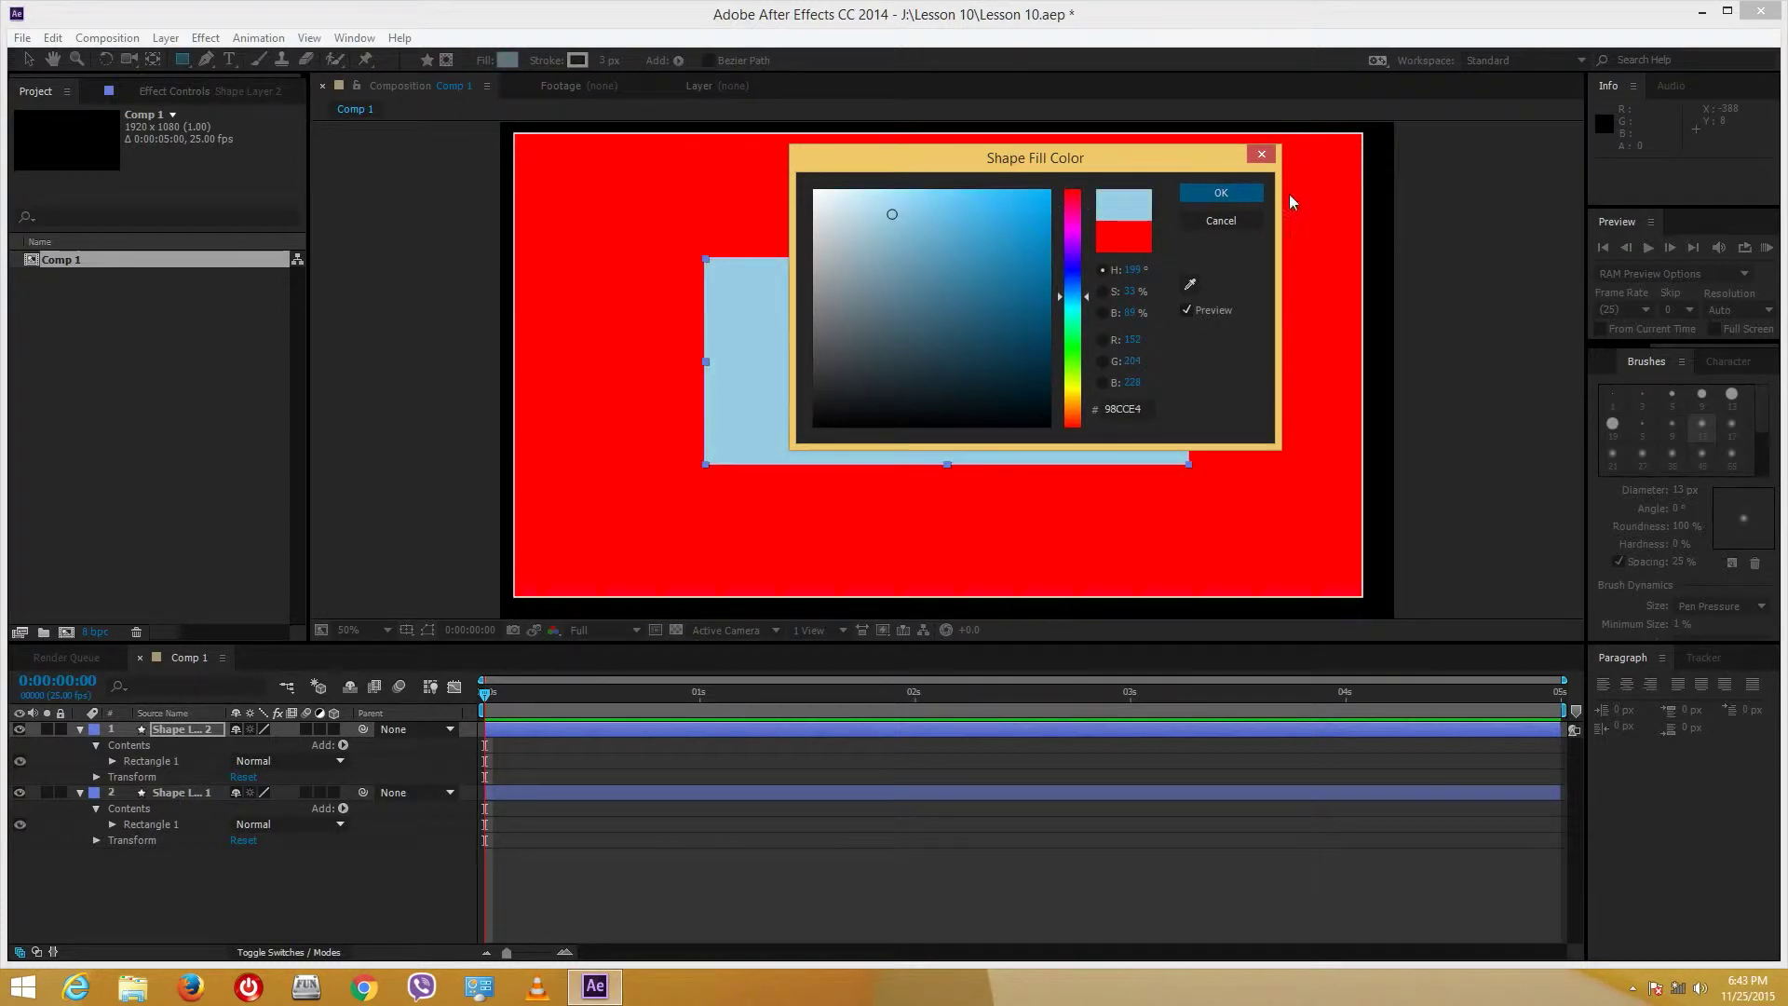
left_click(1249, 191)
- Fill the full-frame background rectangle with teal 2C9488
key("v")
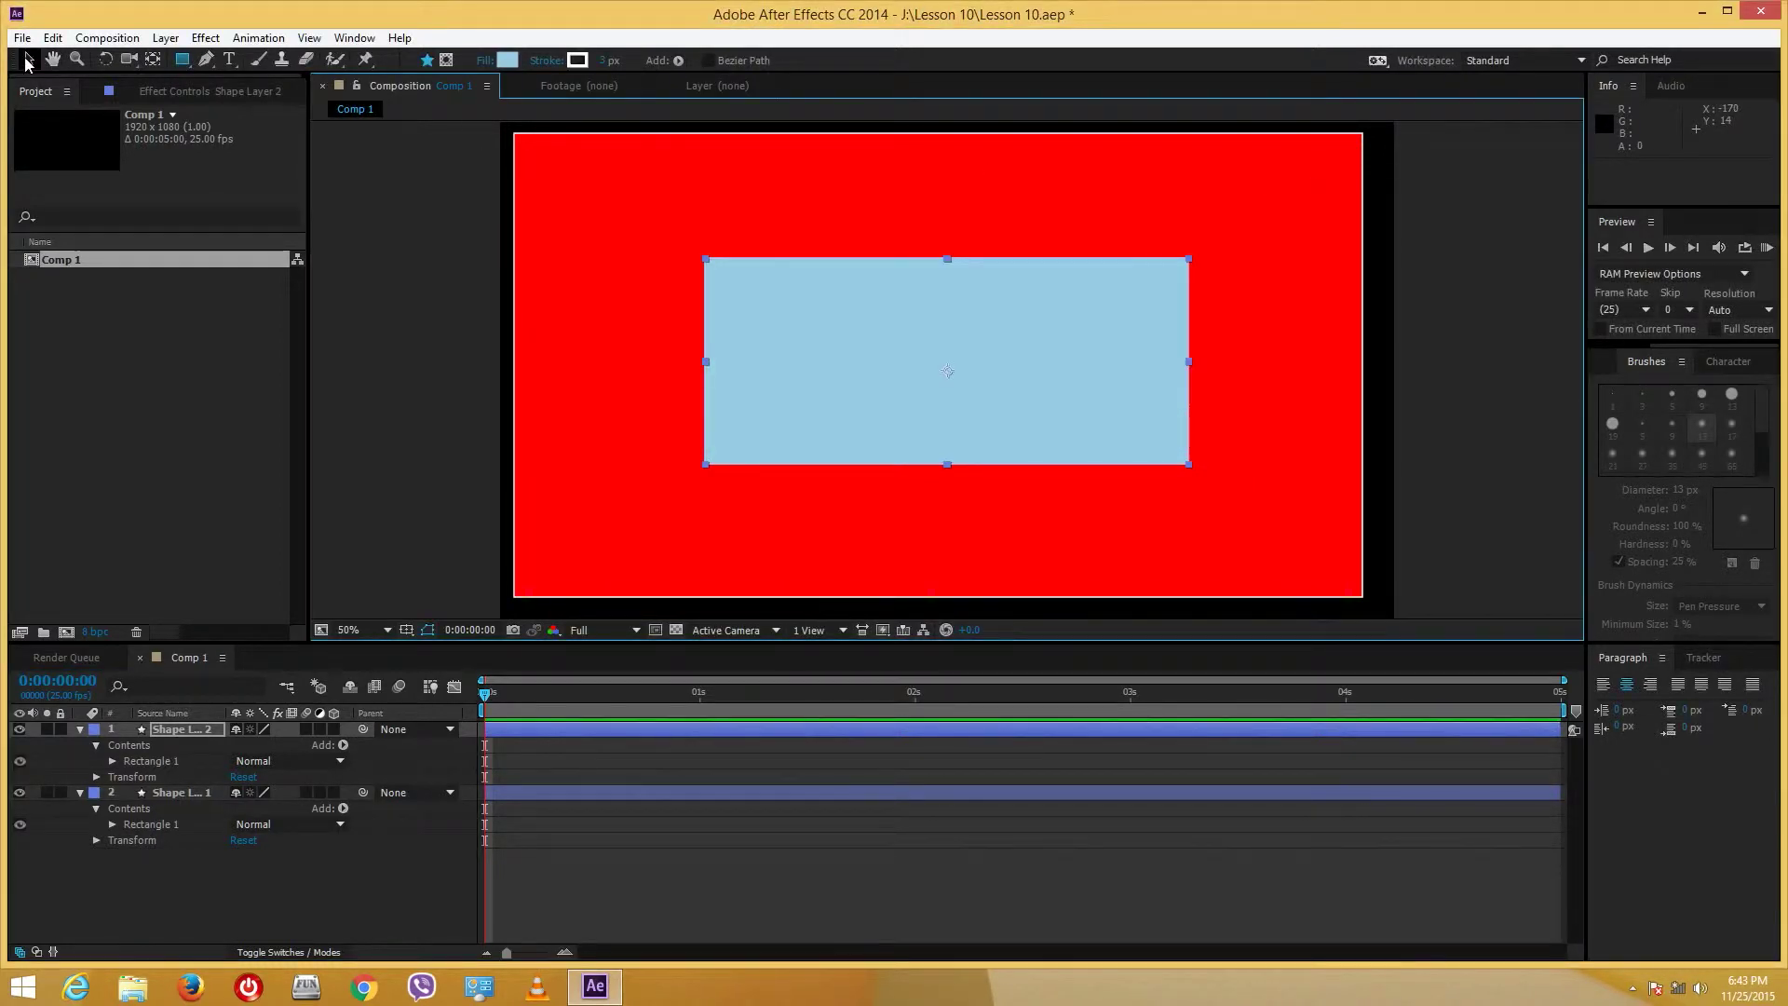
left_click(1040, 194)
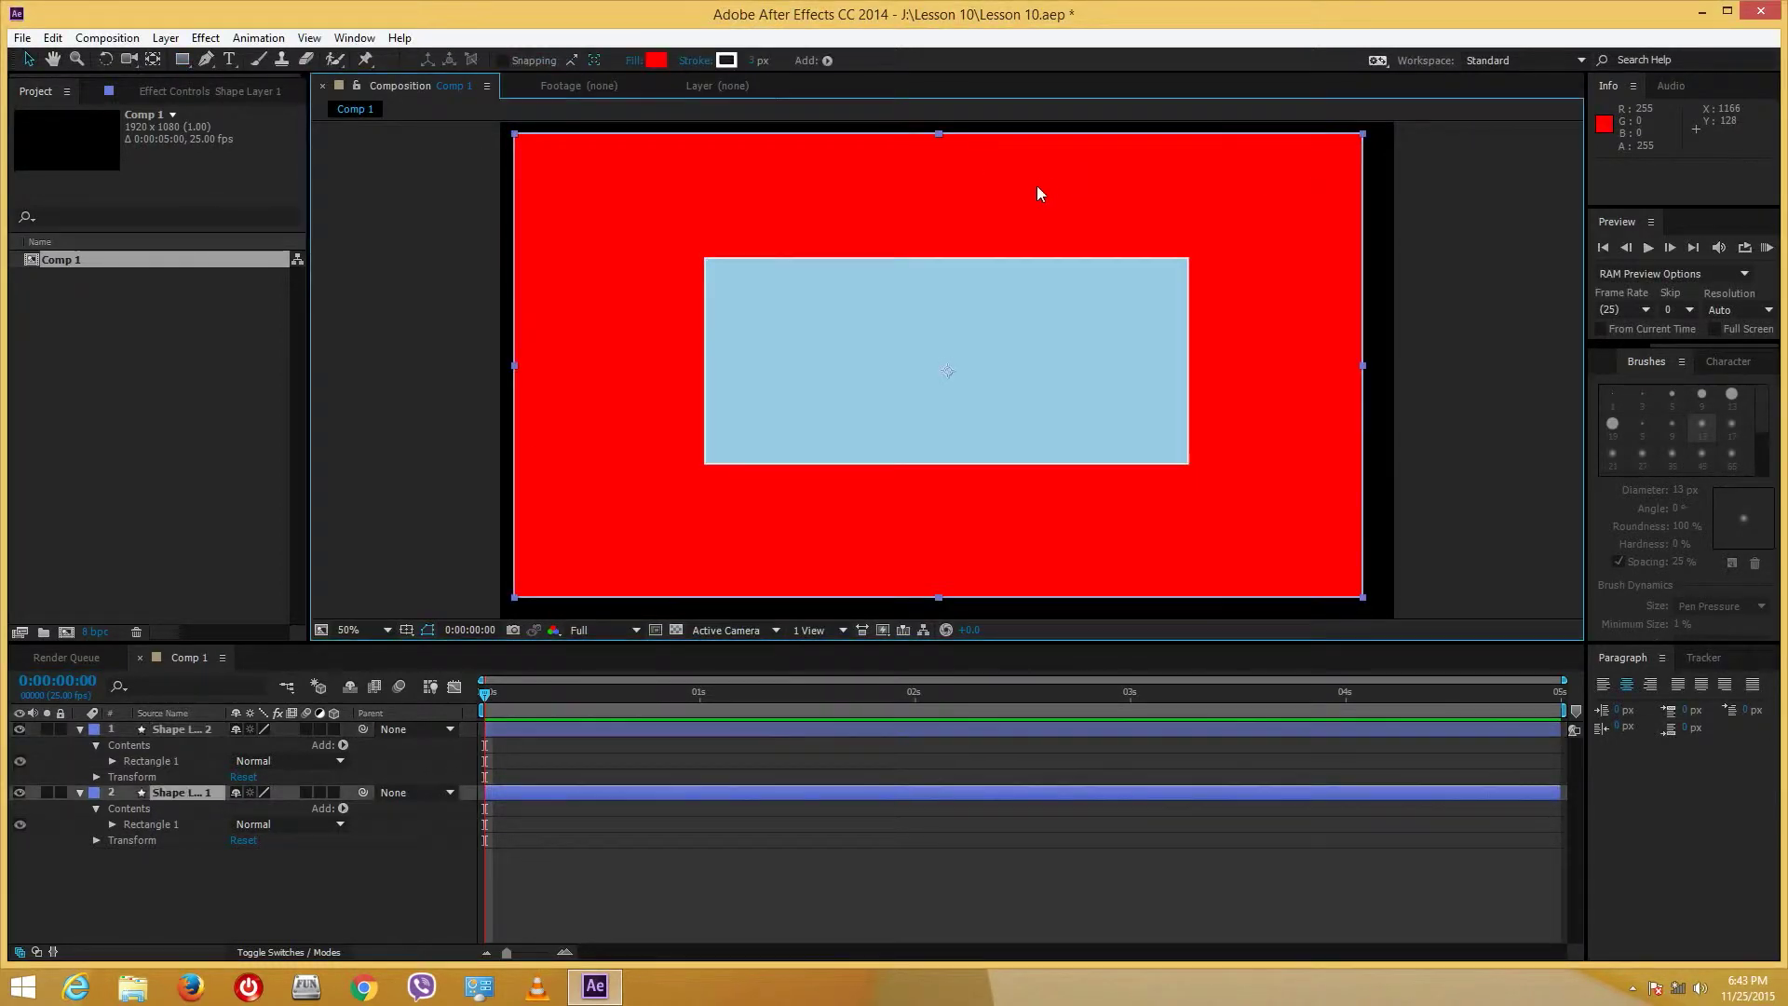
left_click(656, 60)
left_click(969, 274)
left_click(1073, 313)
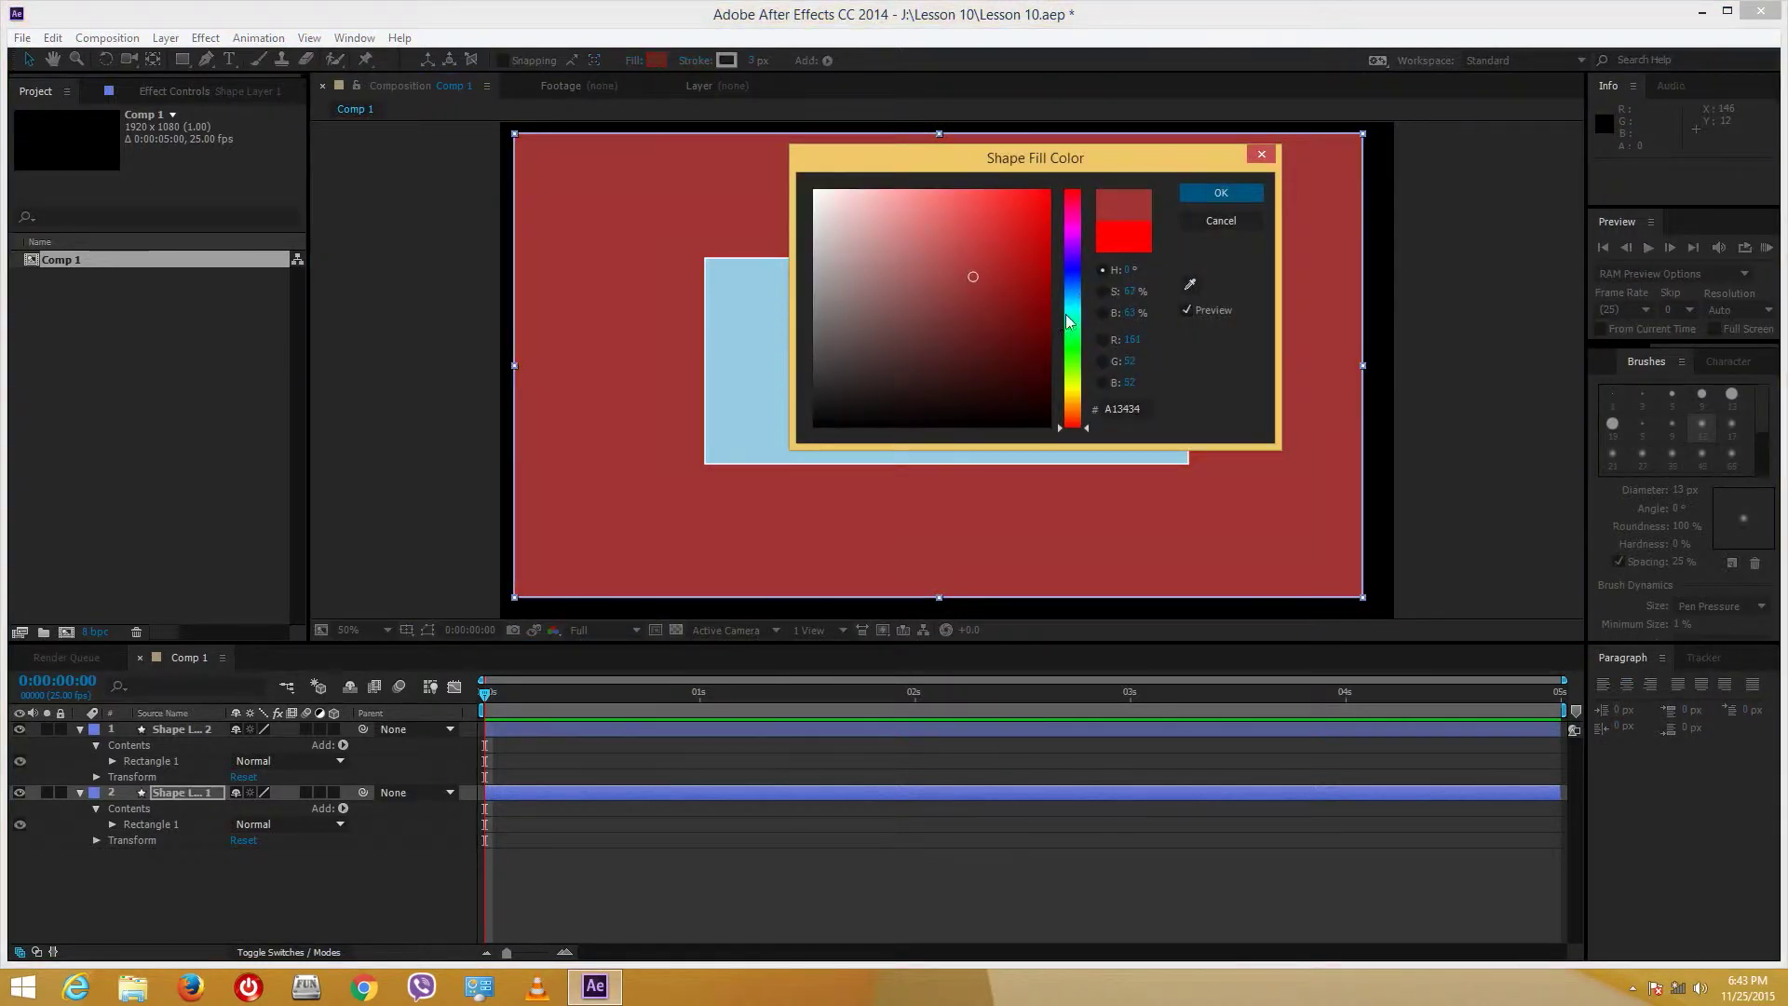
left_click(980, 290)
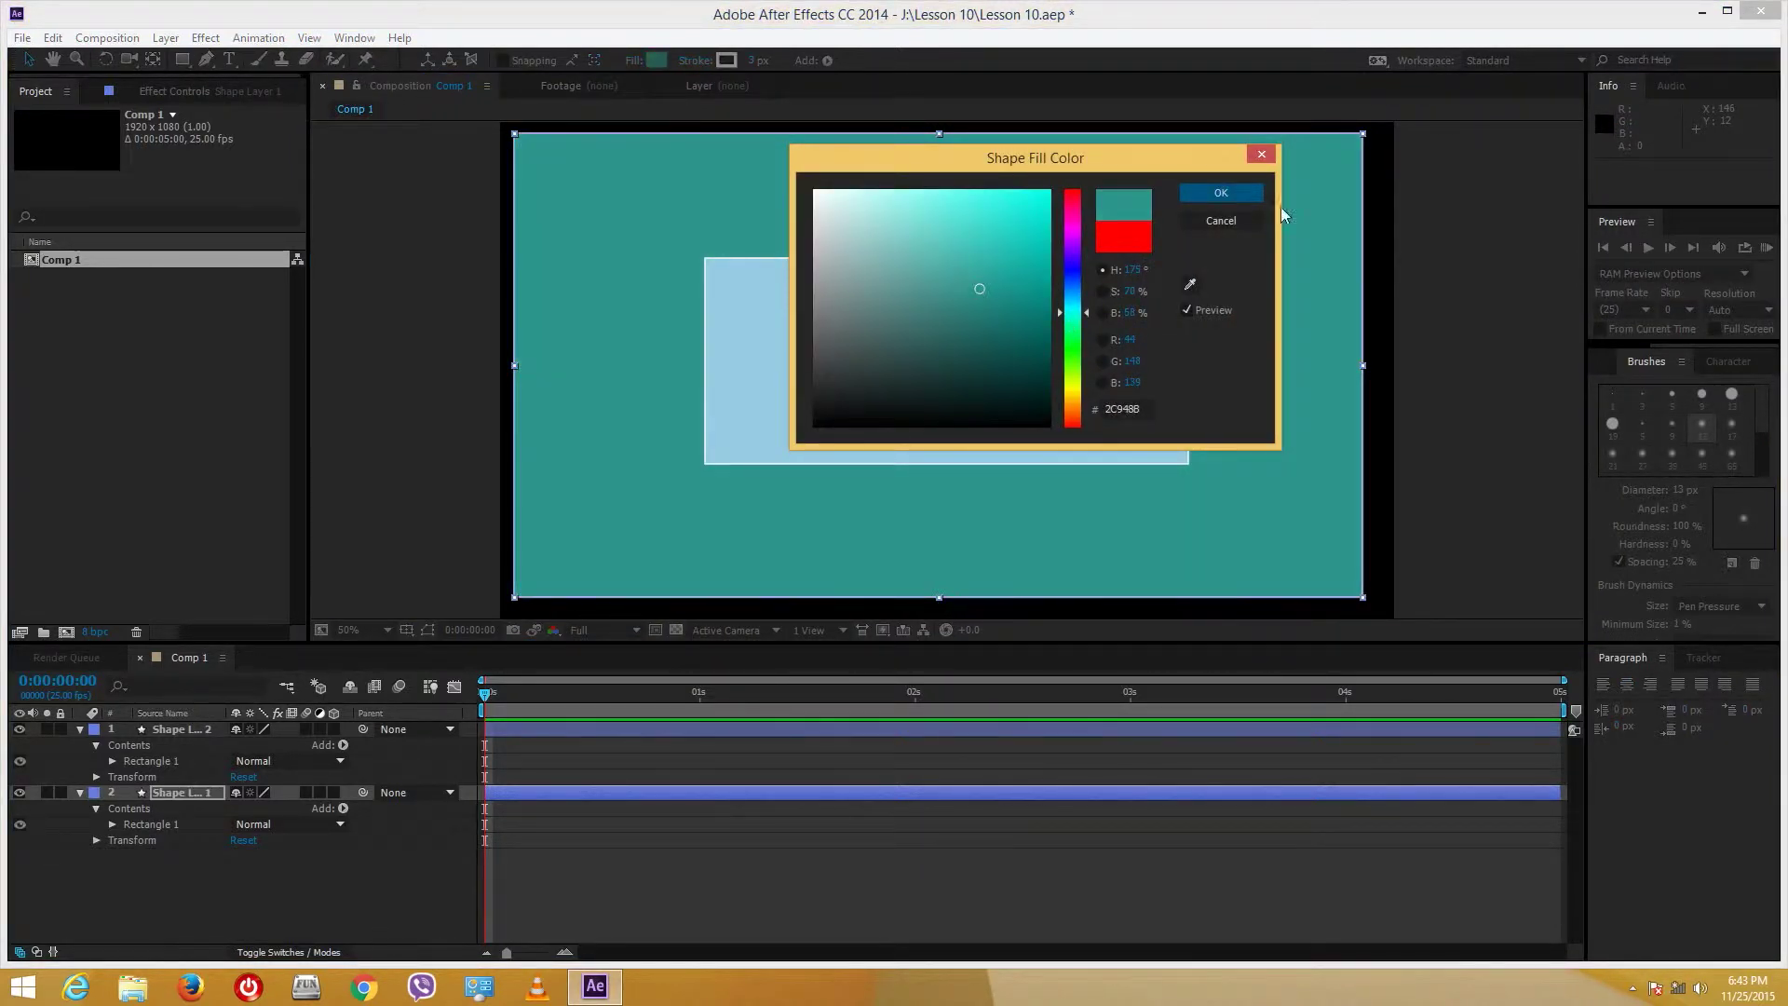
left_click(1244, 197)
left_click(1389, 286)
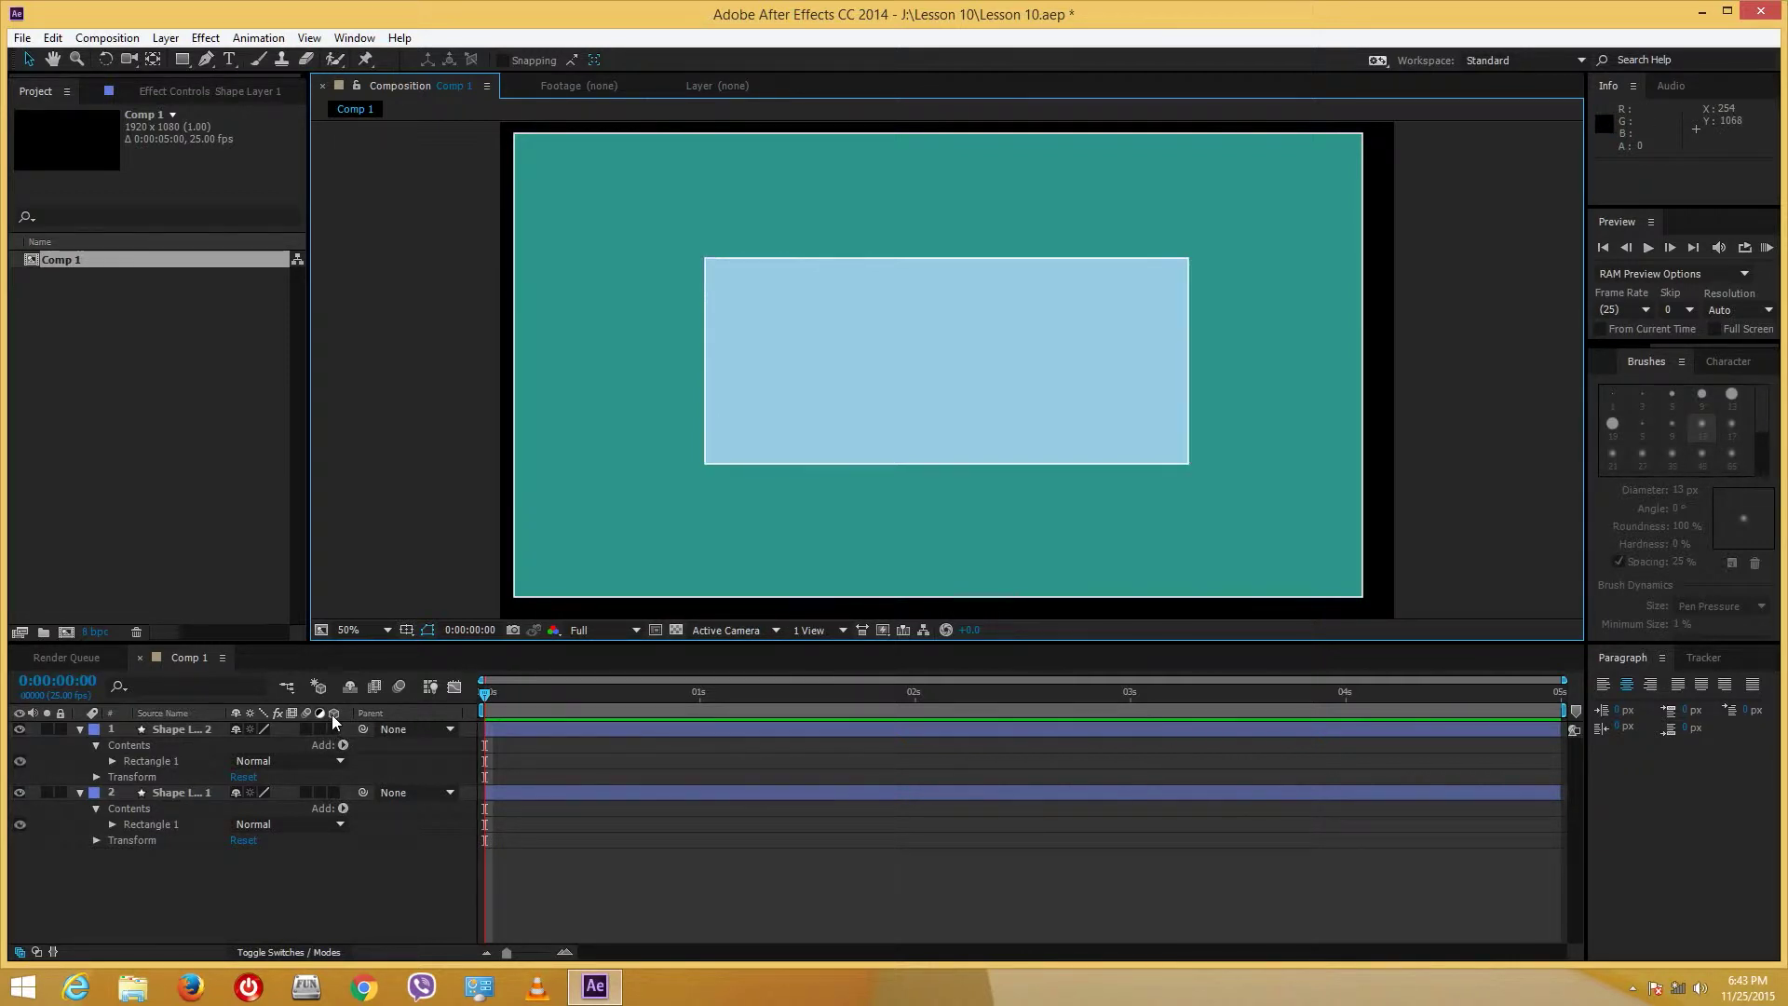
left_click(20, 952)
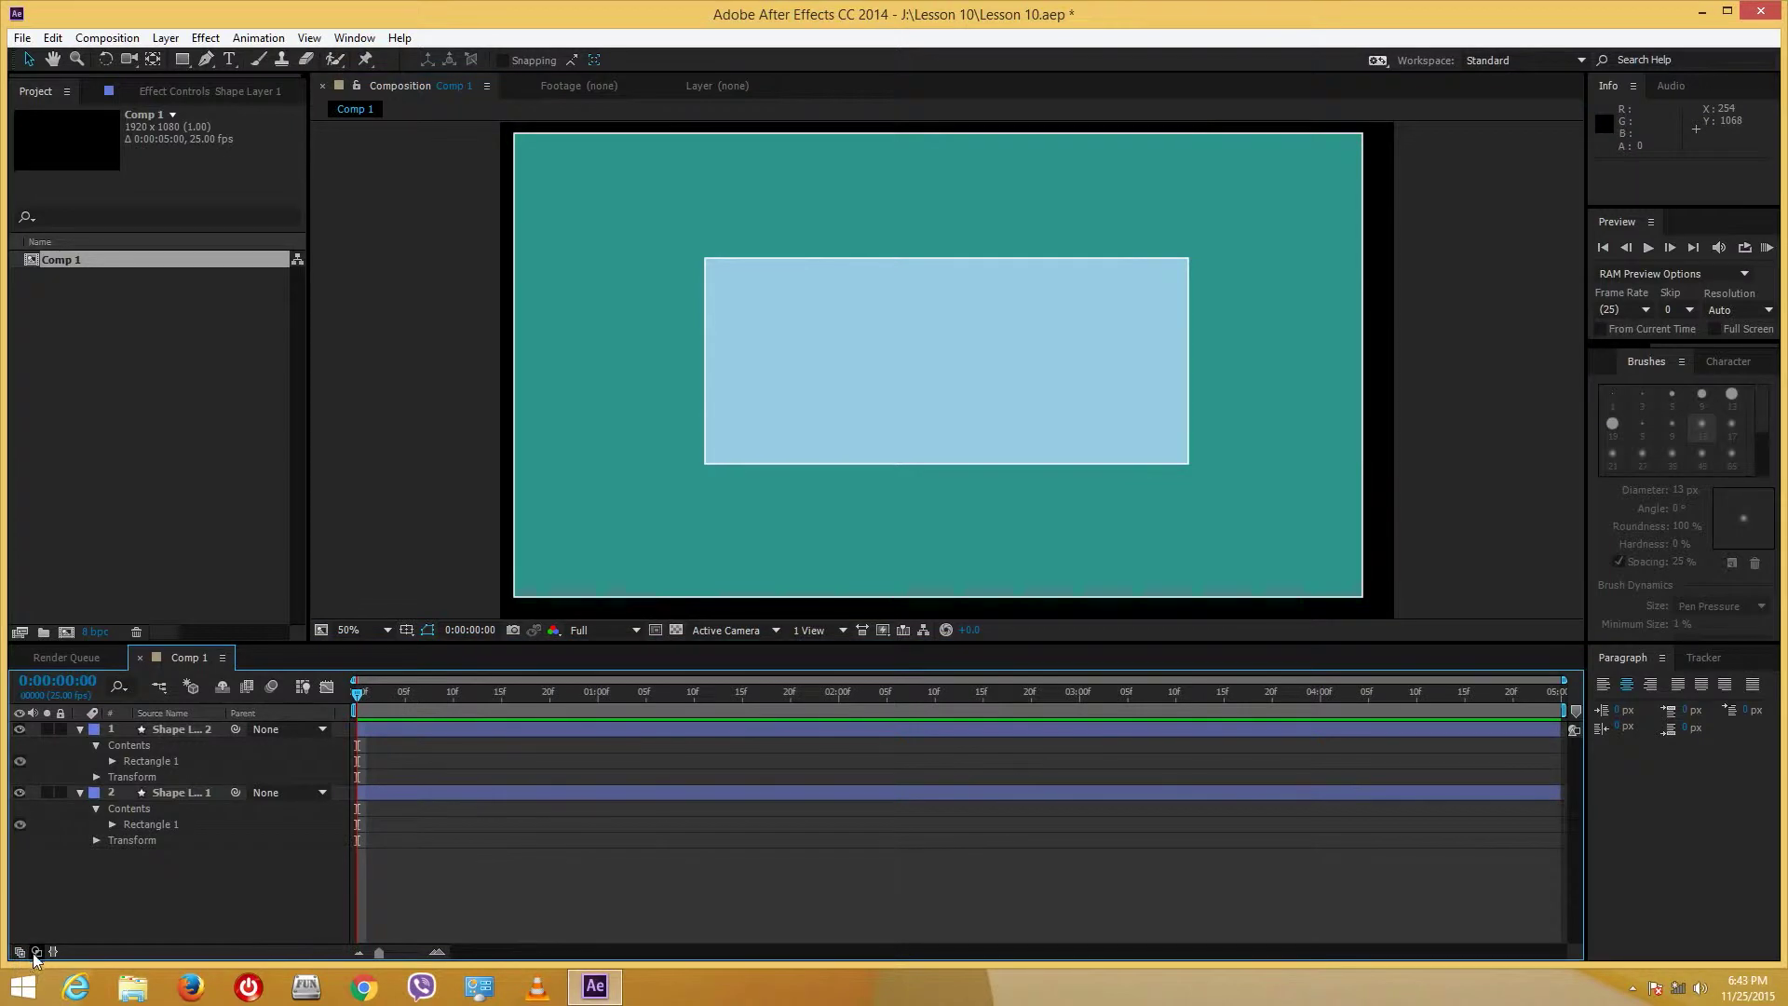
left_click(35, 952)
left_click(36, 952)
left_click(52, 952)
left_click(52, 951)
left_click(39, 951)
left_click(39, 951)
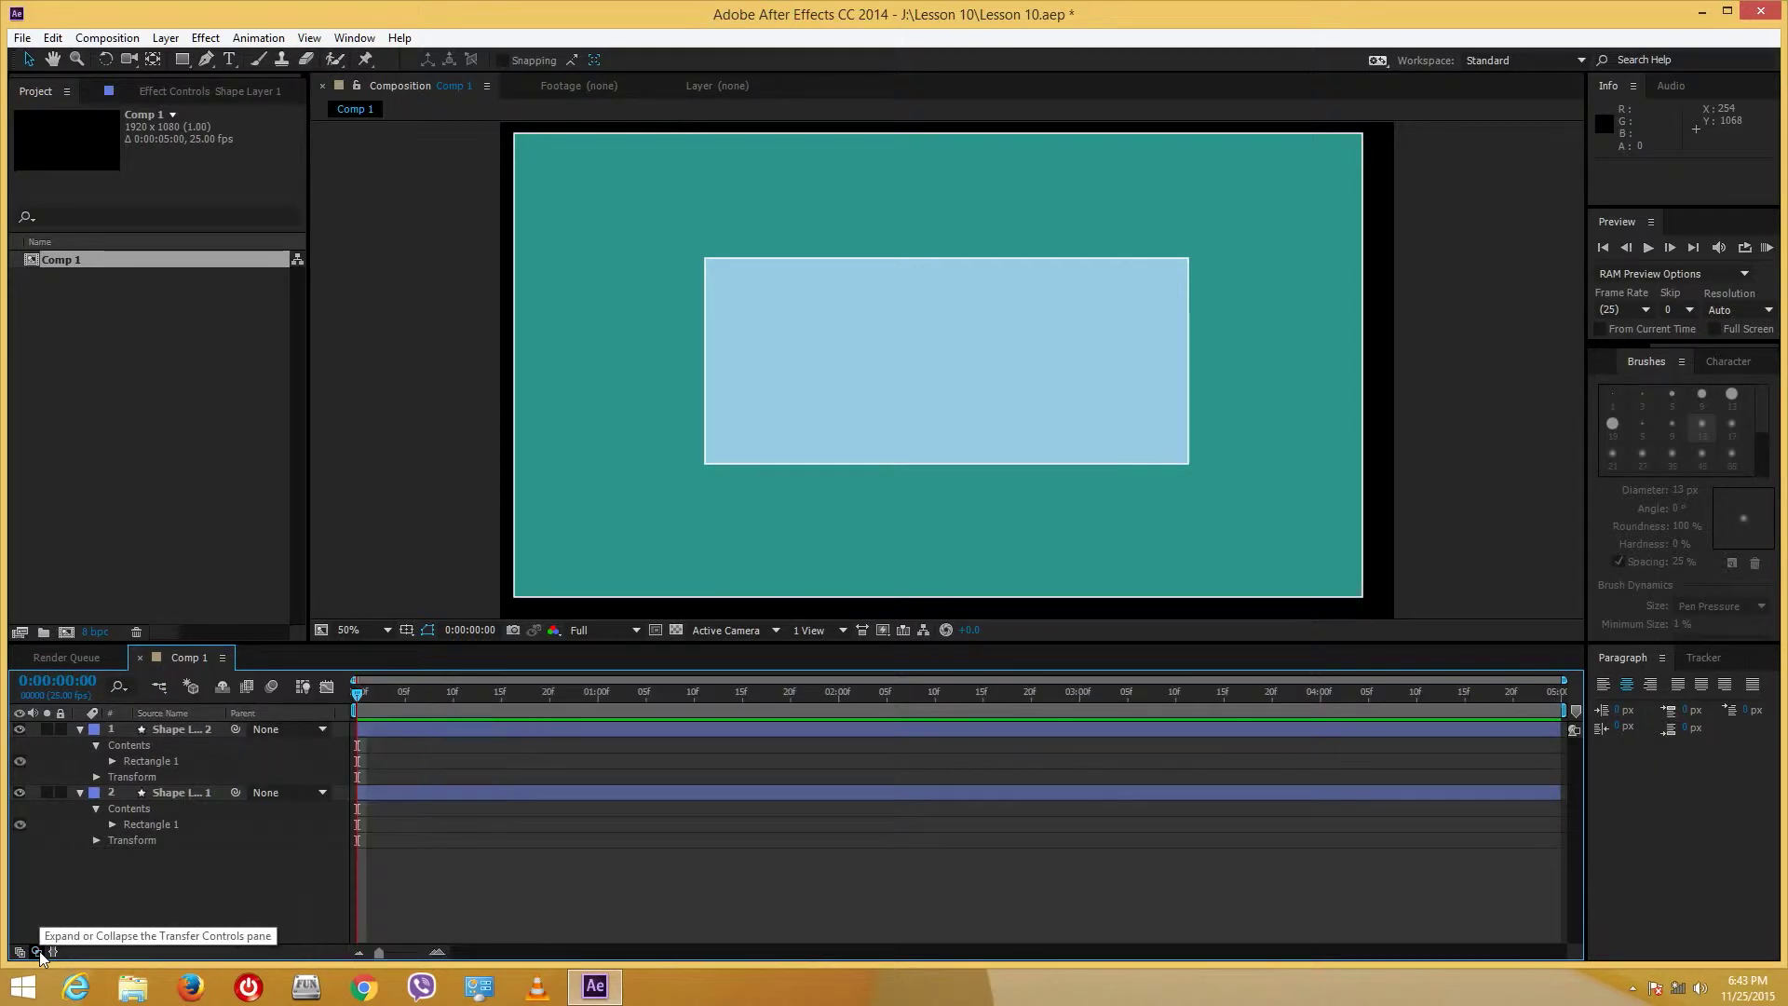
left_click(39, 952)
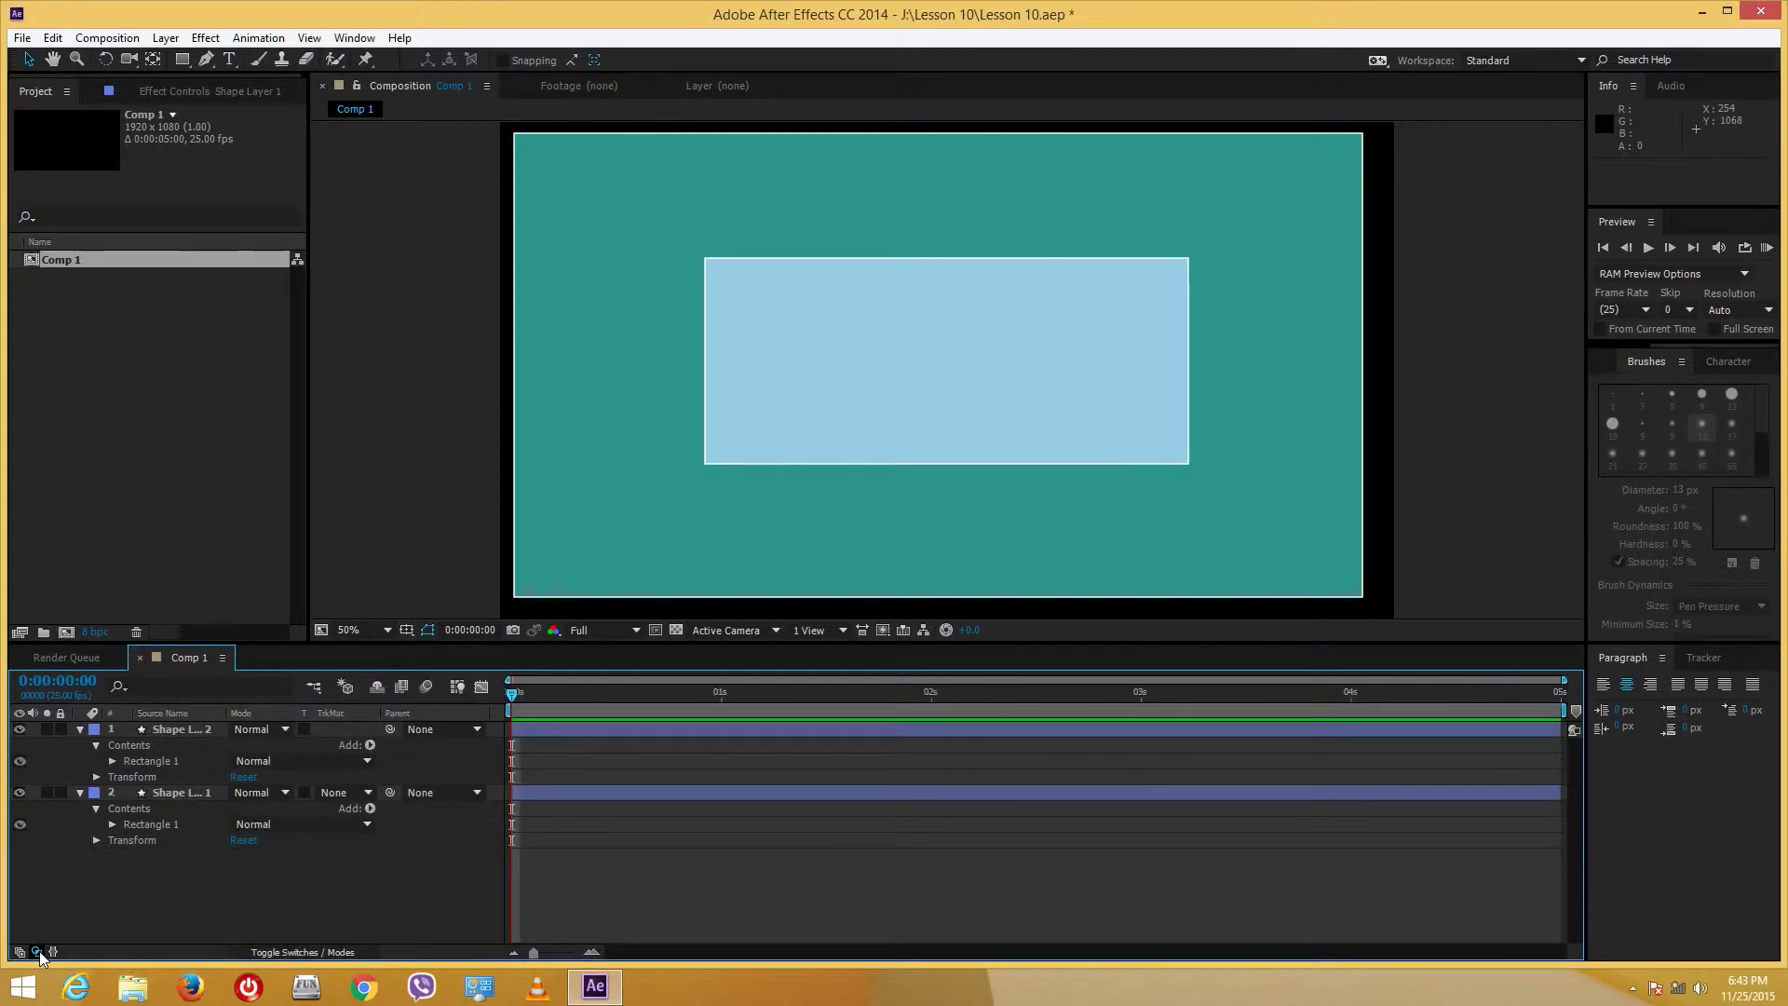
left_click(39, 952)
left_click(20, 952)
left_click(21, 952)
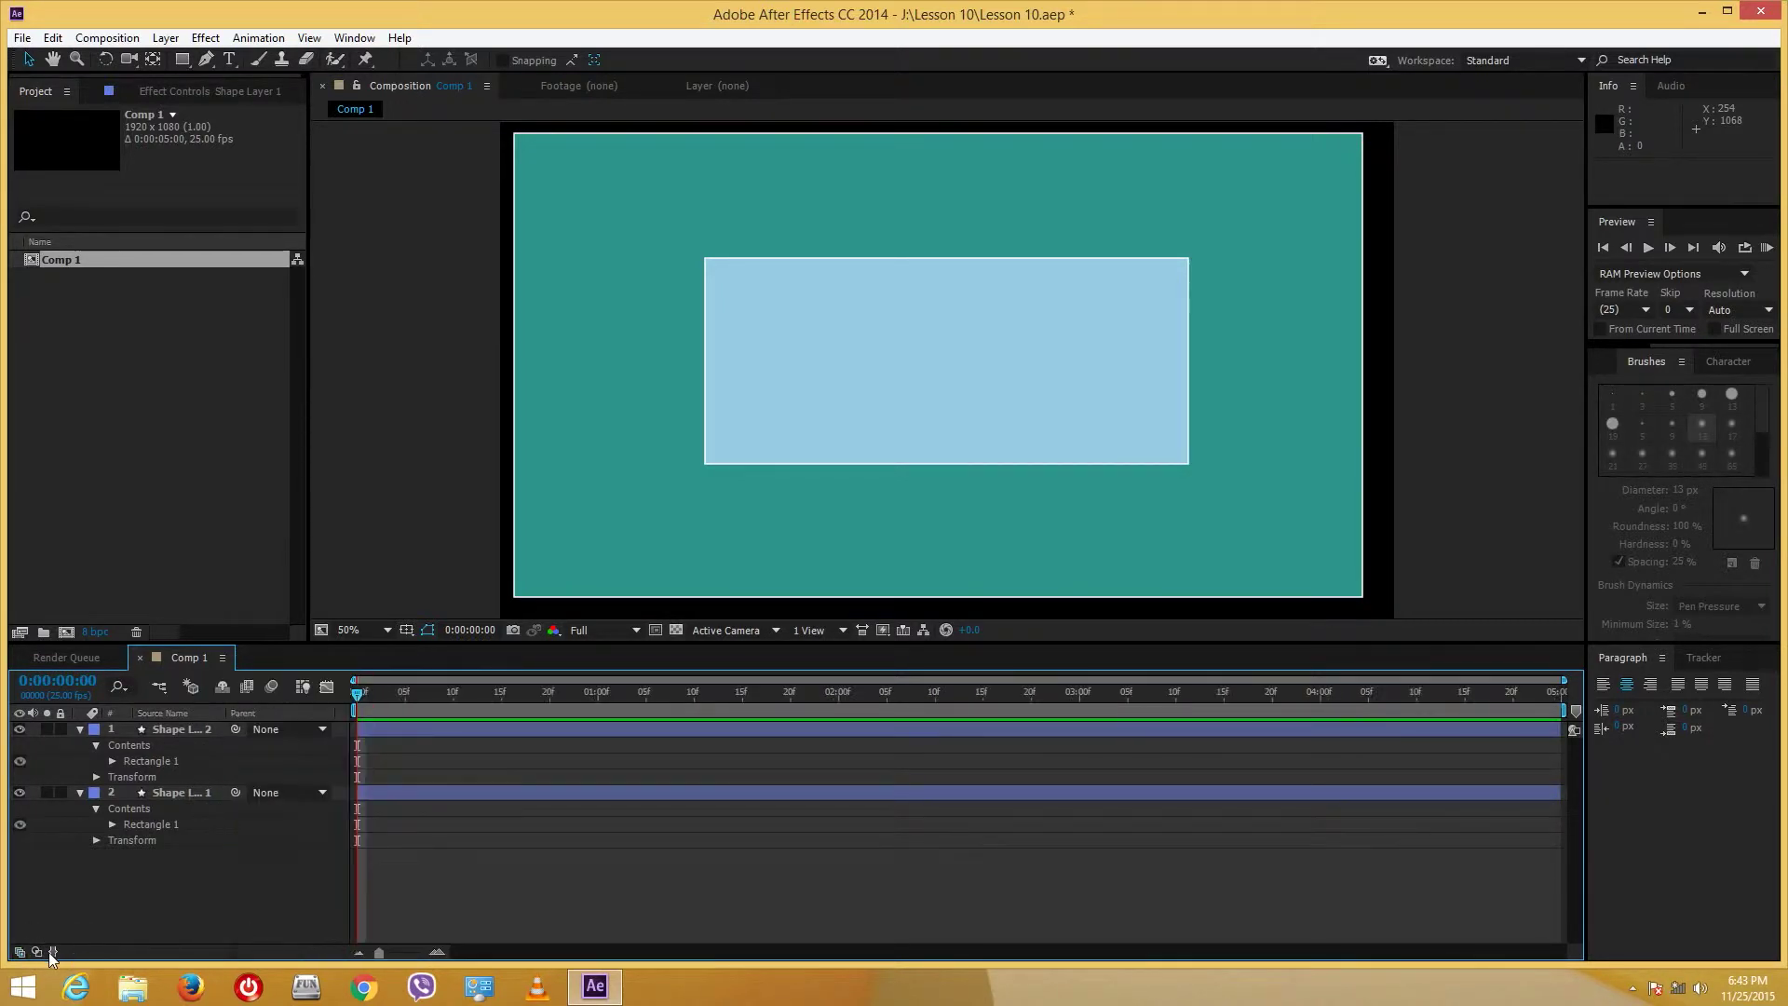
left_click(53, 952)
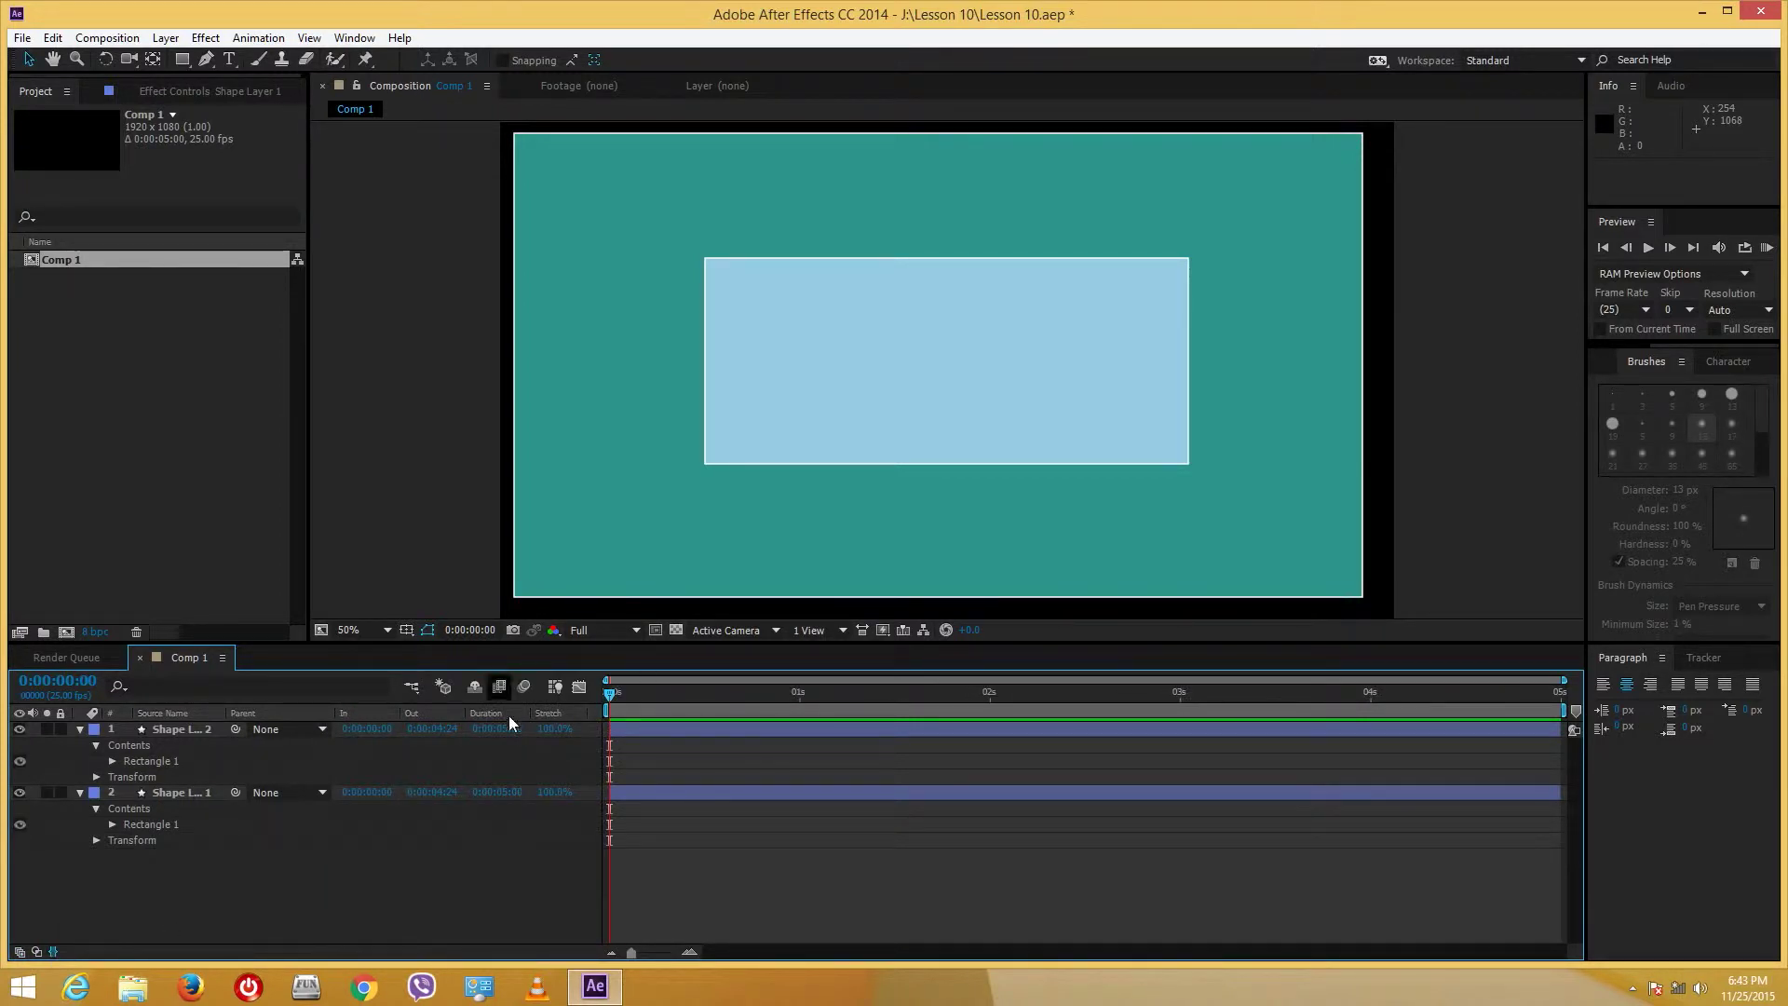
left_click(39, 952)
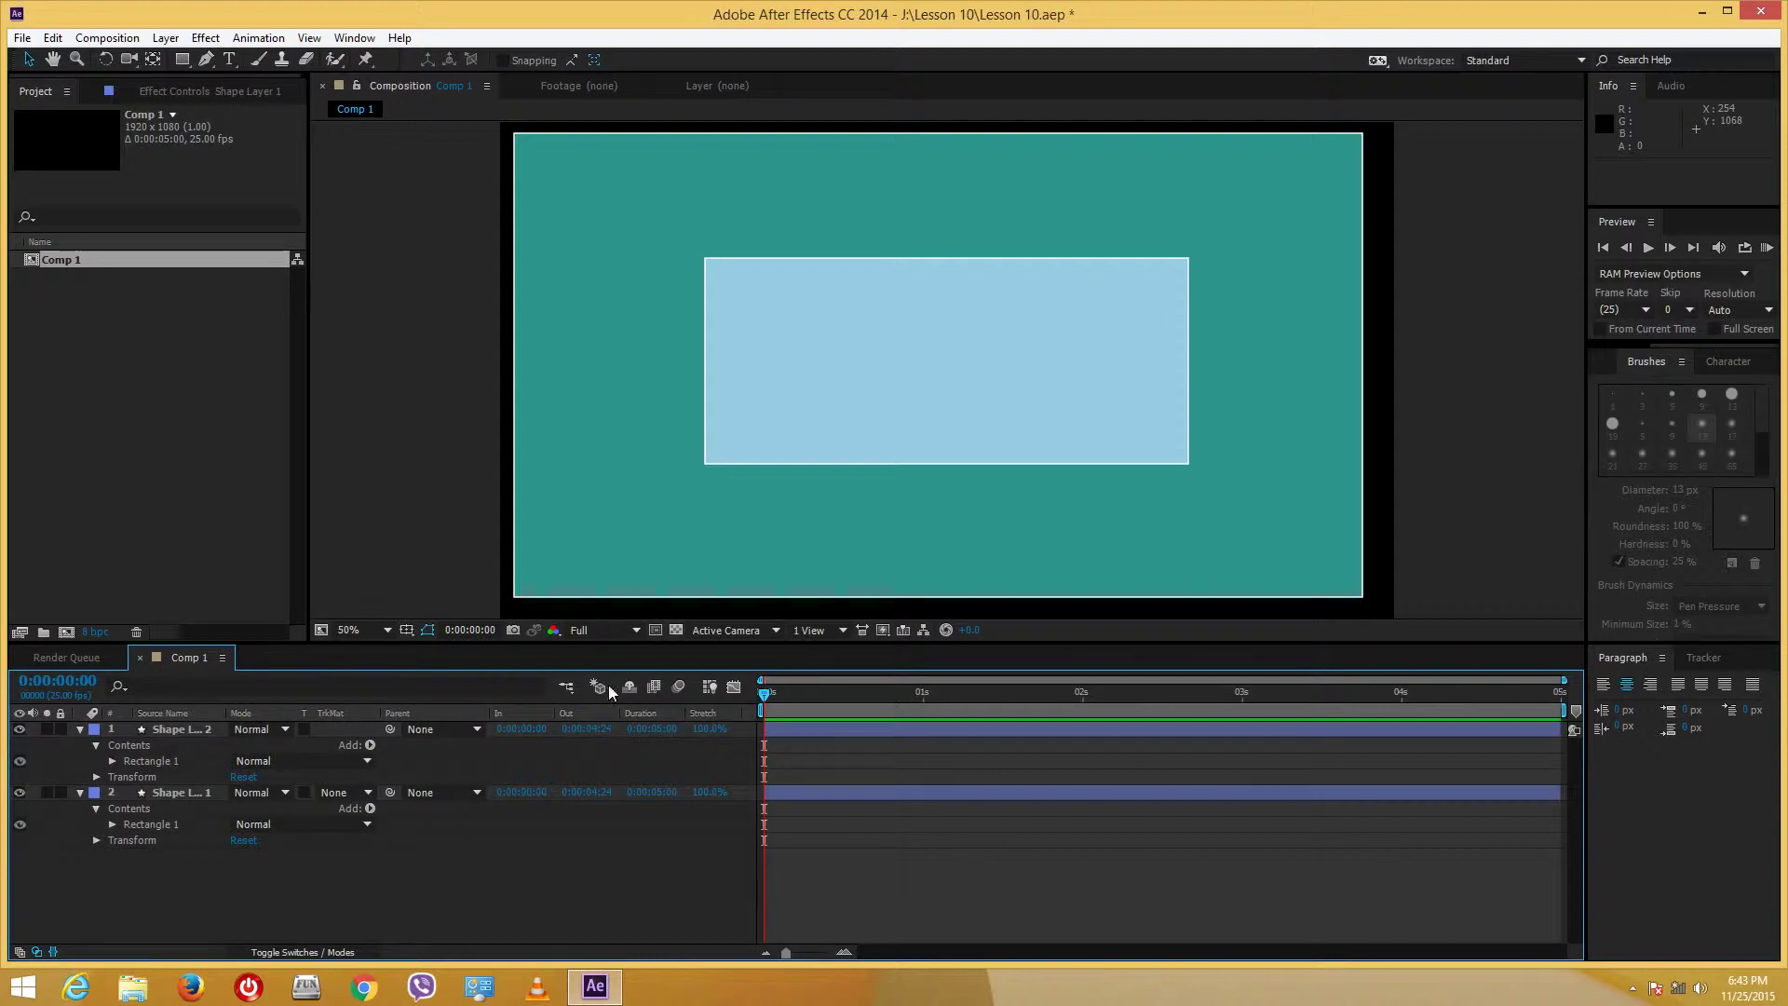
left_click(20, 952)
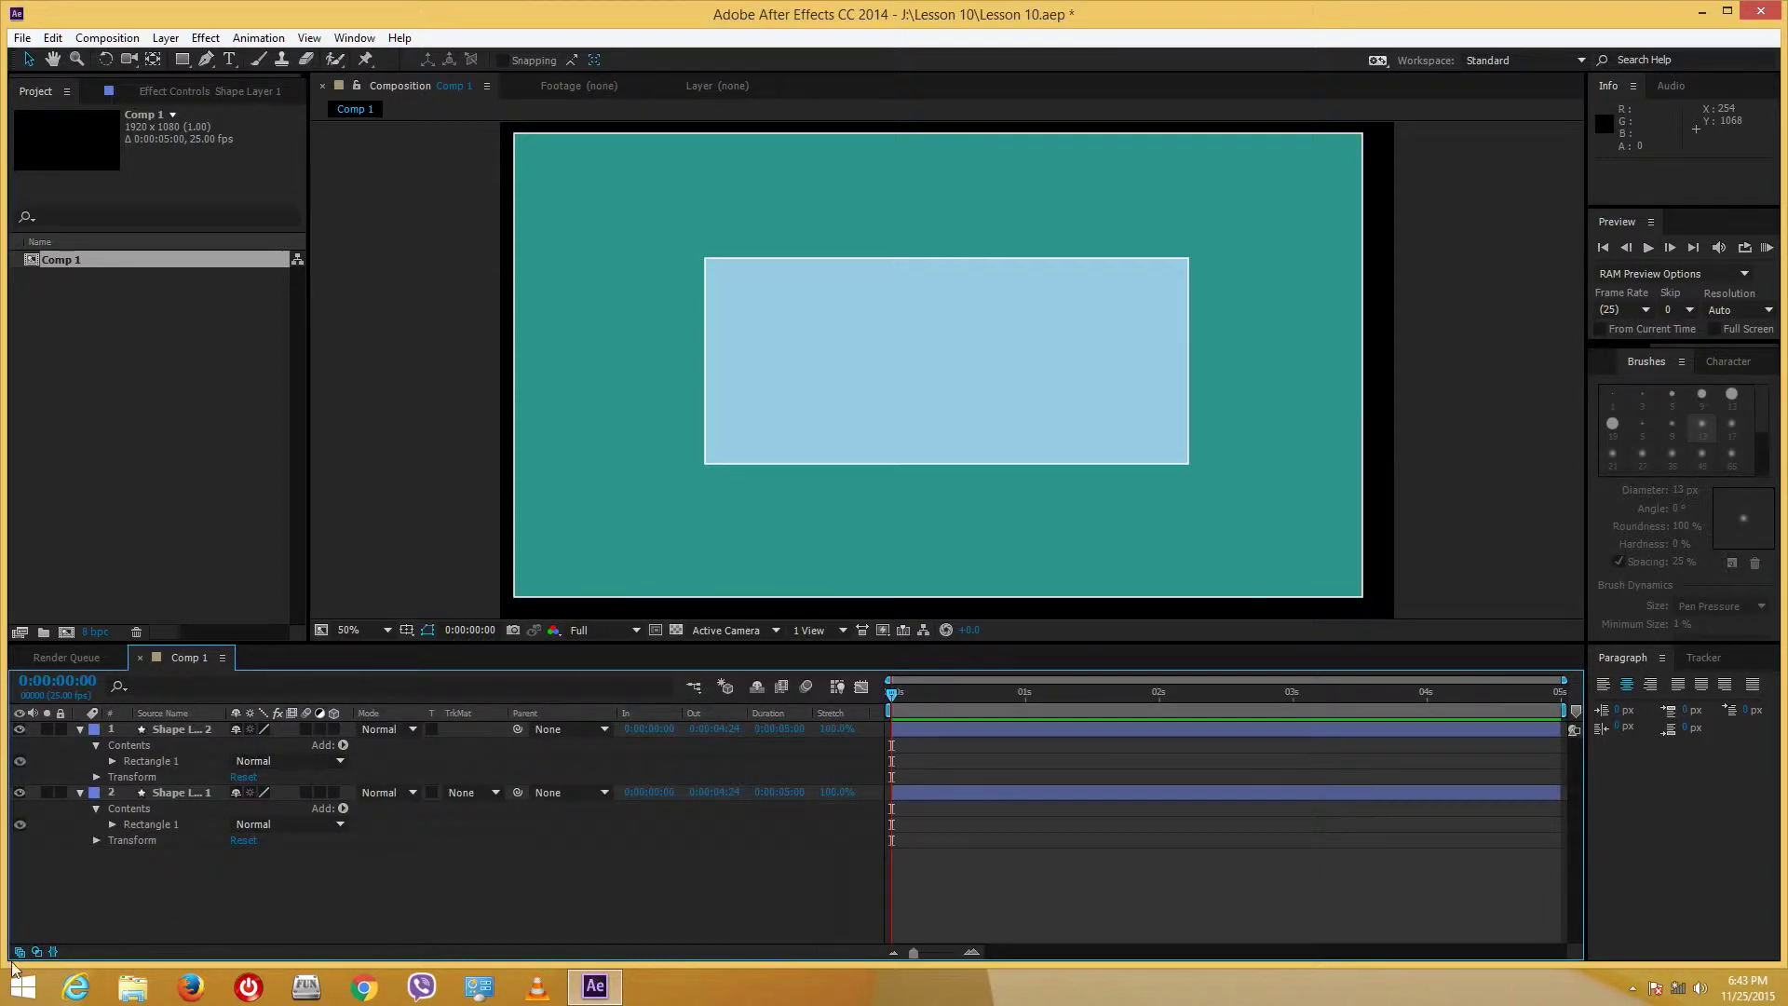
left_click(52, 951)
left_click(36, 951)
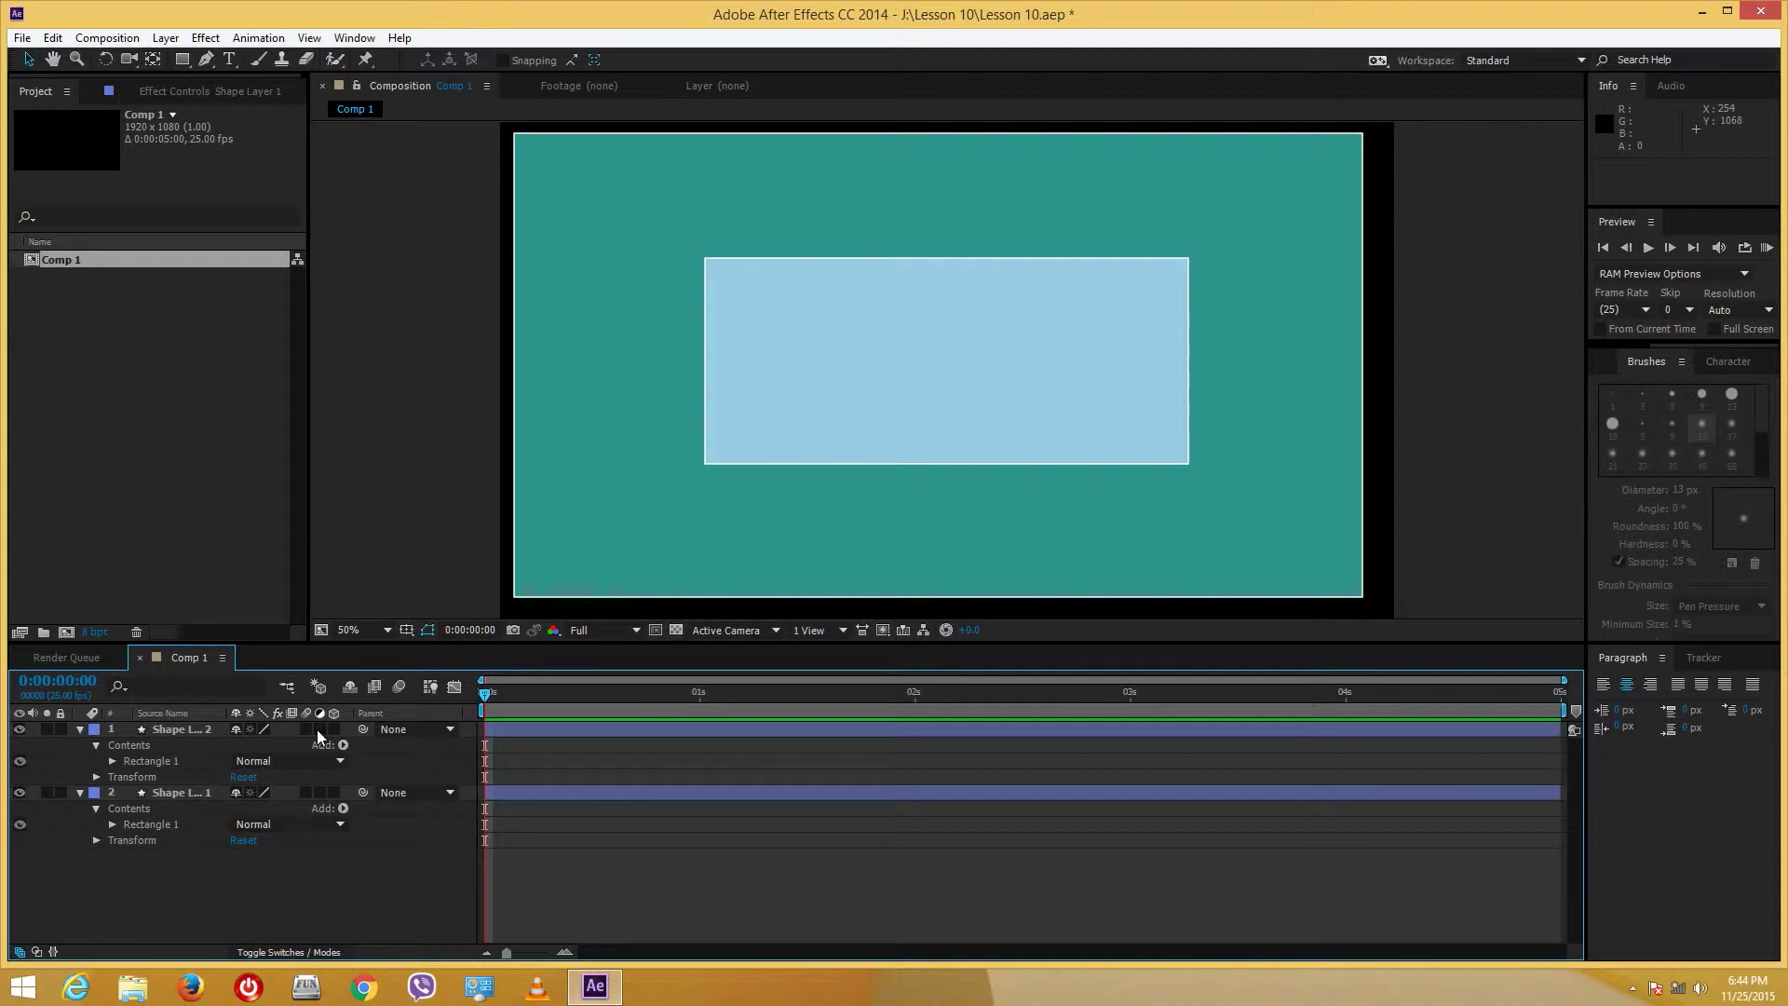
- Turn both the light-blue rectangle and teal background layers into 3D layers
left_click(184, 732)
left_click(333, 731)
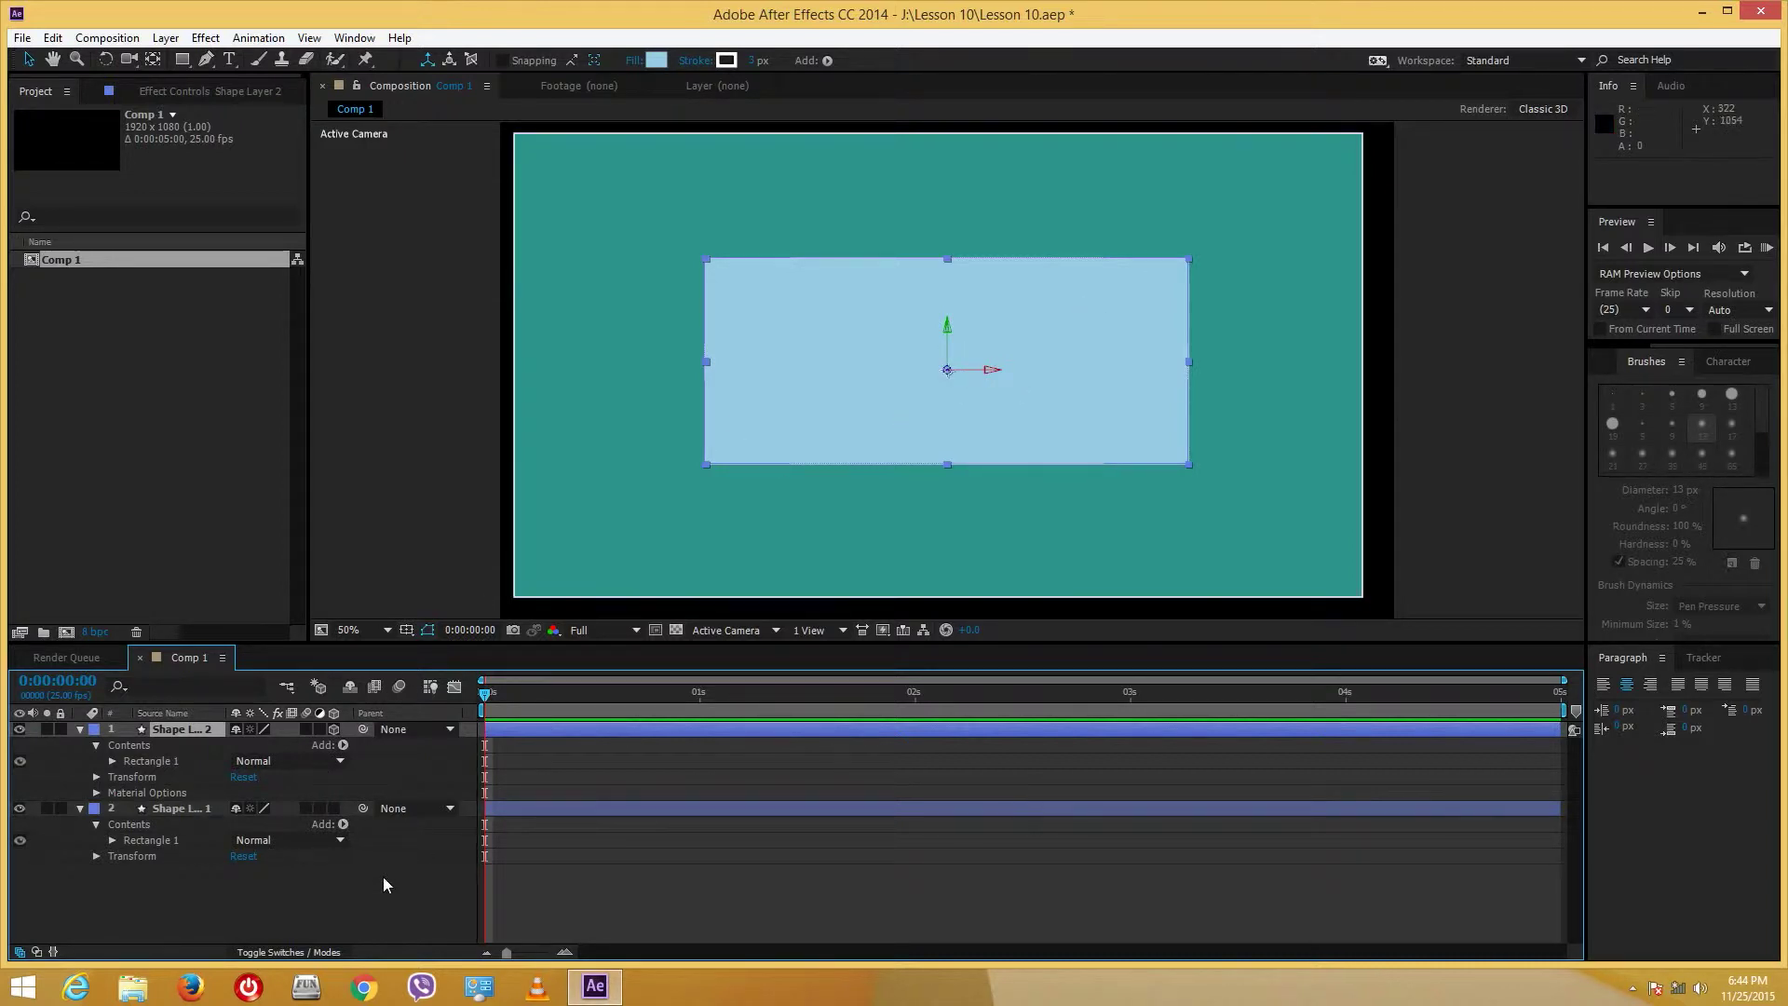
left_click(335, 808)
left_click(1444, 376)
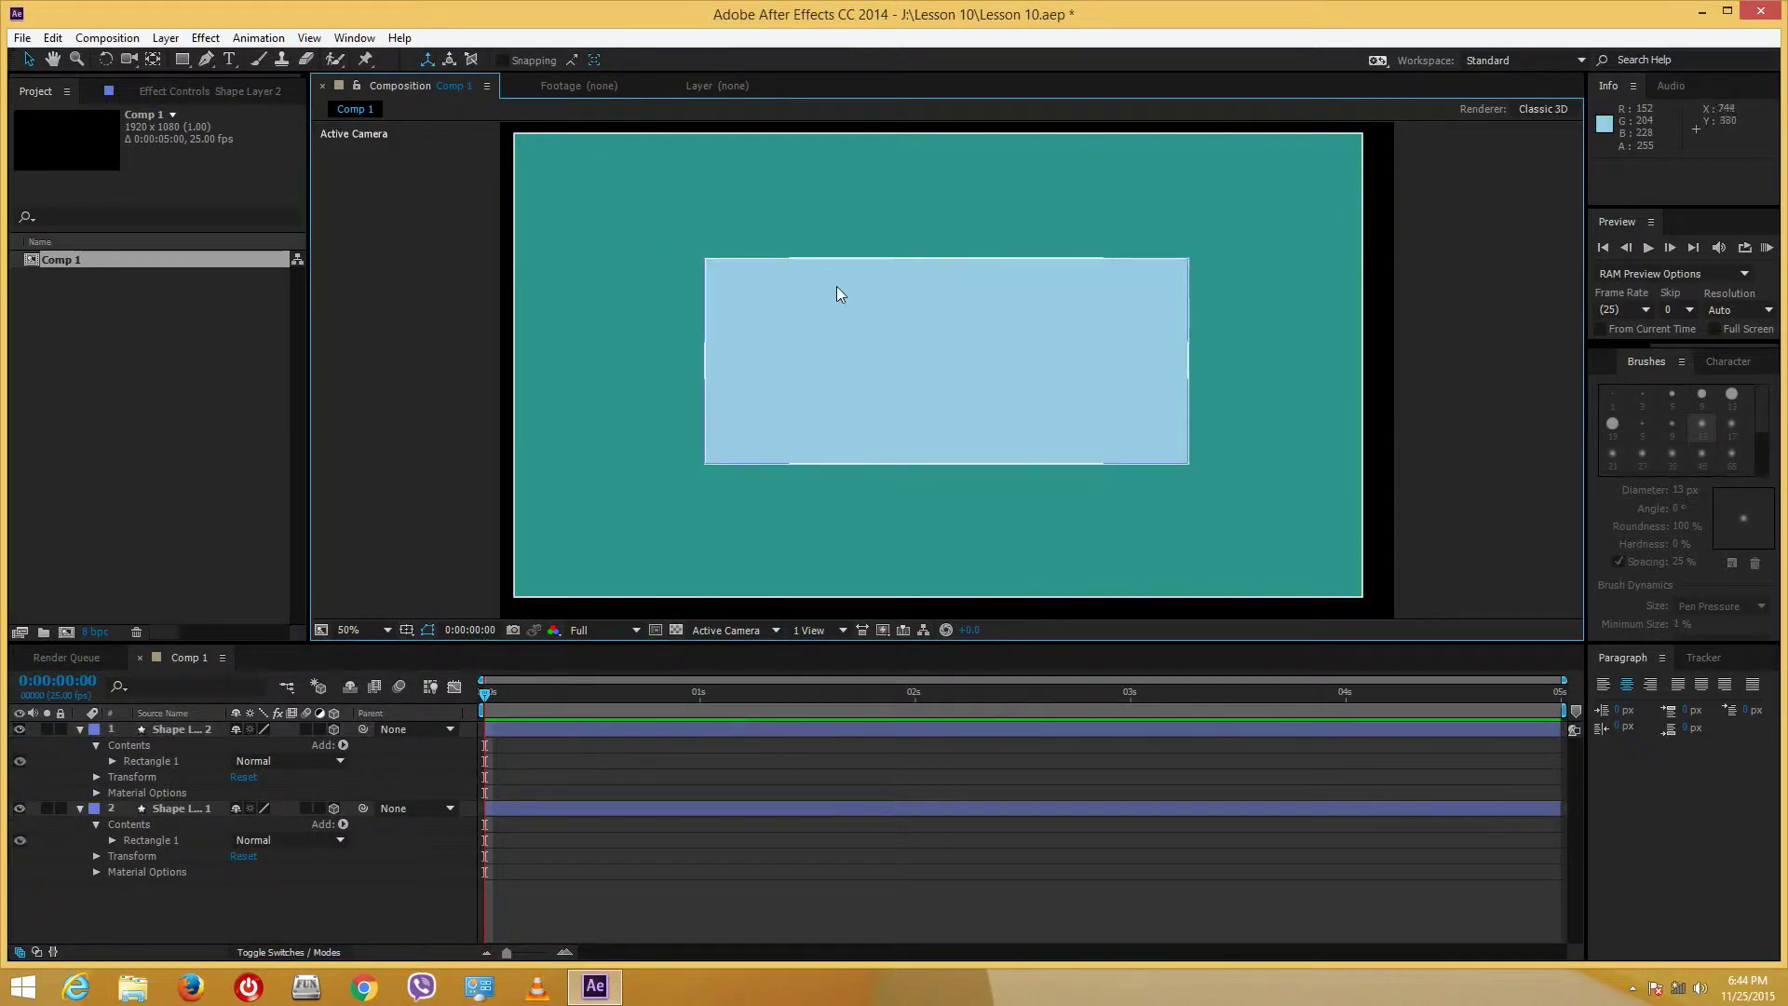
- Rotate the teal layer 17° around Z, then undo it back to 0°
left_click(96, 857)
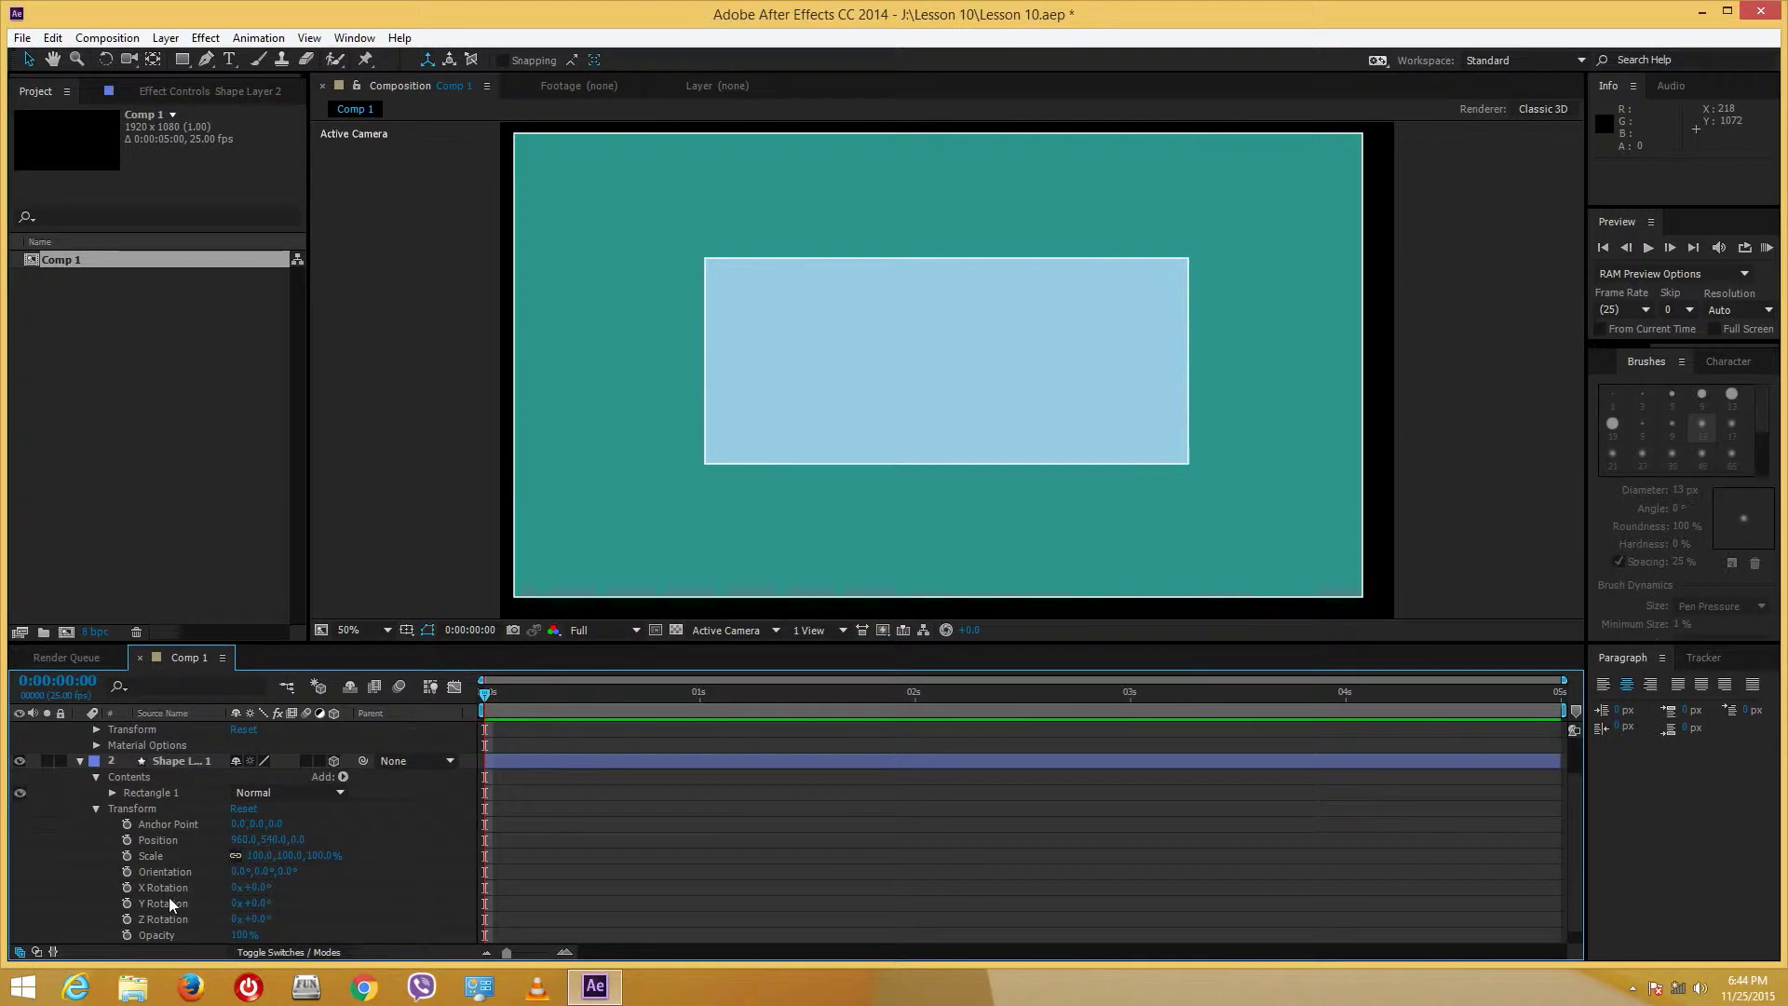
scroll(209, 912, "down", 1)
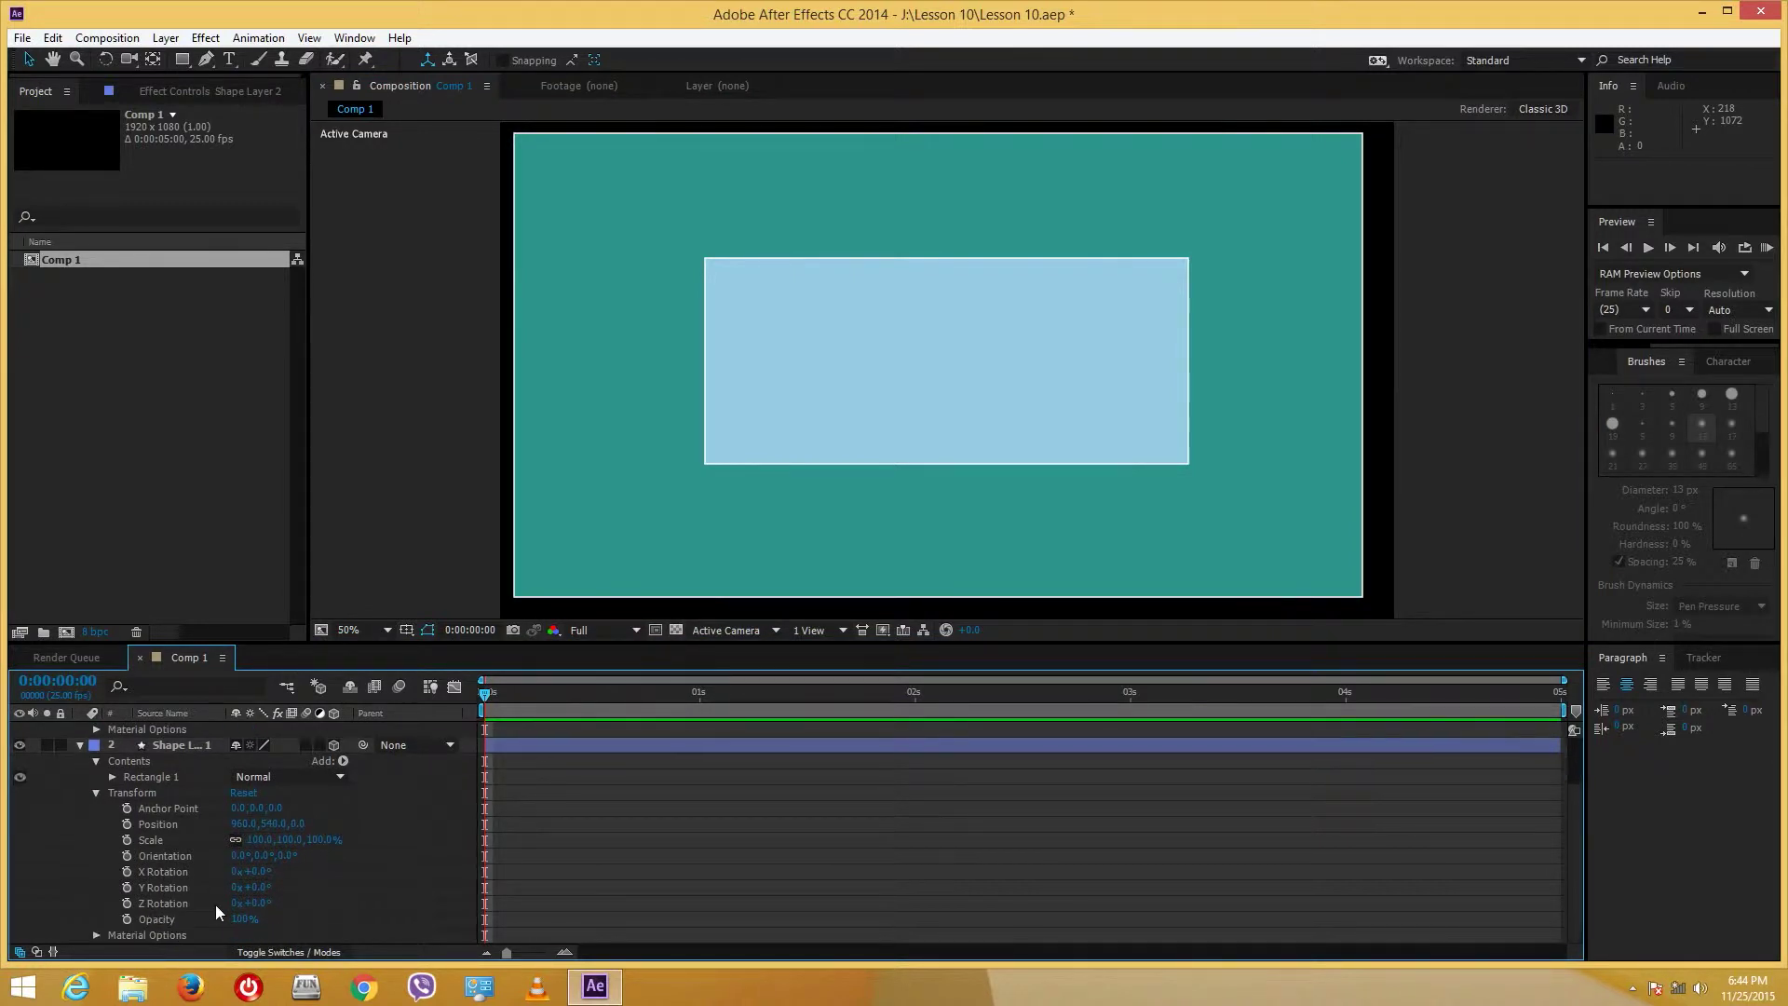
left_click_drag(259, 903, 338, 897)
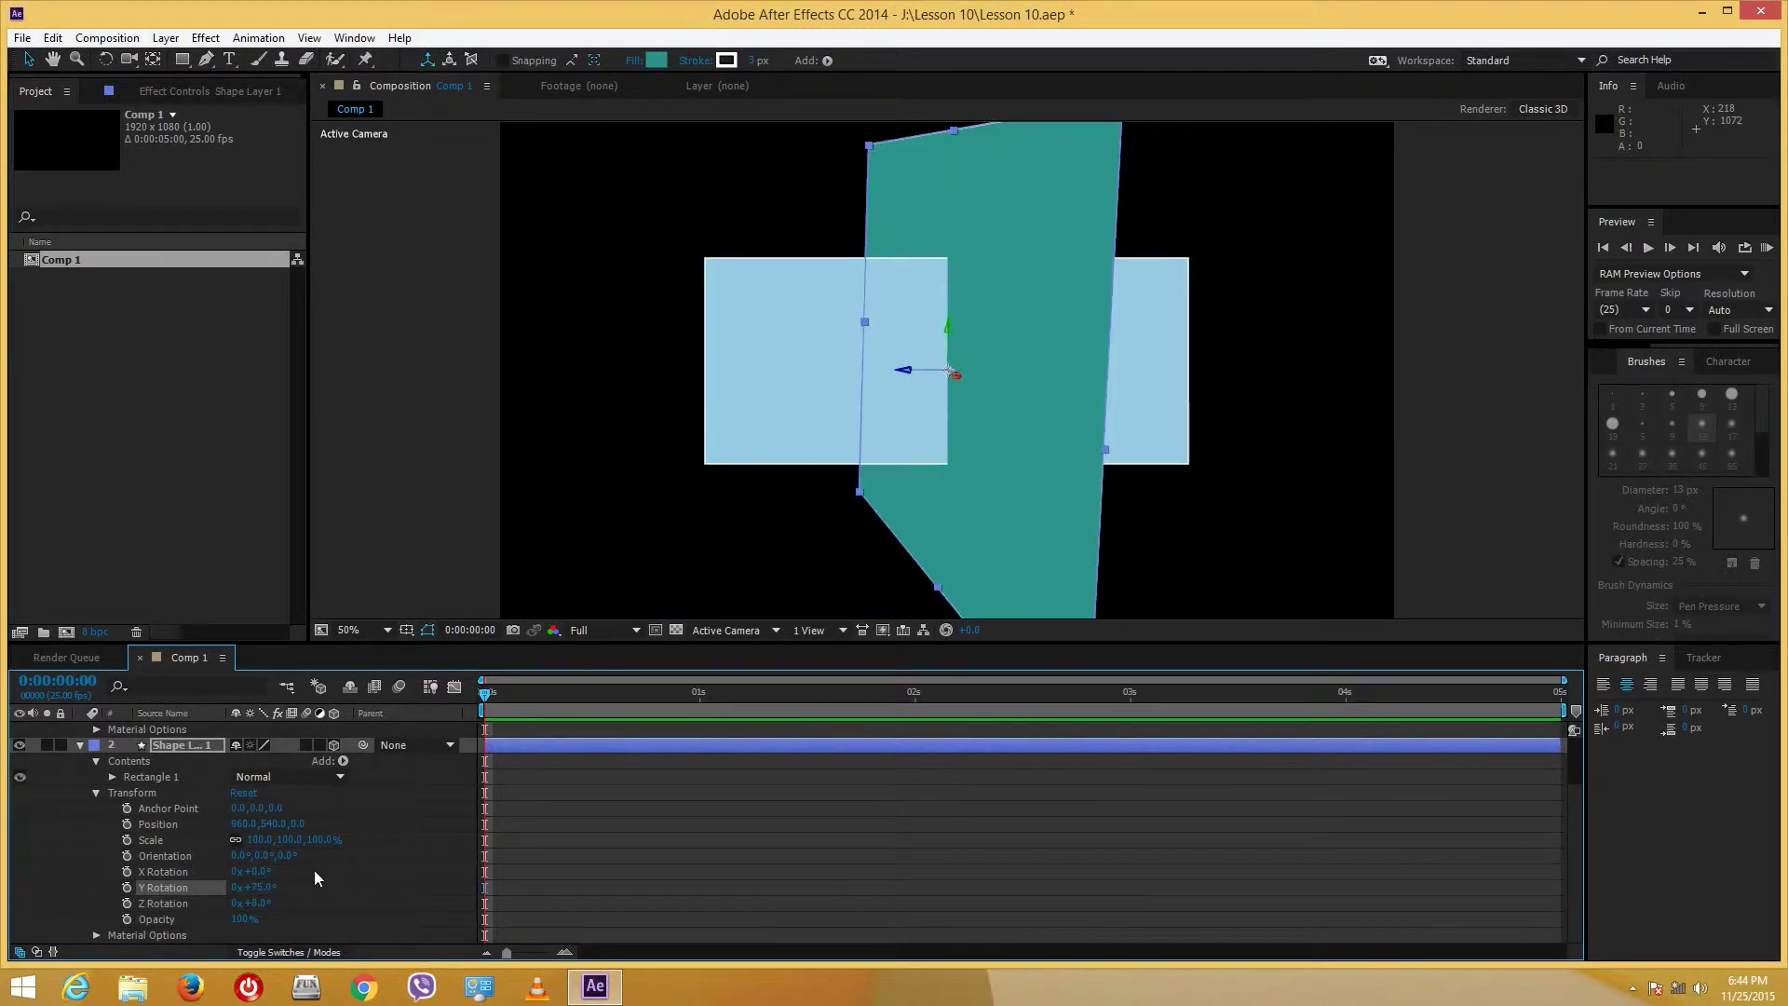
key("ctrl+z")
key("ctrl+z")
key("ctrl+z")
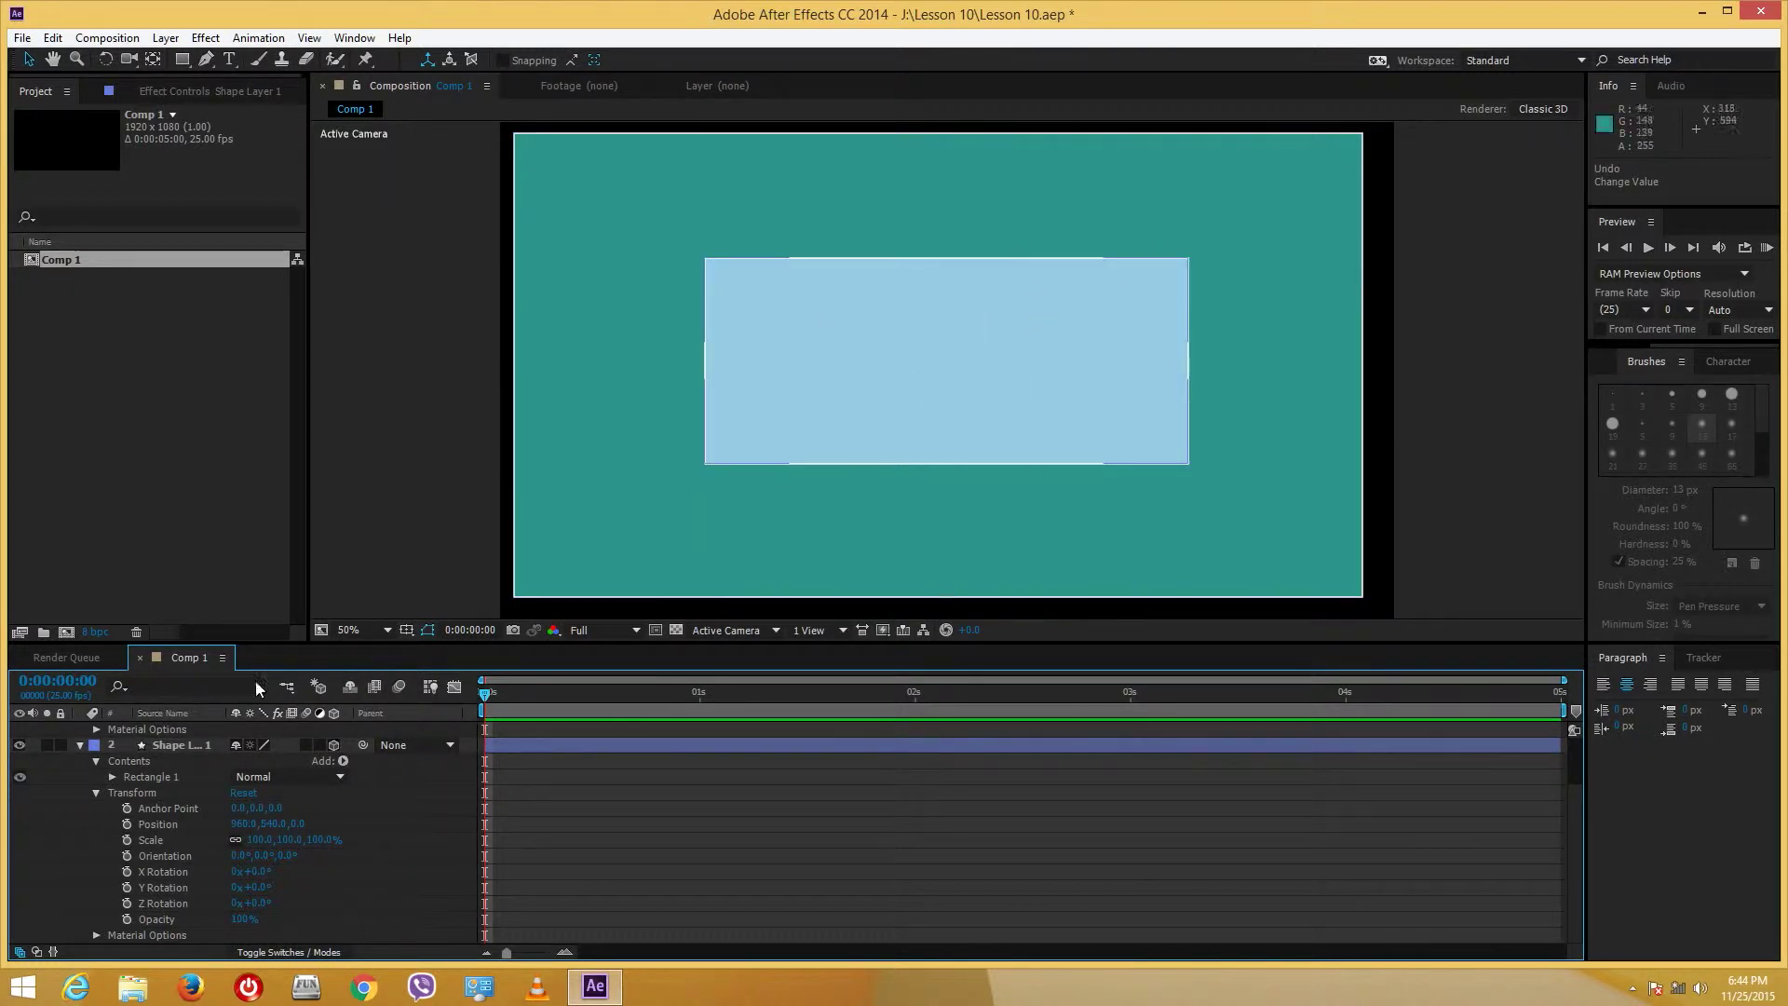
- Collapse and re-expand the teal layer's properties, then select the light-blue rectangle
left_click(130, 774)
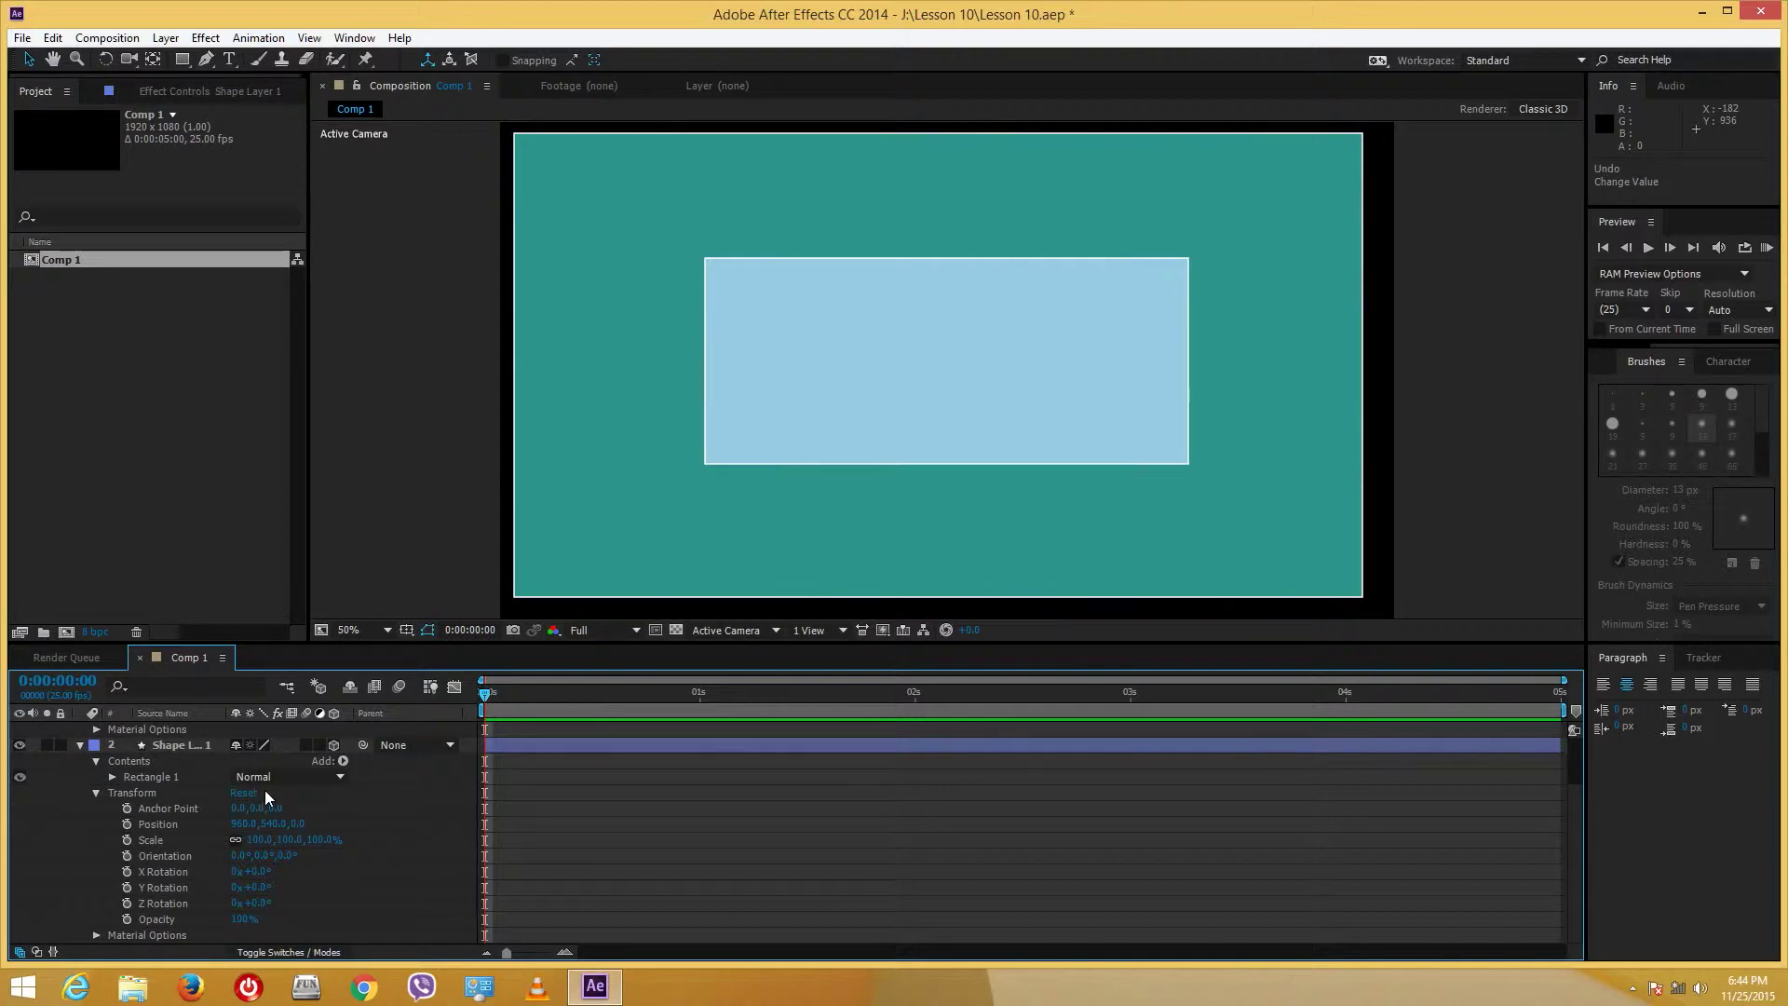
key("ctrl+d")
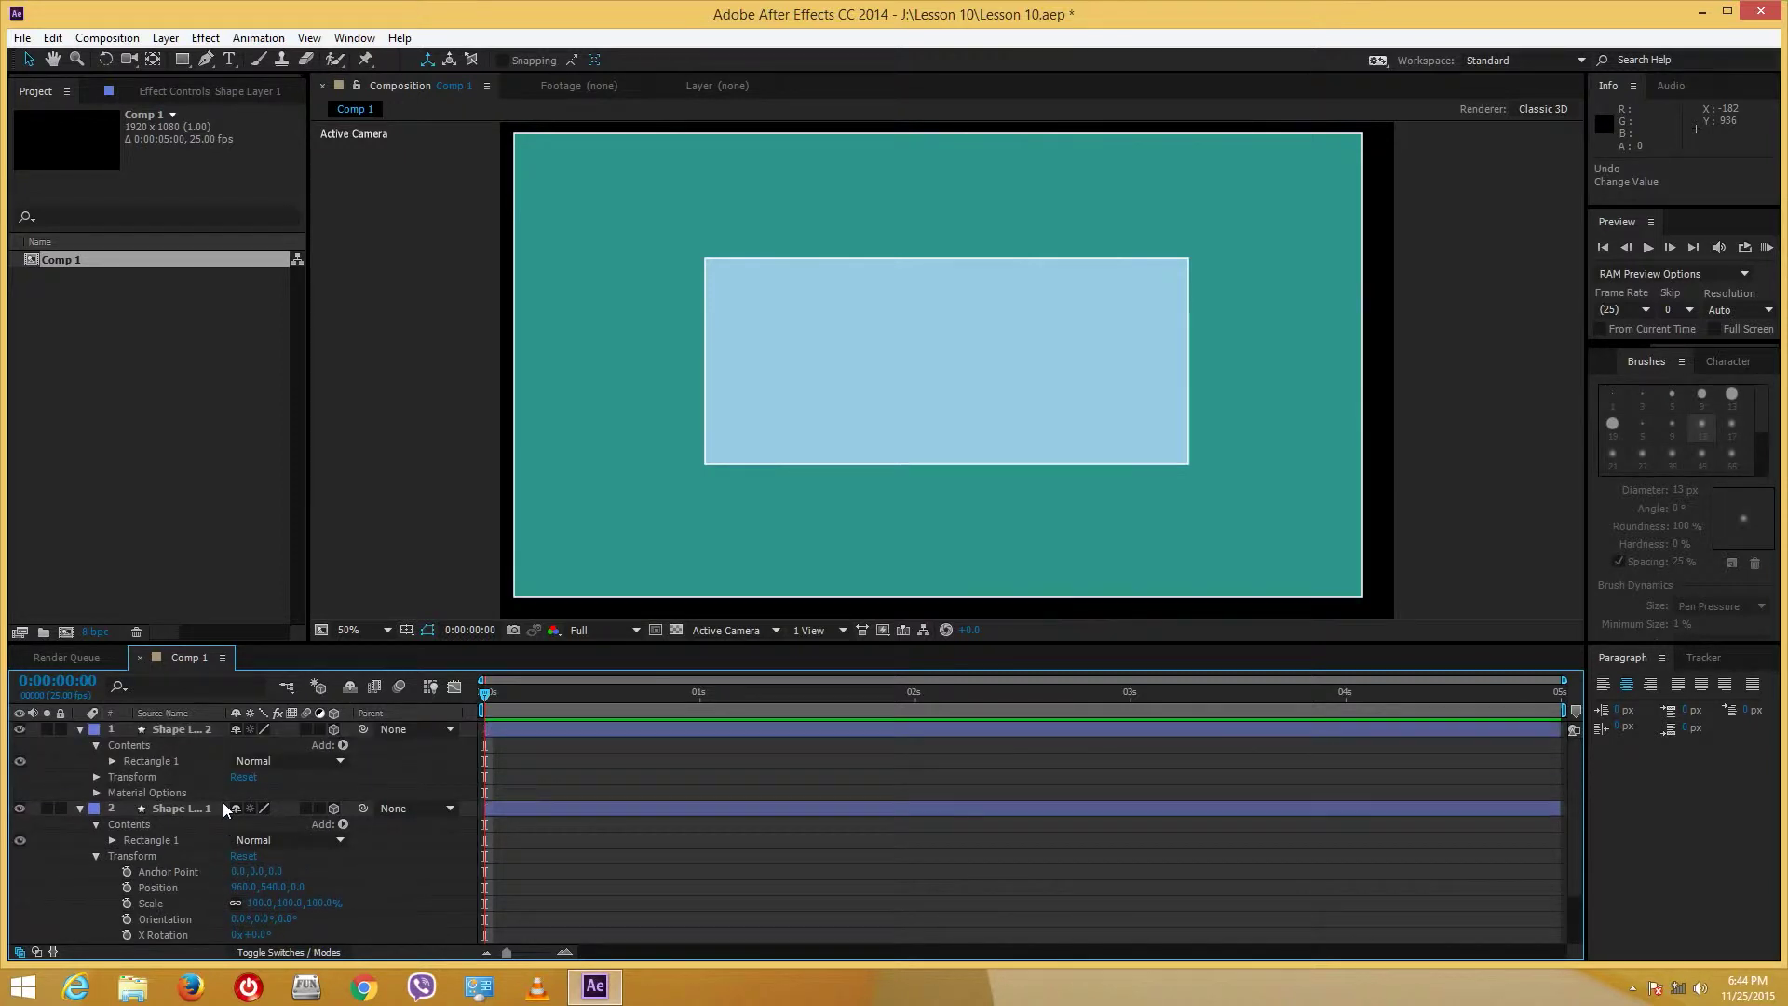
left_click(80, 809)
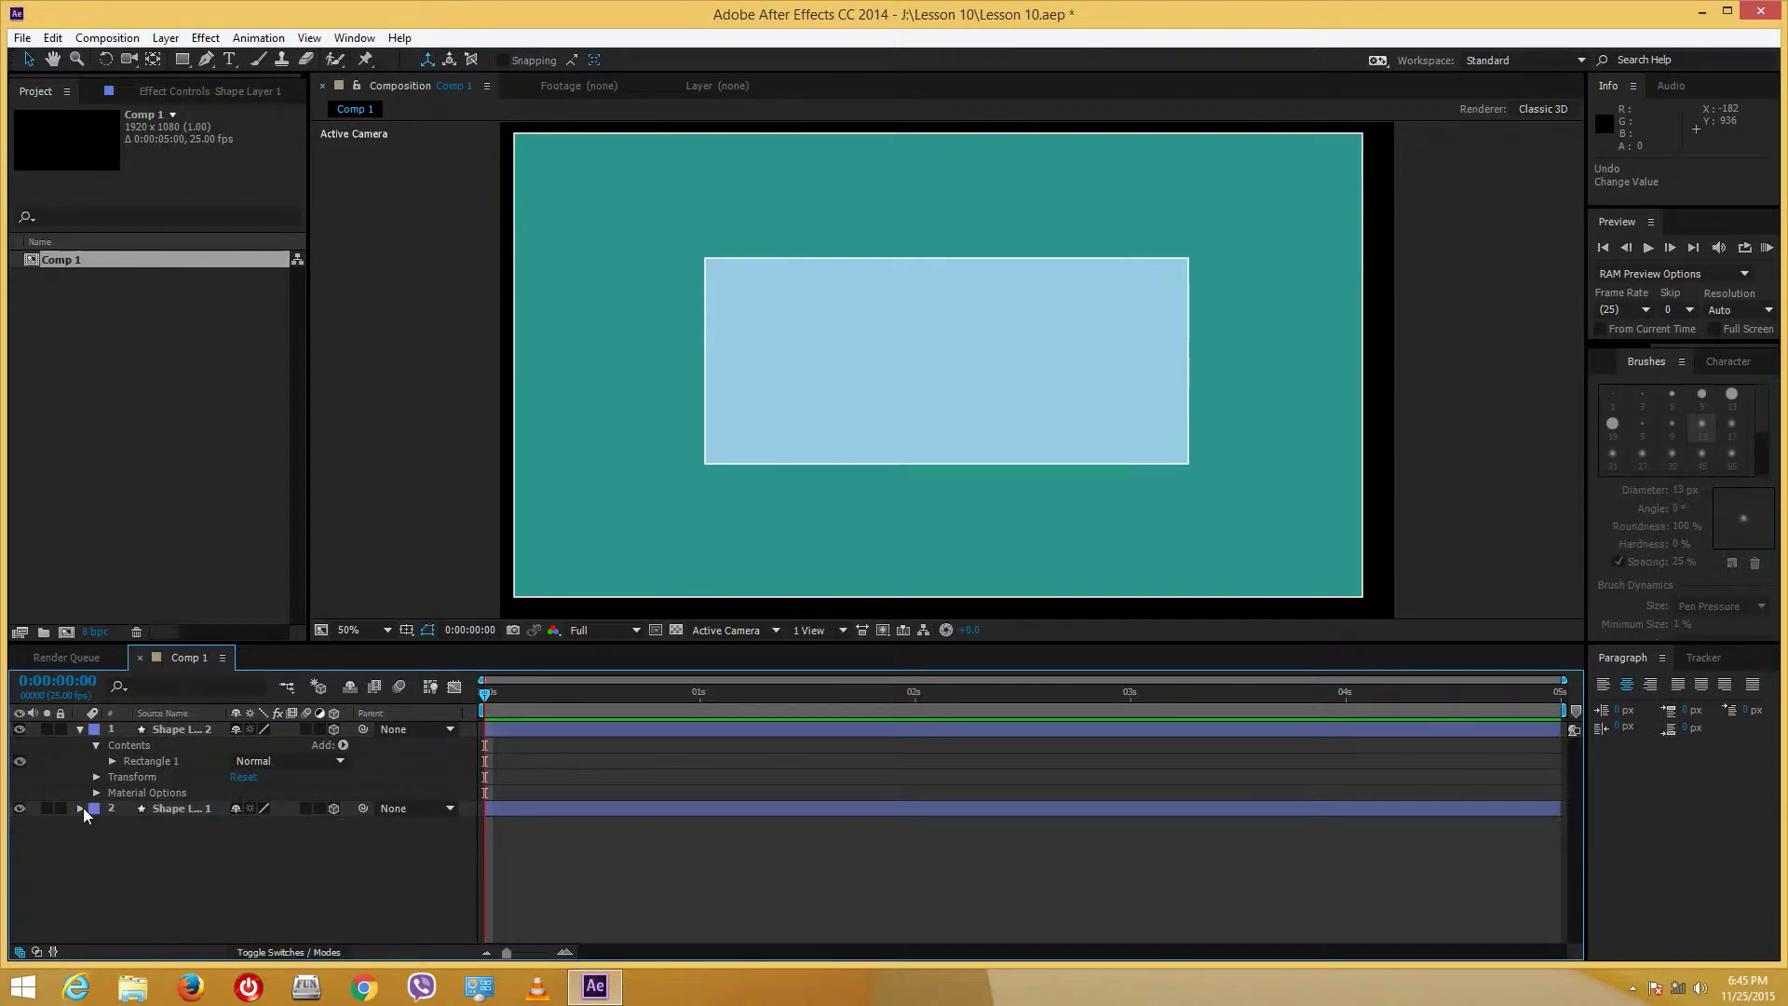
left_click(80, 808)
scroll(186, 819, "down", 2)
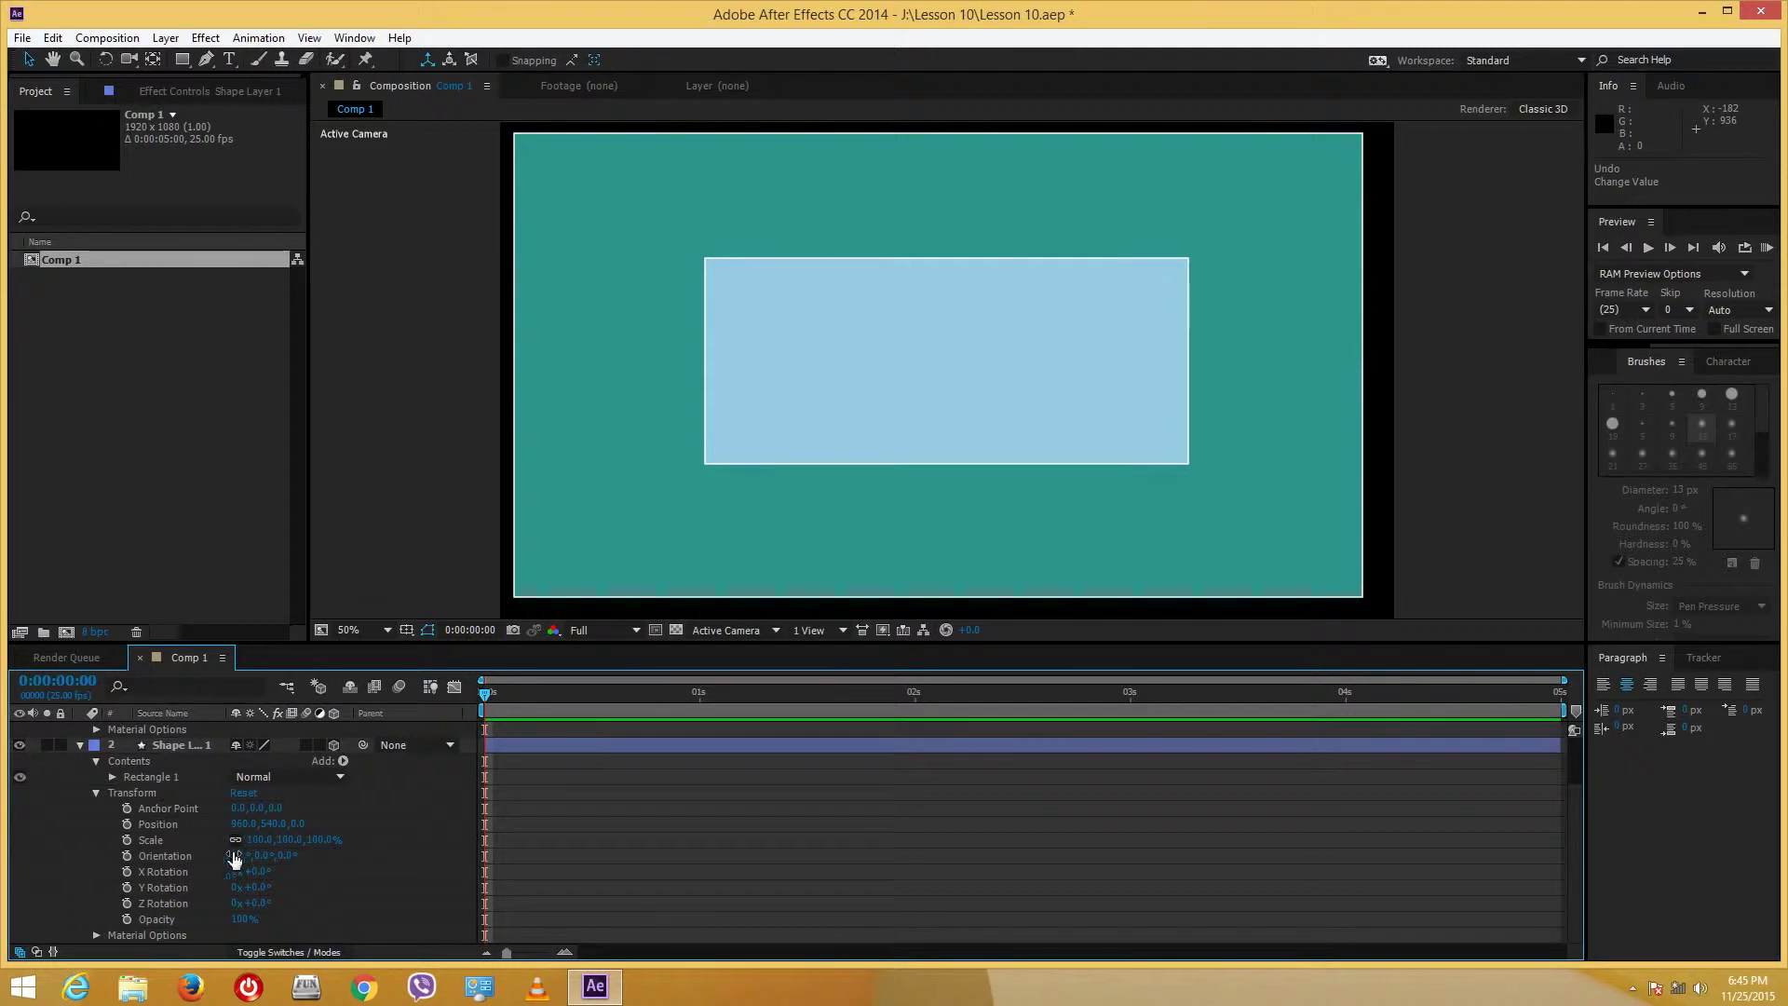
left_click(799, 406)
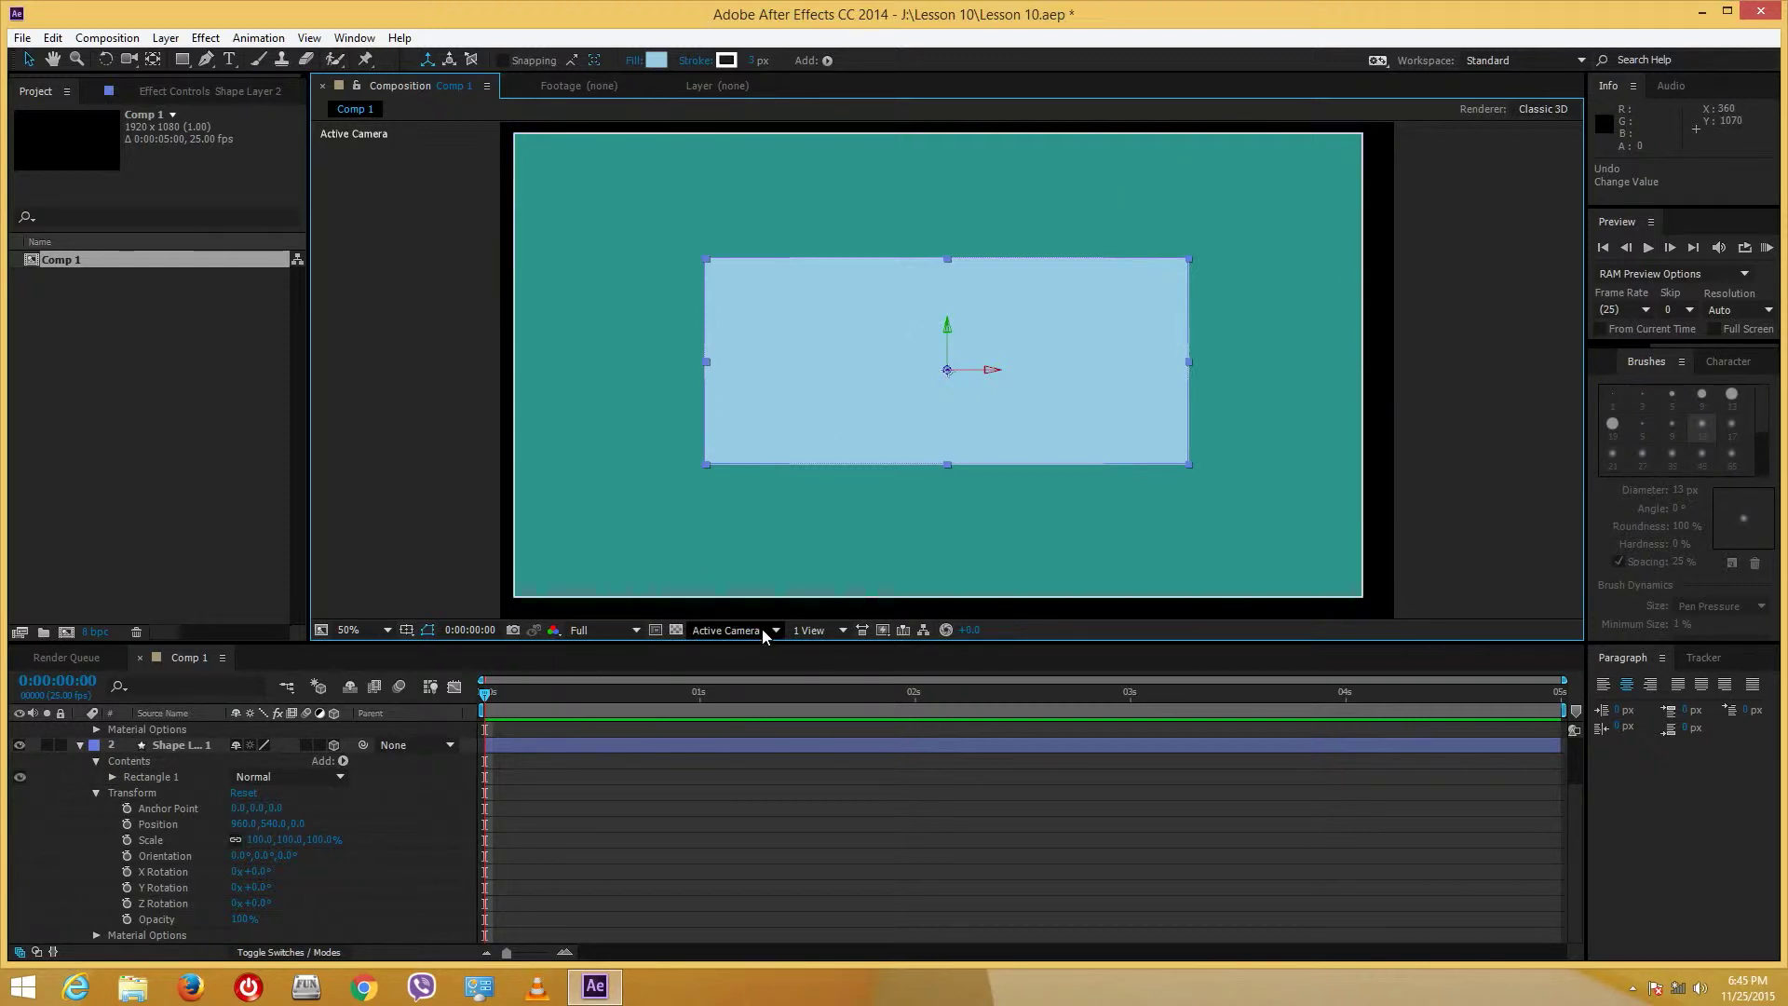
- Switch to Top, Active Camera, Front and Right views and drag the teal layer to 960,540,142.0
left_click(840, 633)
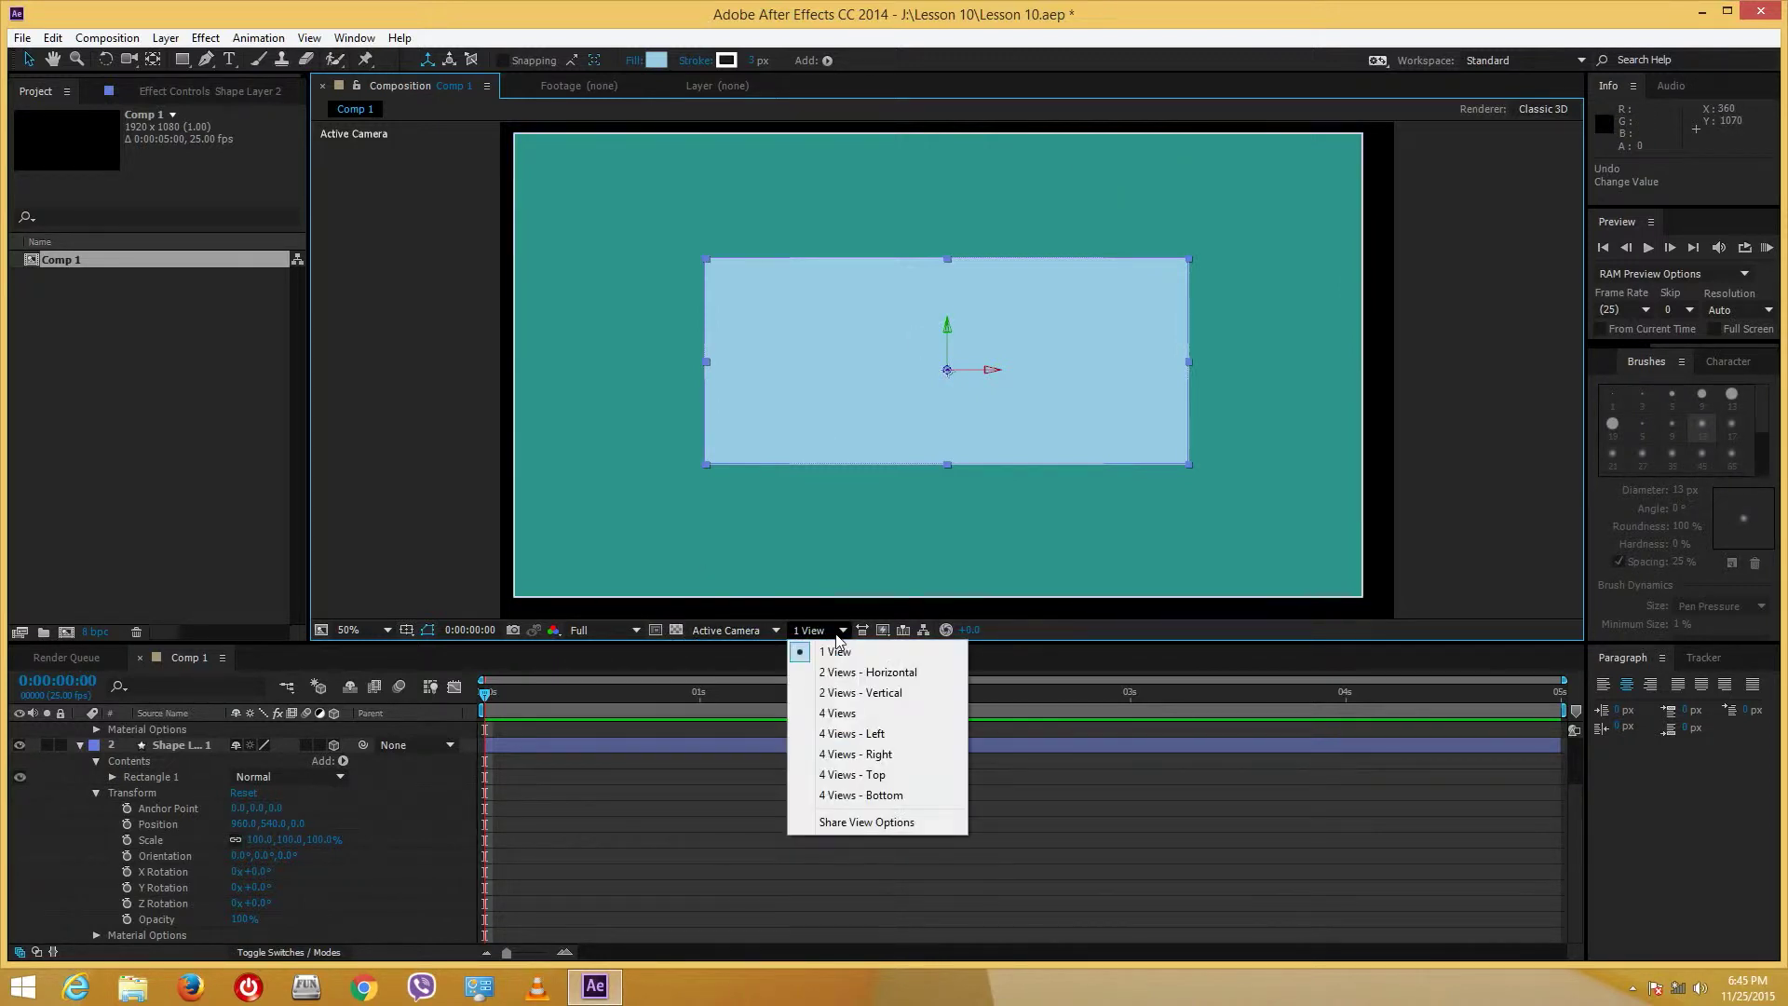
left_click(840, 712)
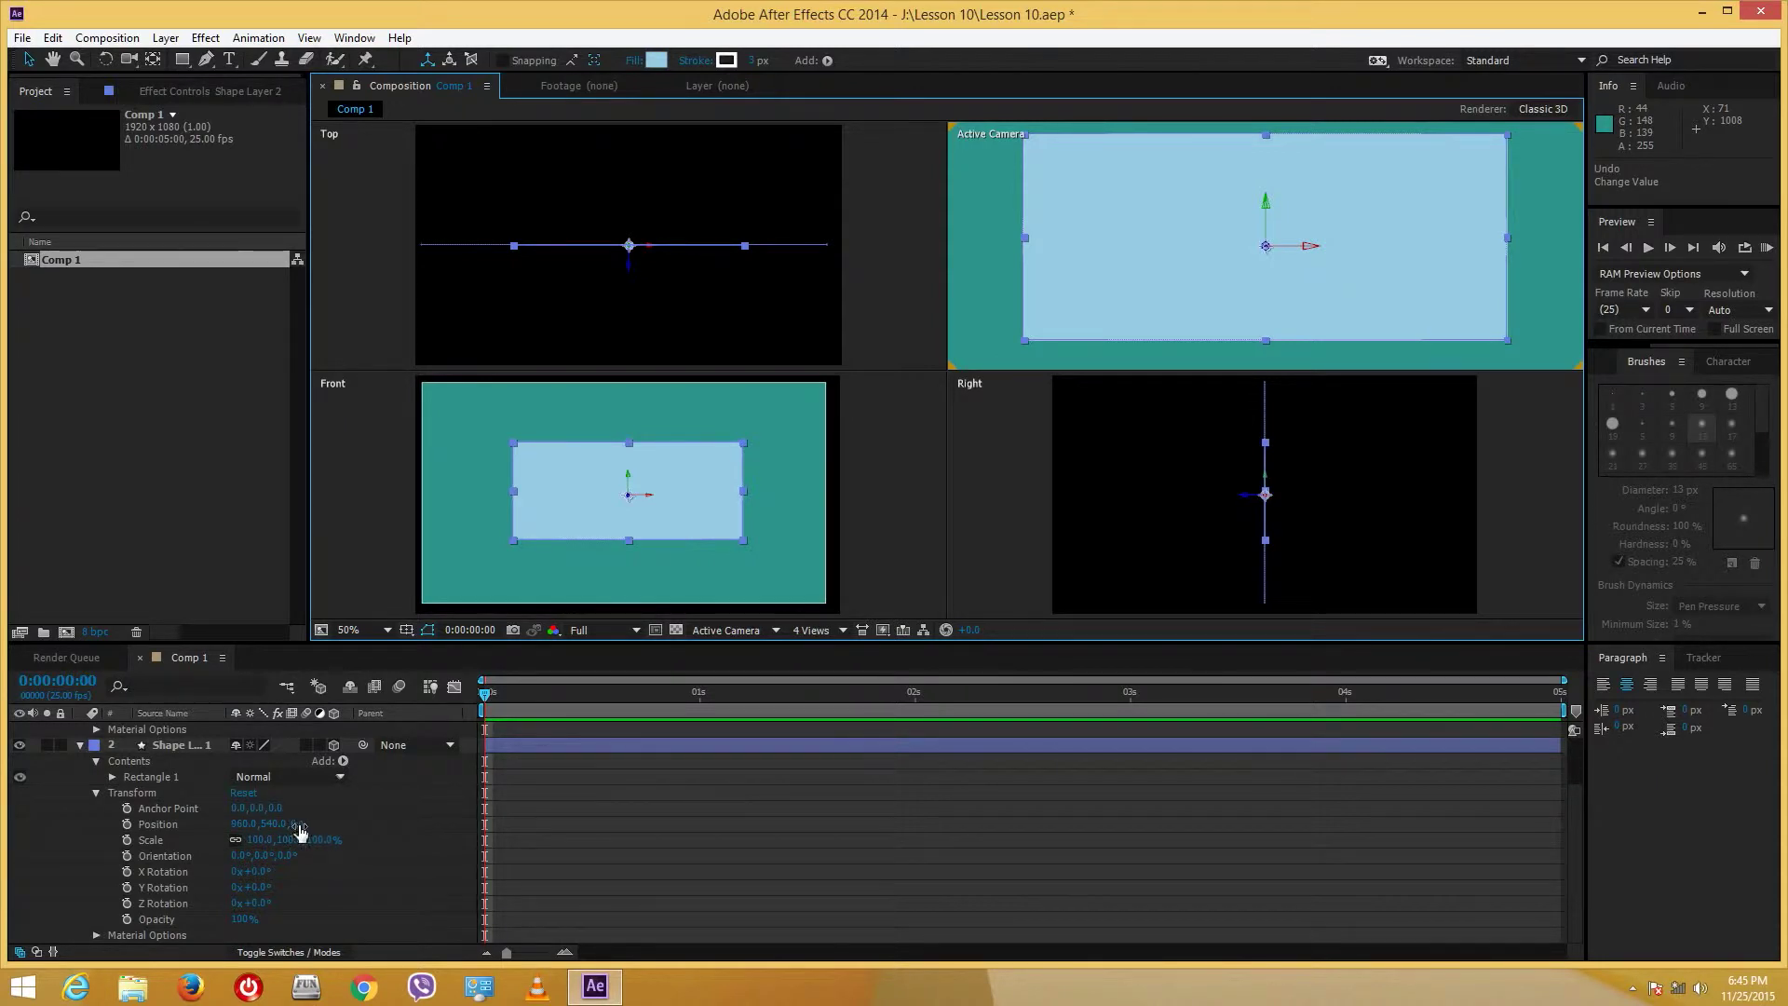
left_click_drag(300, 829, 398, 826)
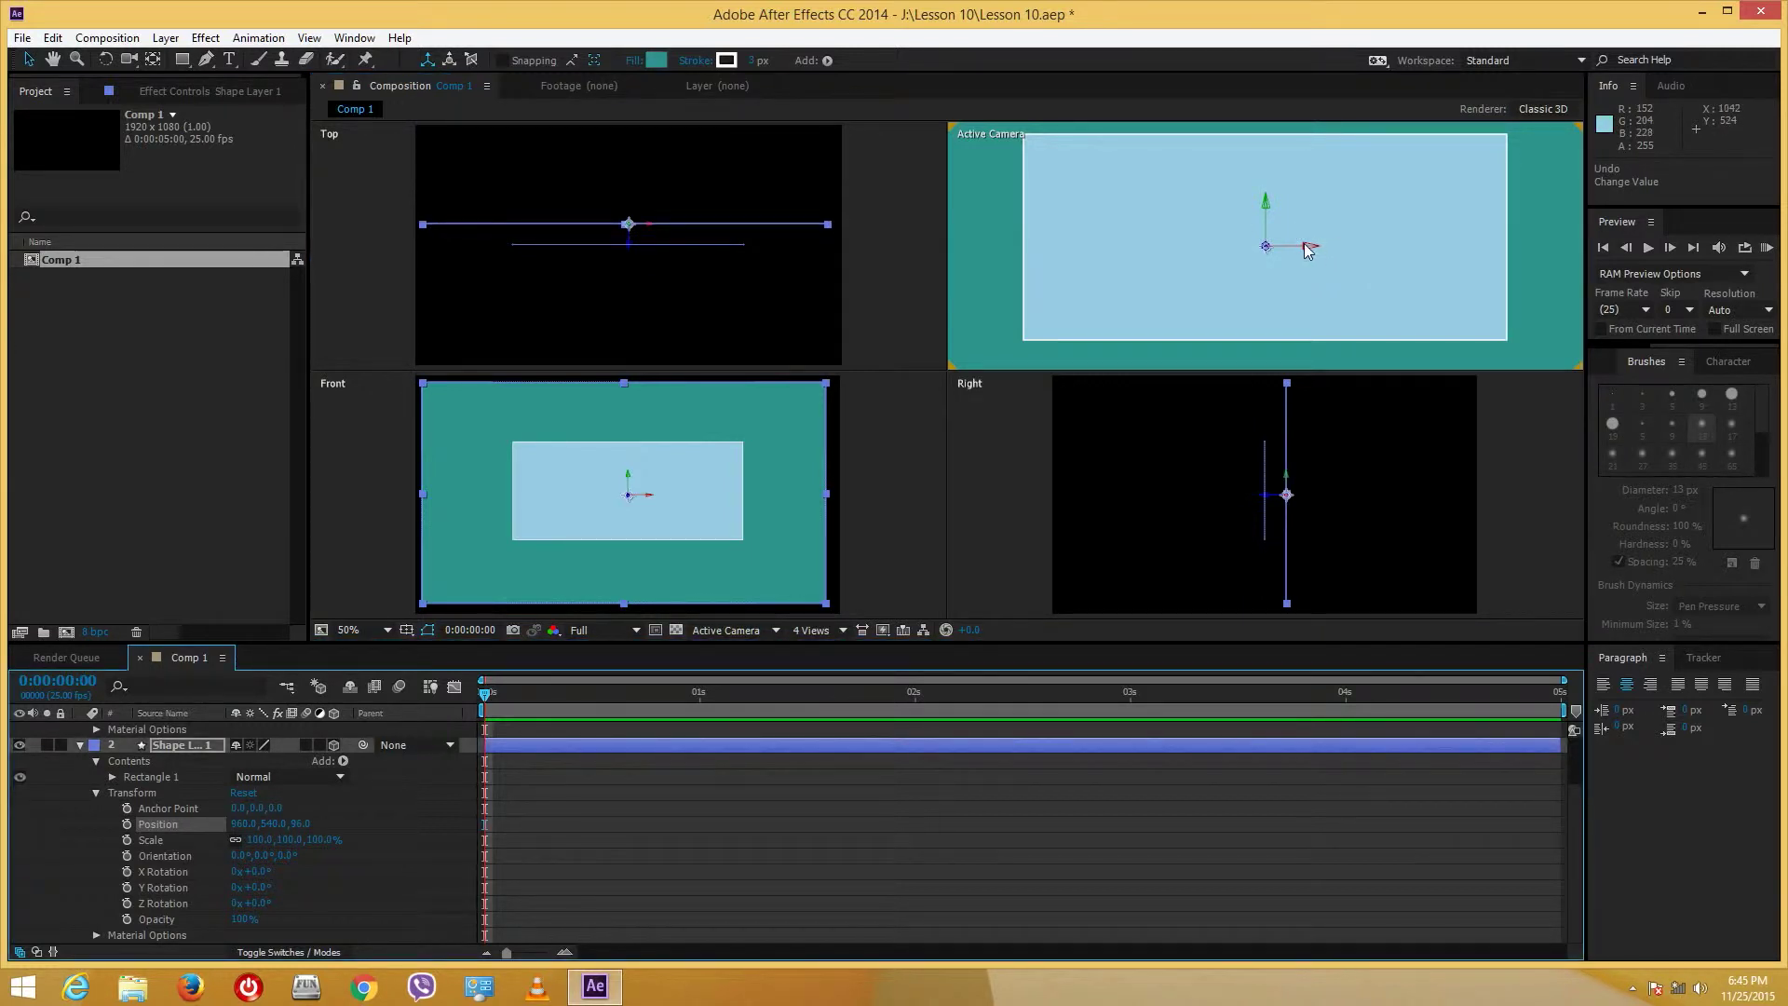
left_click(1308, 249)
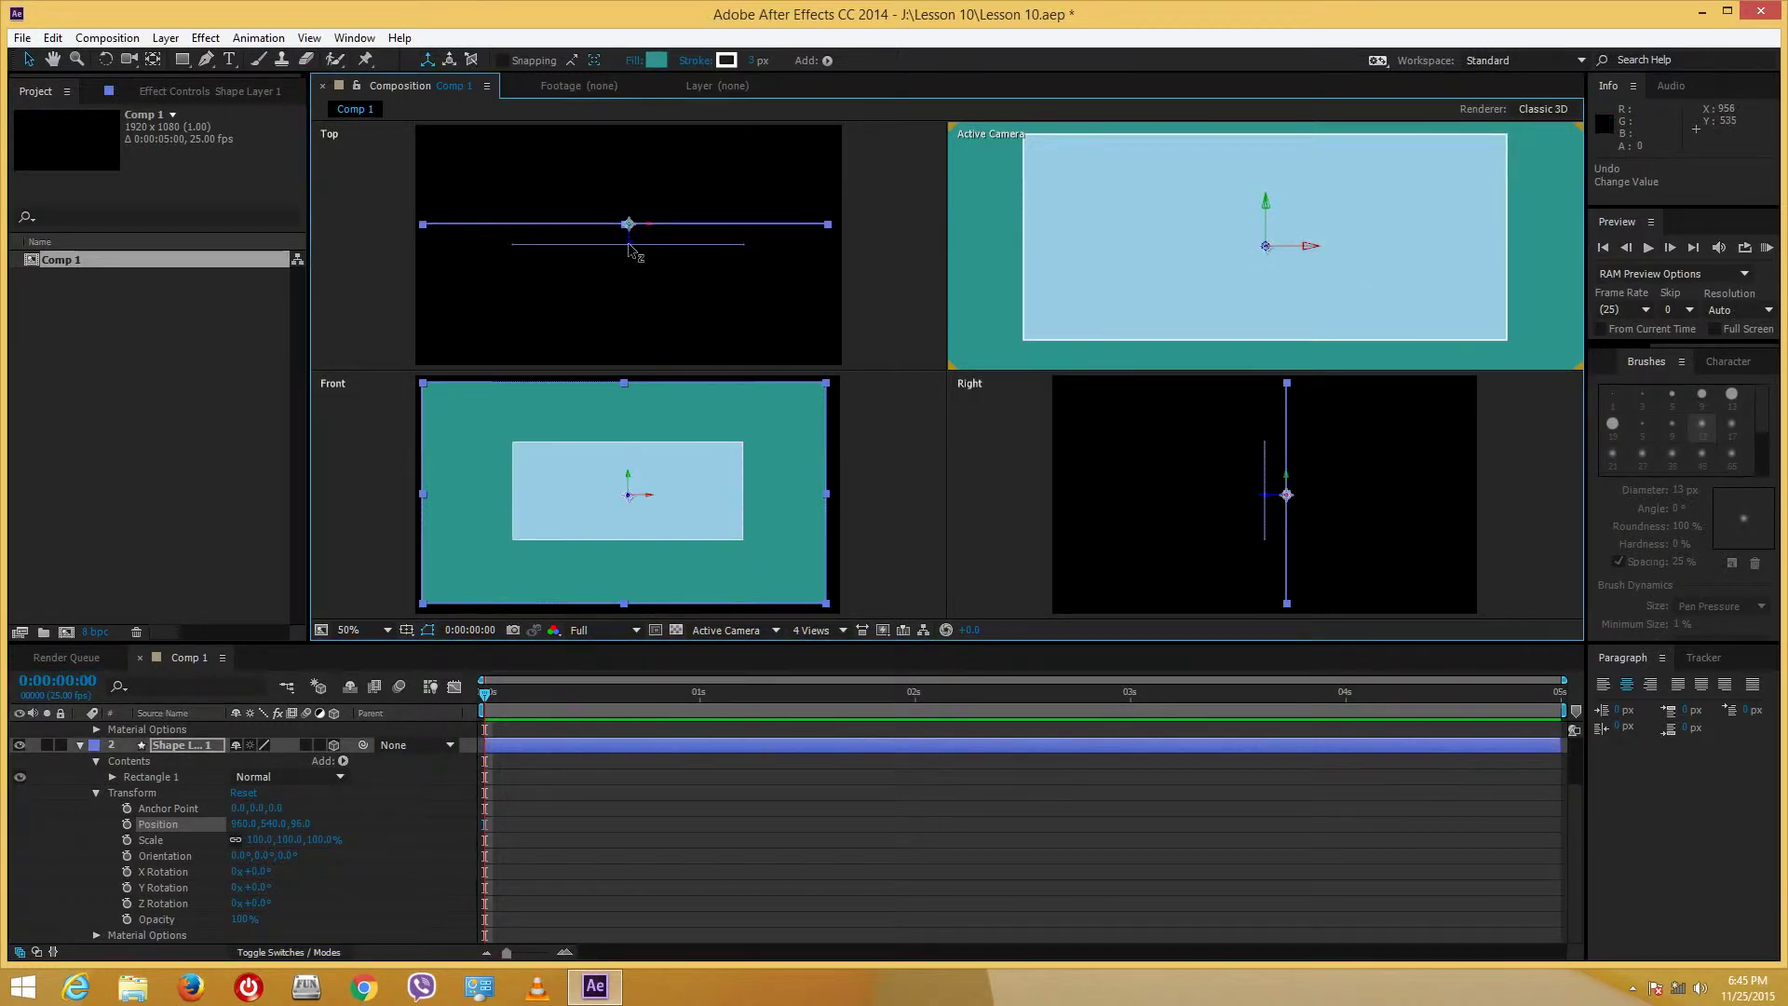
left_click_drag(630, 247, 630, 277)
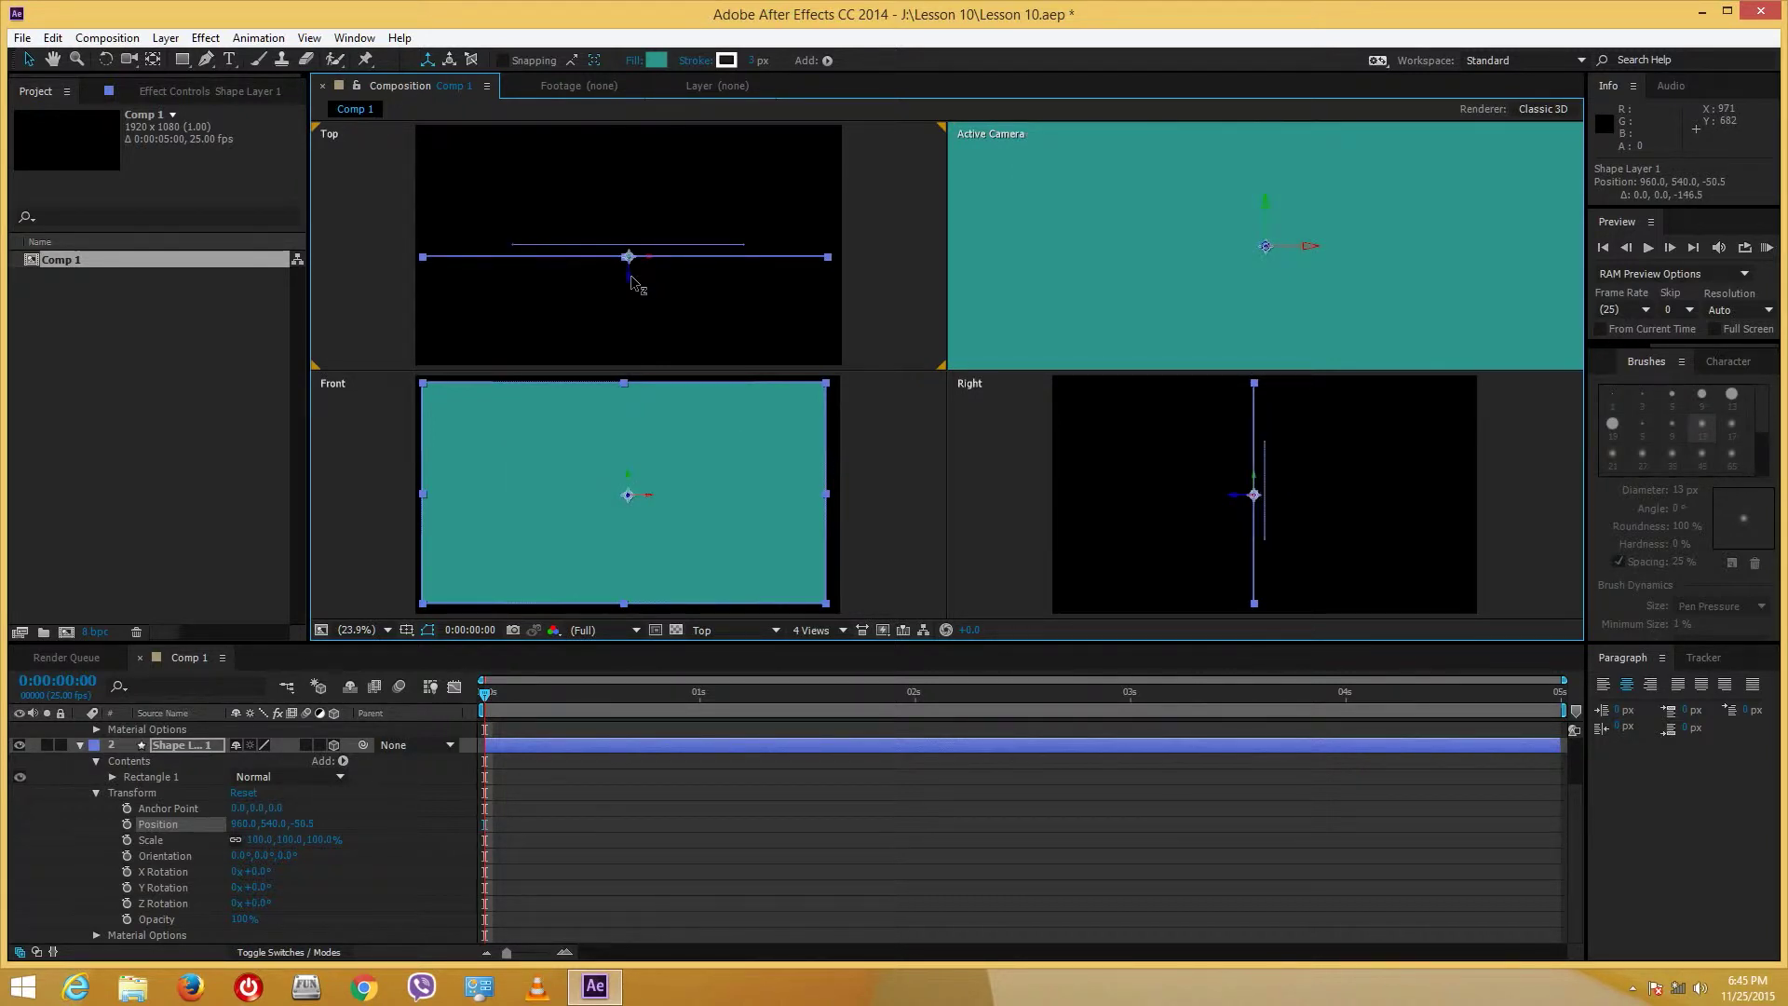
left_click_drag(632, 283, 630, 244)
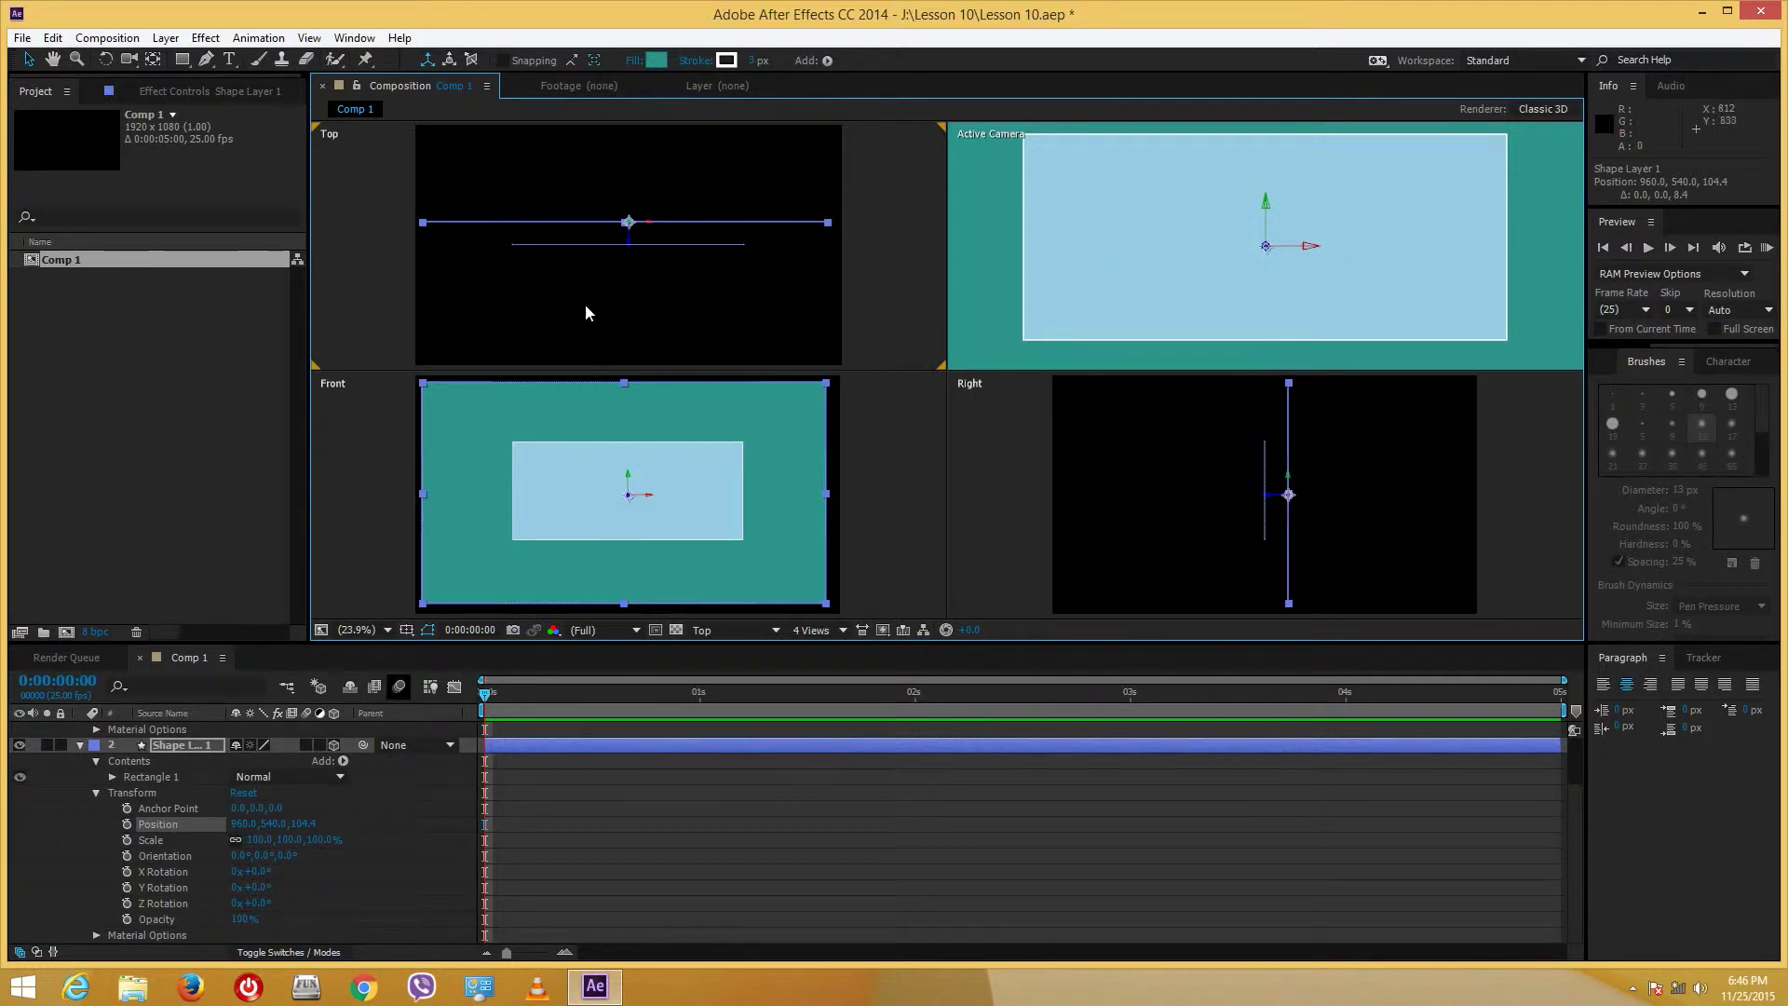
left_click_drag(631, 231, 630, 226)
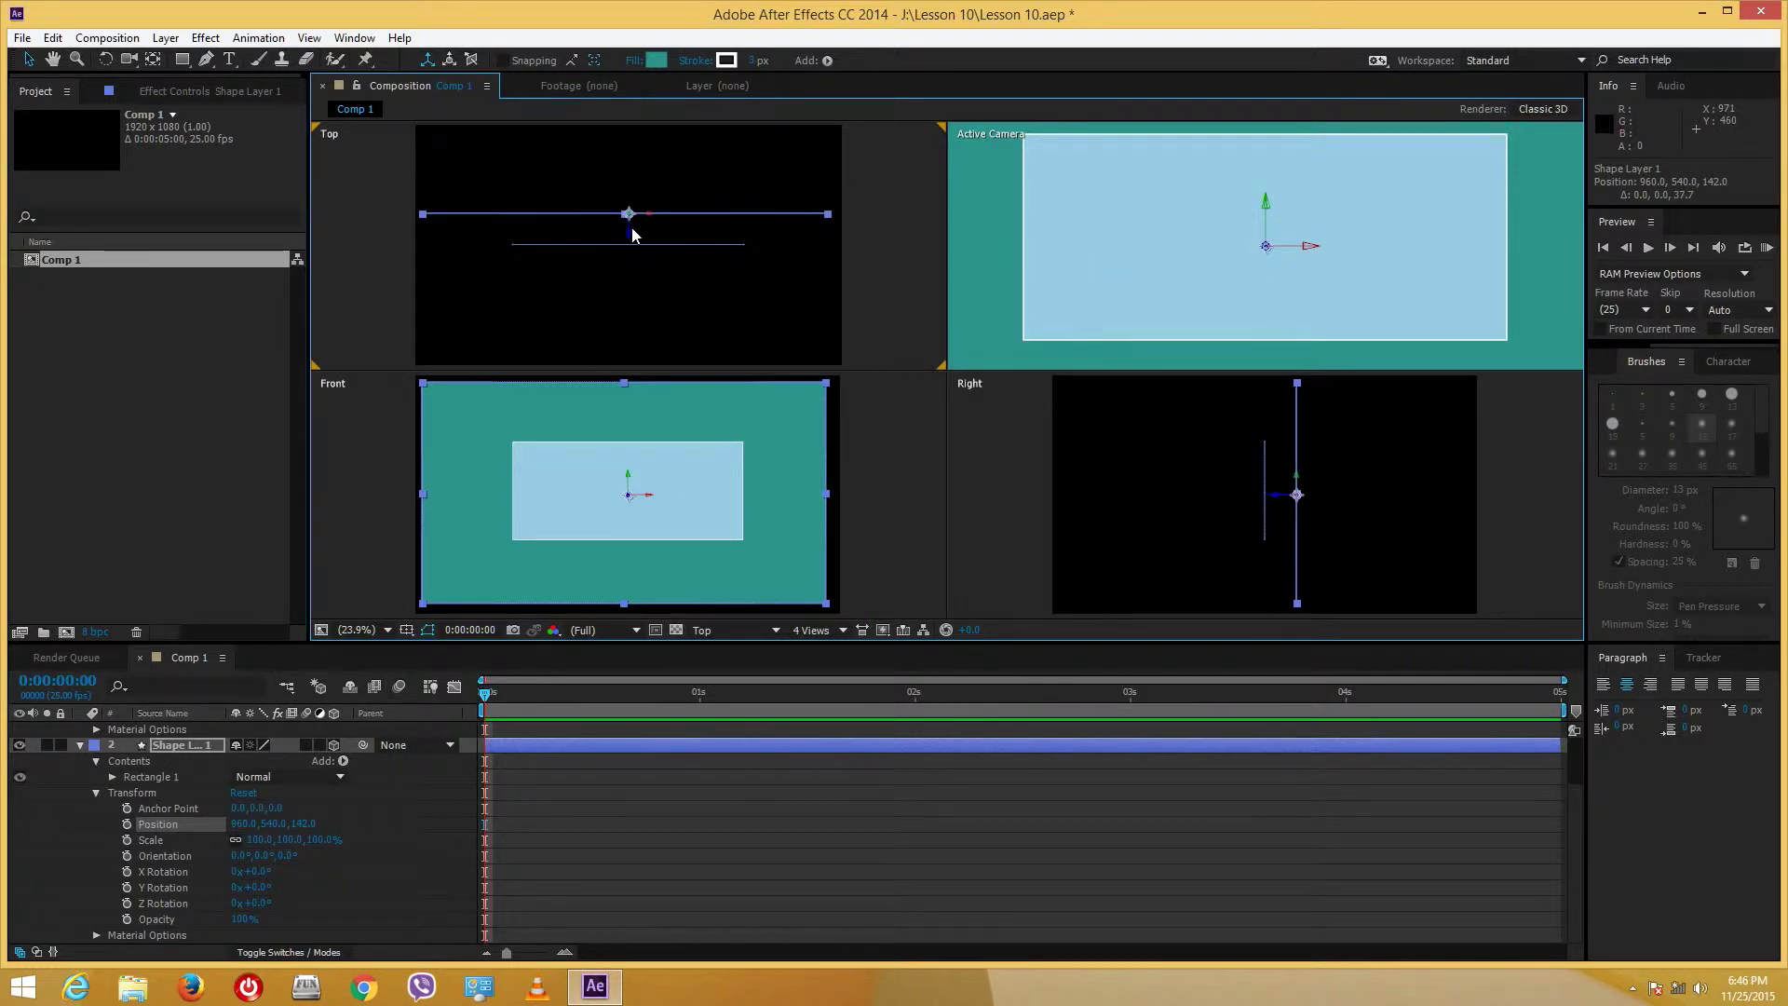
left_click(1050, 182)
left_click(736, 629)
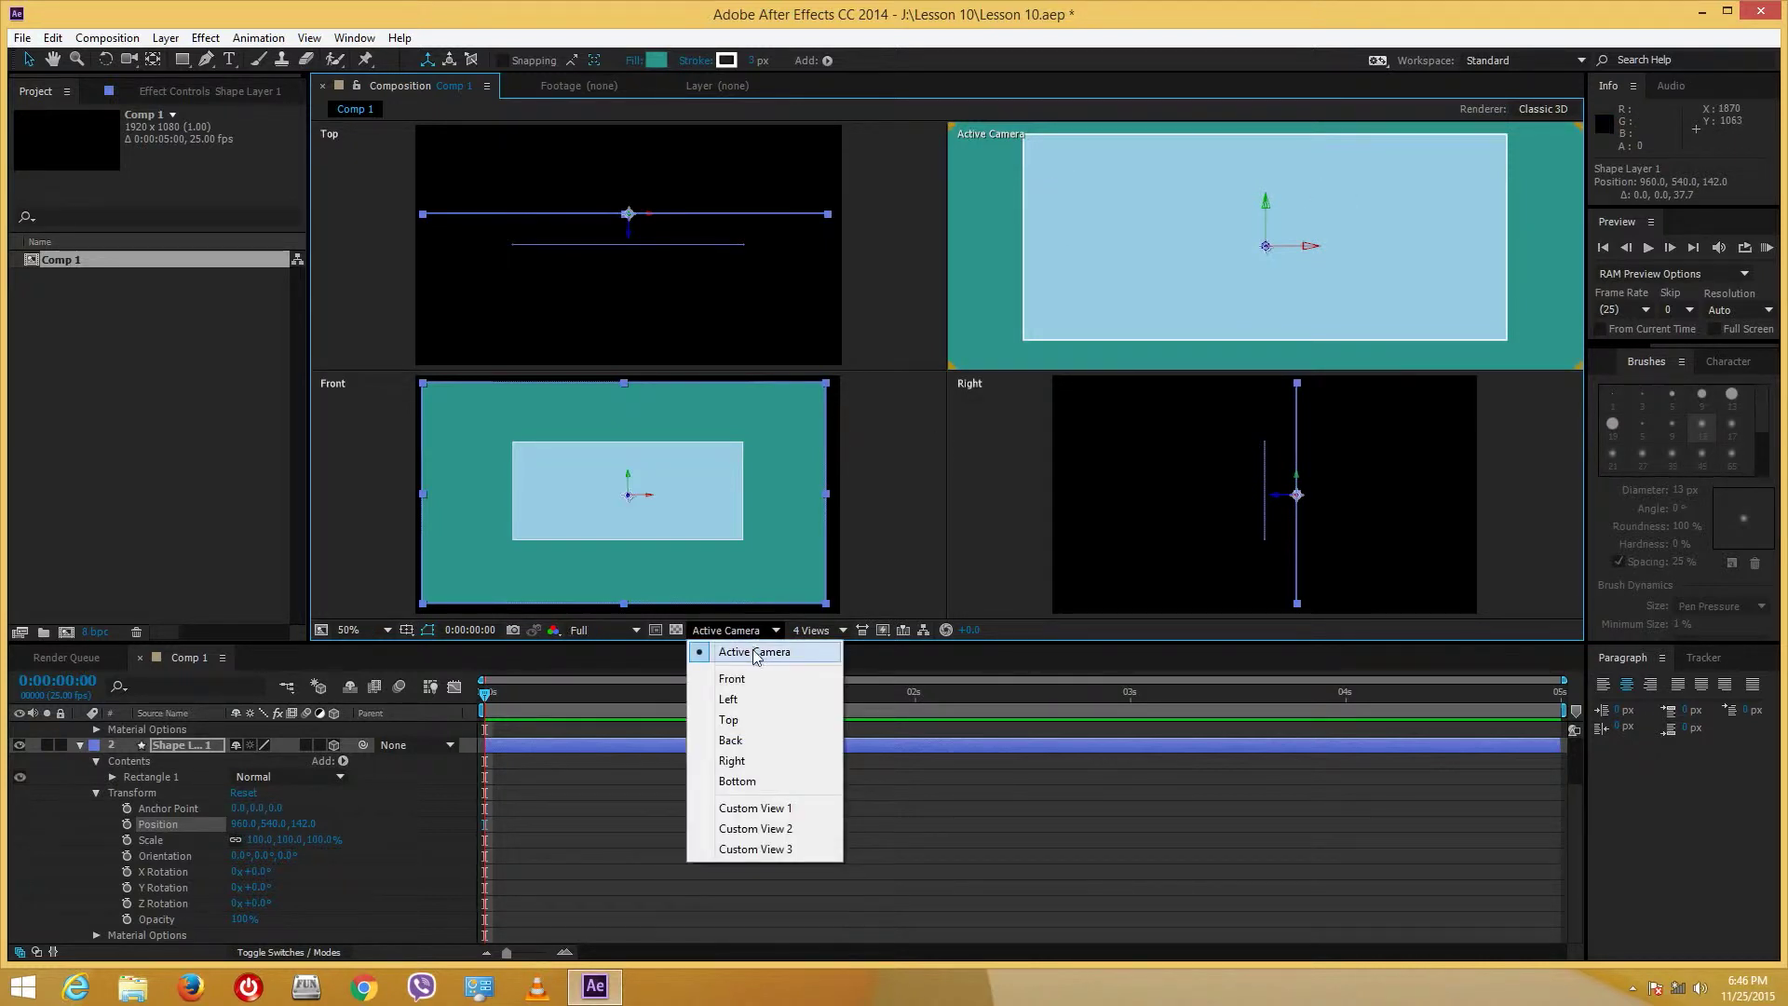
- Switch back to a single Active Camera view and collapse both shape layers' properties
left_click(741, 651)
left_click(813, 629)
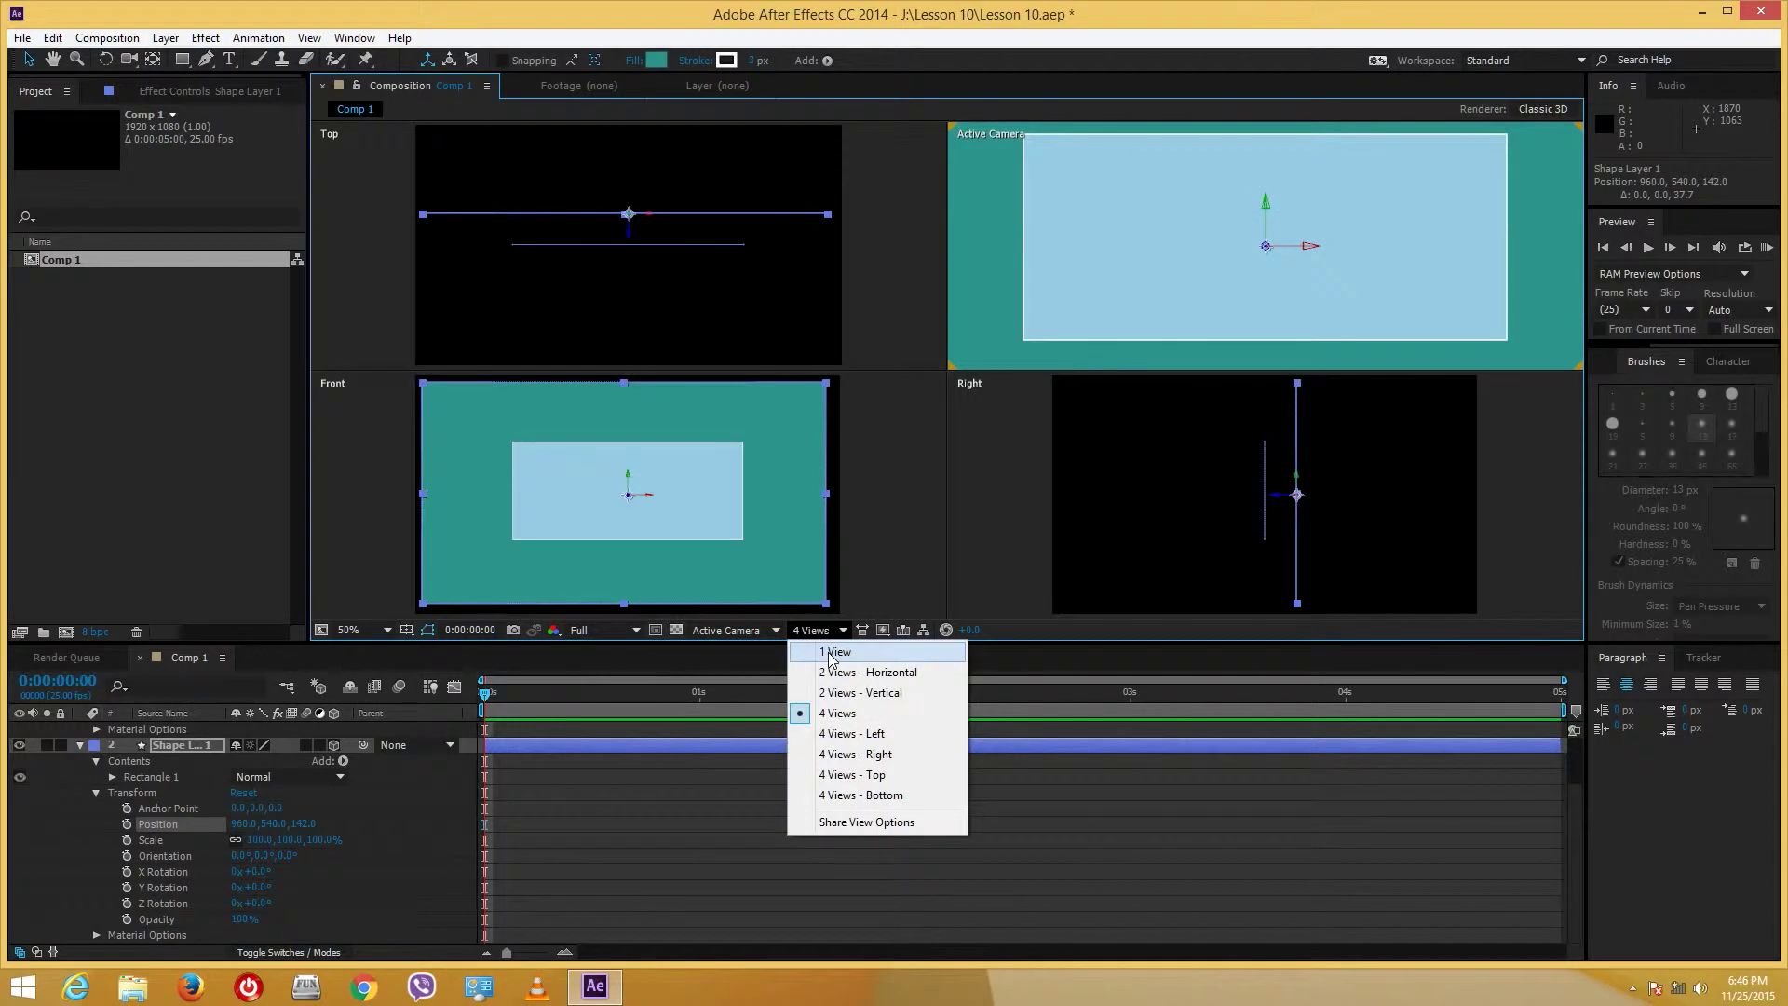
left_click(834, 652)
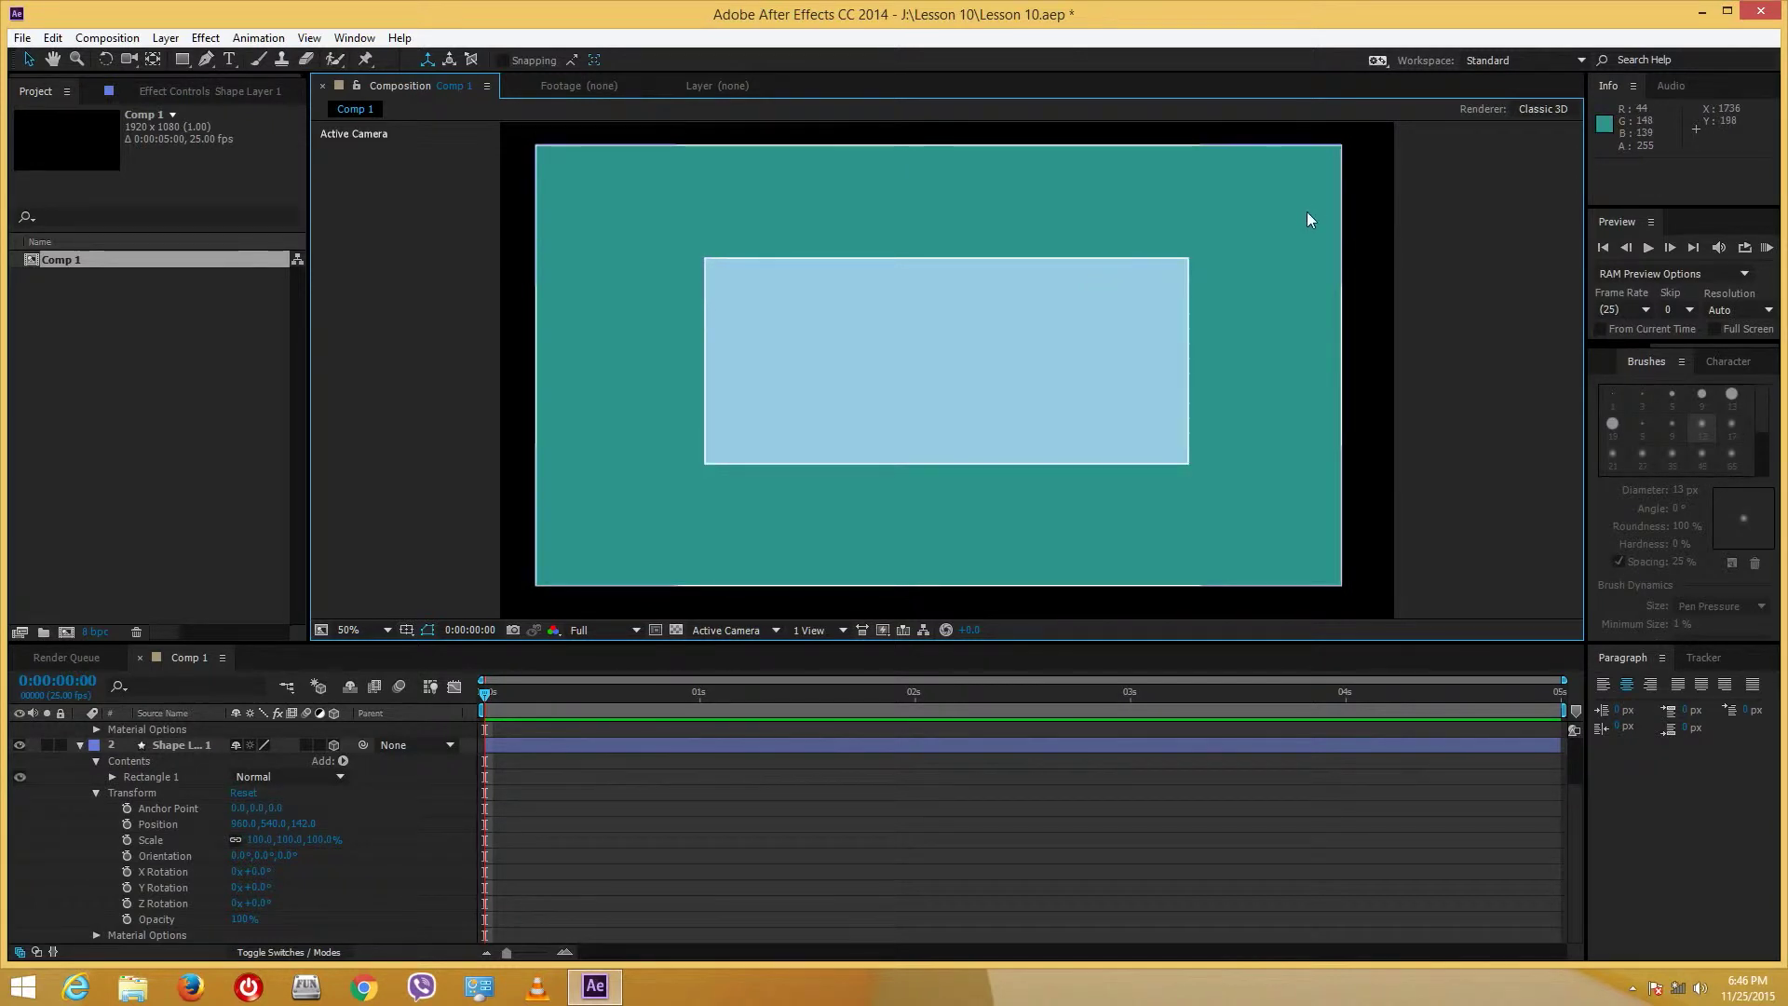
left_click(1332, 184)
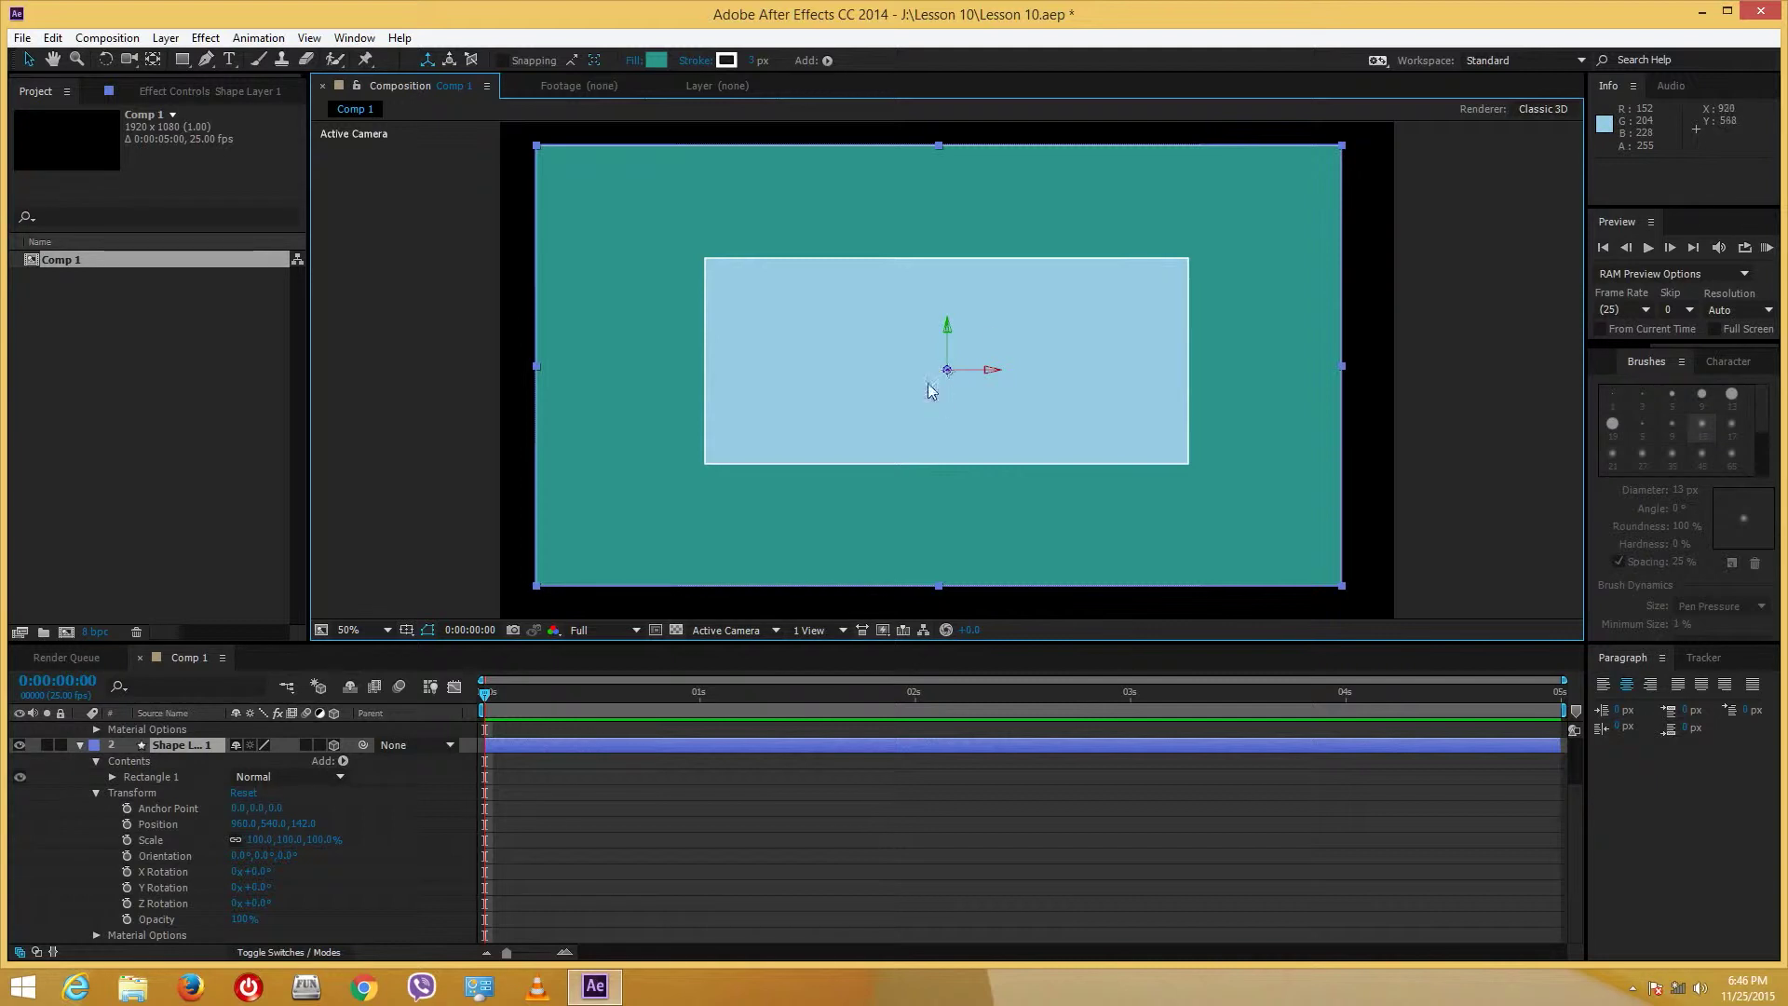
left_click(80, 745)
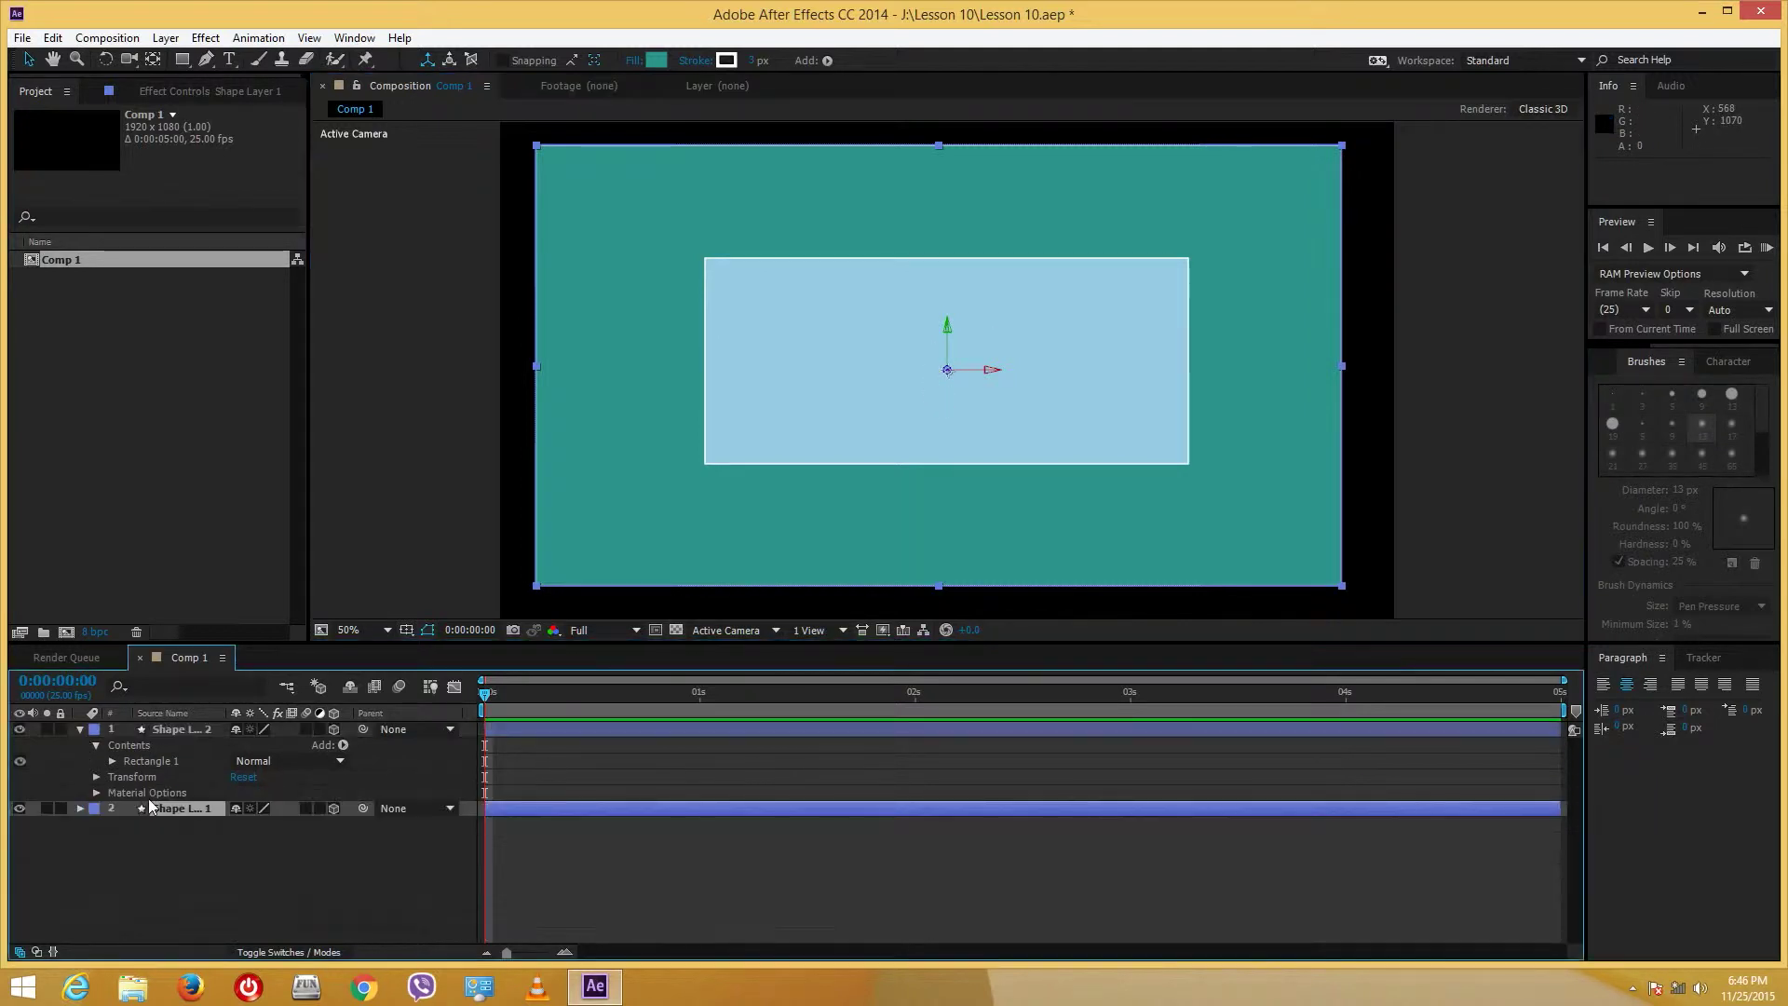
left_click(81, 728)
left_click(270, 794)
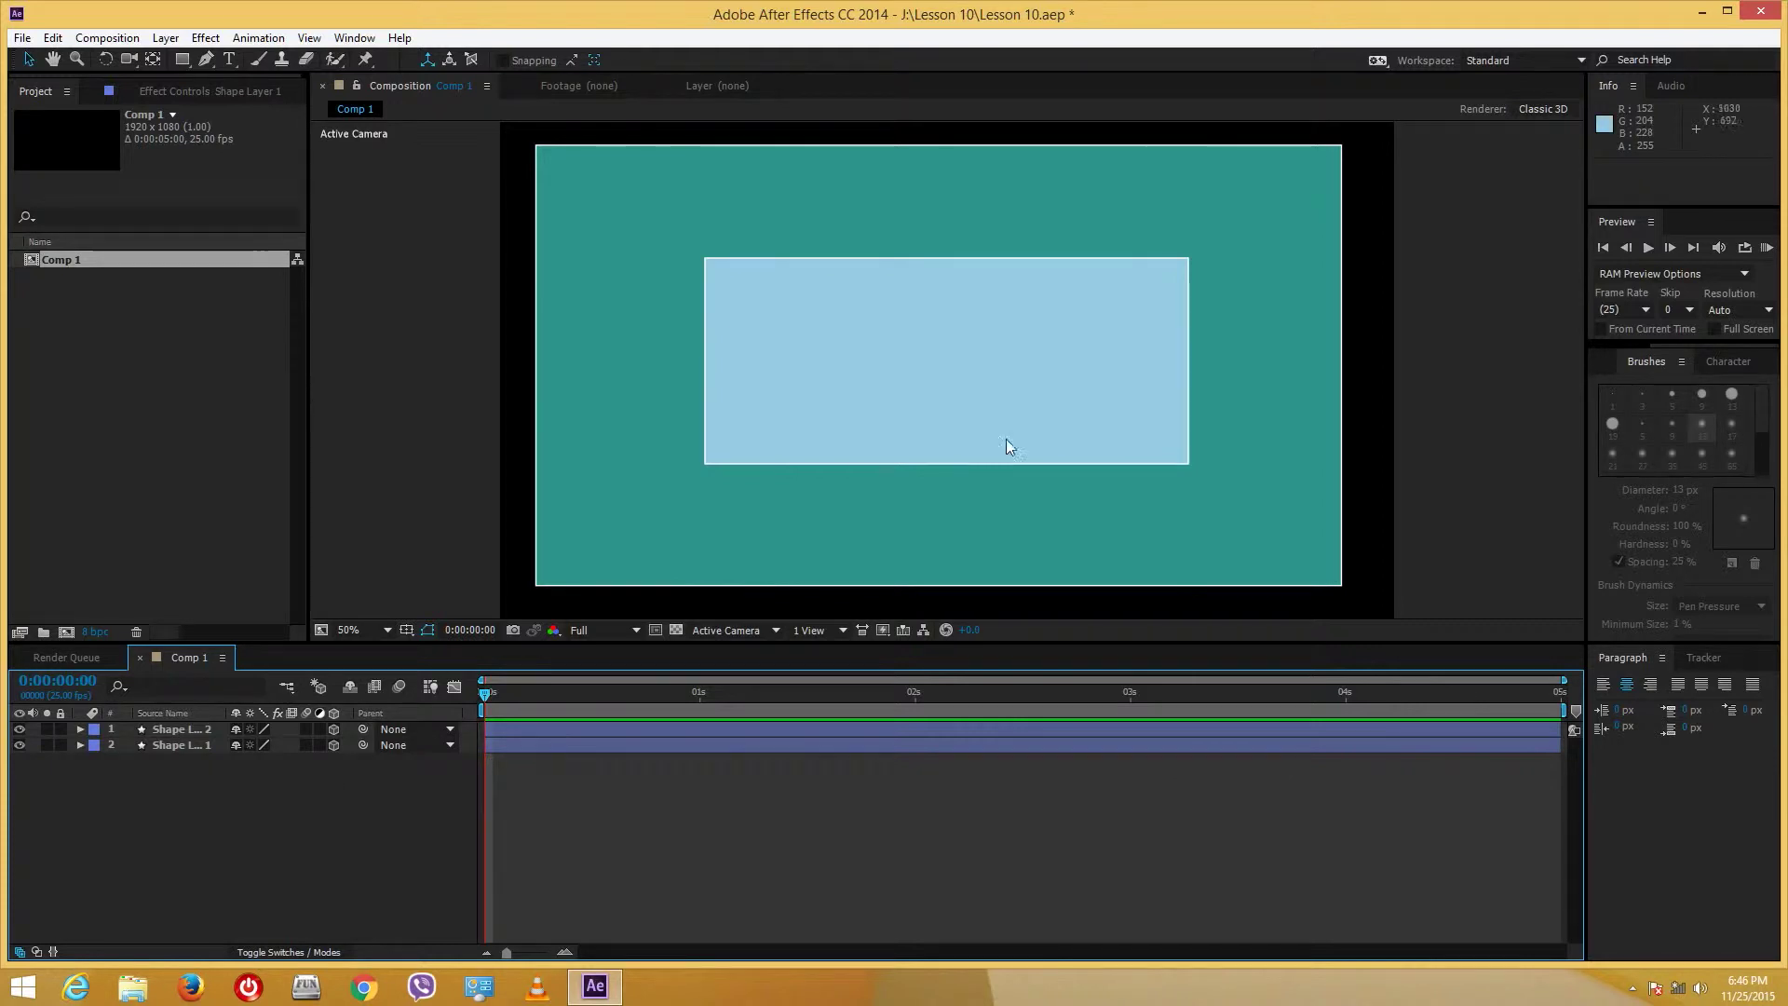
- Add Light 1 as a point light with Smooth falloff and Casts Shadows enabled
right_click(234, 797)
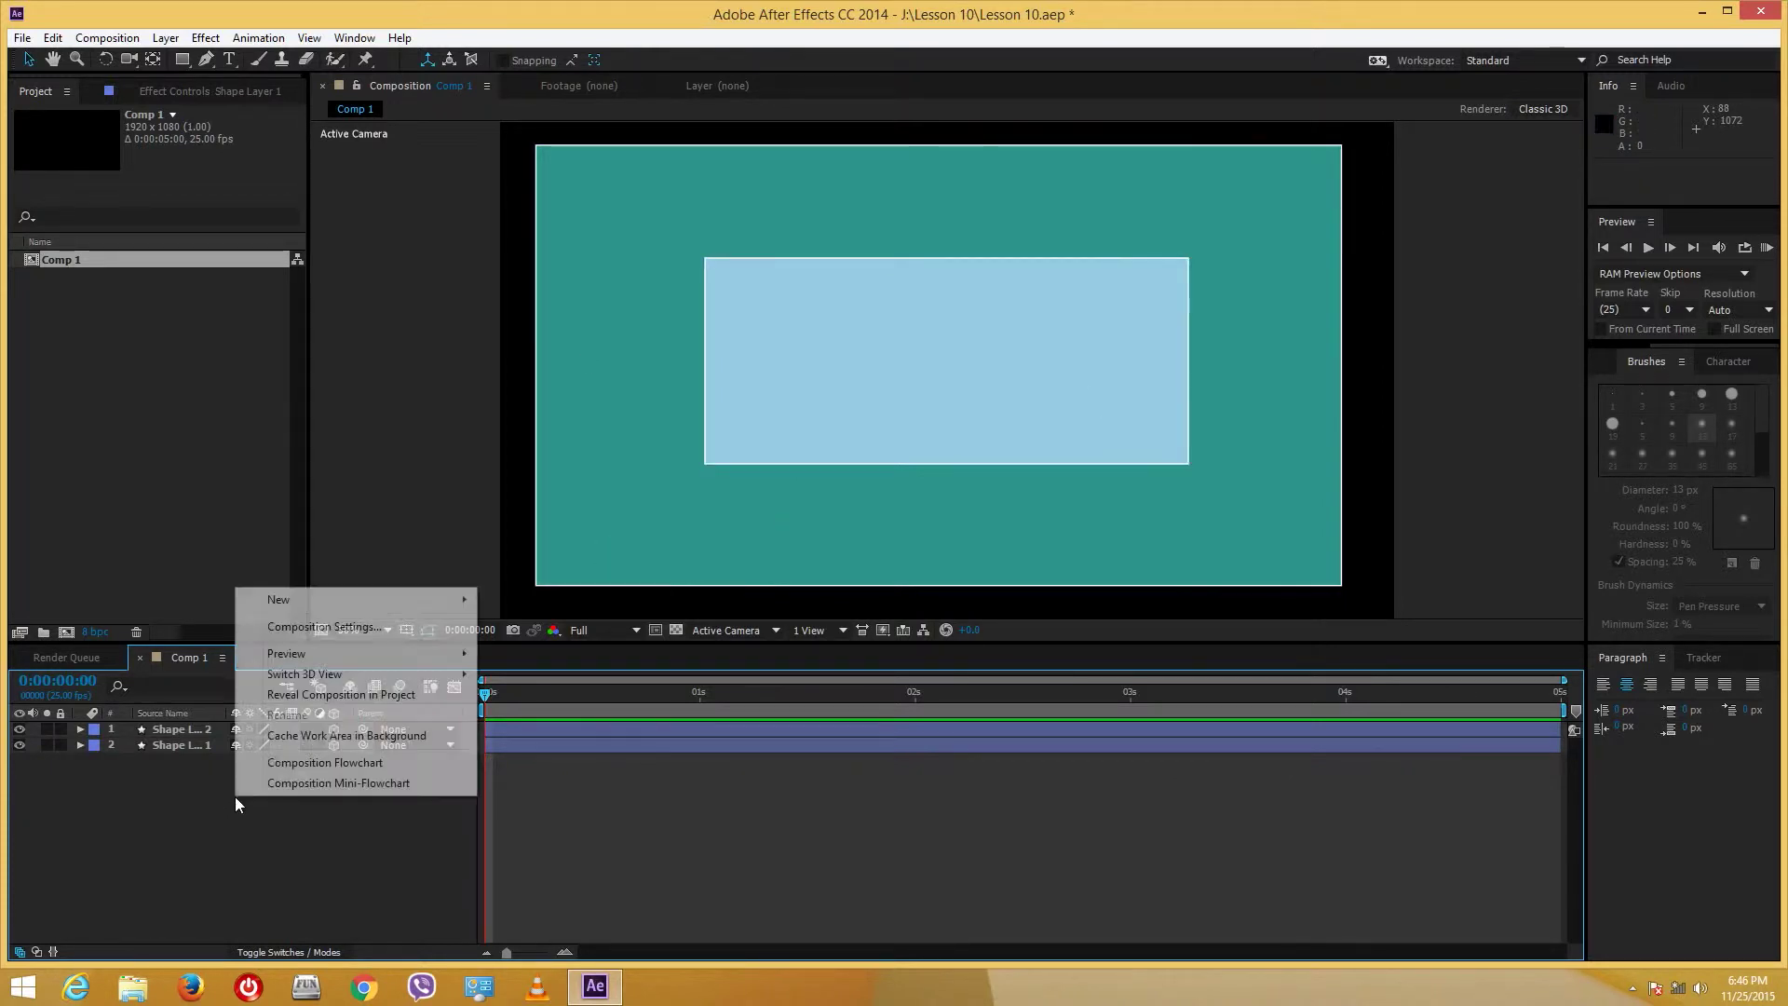
mouse_move(321, 598)
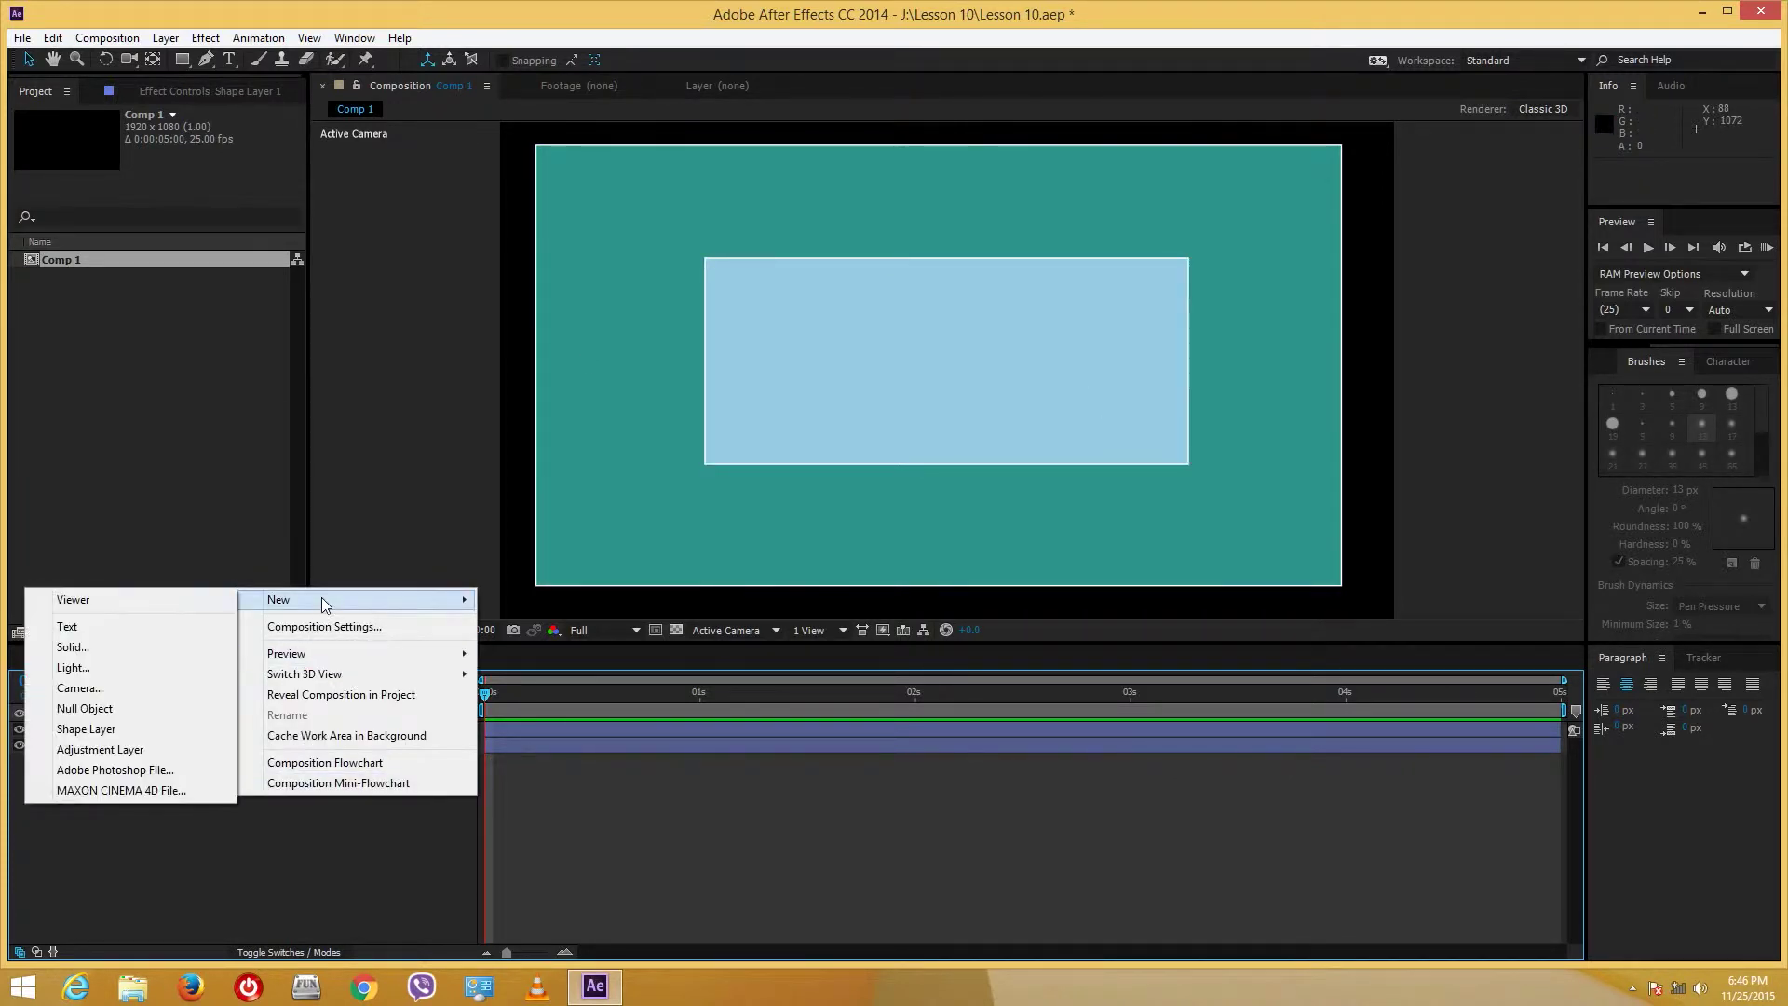
left_click(74, 667)
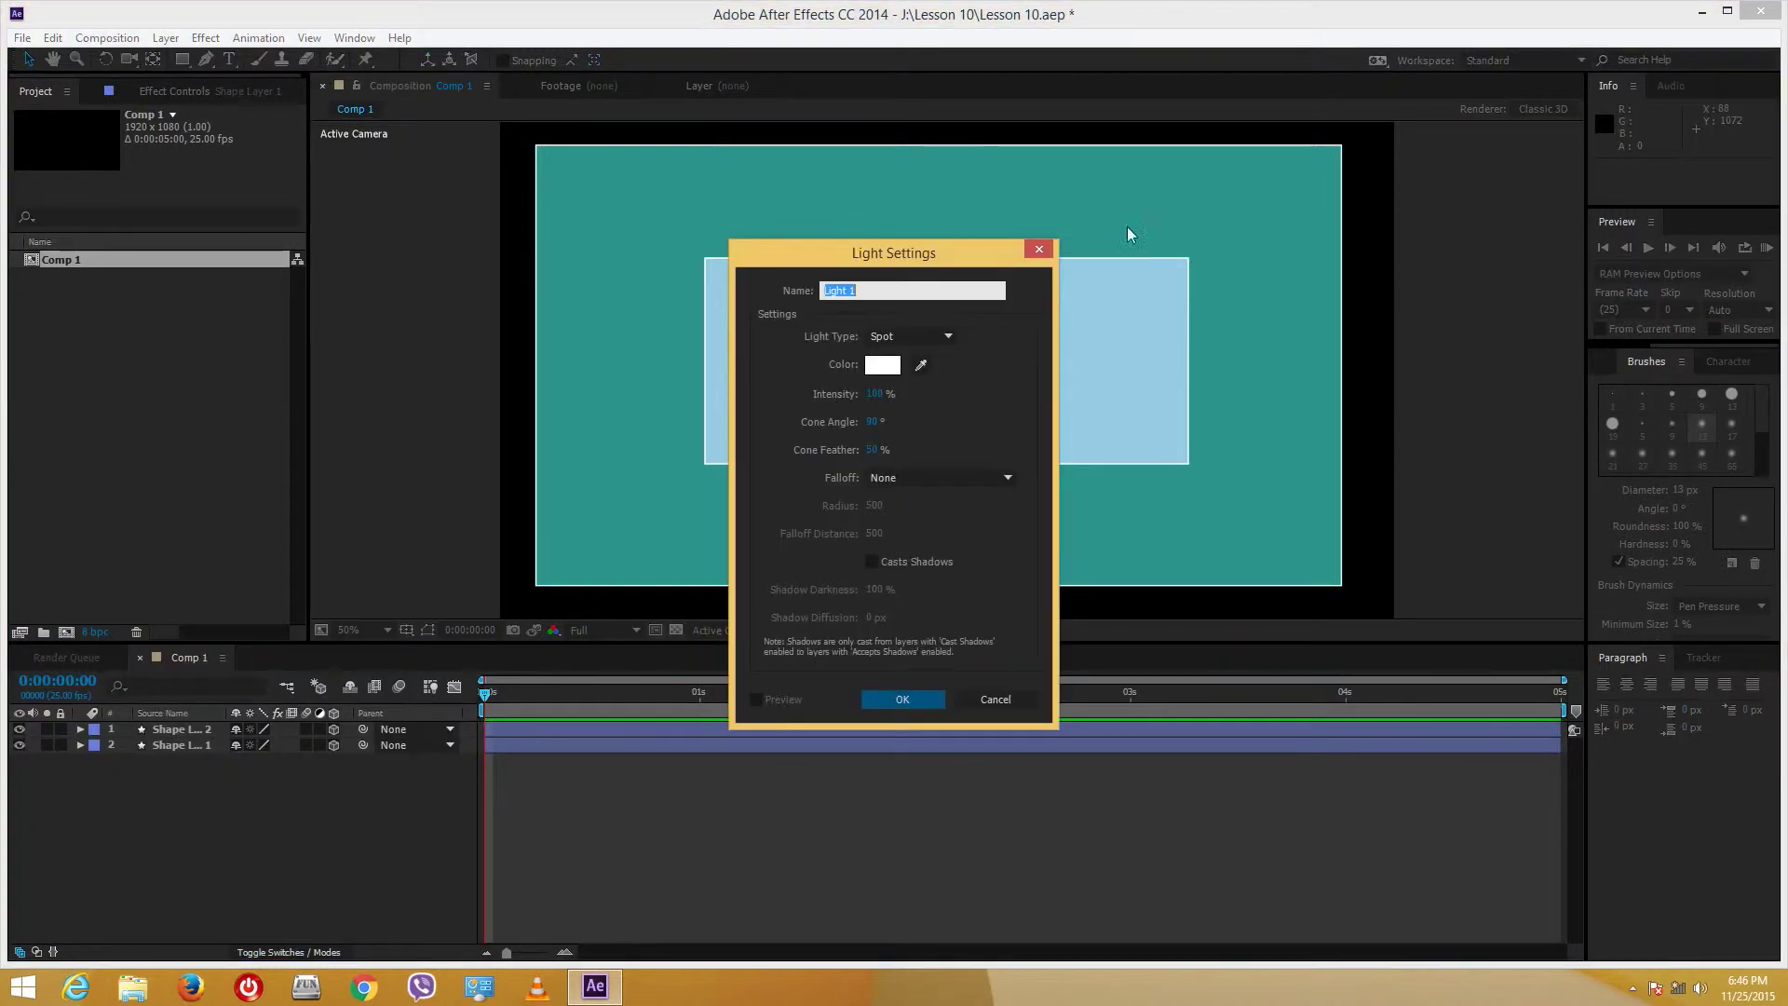
left_click_drag(794, 244, 349, 206)
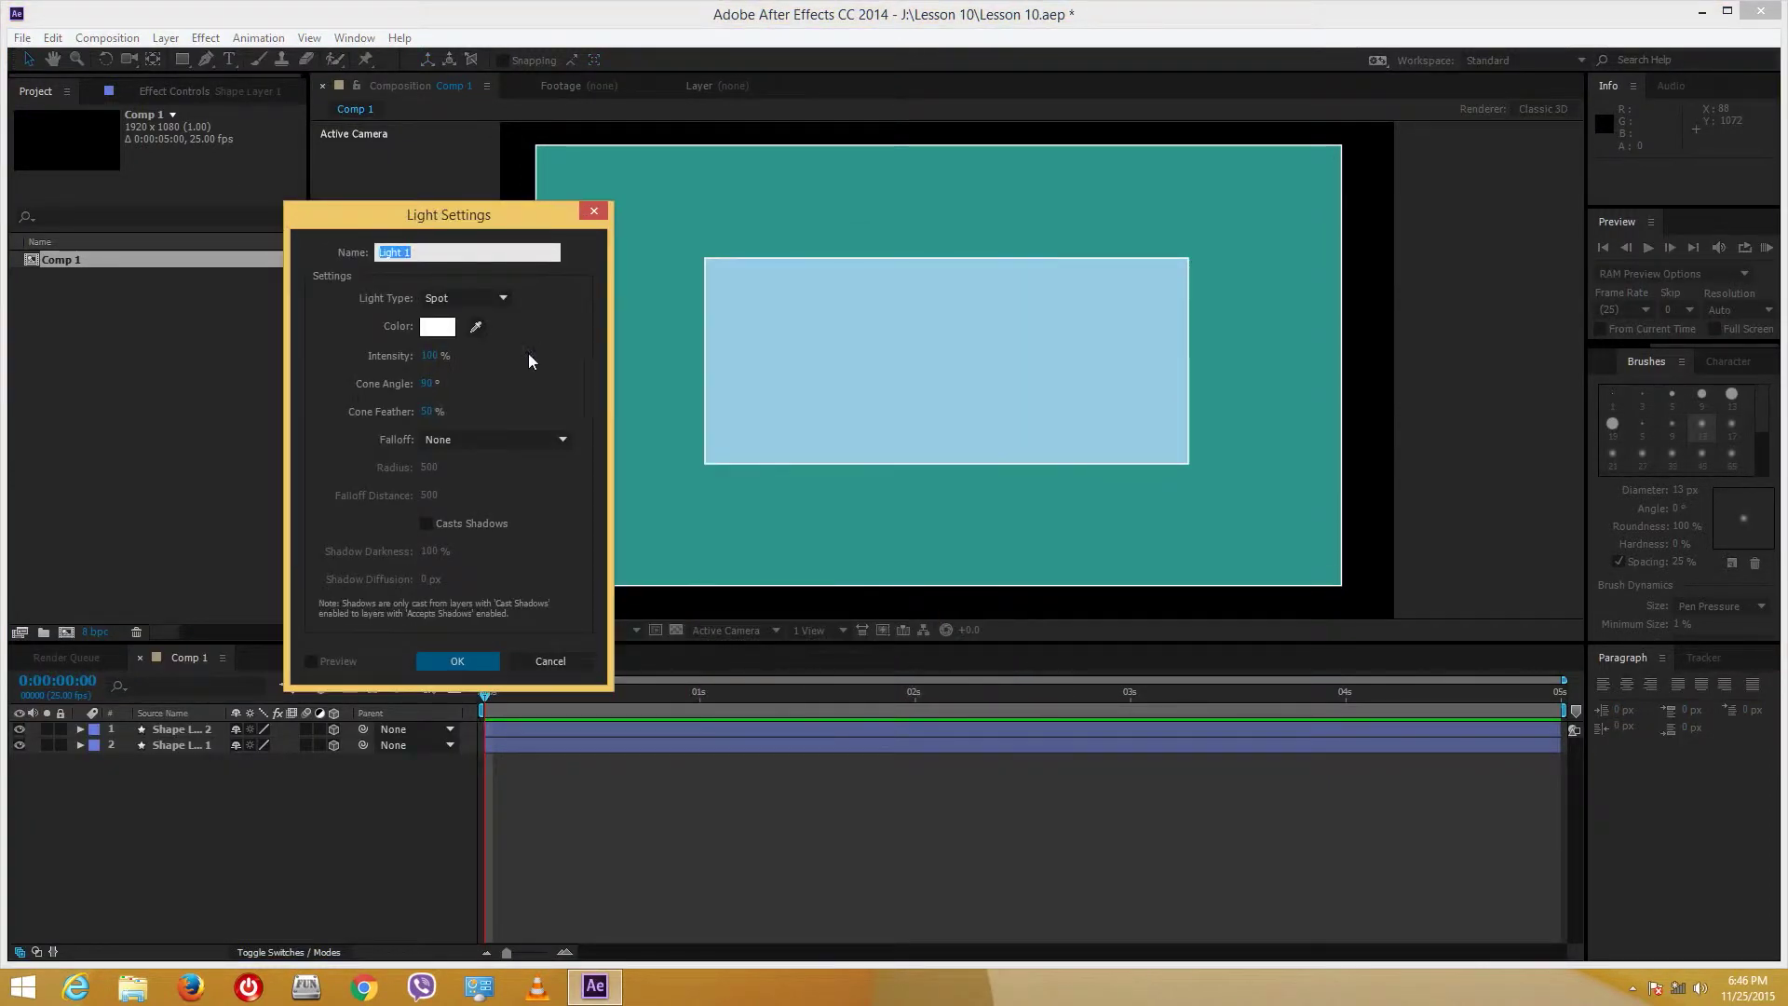
left_click(499, 304)
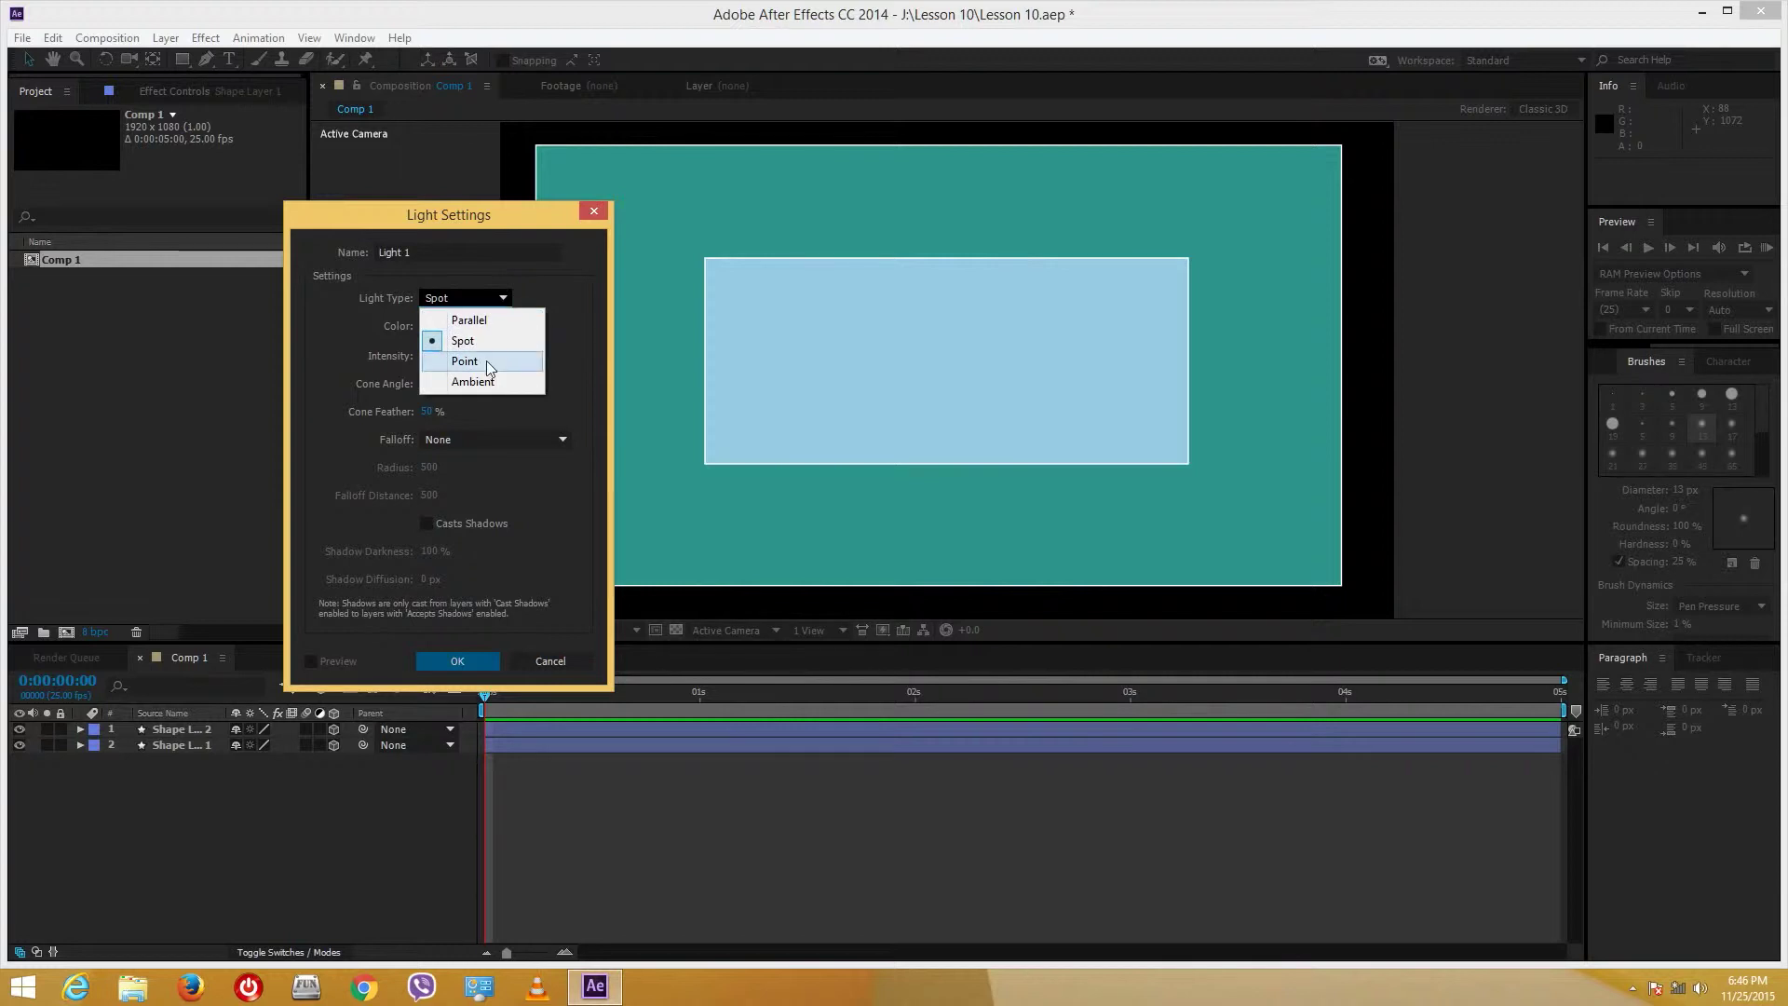
left_click(502, 382)
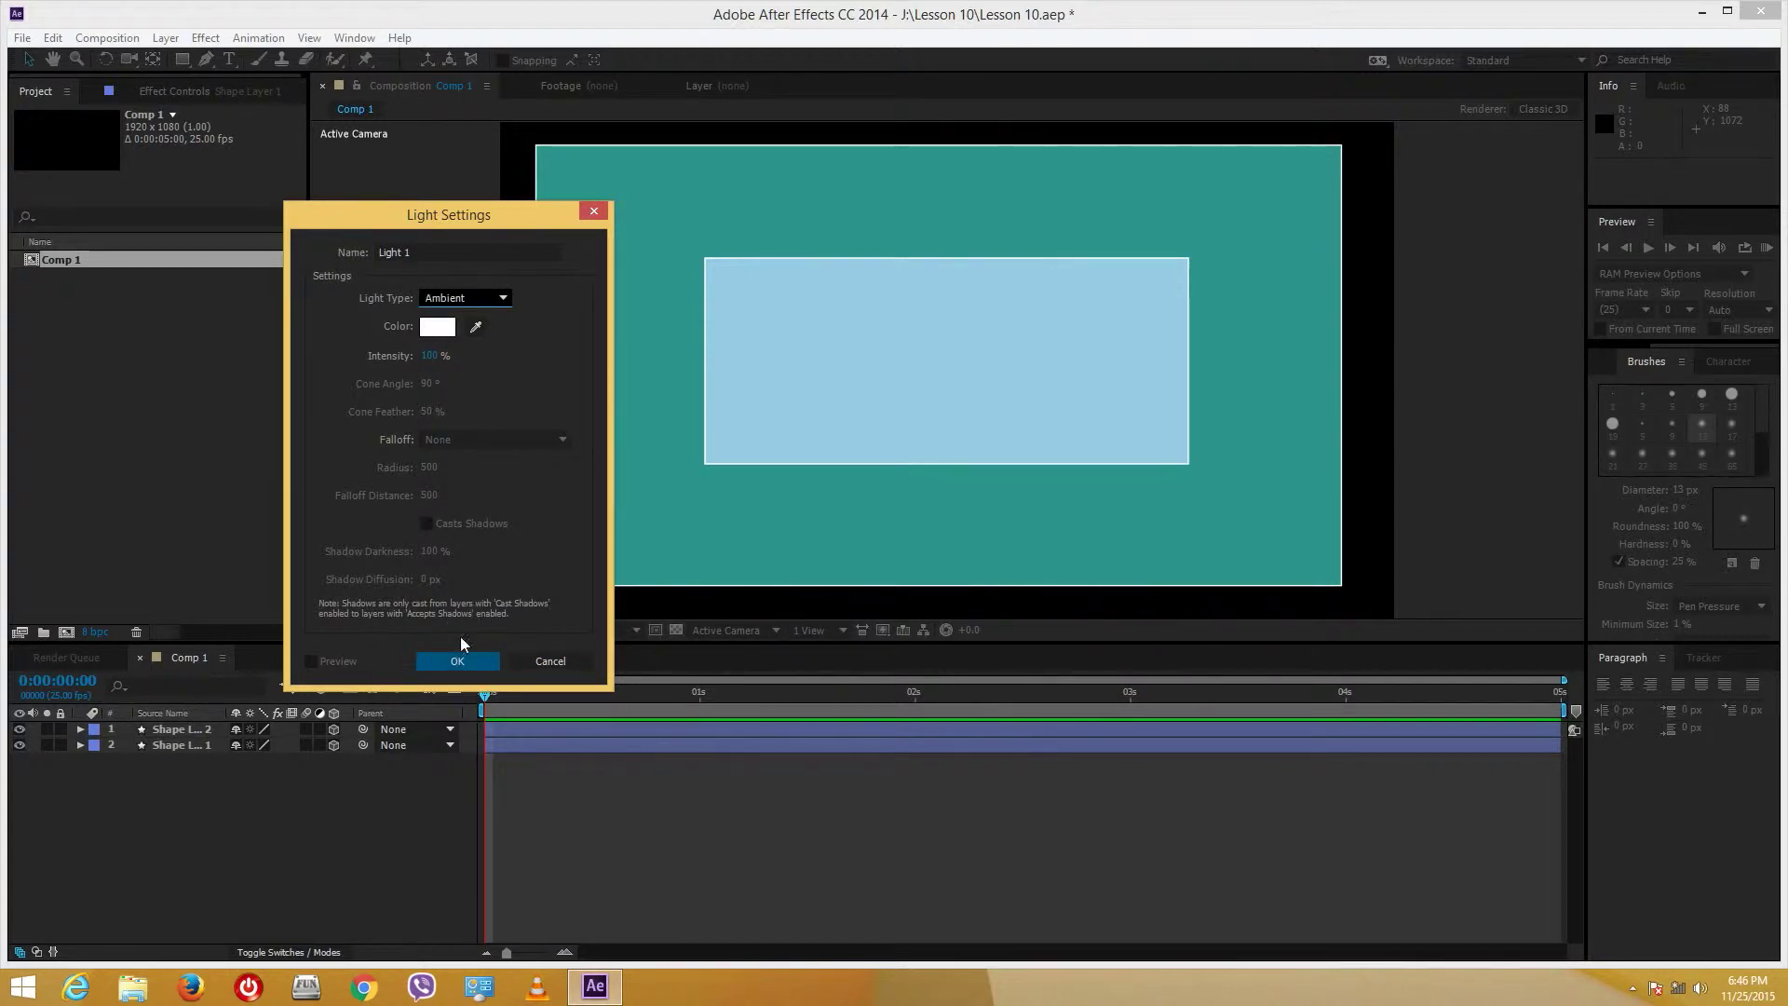
left_click(470, 298)
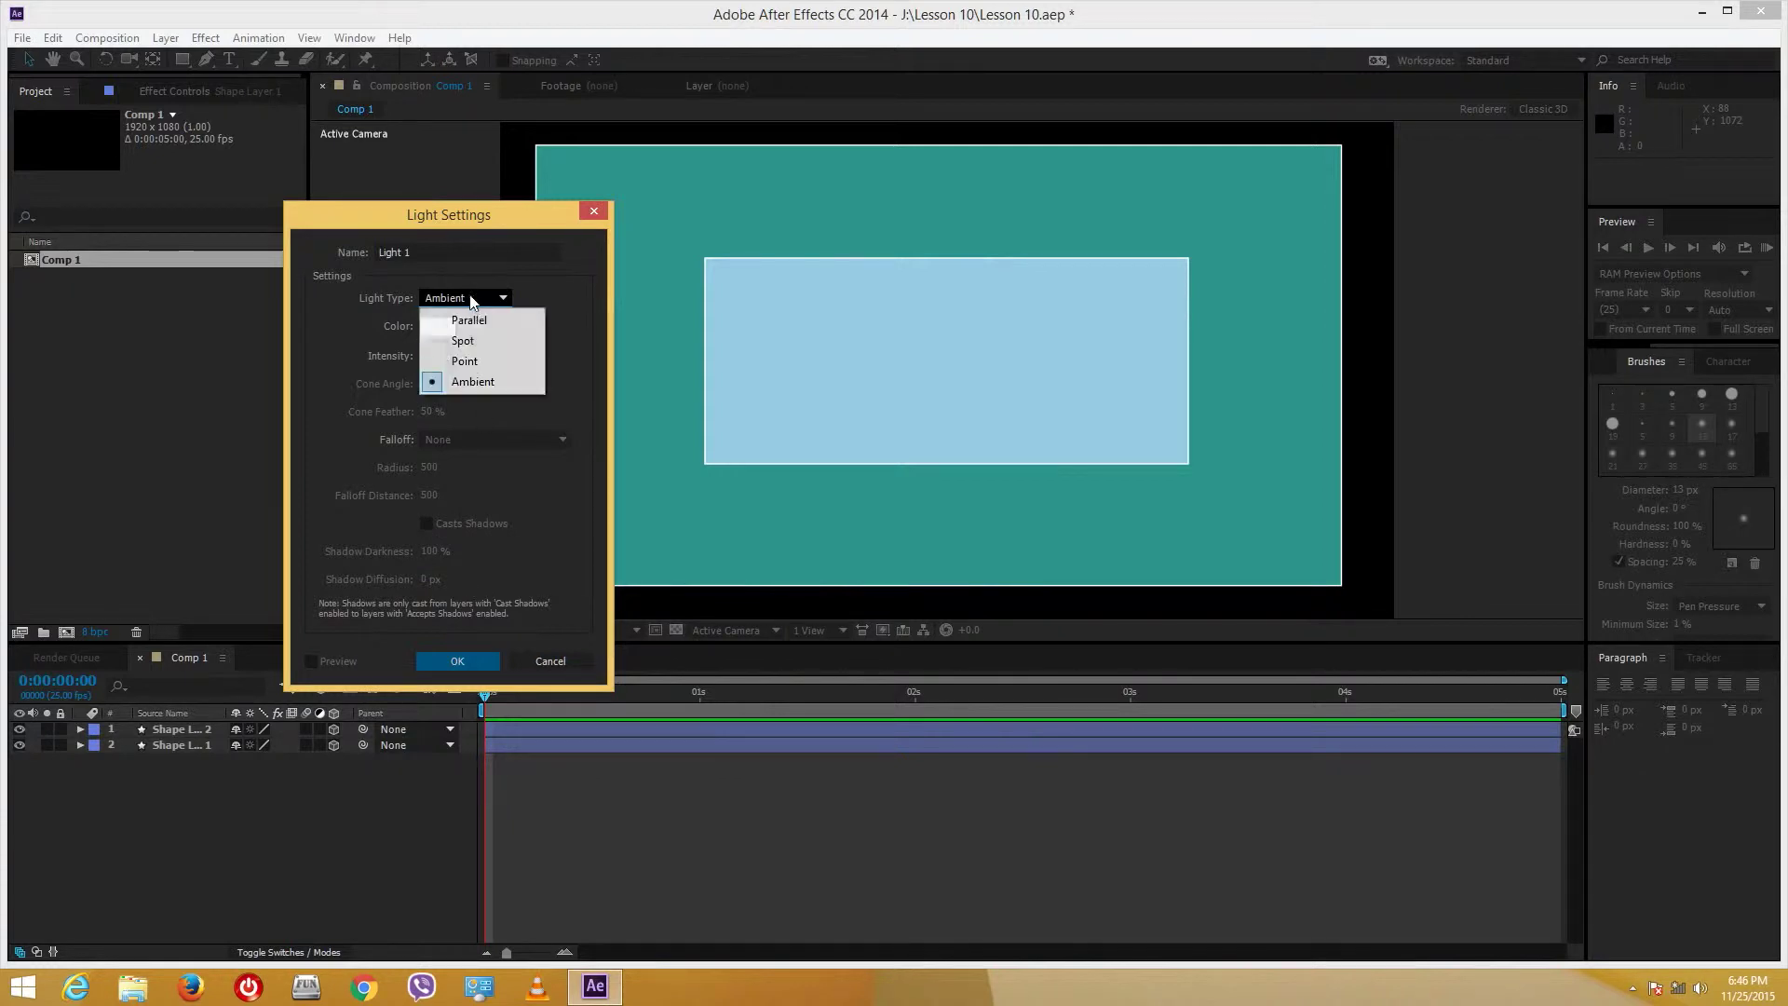
left_click(466, 361)
left_click(427, 523)
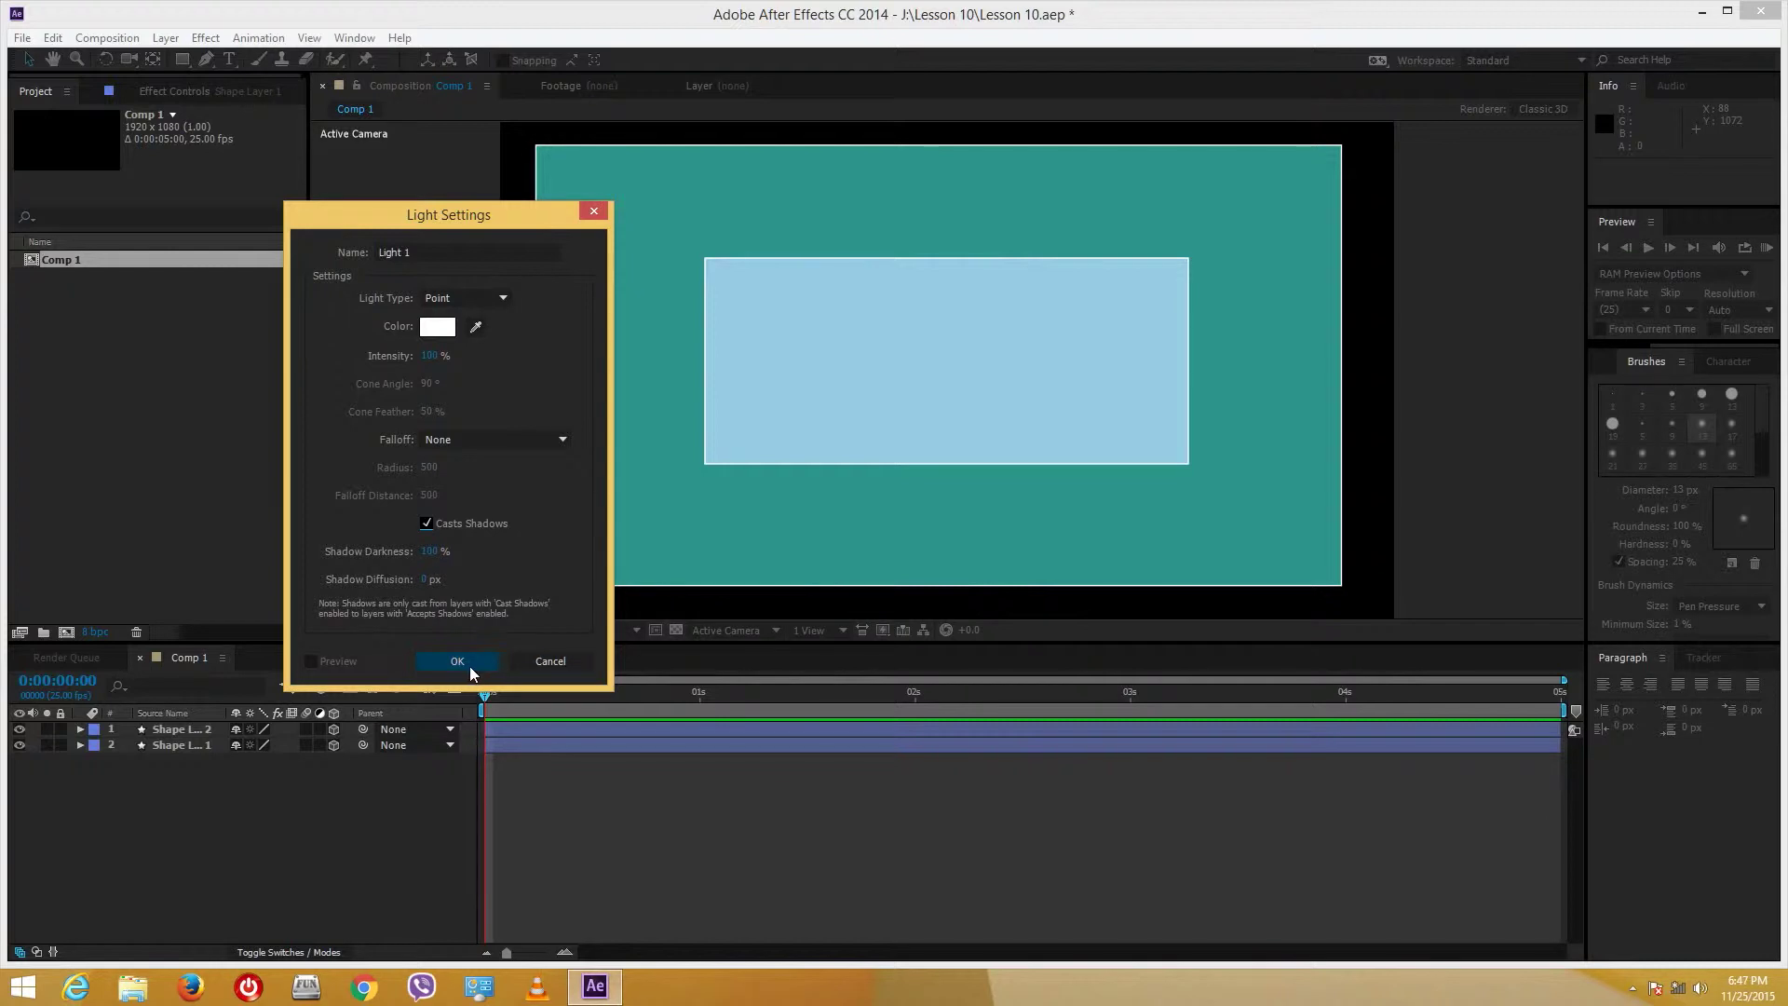
left_click(495, 438)
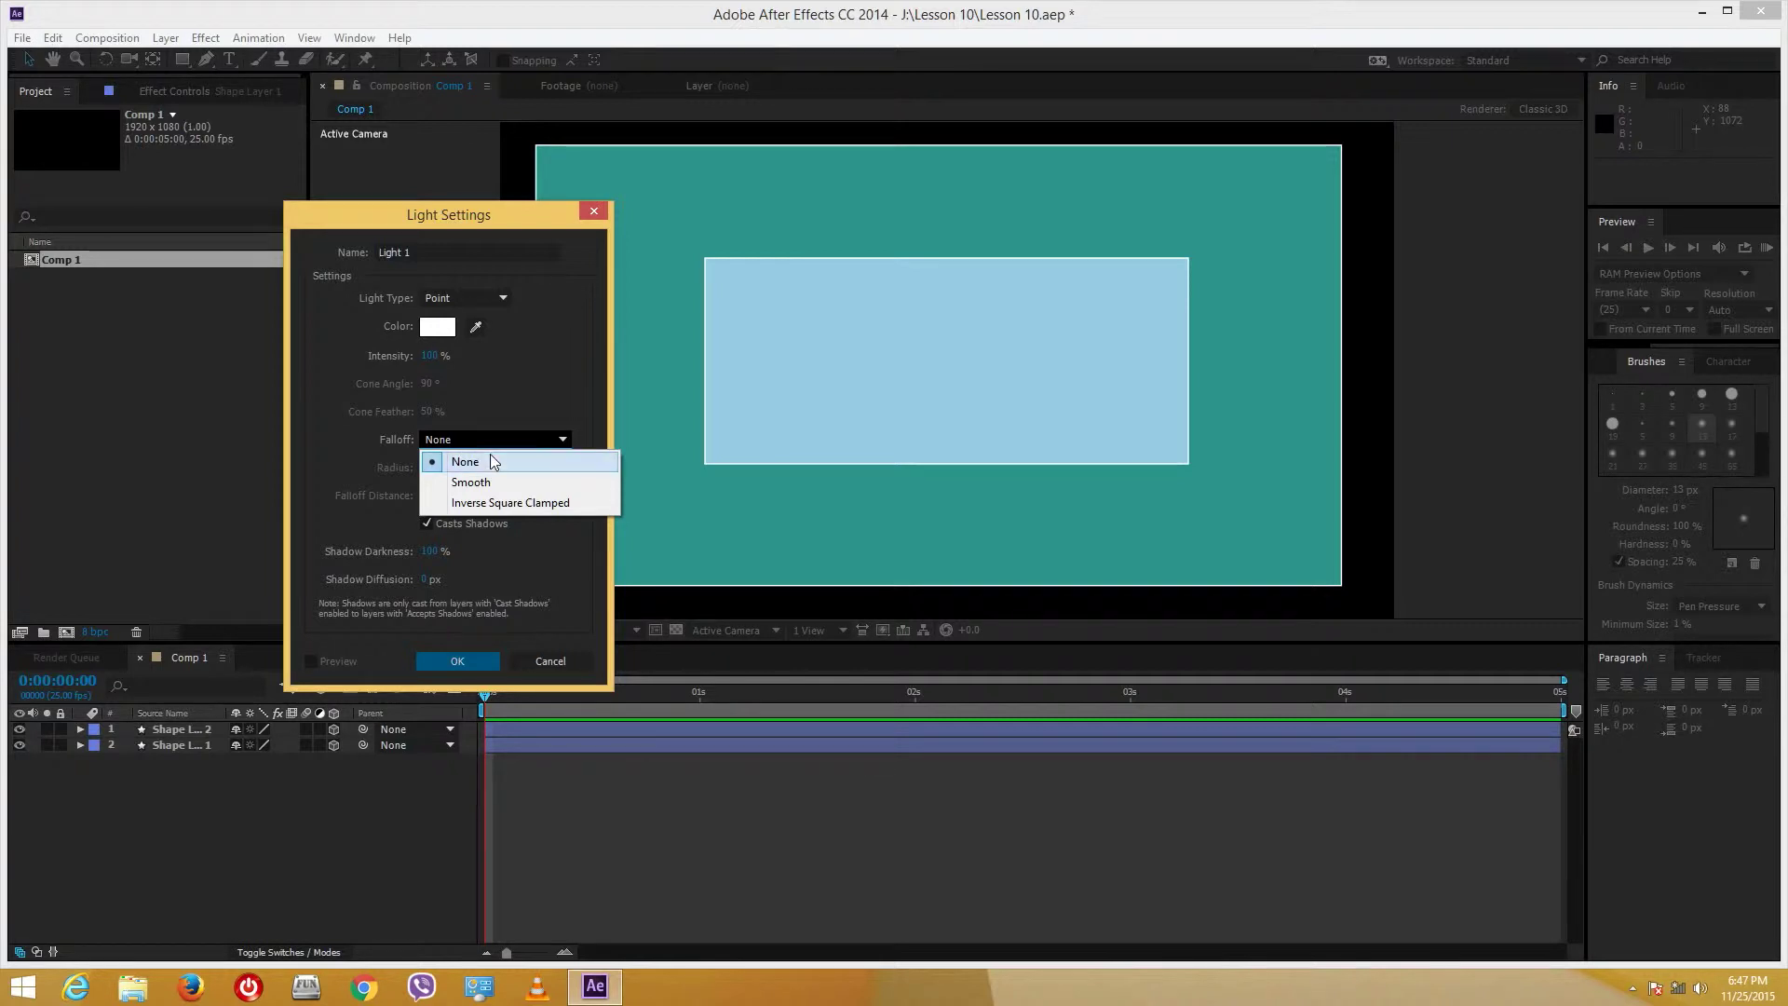
left_click(482, 484)
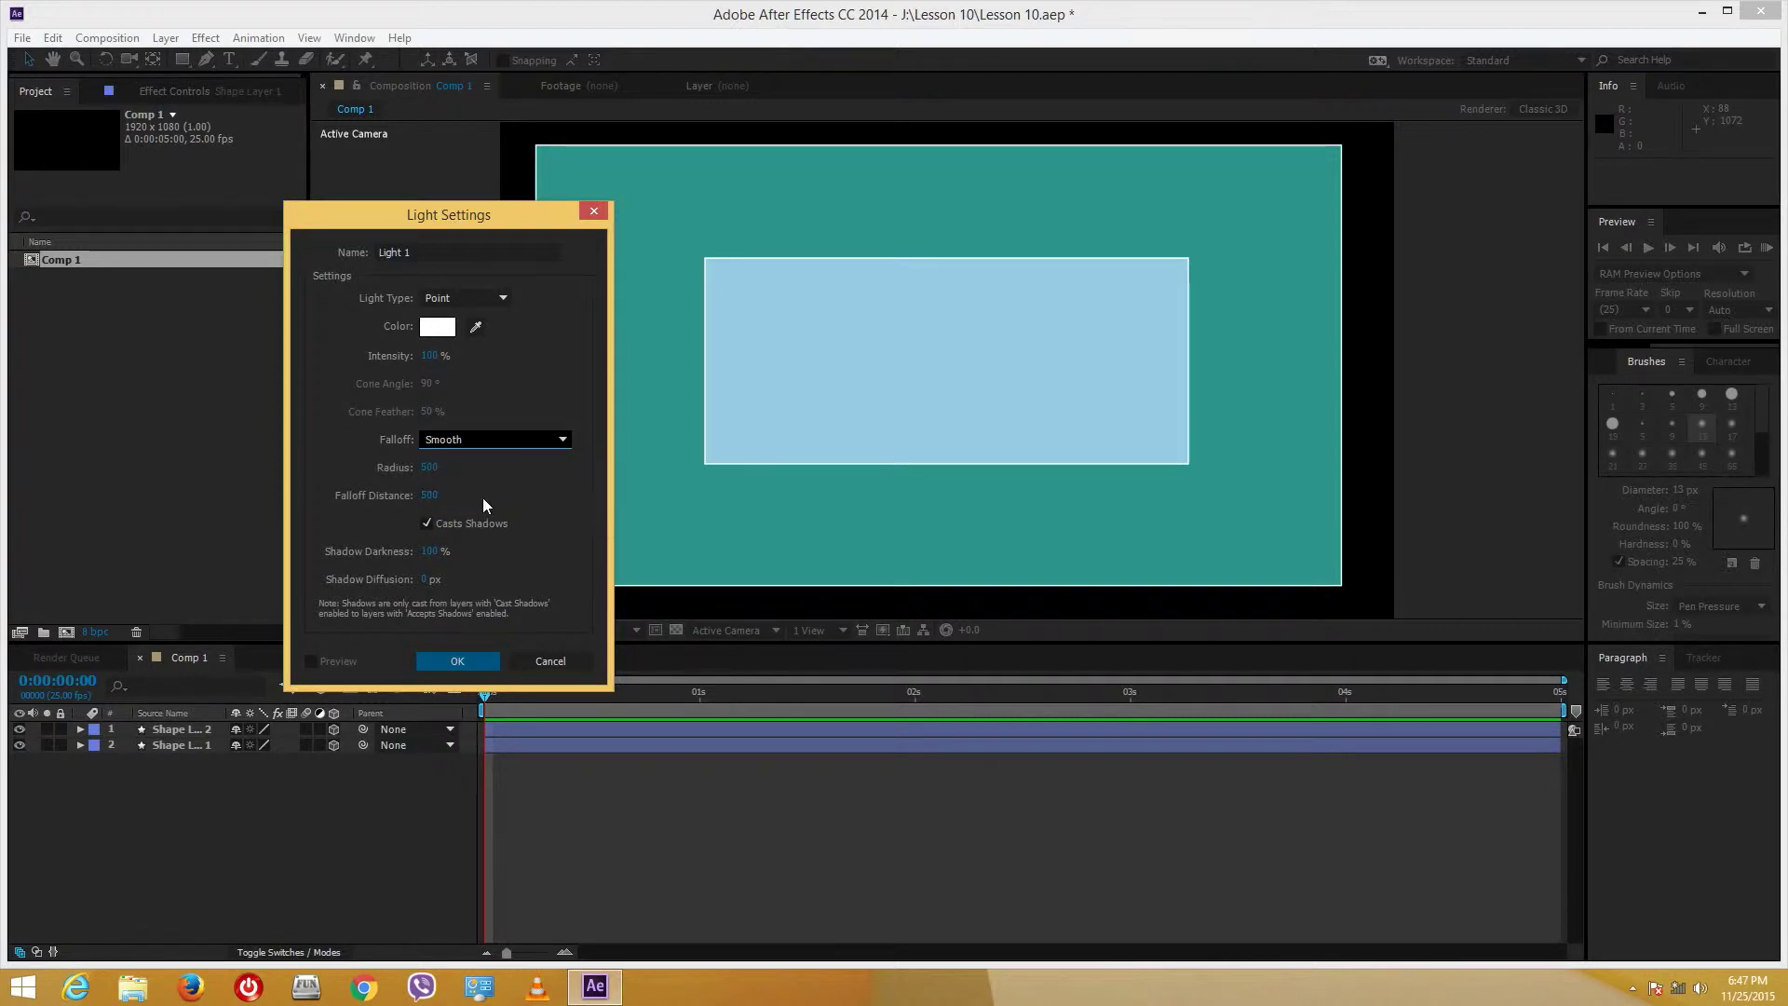
left_click(466, 660)
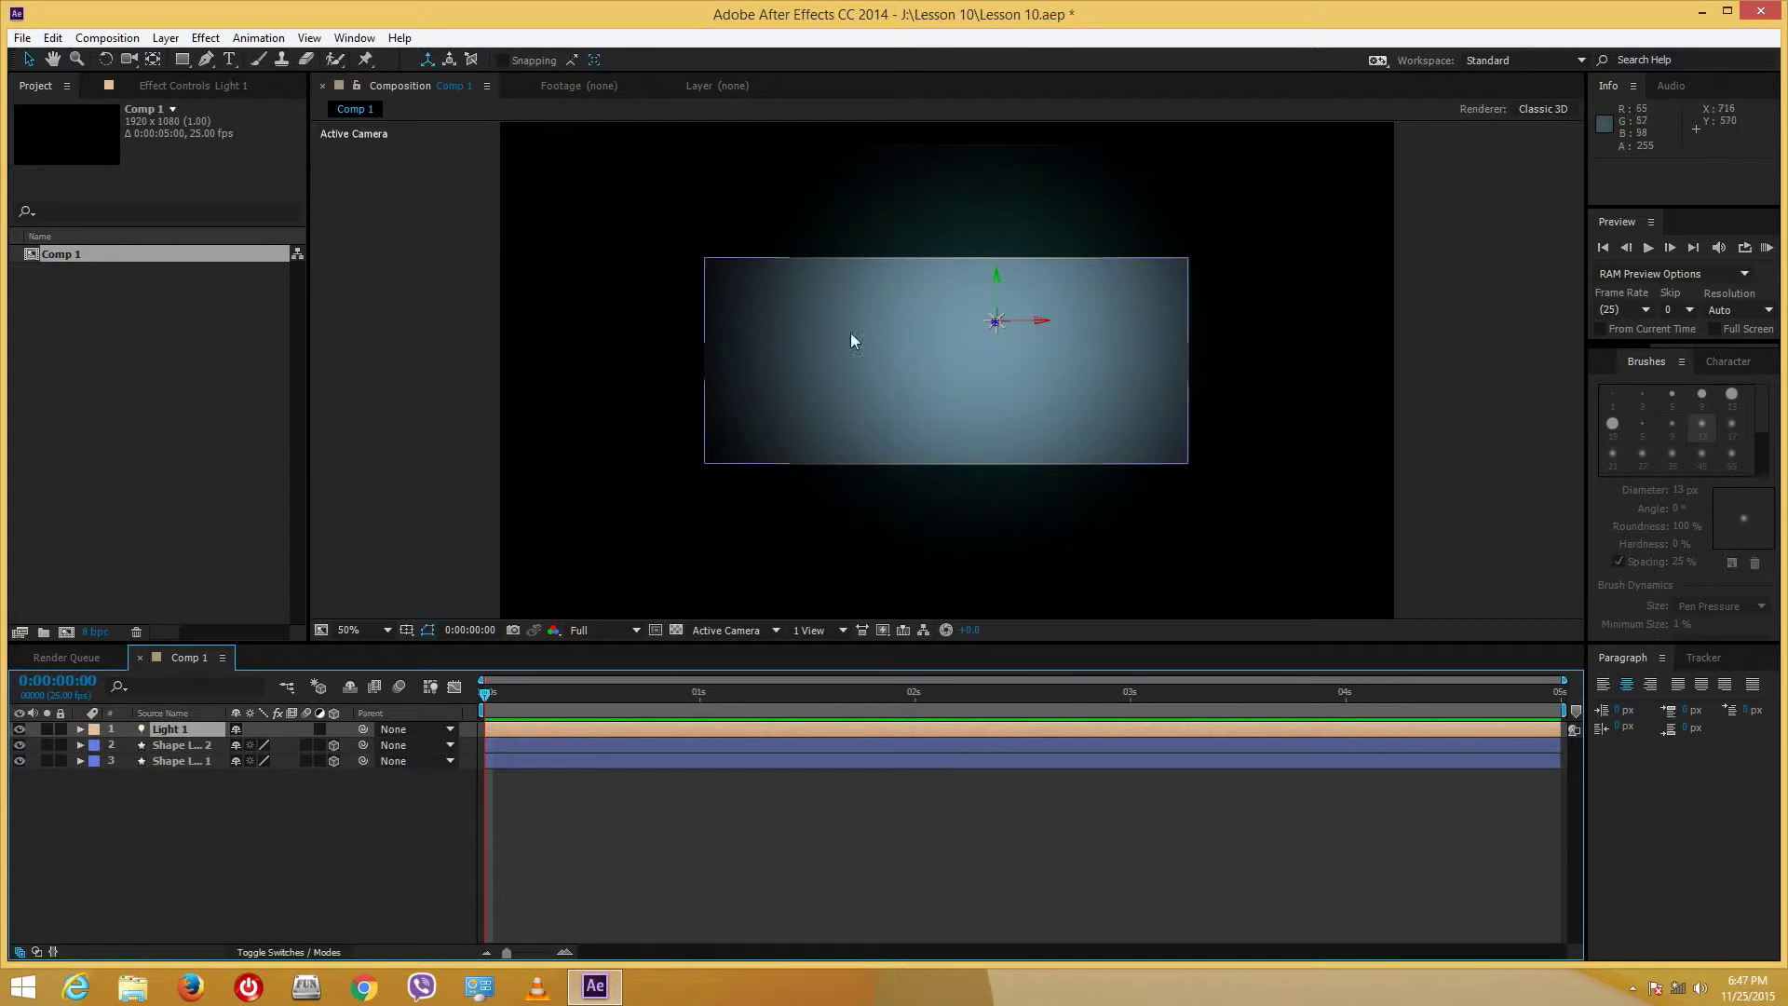
- Set Light 1's intensity to 104% and shadow darkness to 323% in Light Settings
double_click(163, 730)
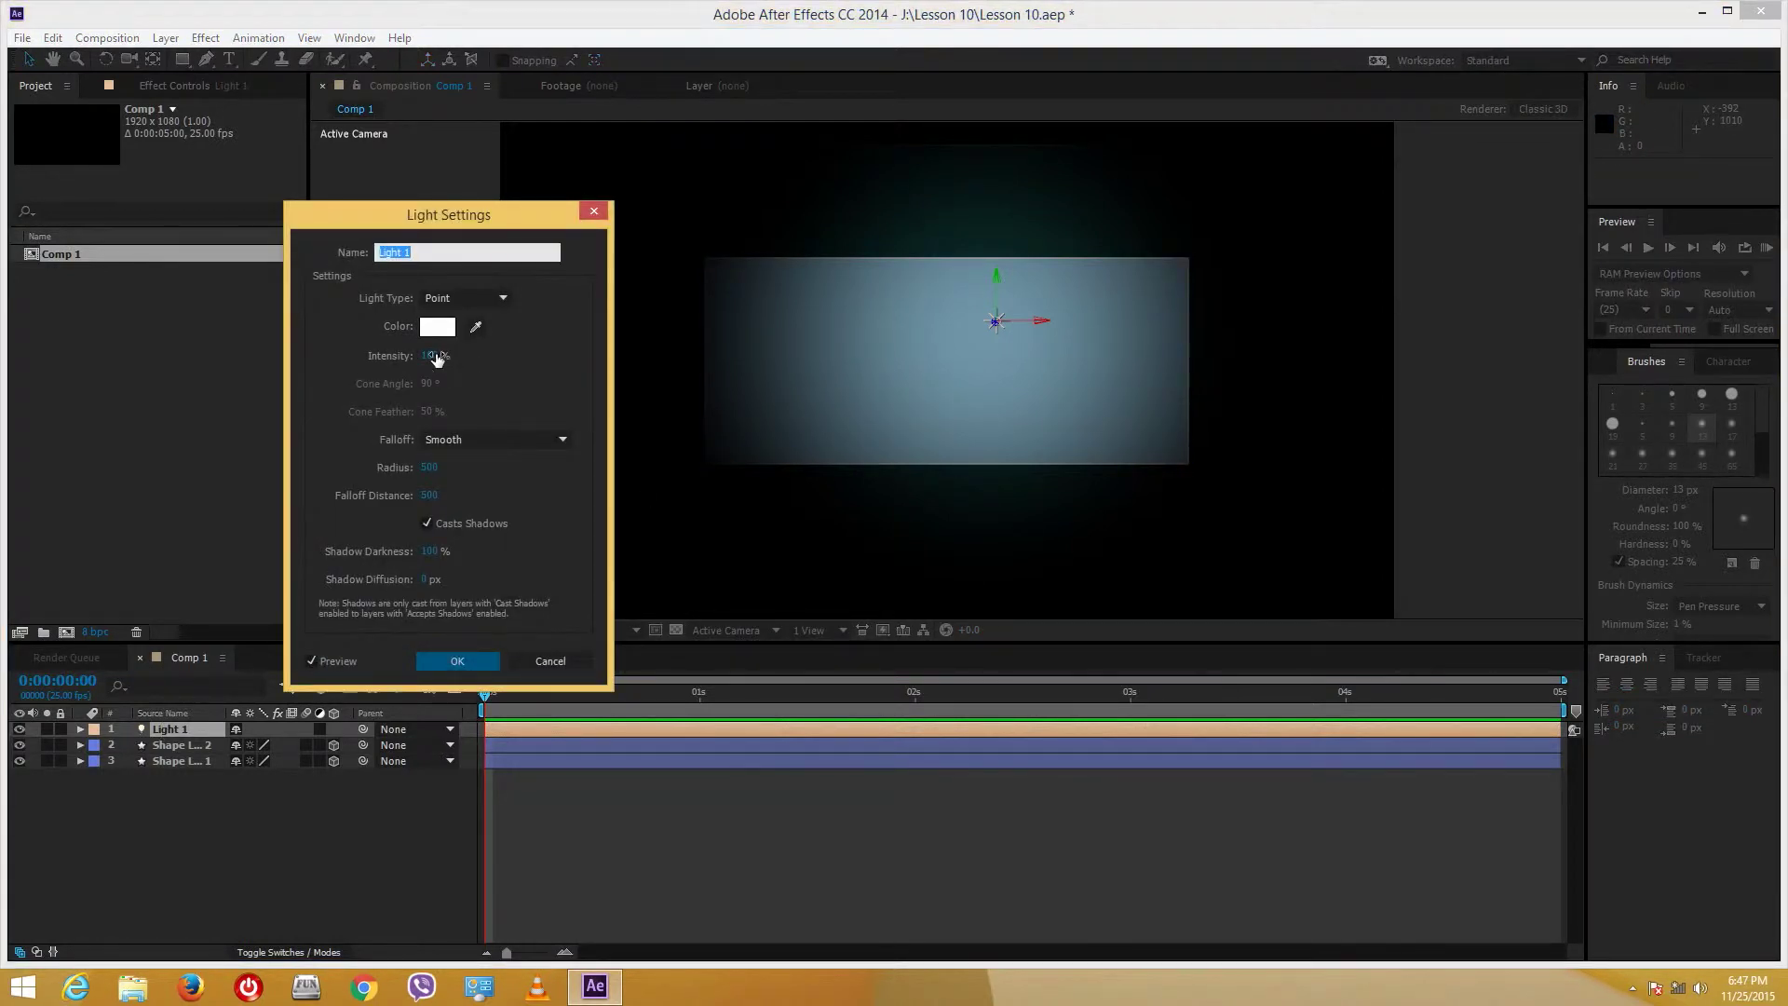
mouse_move(429, 355)
left_mouse_down()
mouse_move(464, 357)
mouse_move(443, 357)
left_mouse_up()
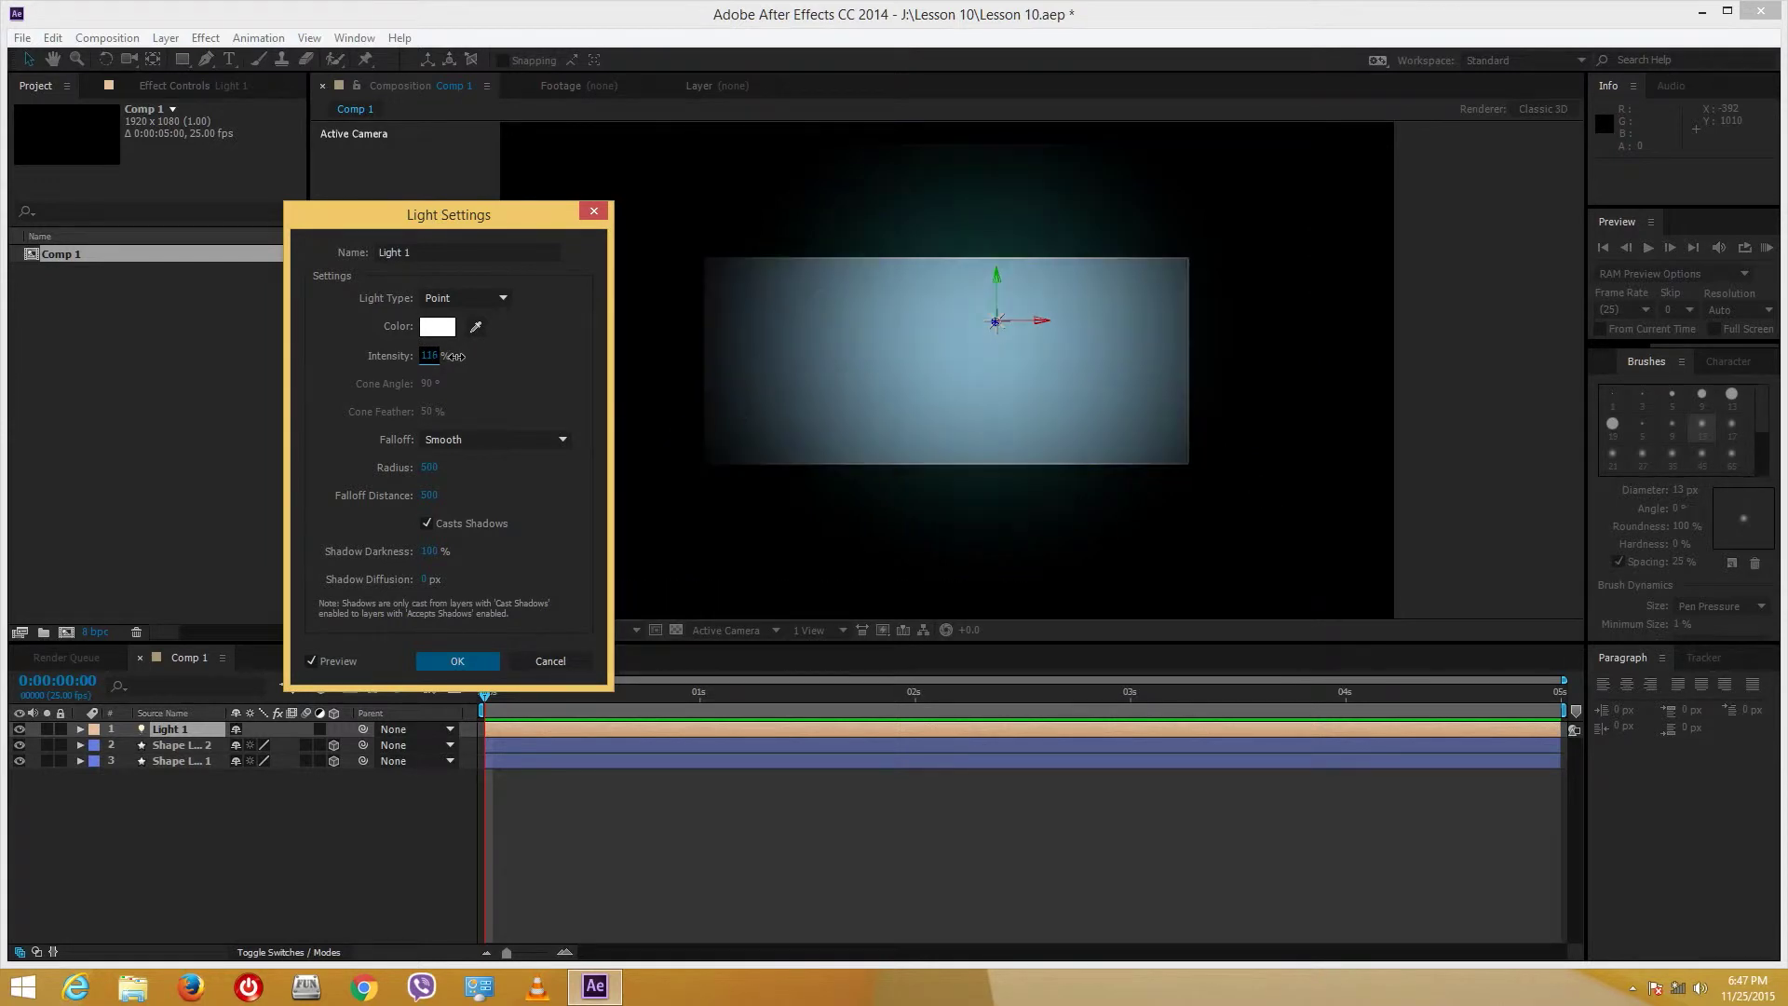
left_click_drag(430, 552, 629, 545)
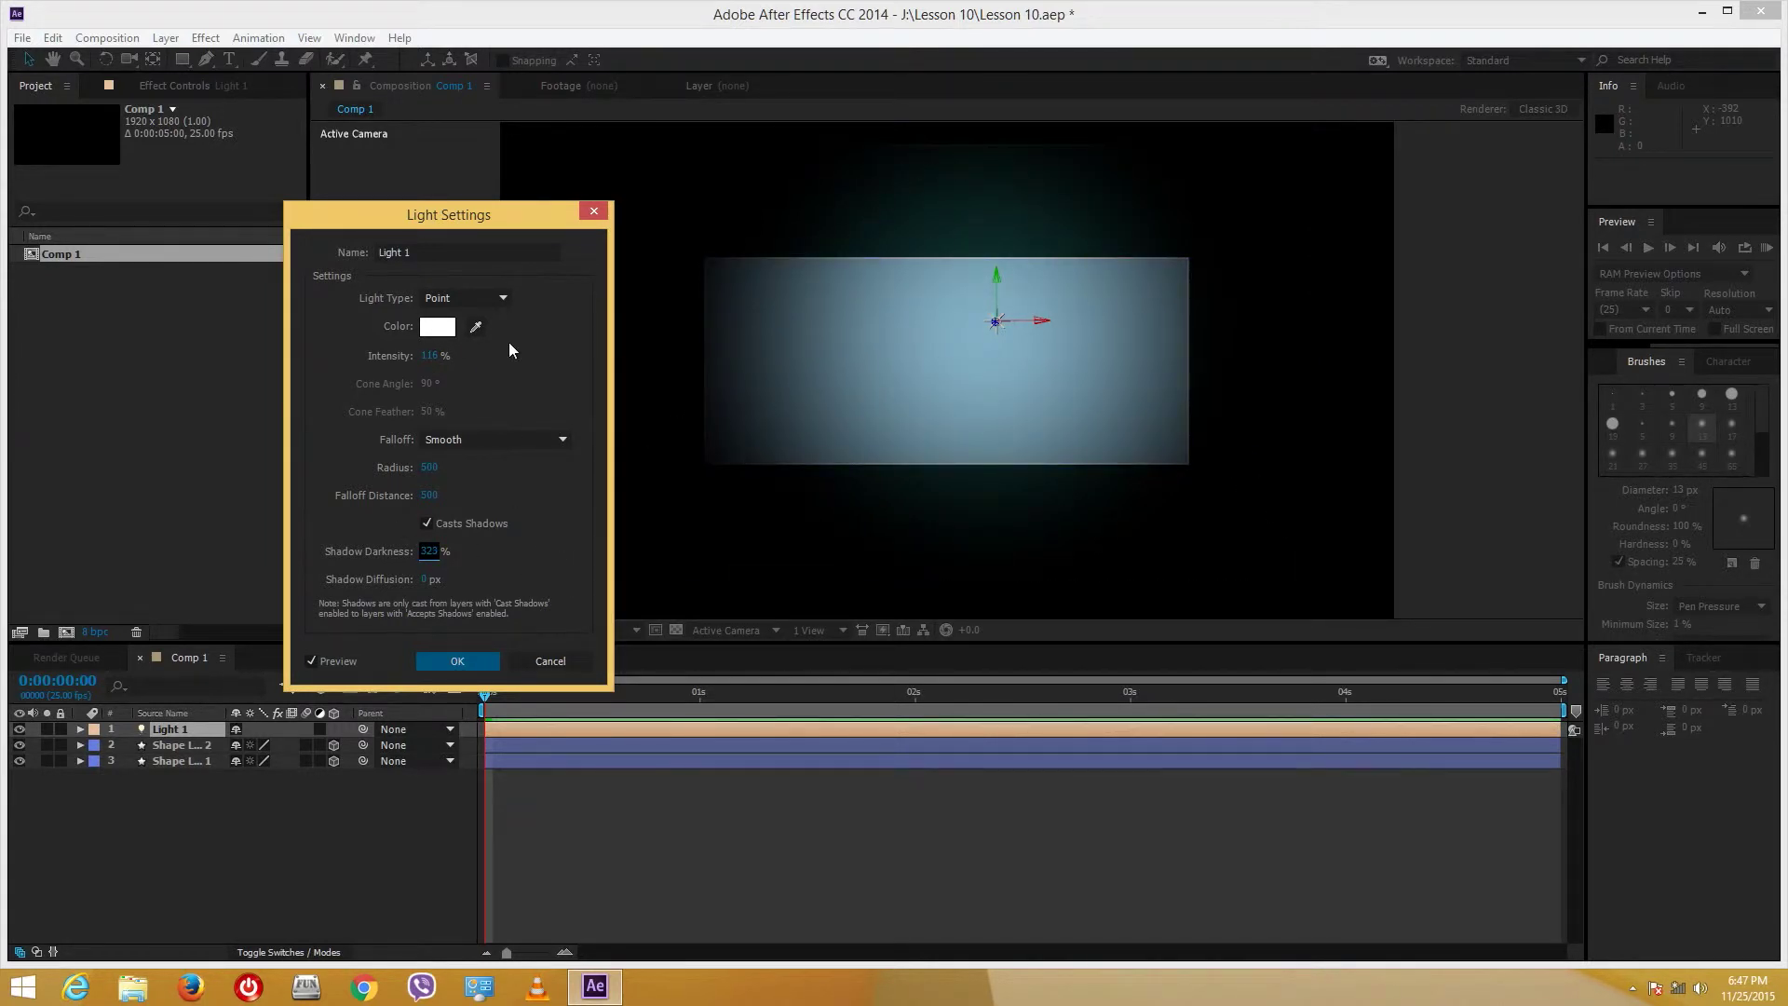
mouse_move(430, 356)
left_mouse_down()
mouse_move(647, 375)
mouse_move(411, 373)
mouse_move(442, 374)
left_mouse_up()
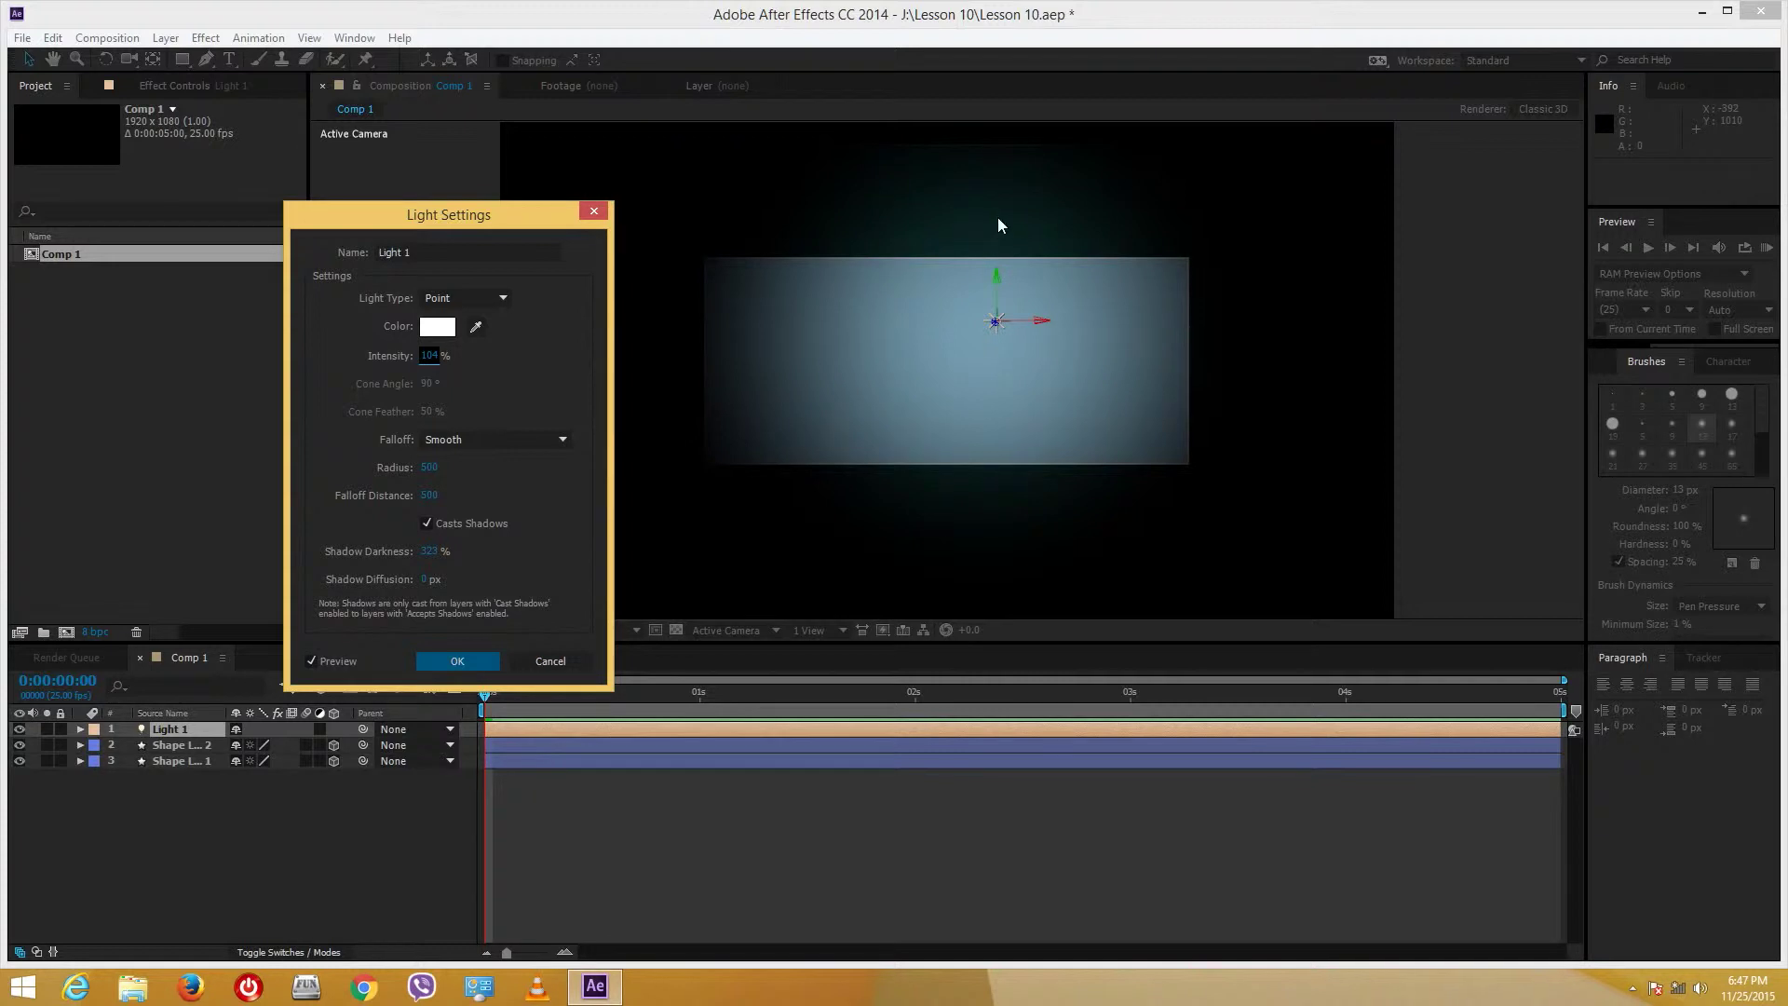
left_click(477, 662)
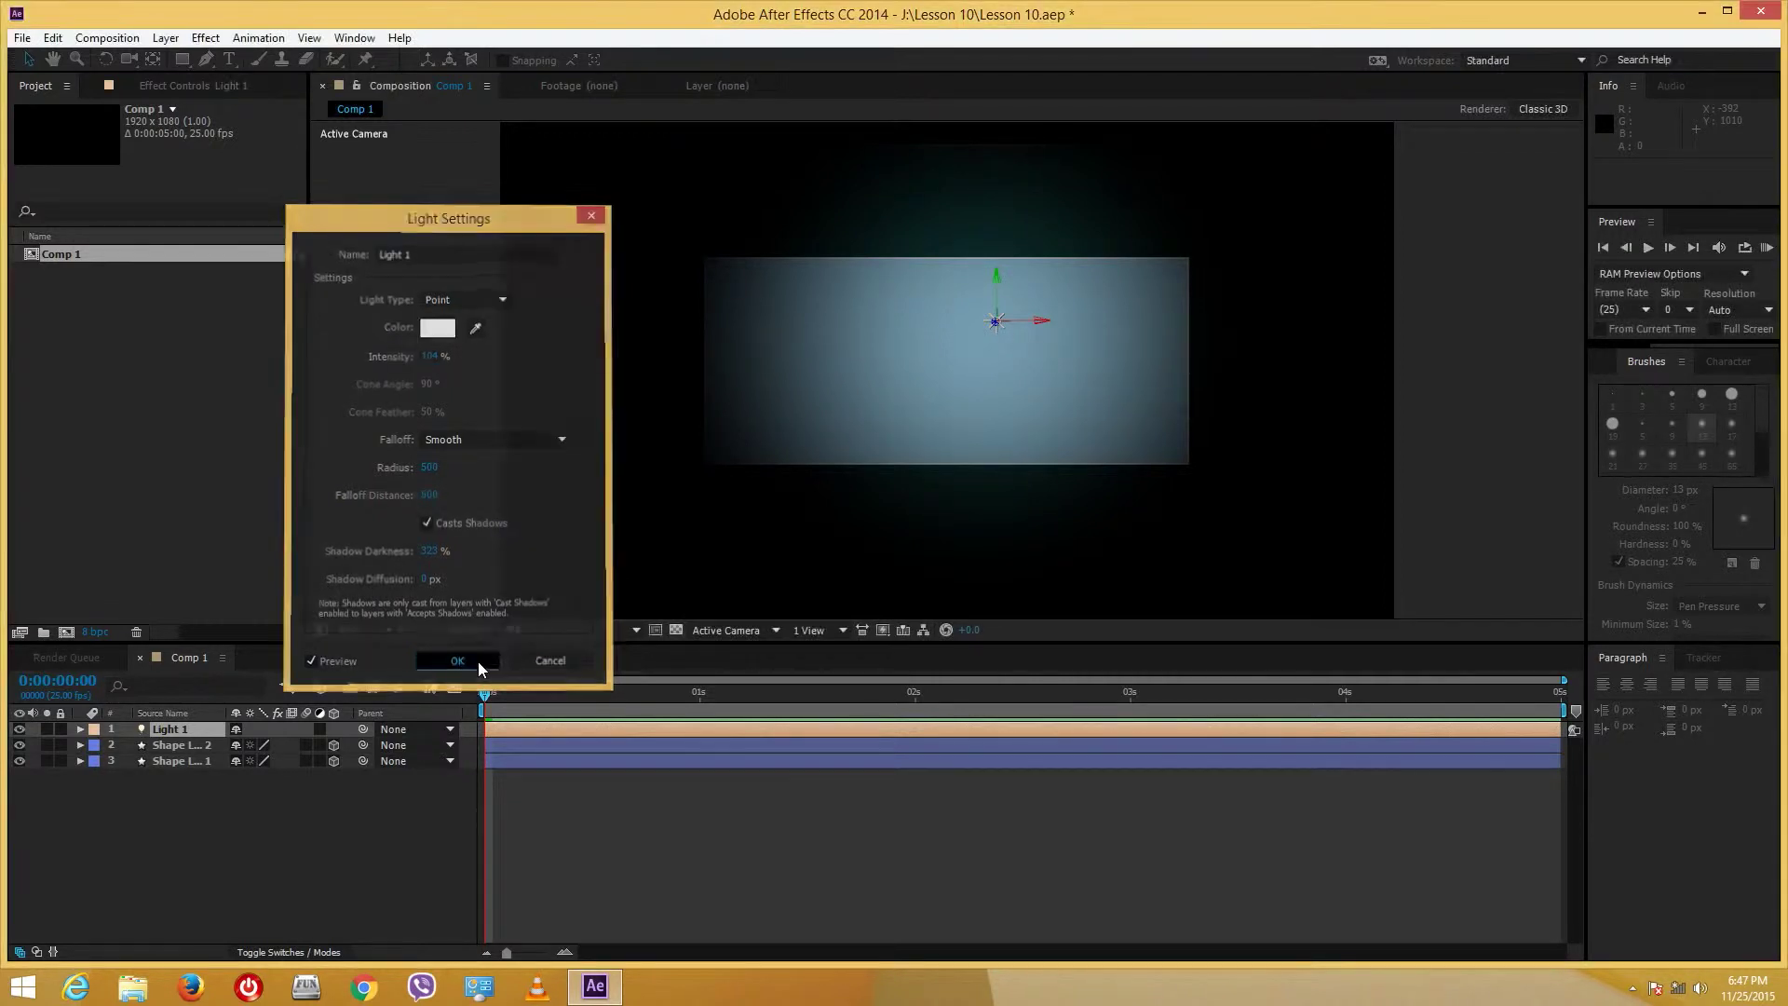
left_click(839, 630)
- Use a 2 Views - Horizontal layout and move Light 1 to 578.0, 460.0, -285.7
left_click(856, 674)
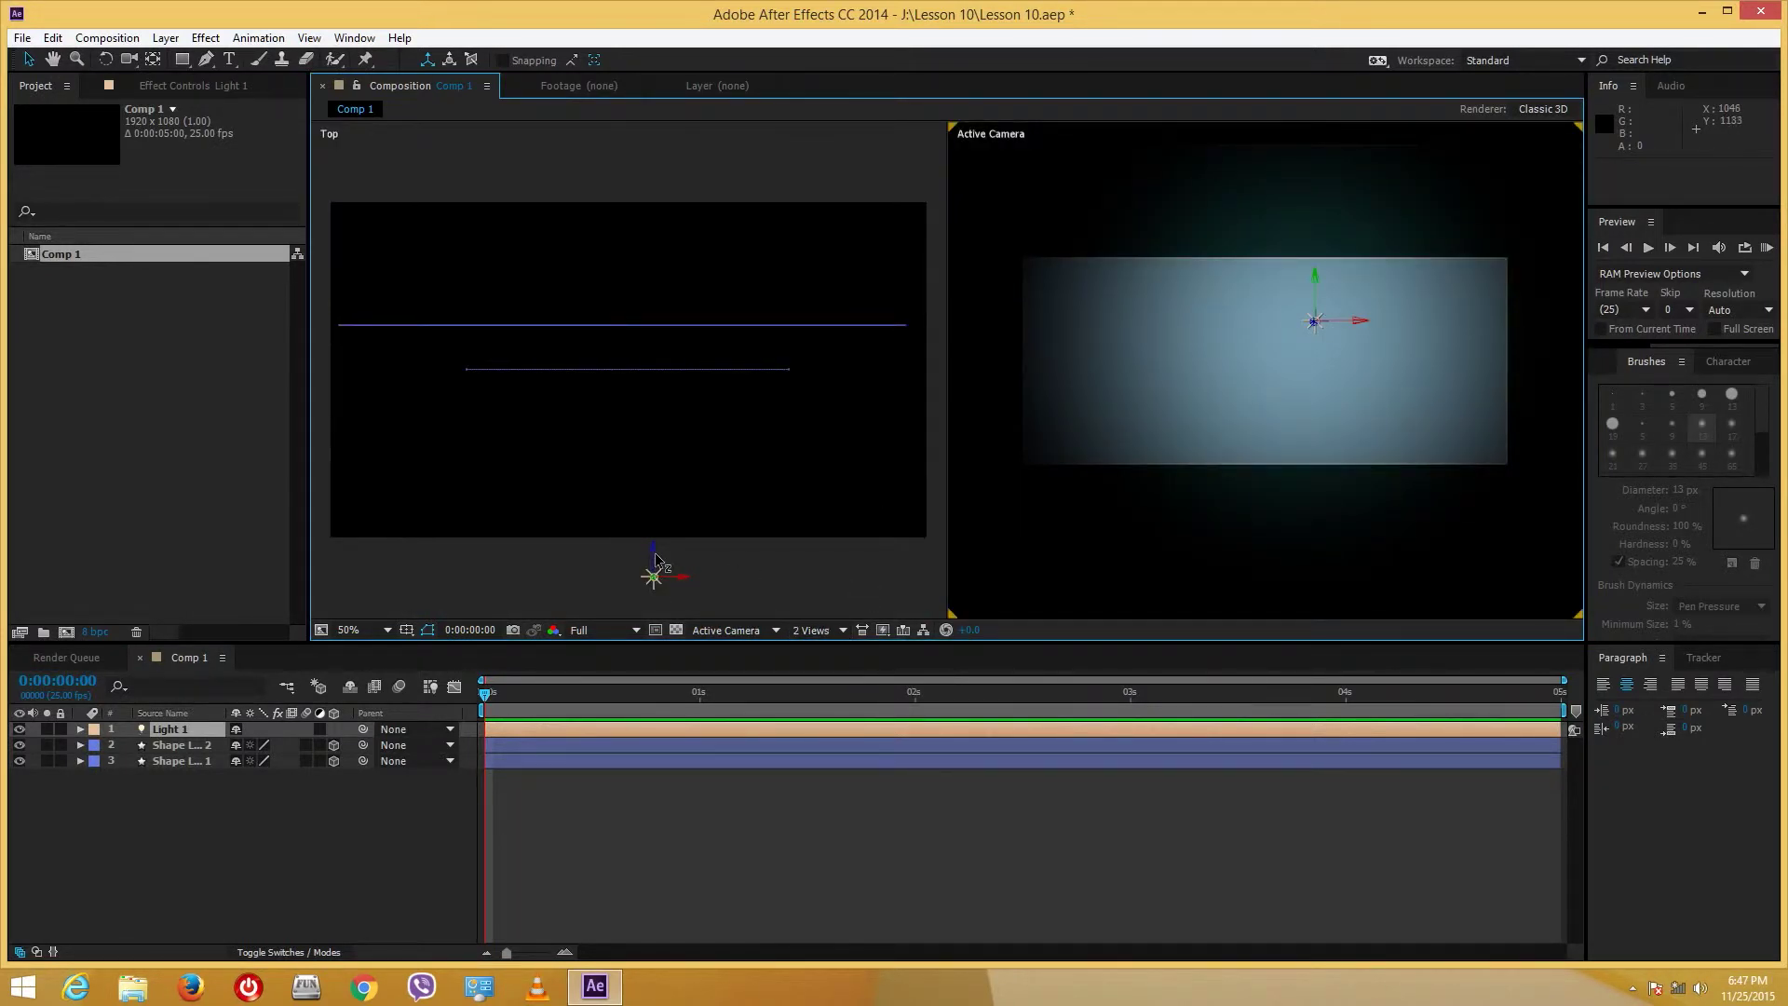
left_click_drag(657, 560, 659, 494)
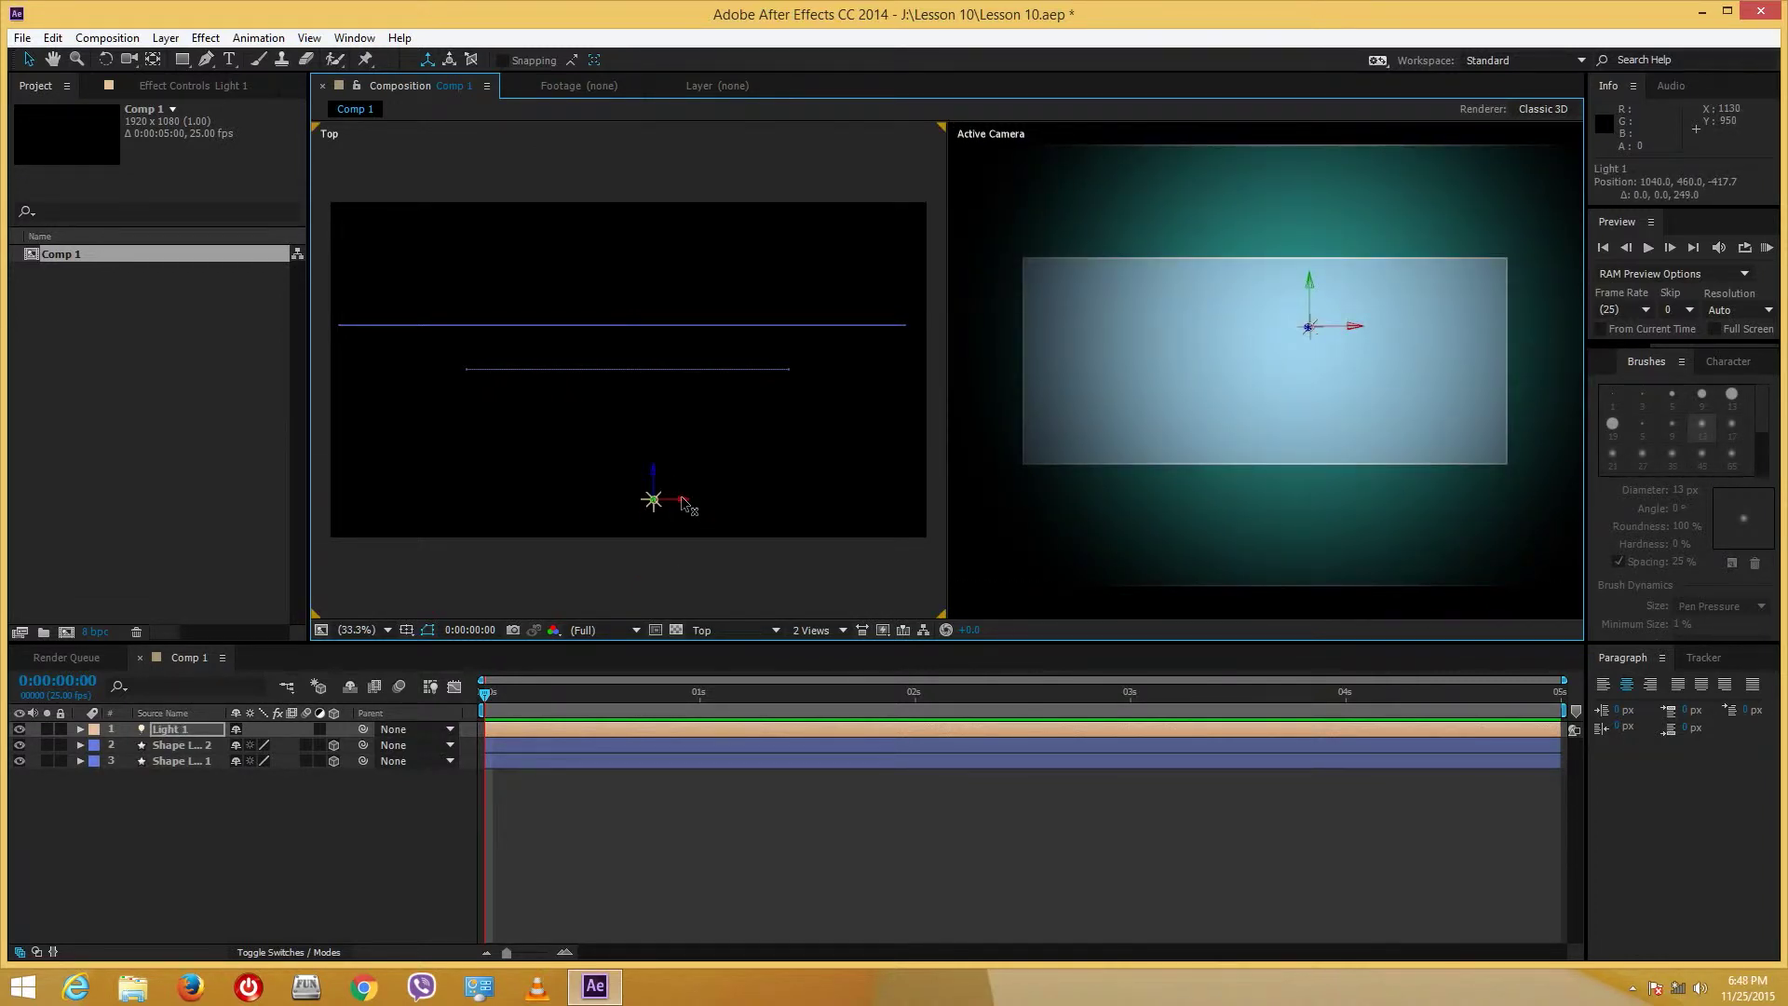
left_click_drag(684, 505, 543, 506)
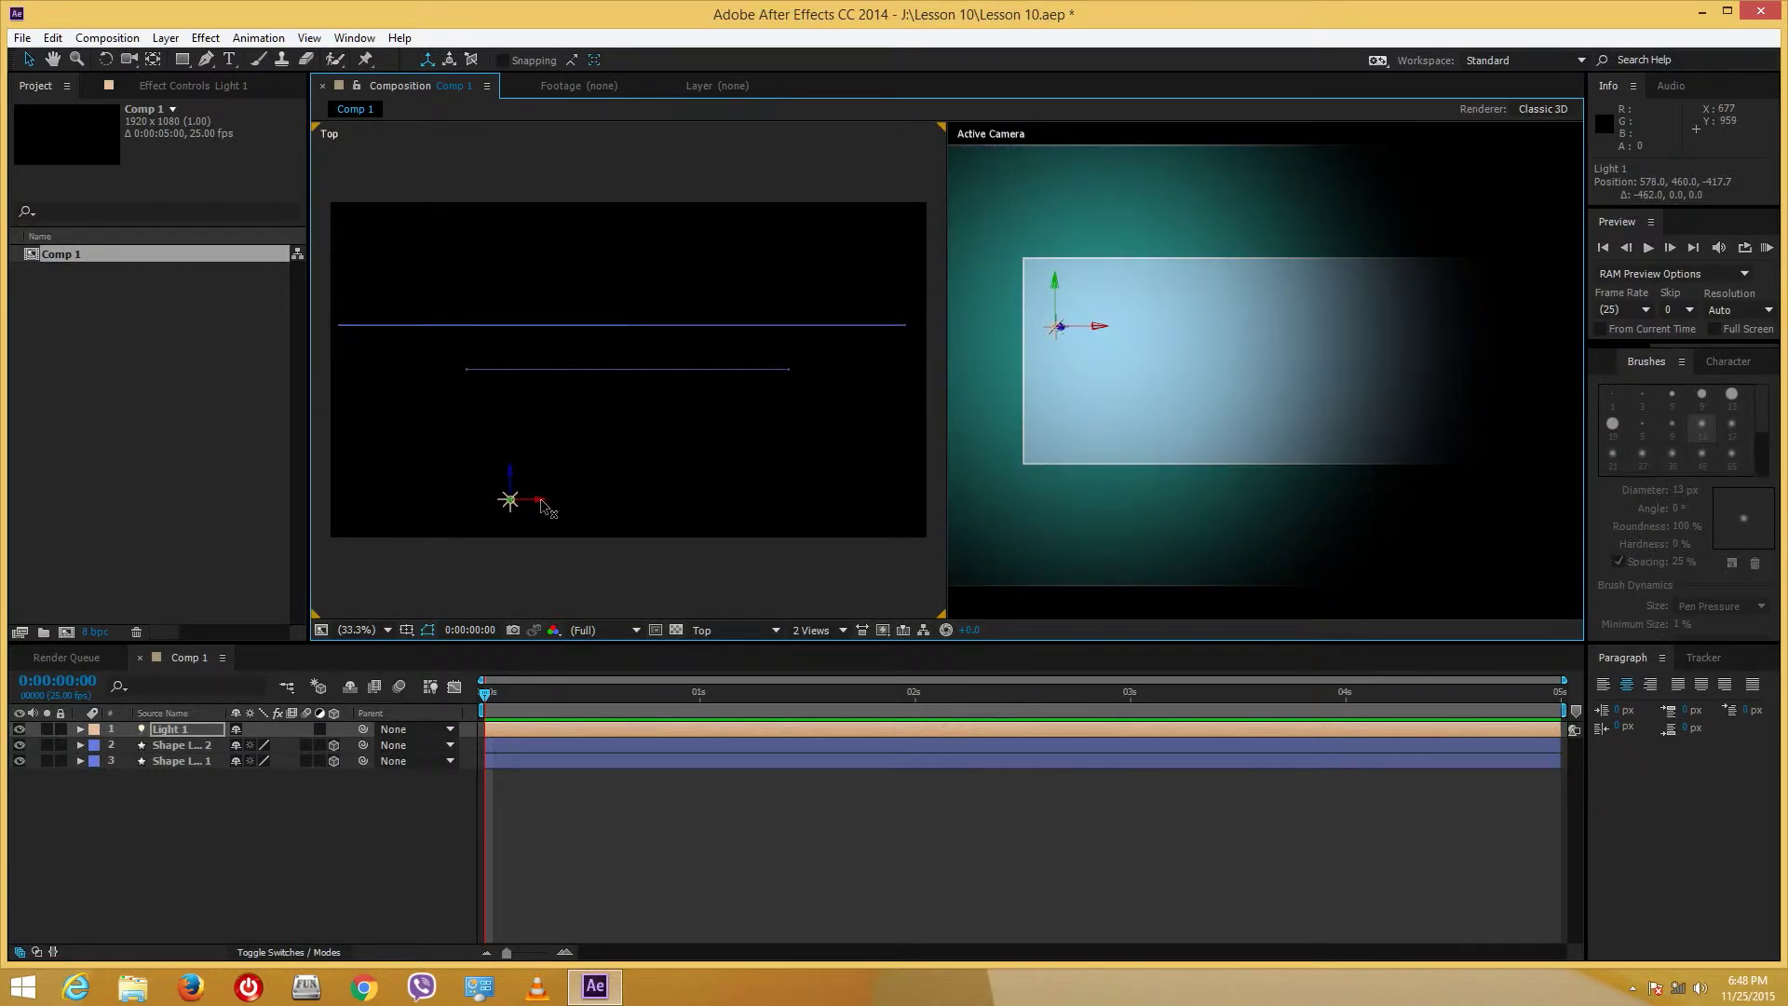
left_click(514, 489)
left_click(510, 498)
left_click_drag(514, 477, 523, 442)
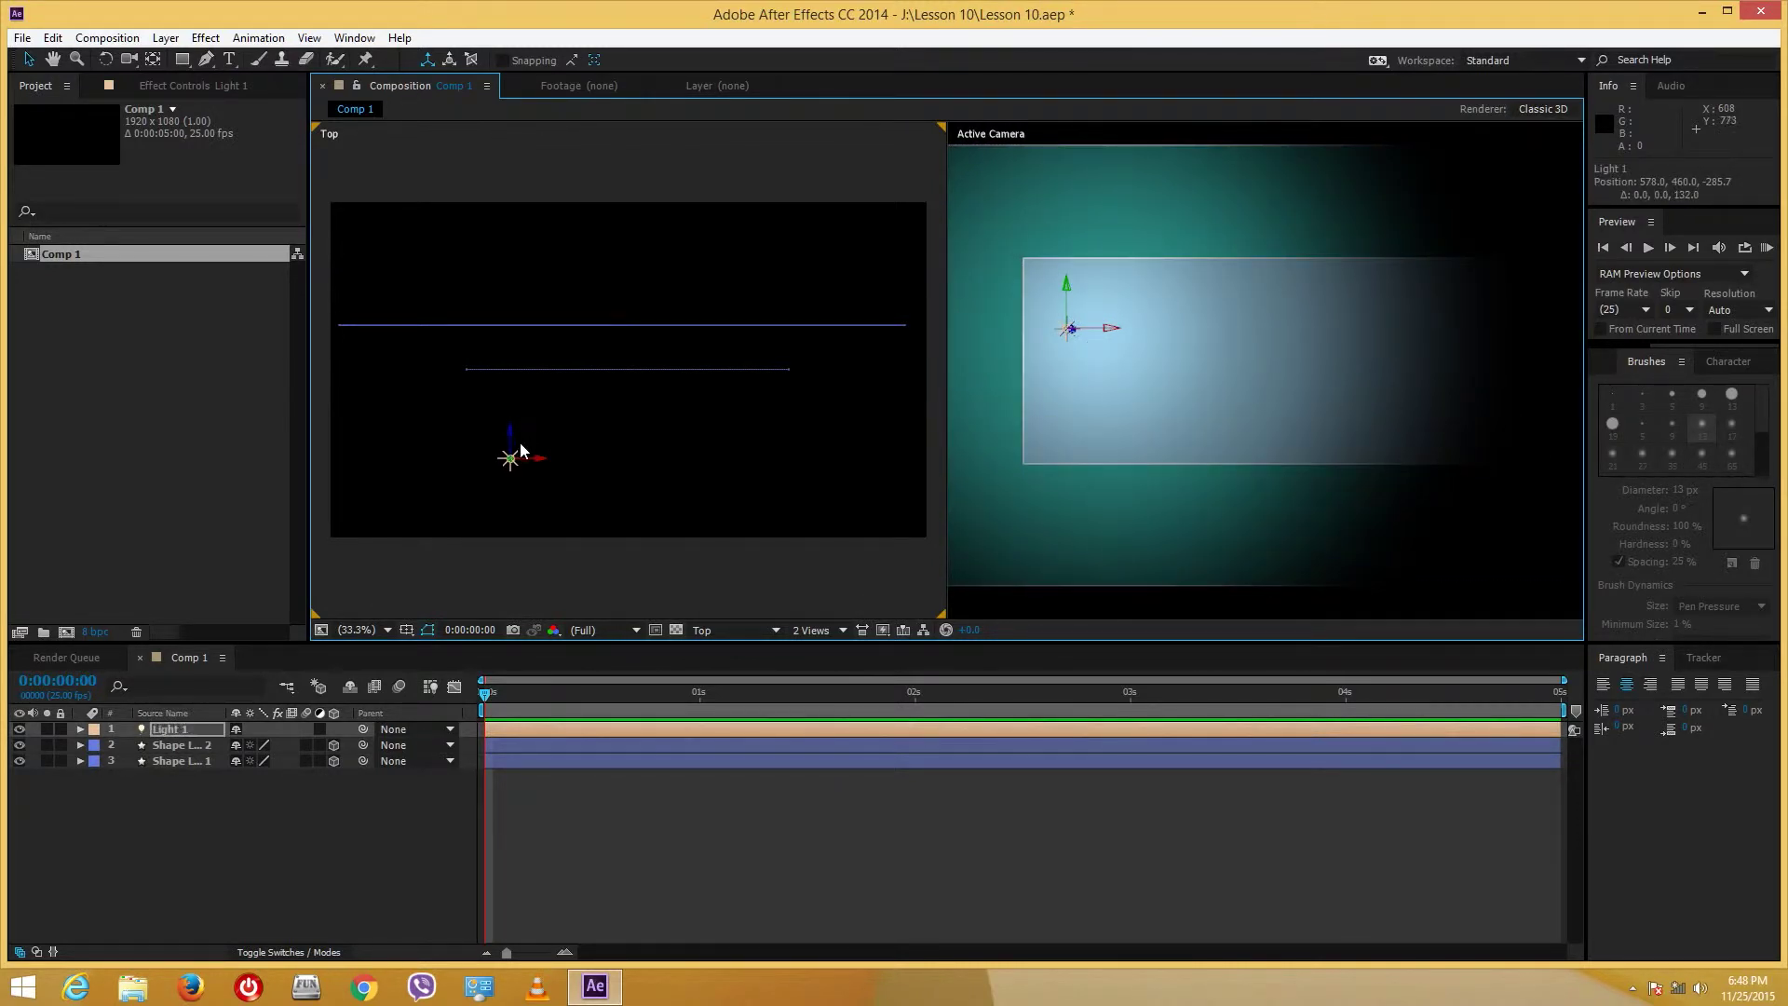
- Create a second point light, Light 2, coloured pale pink F5B9B9
left_click(260, 809)
right_click(257, 803)
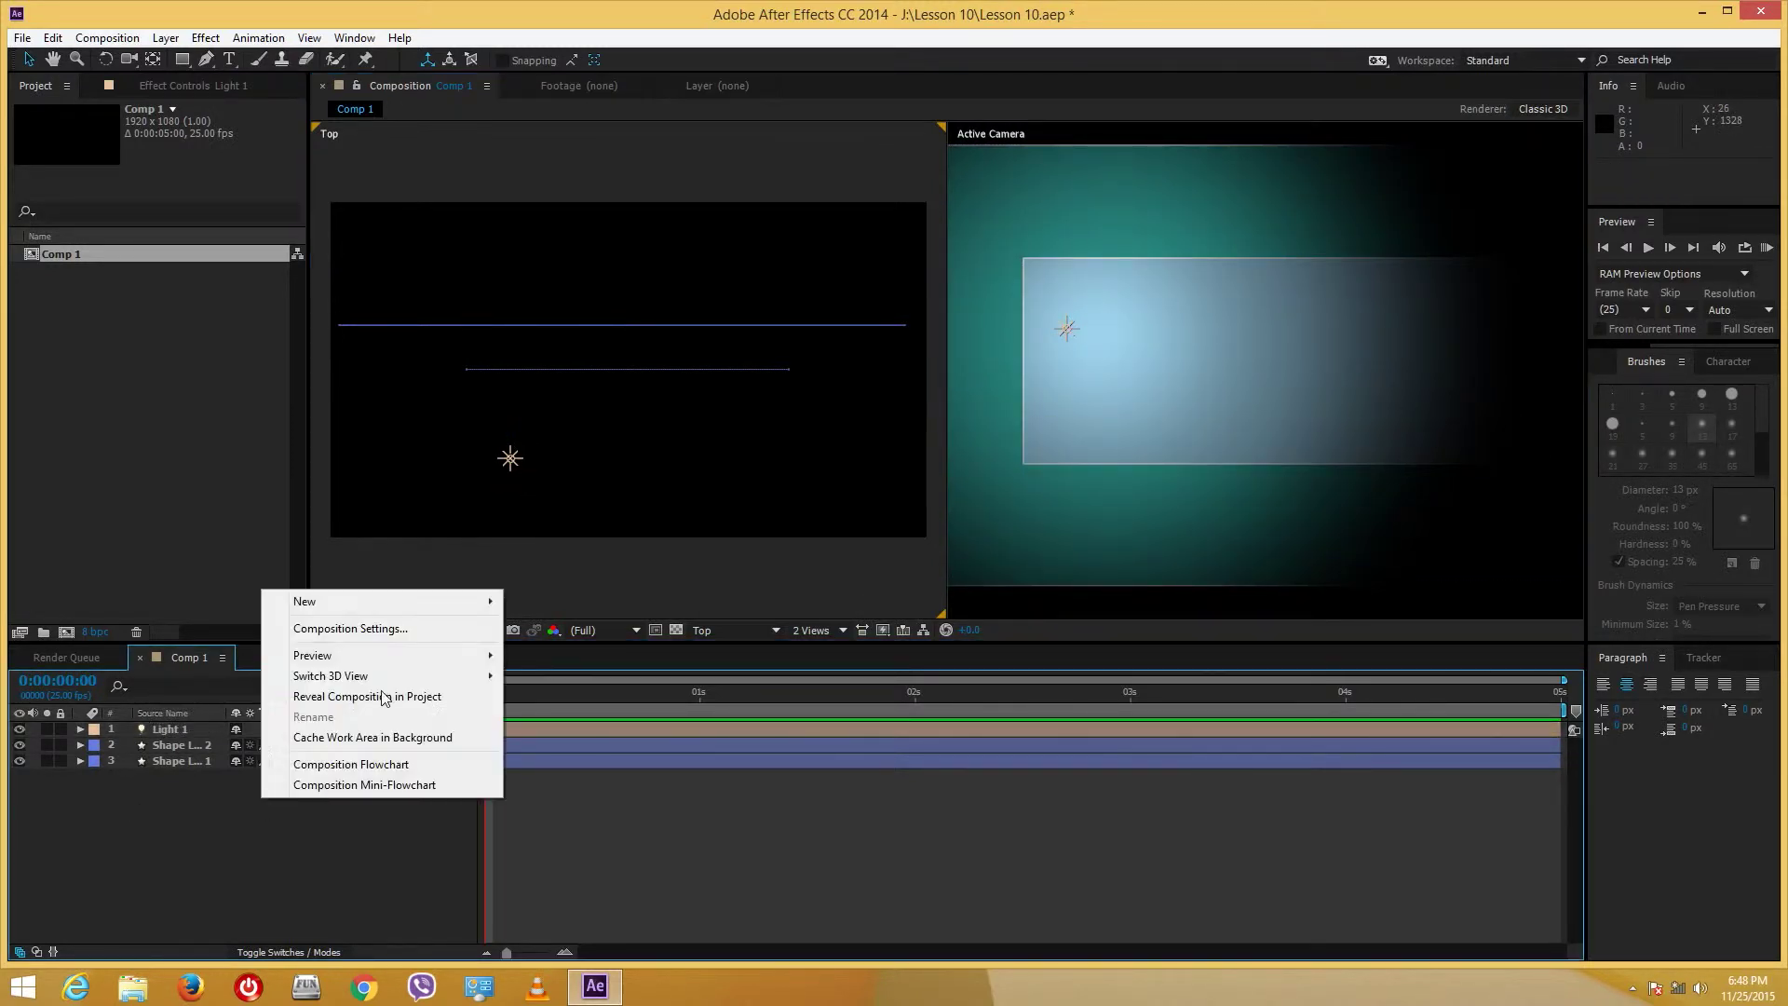
mouse_move(372, 601)
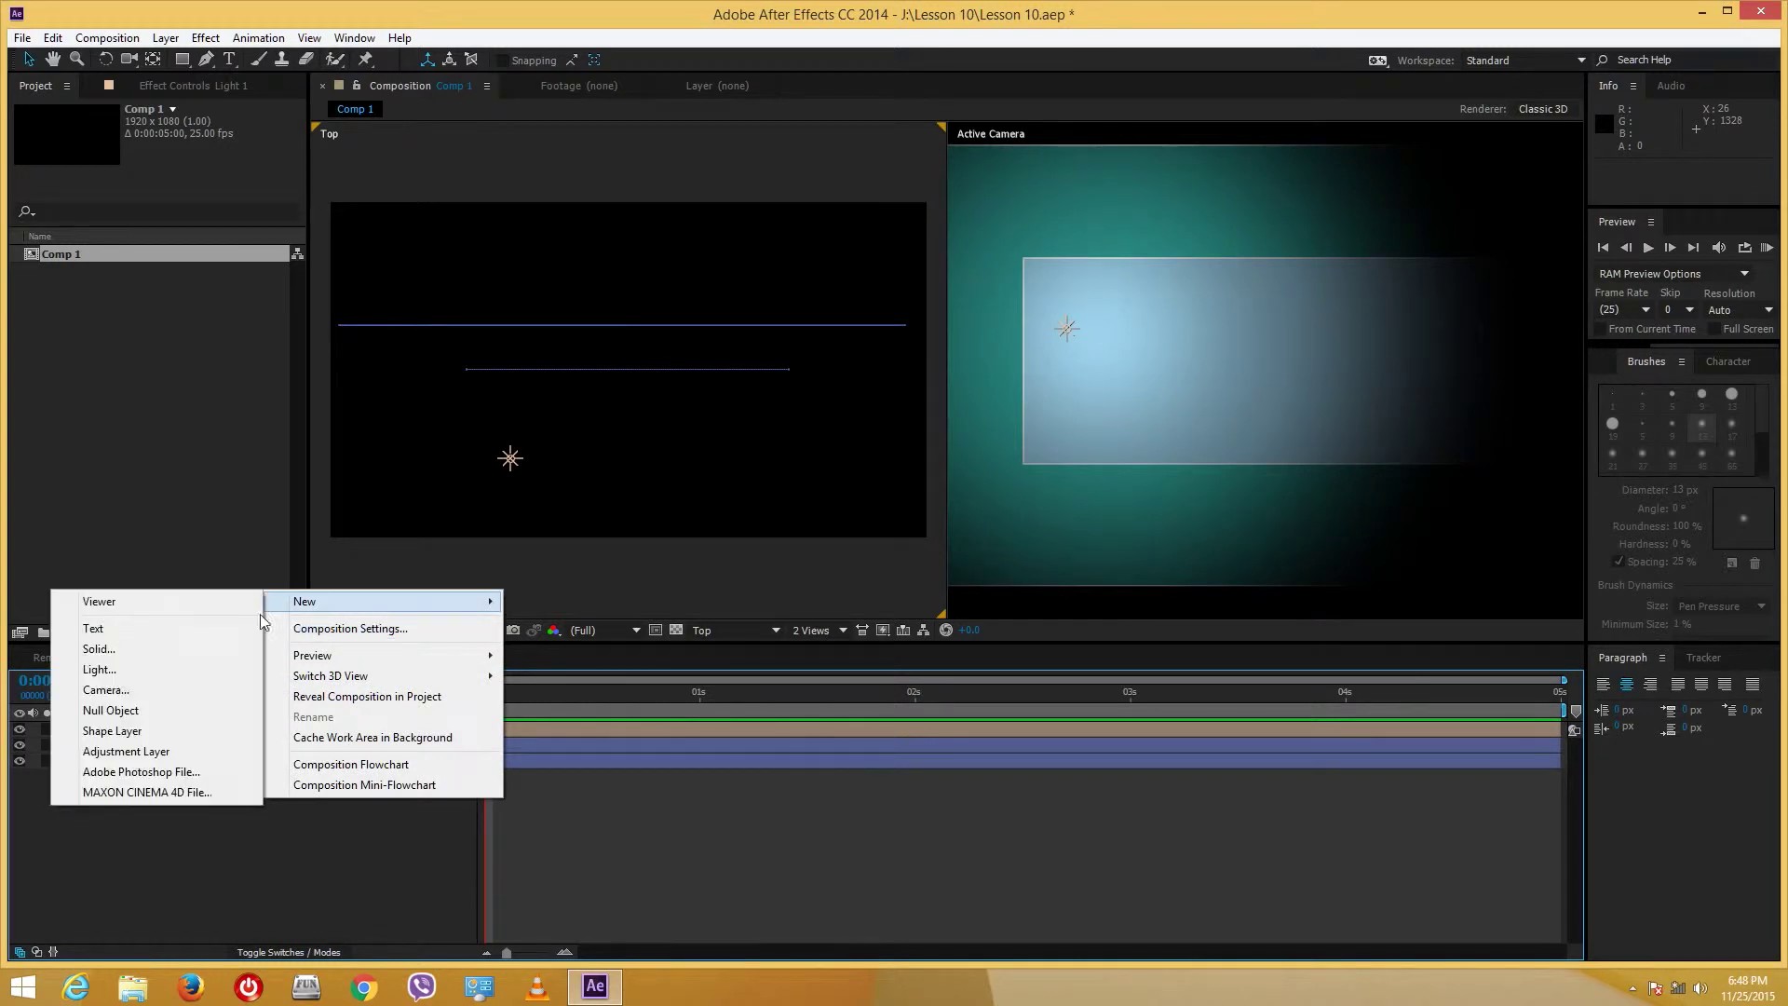
left_click(151, 667)
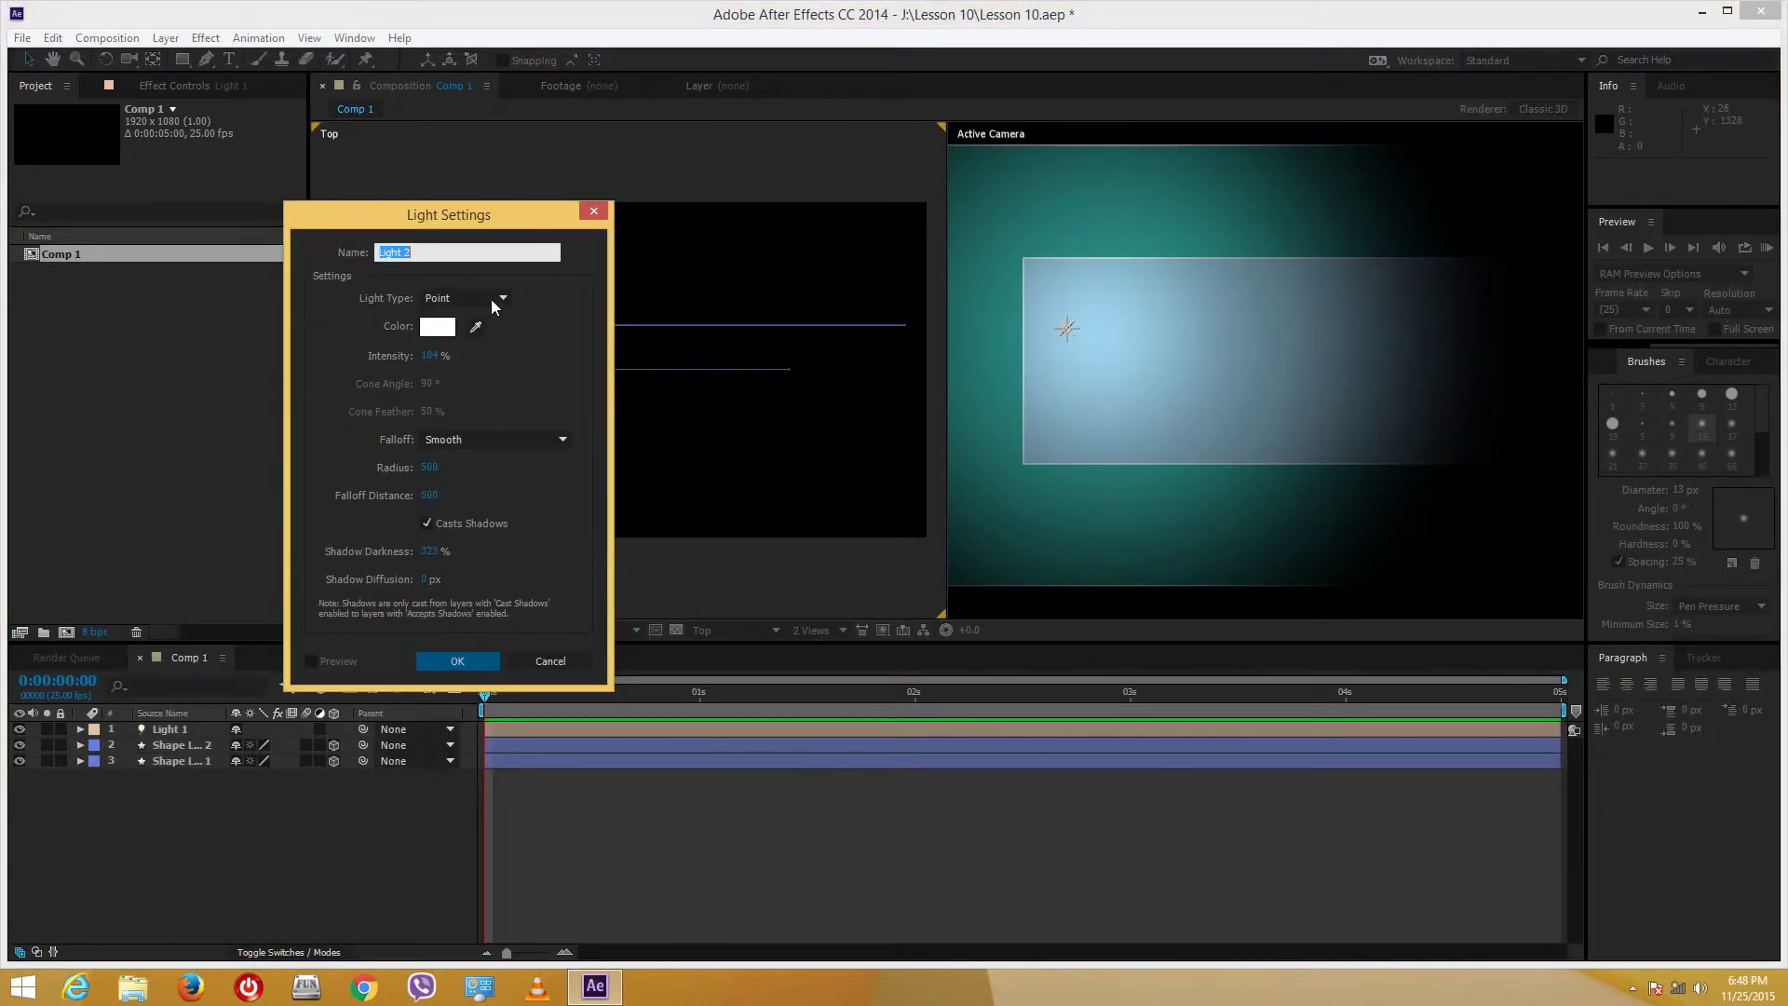
left_click(450, 328)
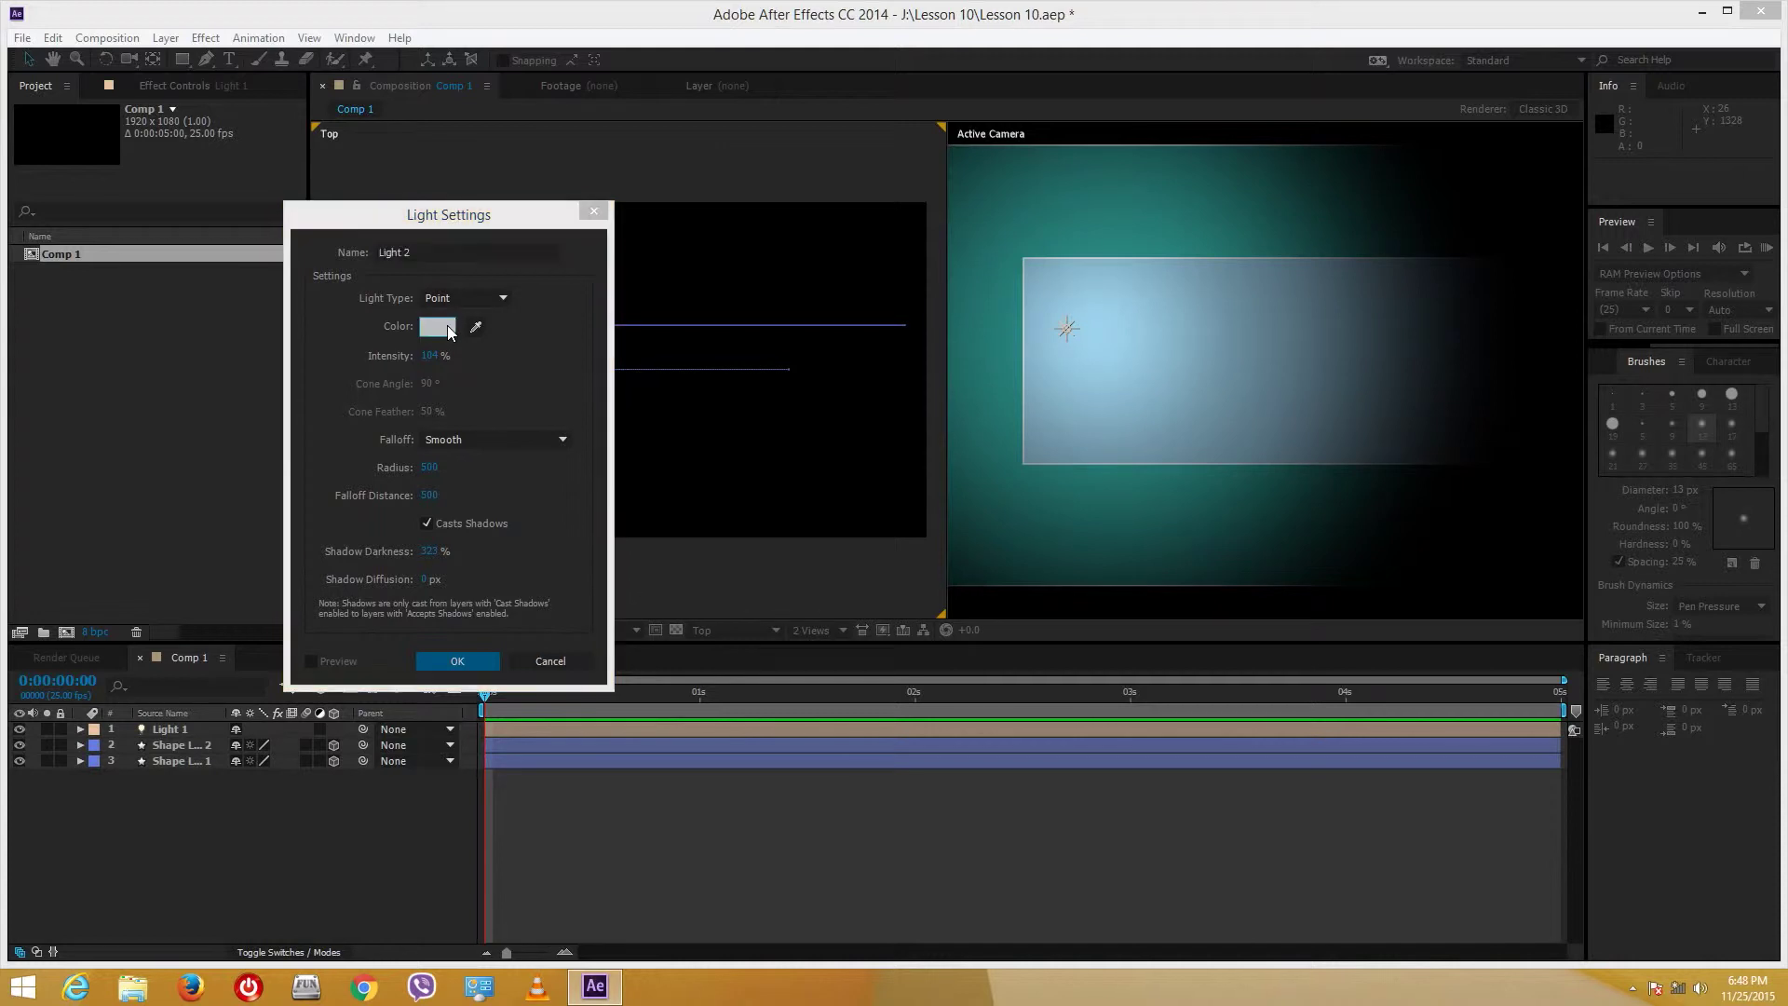
left_click(1072, 264)
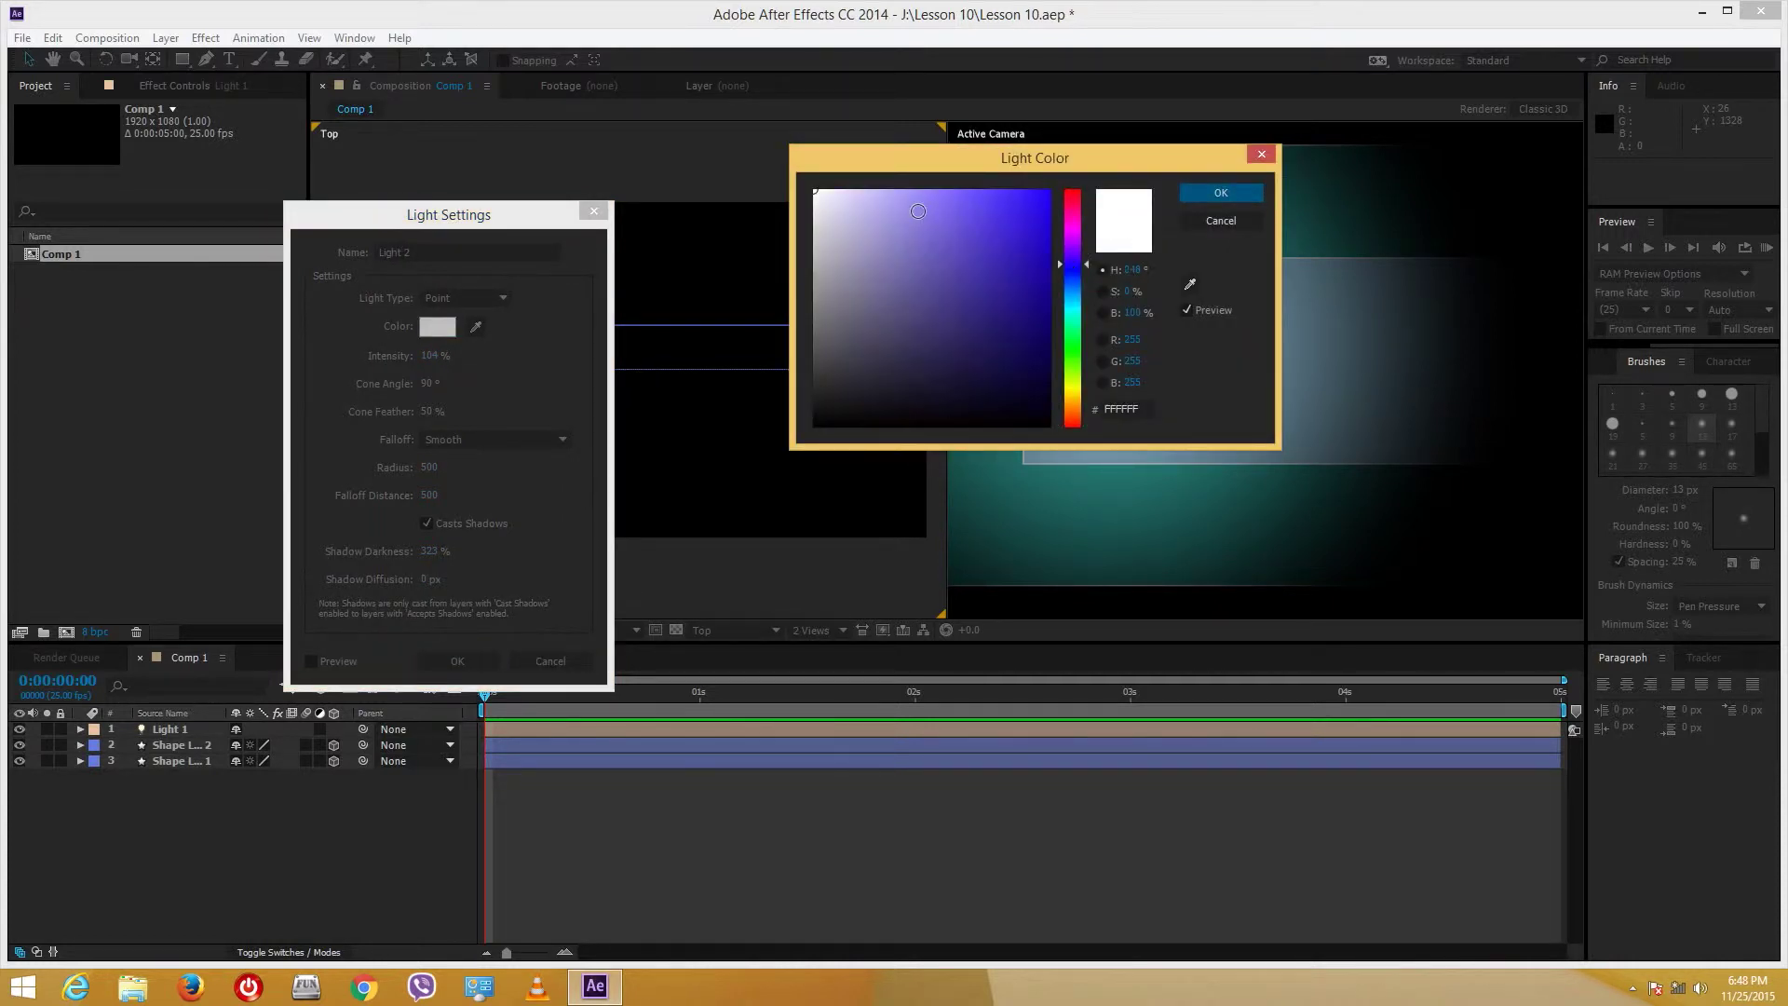
left_click(871, 199)
left_click_drag(1073, 236, 1073, 189)
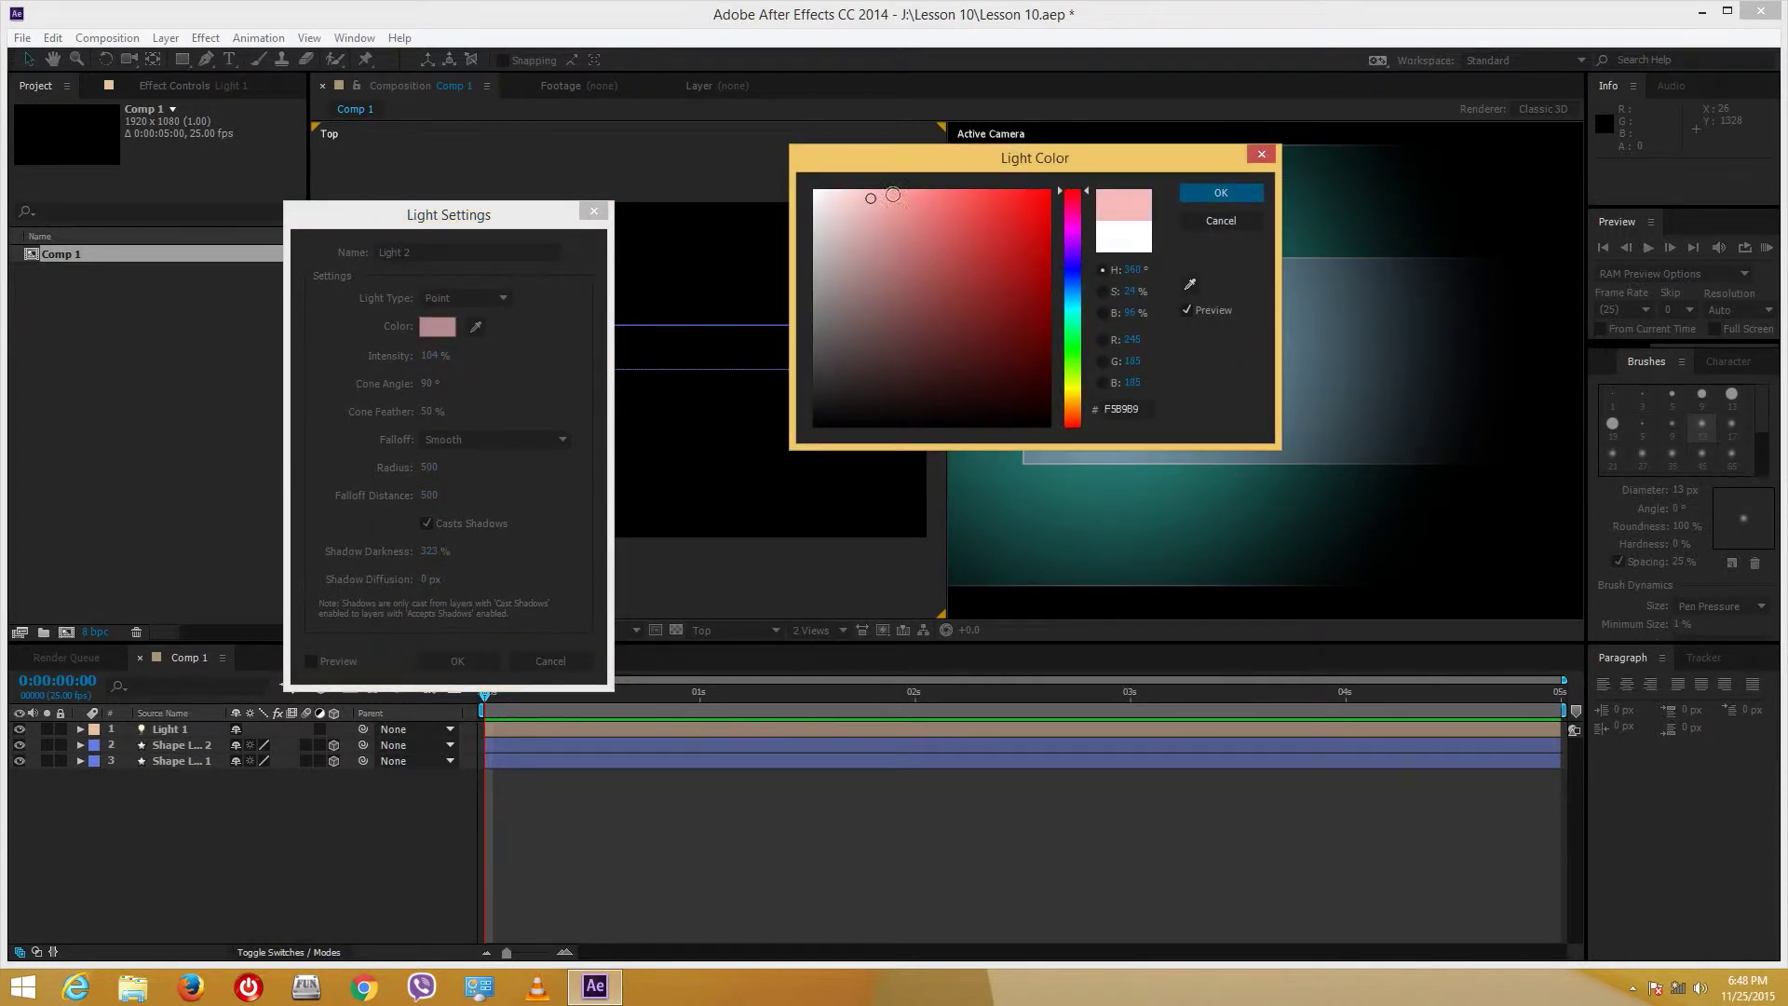
left_click(1219, 192)
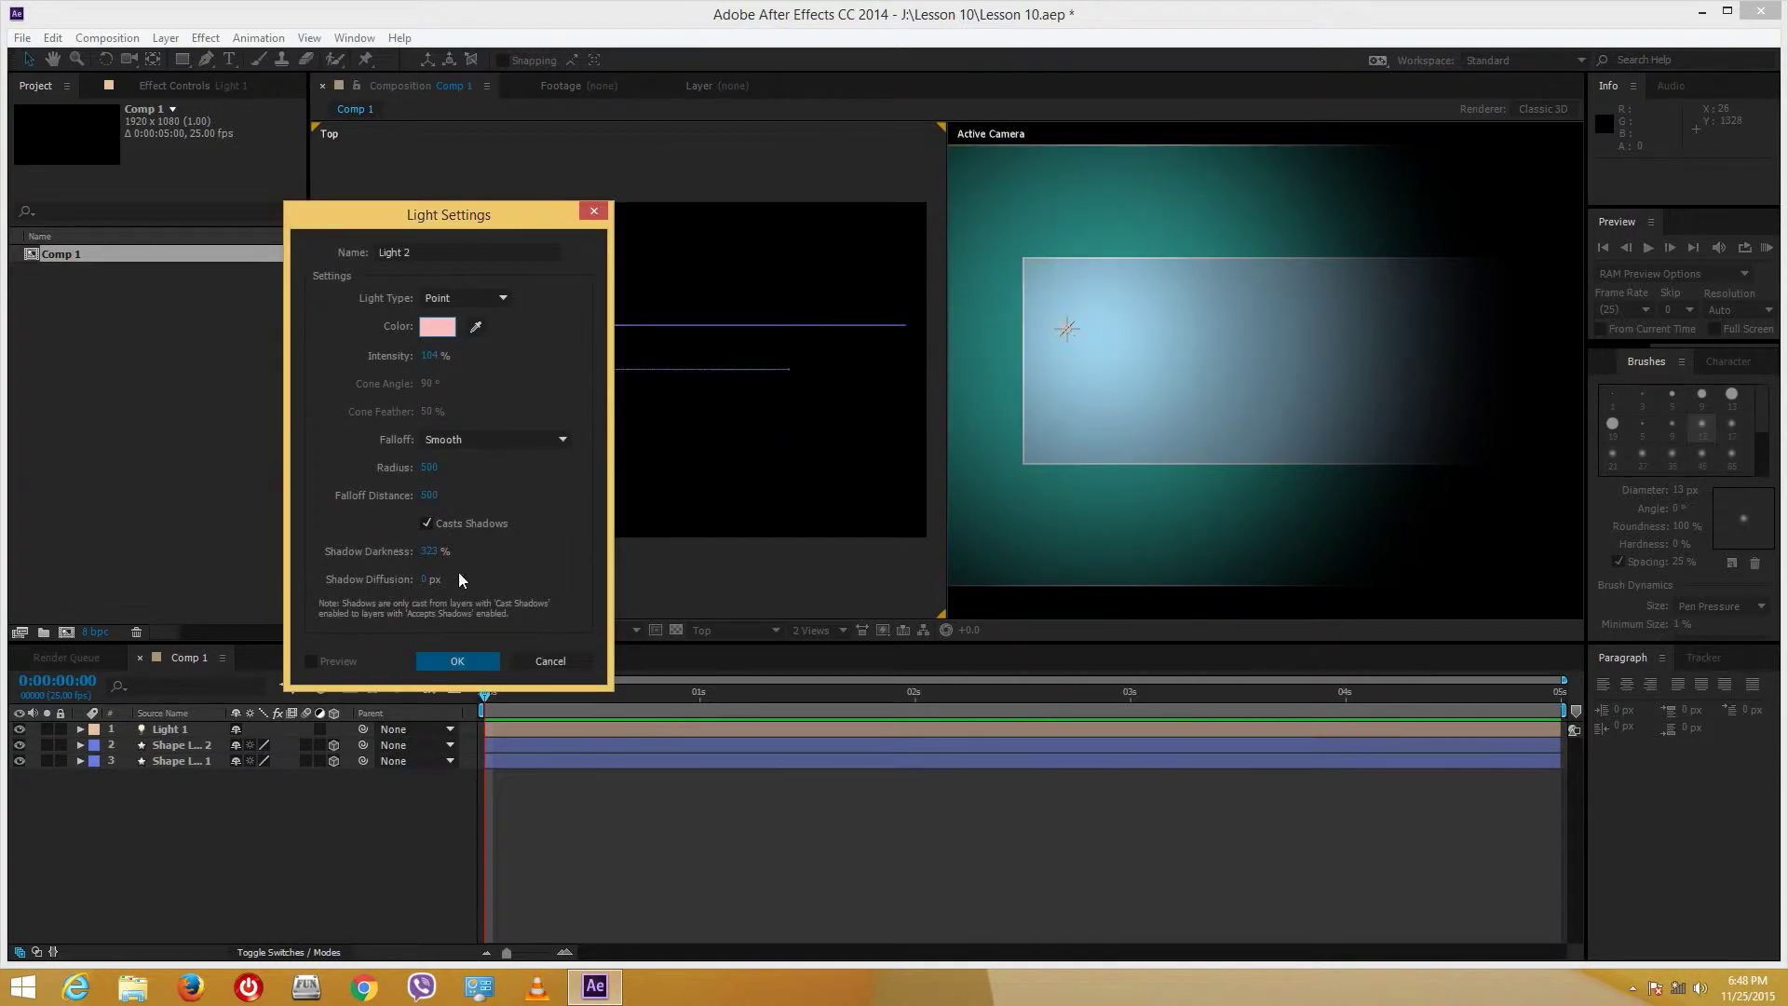
left_click(451, 663)
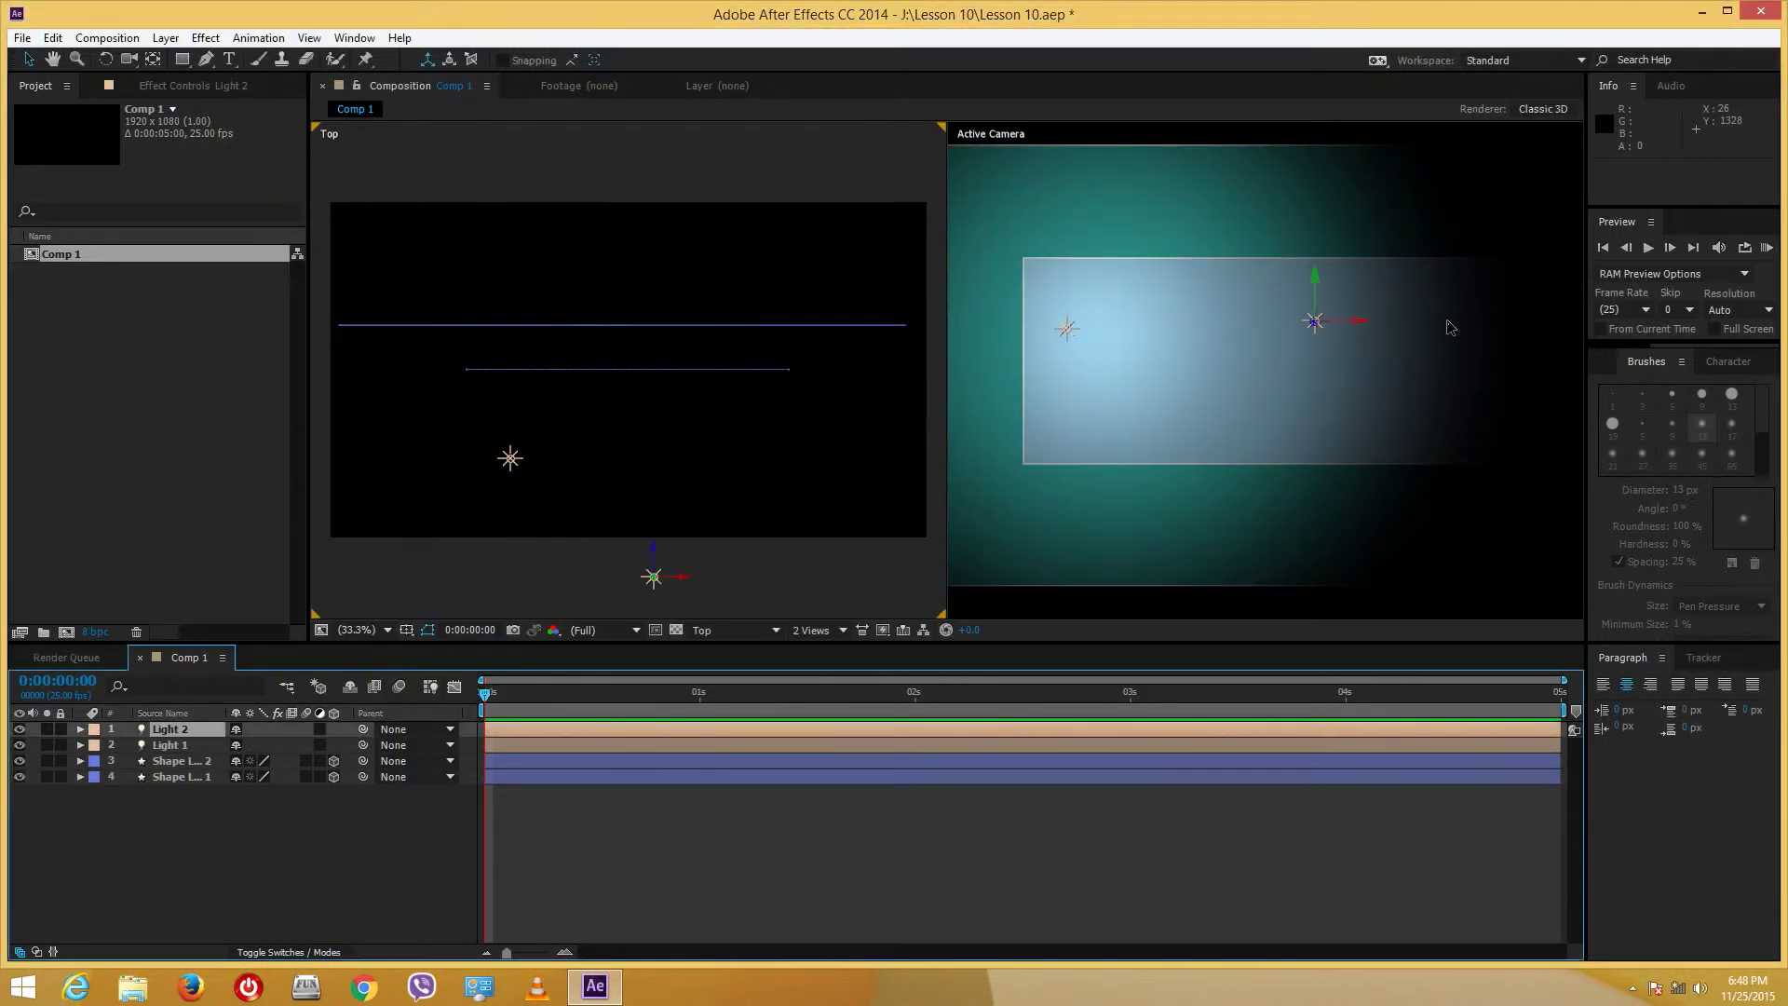
- Move Light 2 right, nearer in depth and up toward the rectangle's upper-right corner
left_click_drag(1357, 321, 1499, 324)
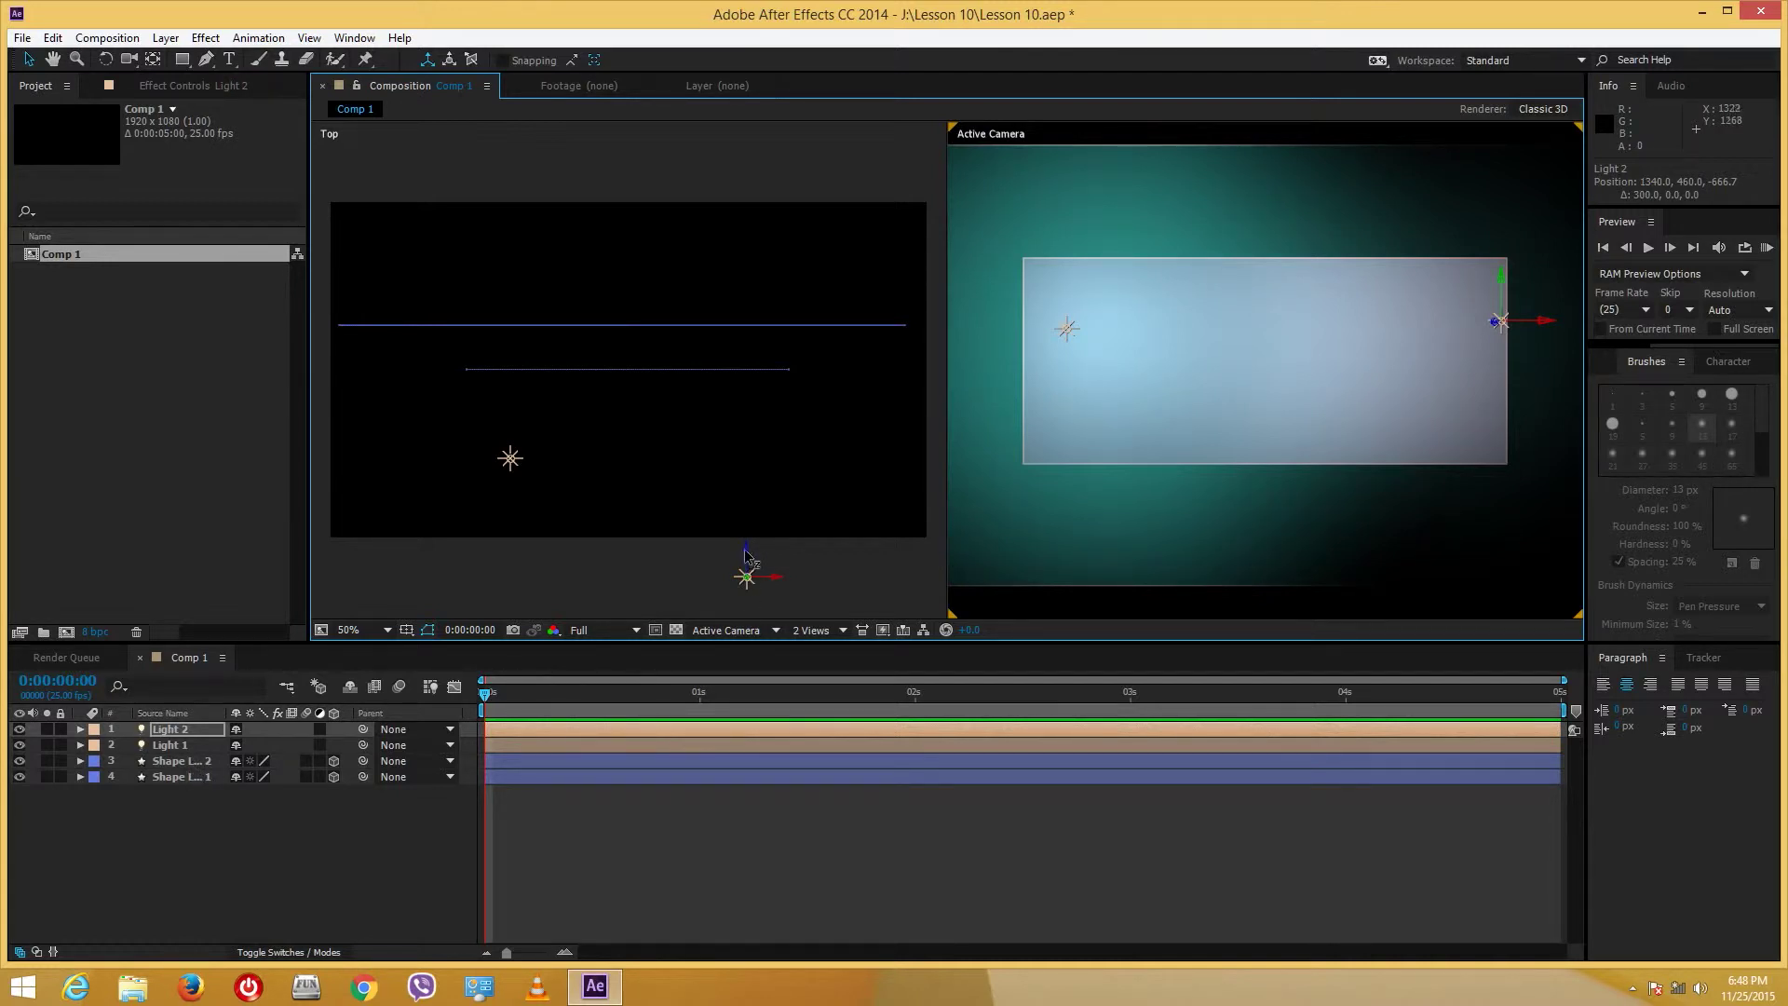
left_click_drag(747, 553, 751, 481)
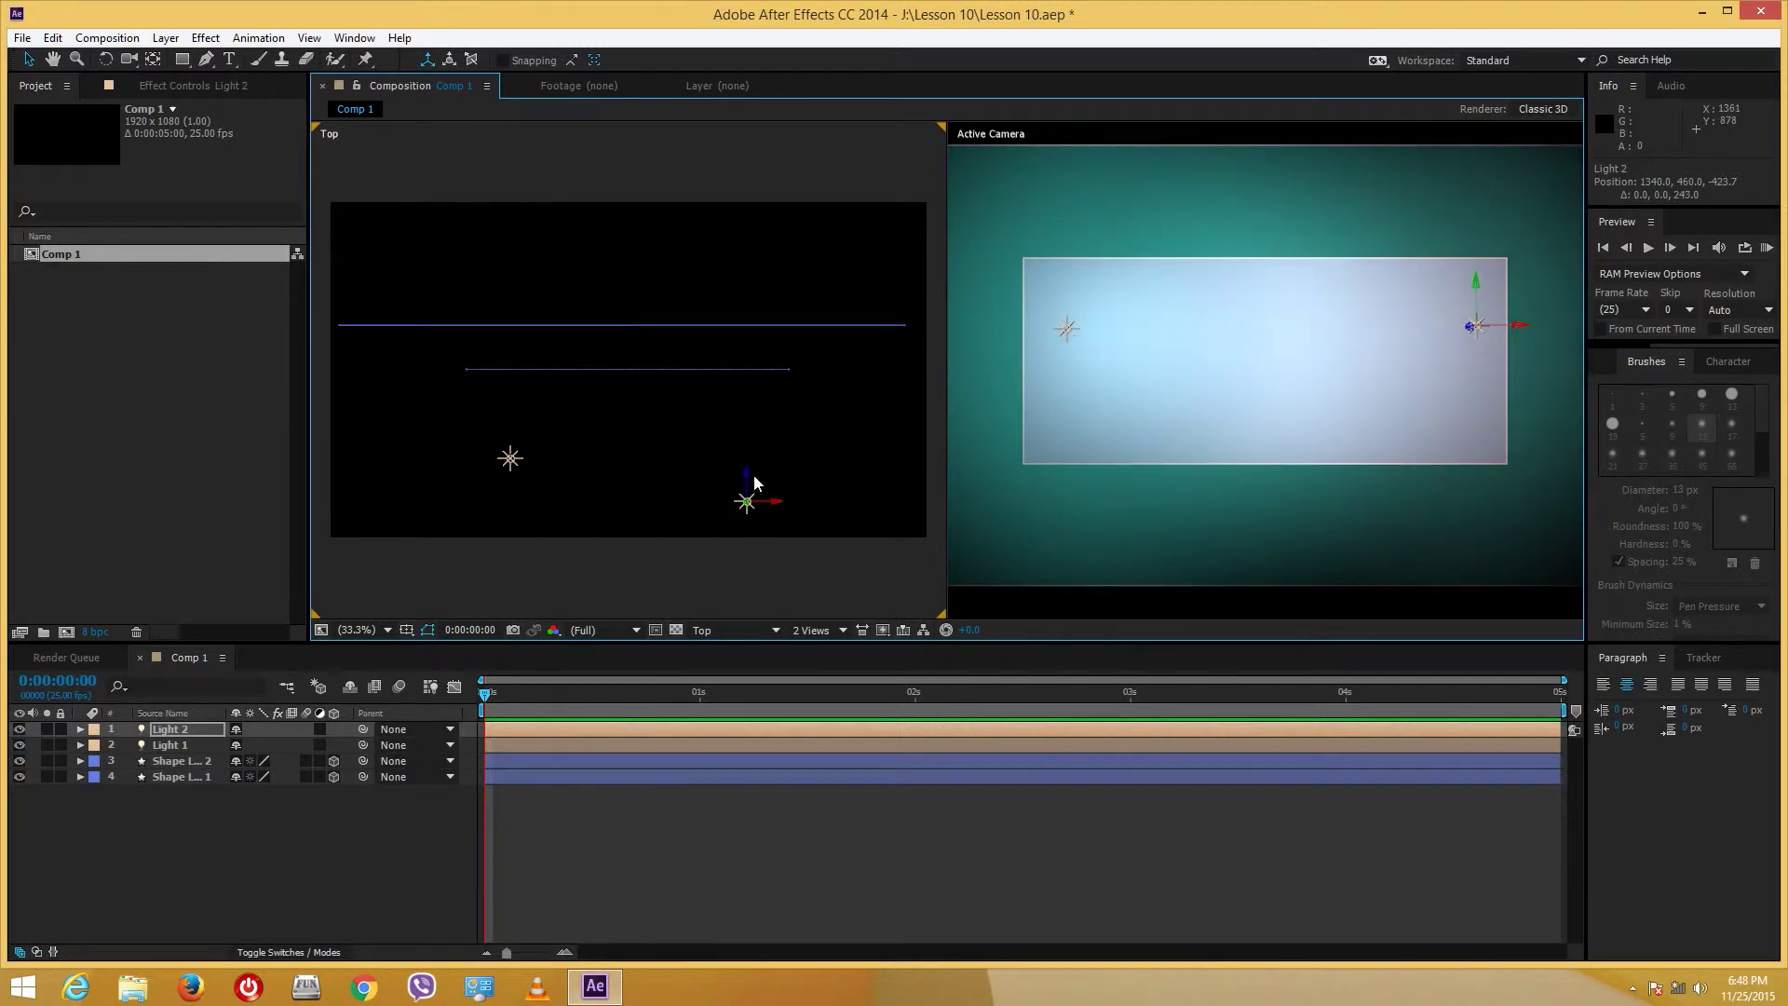
left_click(1480, 280)
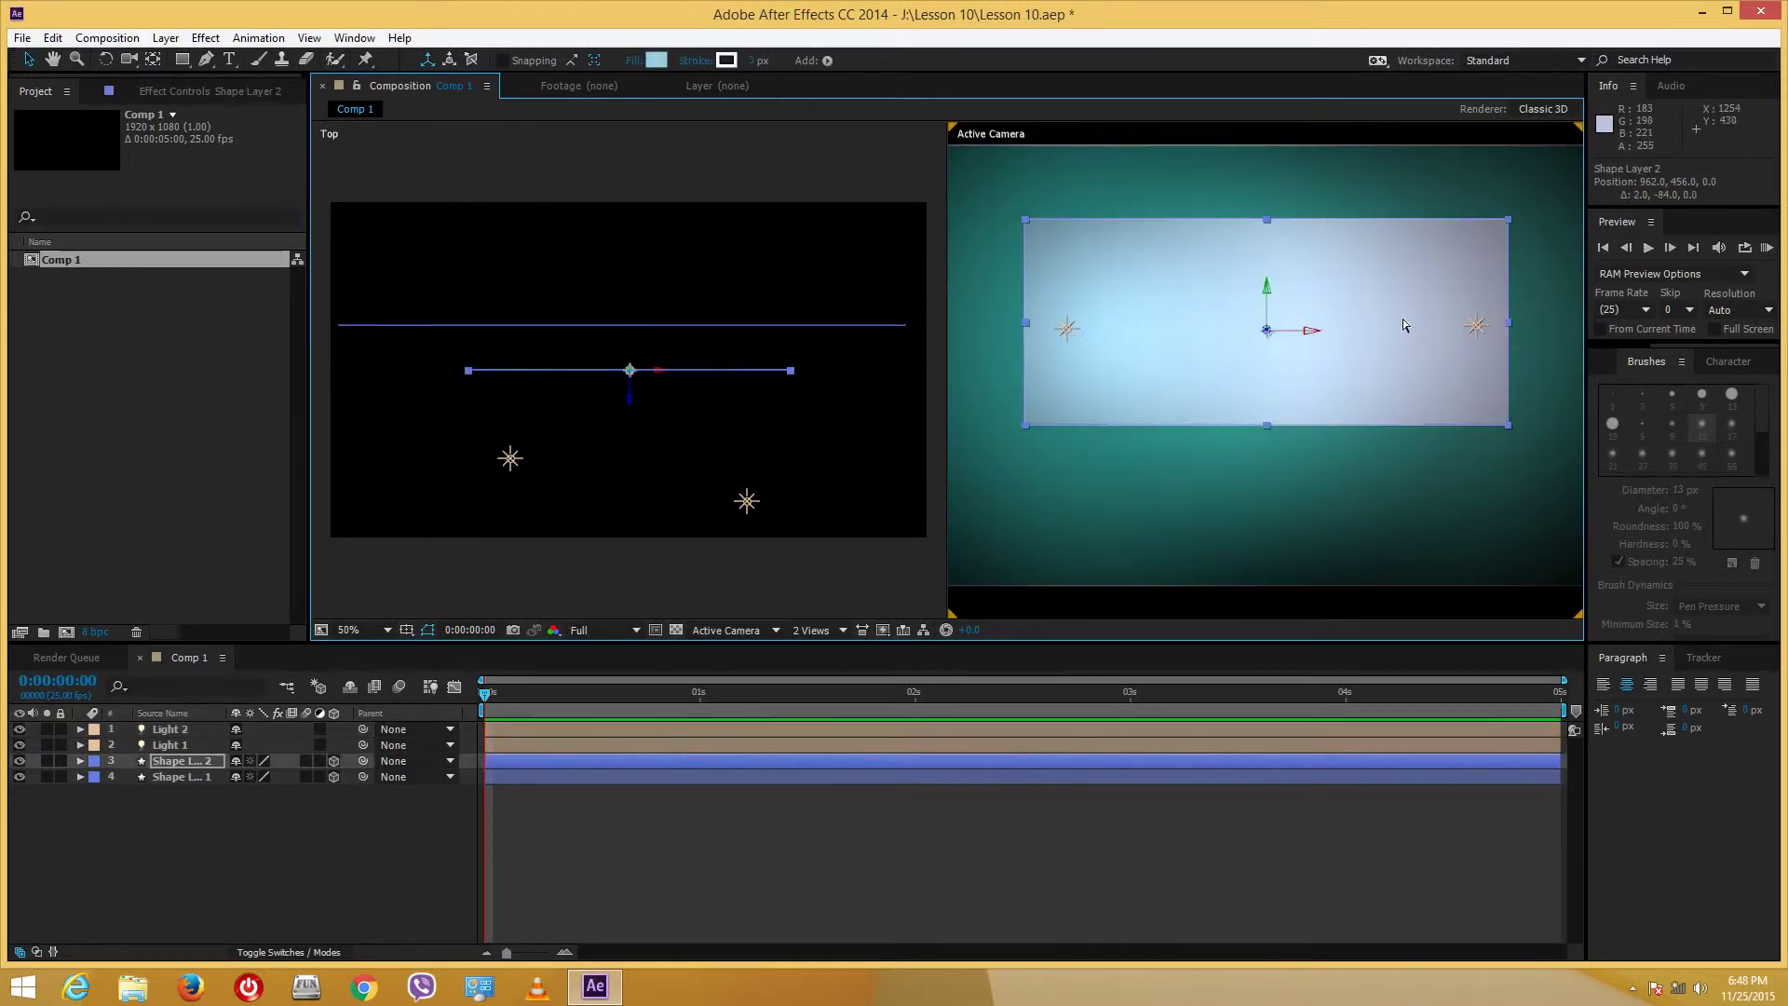
key("ctrl+z")
left_click(751, 507)
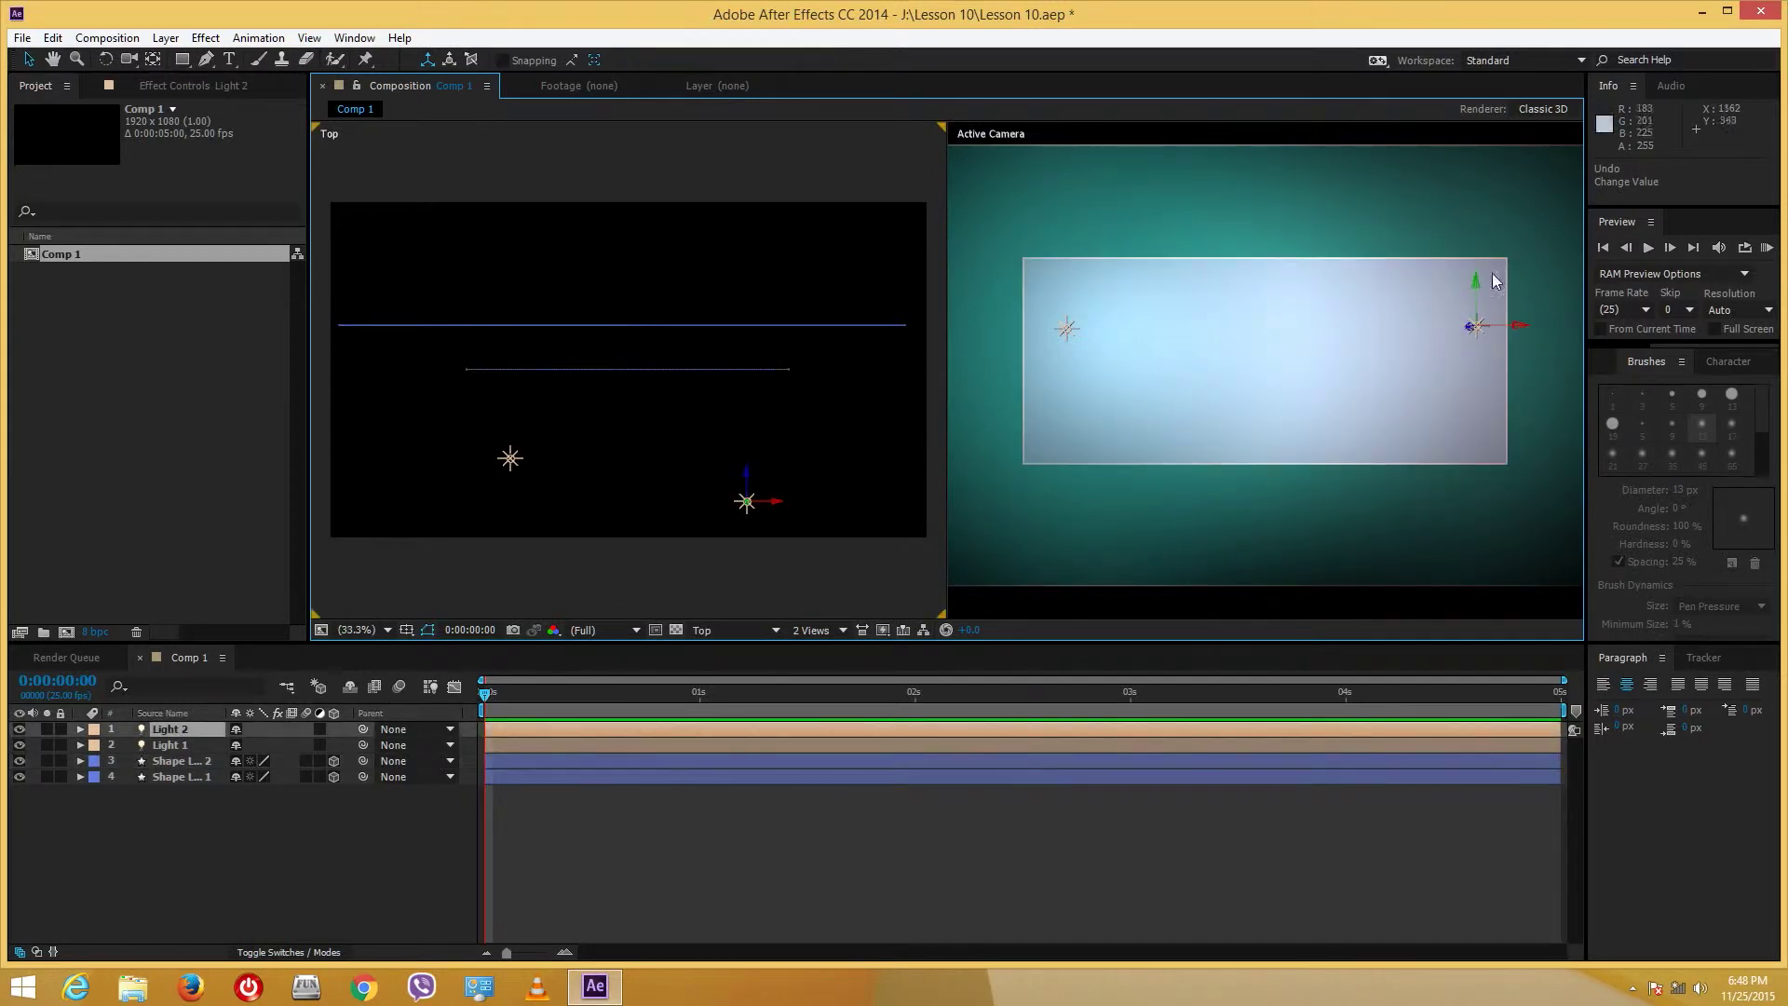
left_click_drag(1481, 275, 1481, 245)
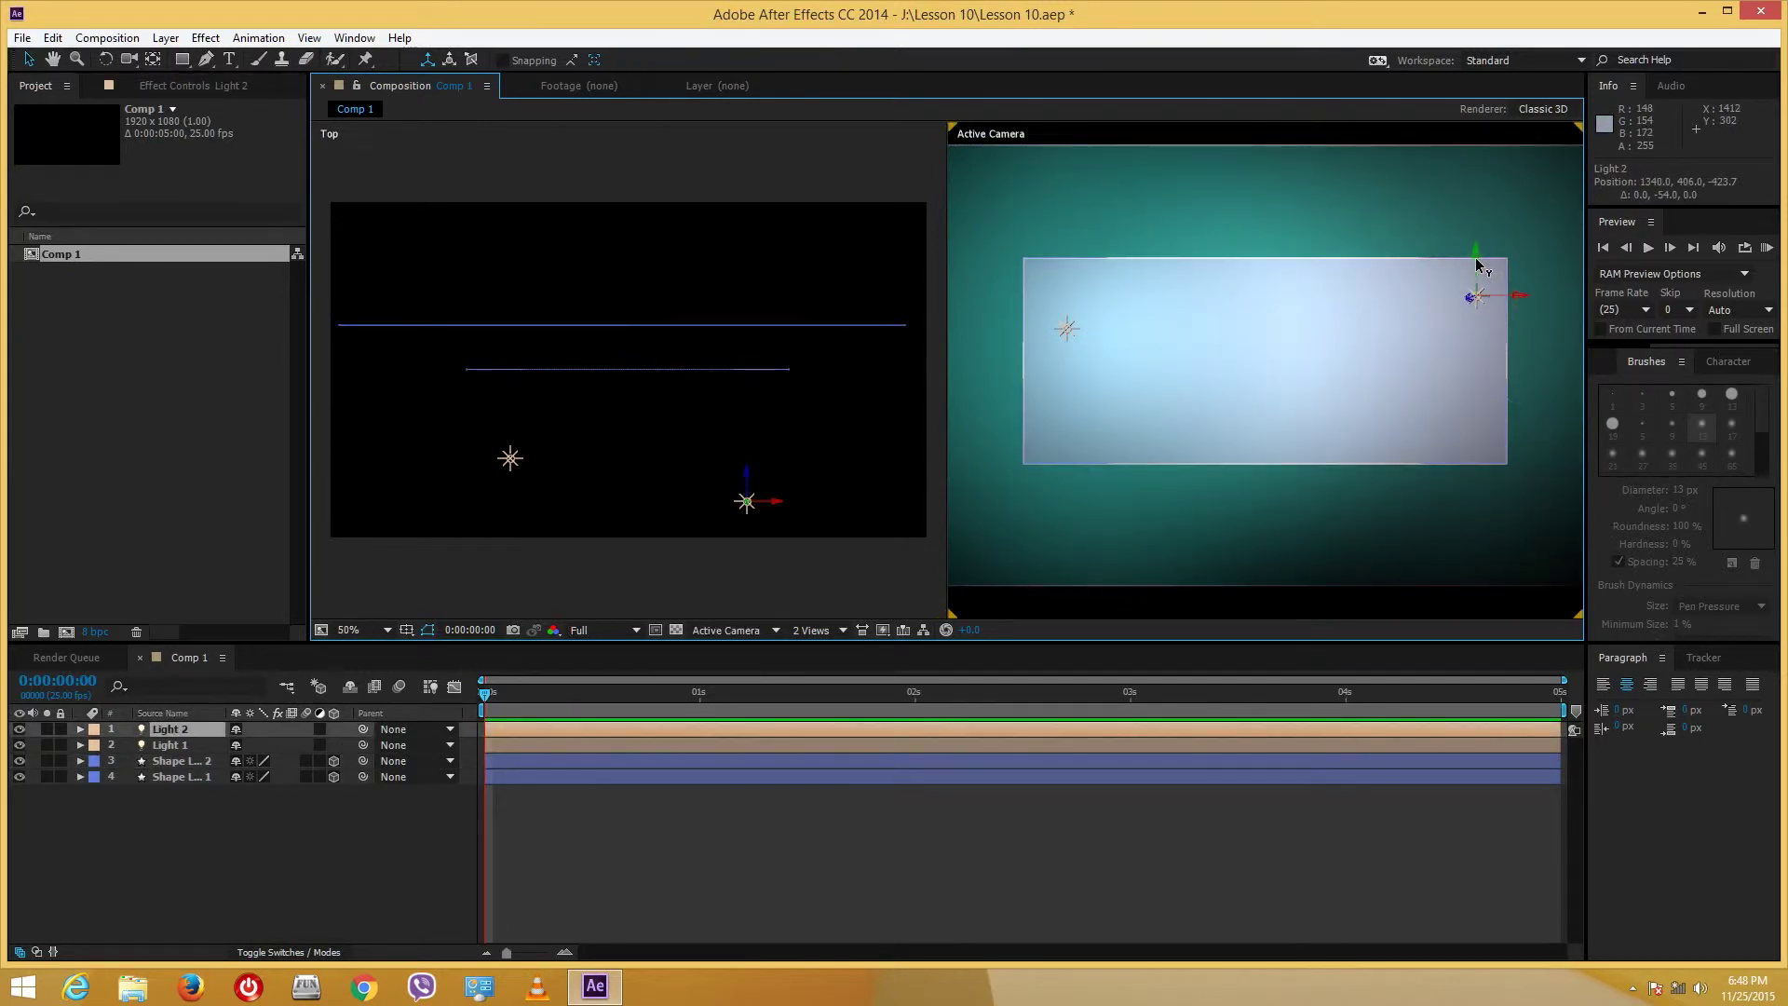
- Lower Light 1 along Y to 652, toward the rectangle's lower left
left_click(1066, 334)
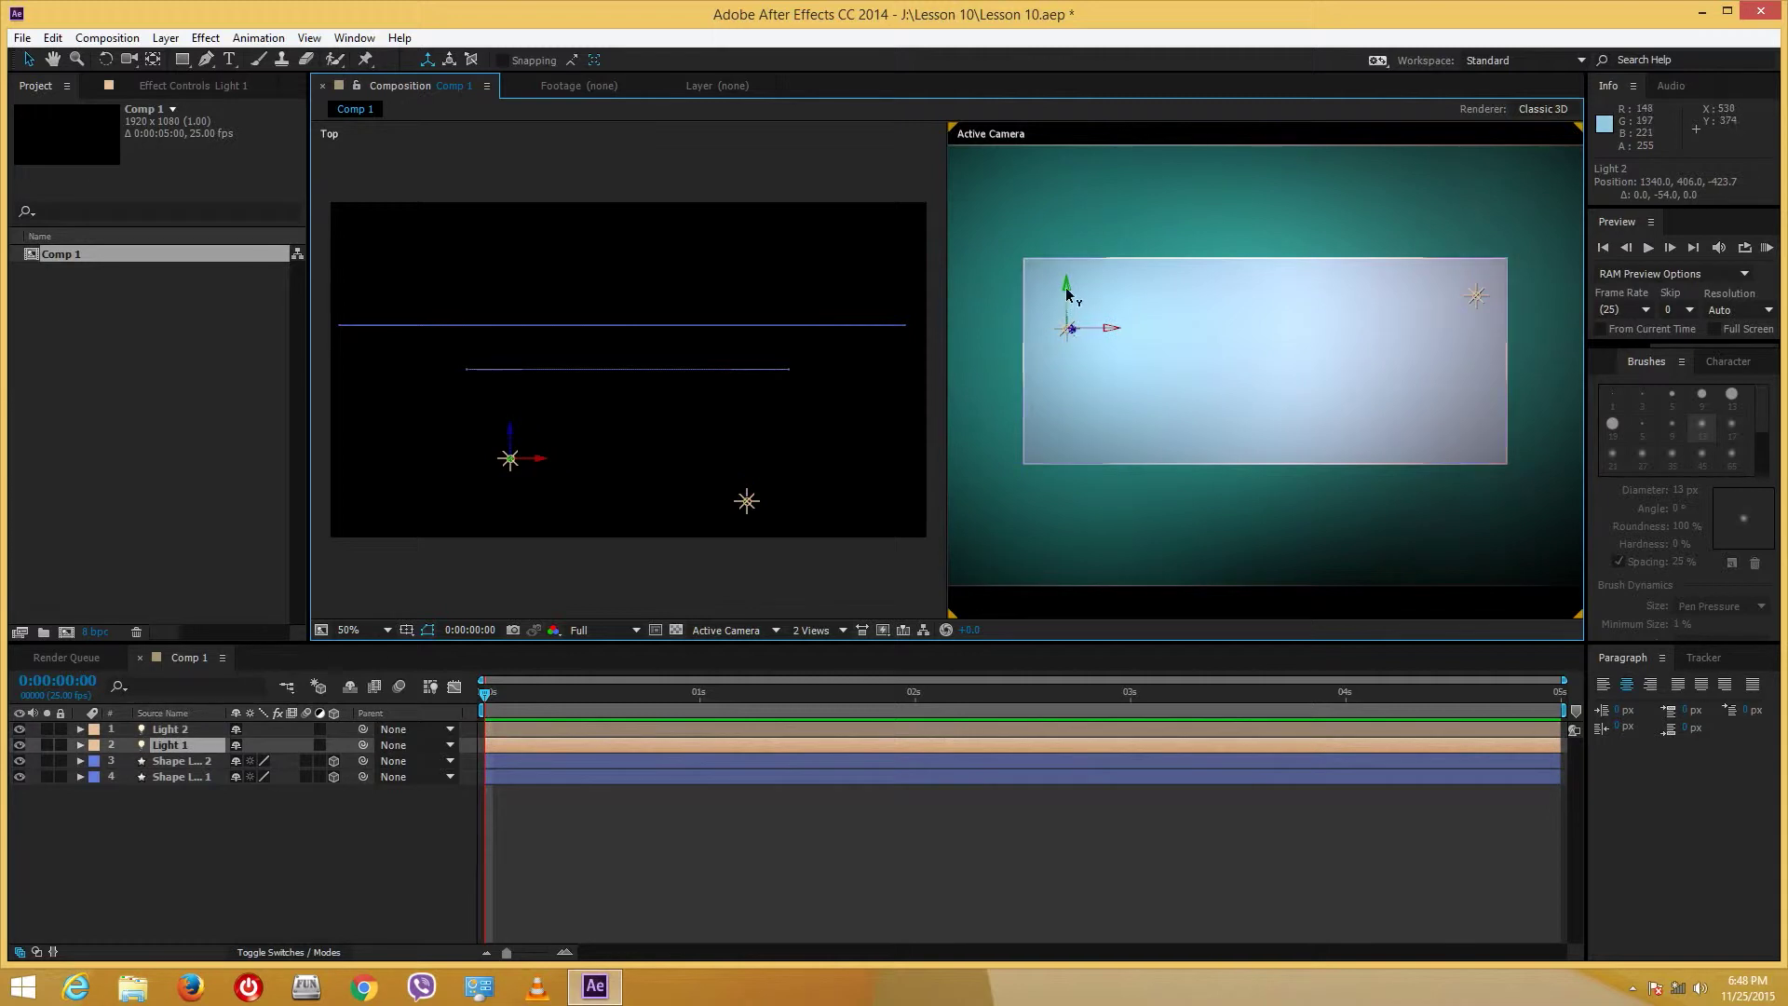
left_click_drag(1070, 288, 1071, 383)
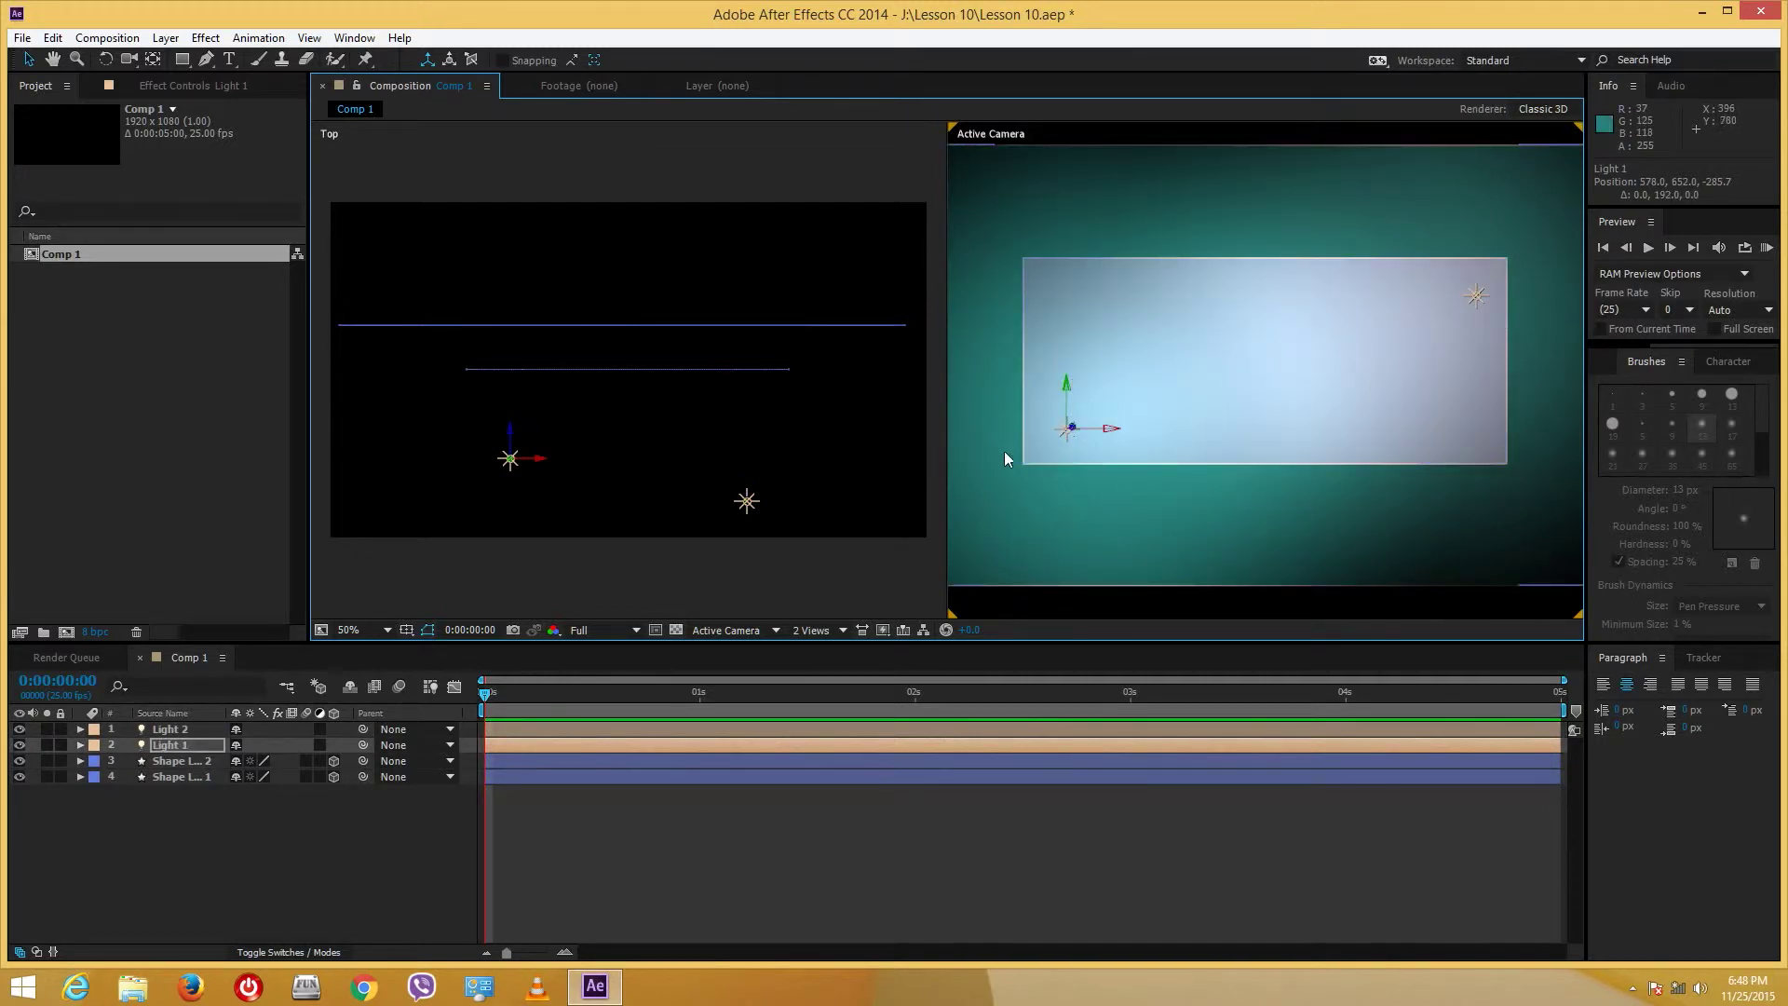
left_click(264, 849)
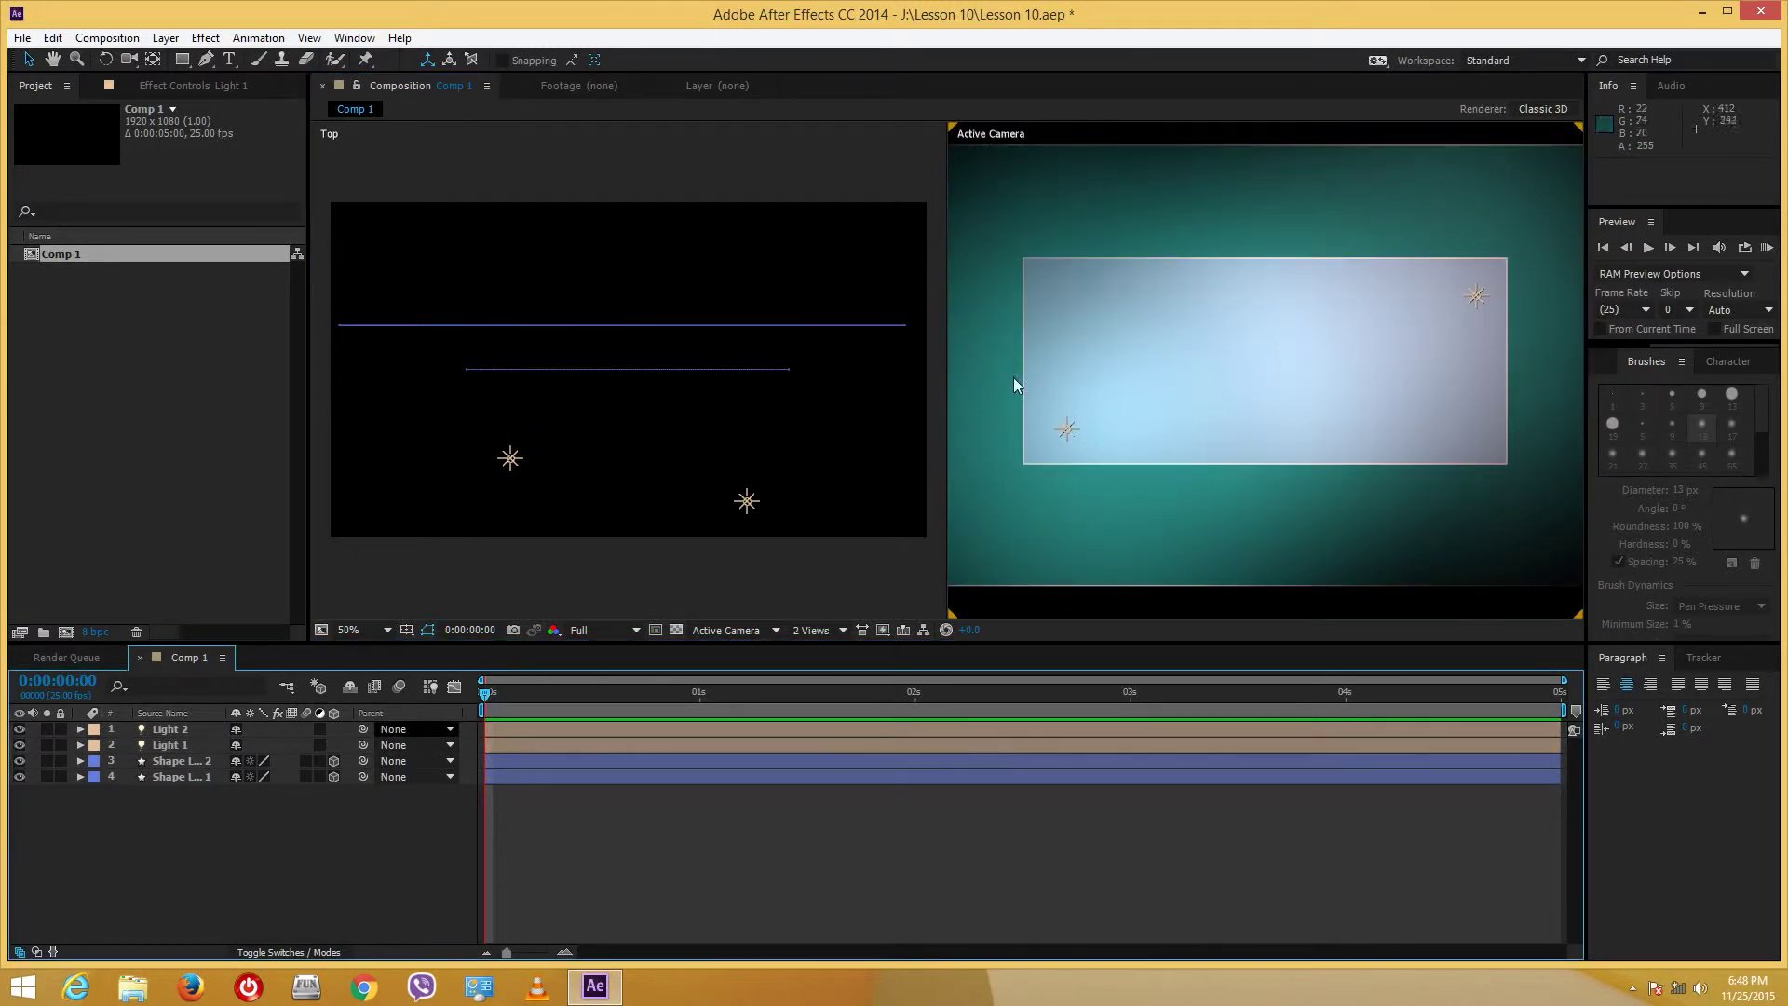
- Confirm Light 2's point-light settings (104% intensity, Smooth falloff, 323% shadow darkness) and make Light 1 cast shadows
right_click(177, 734)
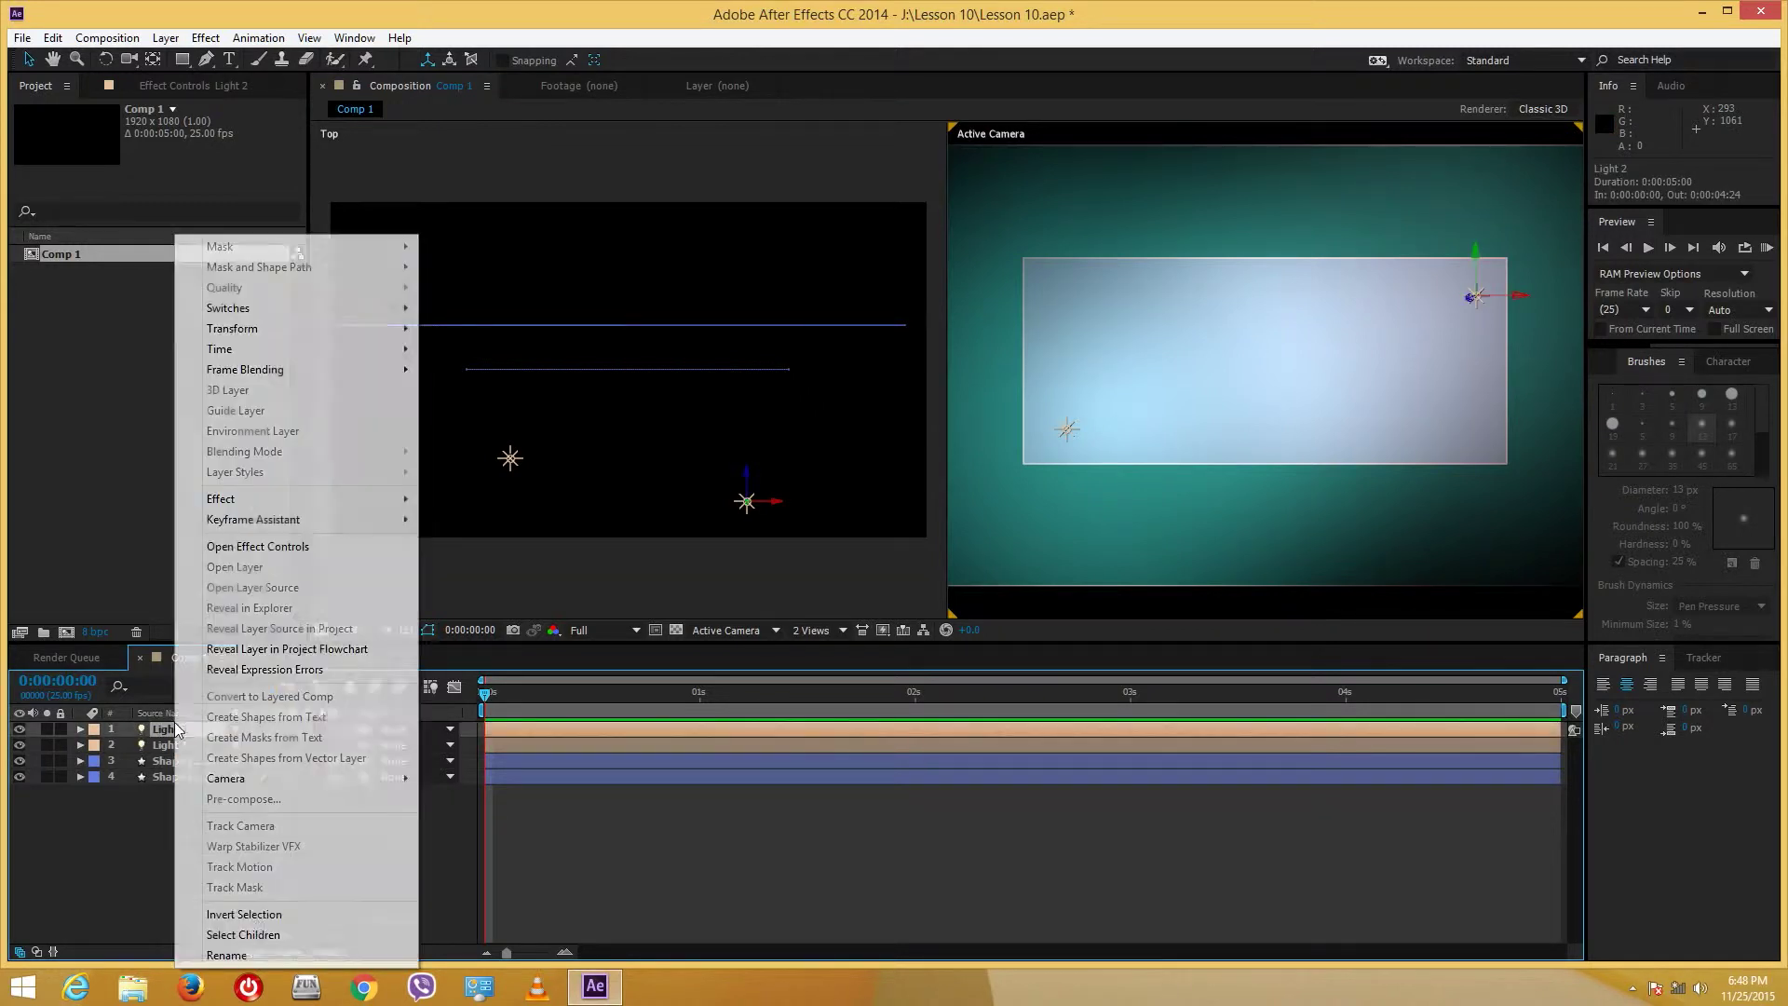
double_click(154, 726)
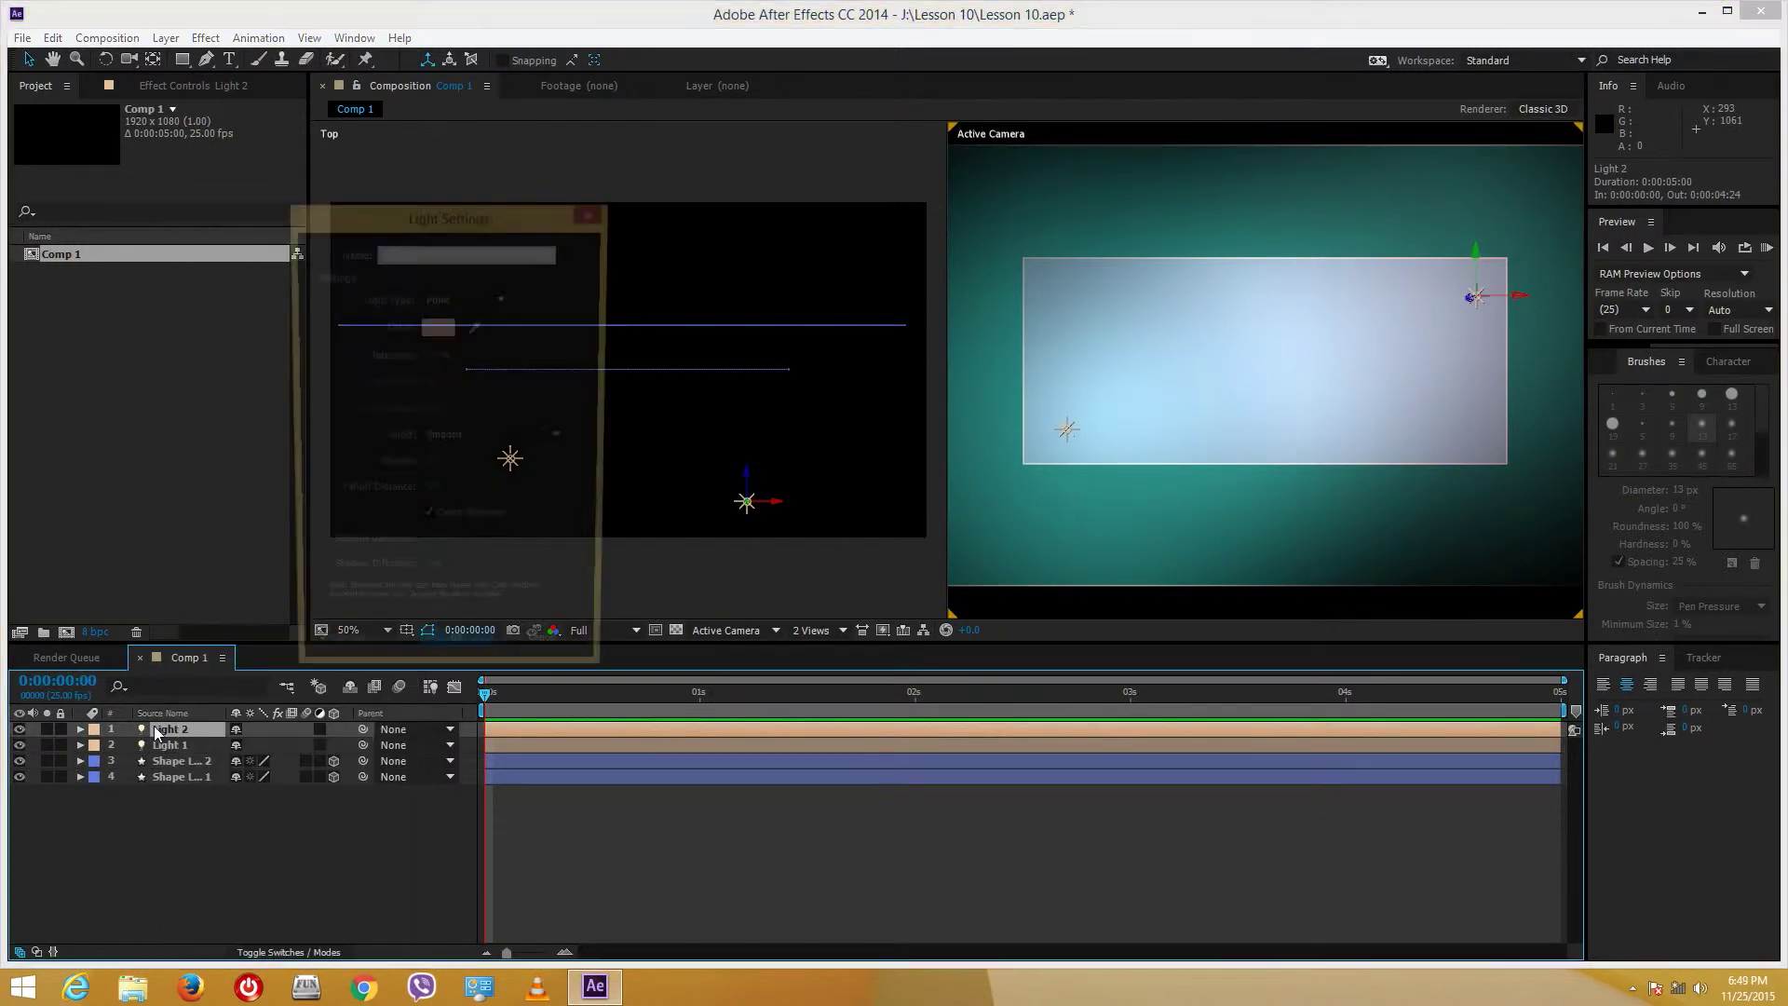
left_click(427, 523)
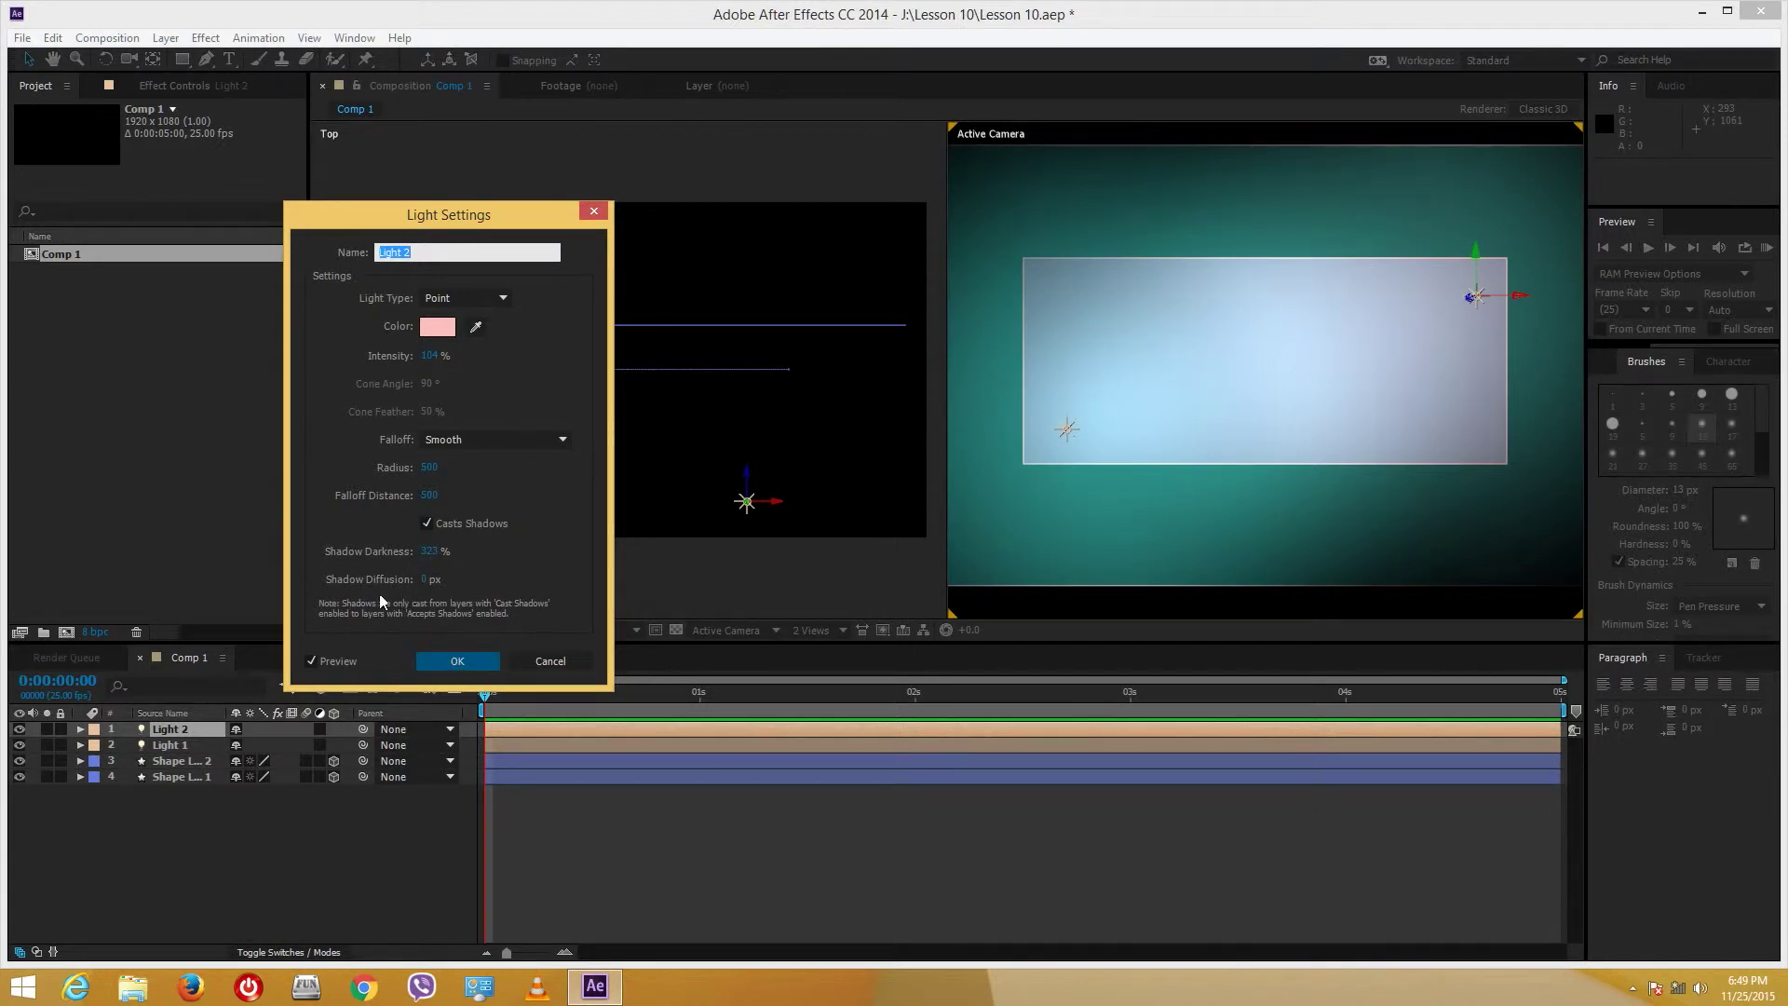
left_click(443, 661)
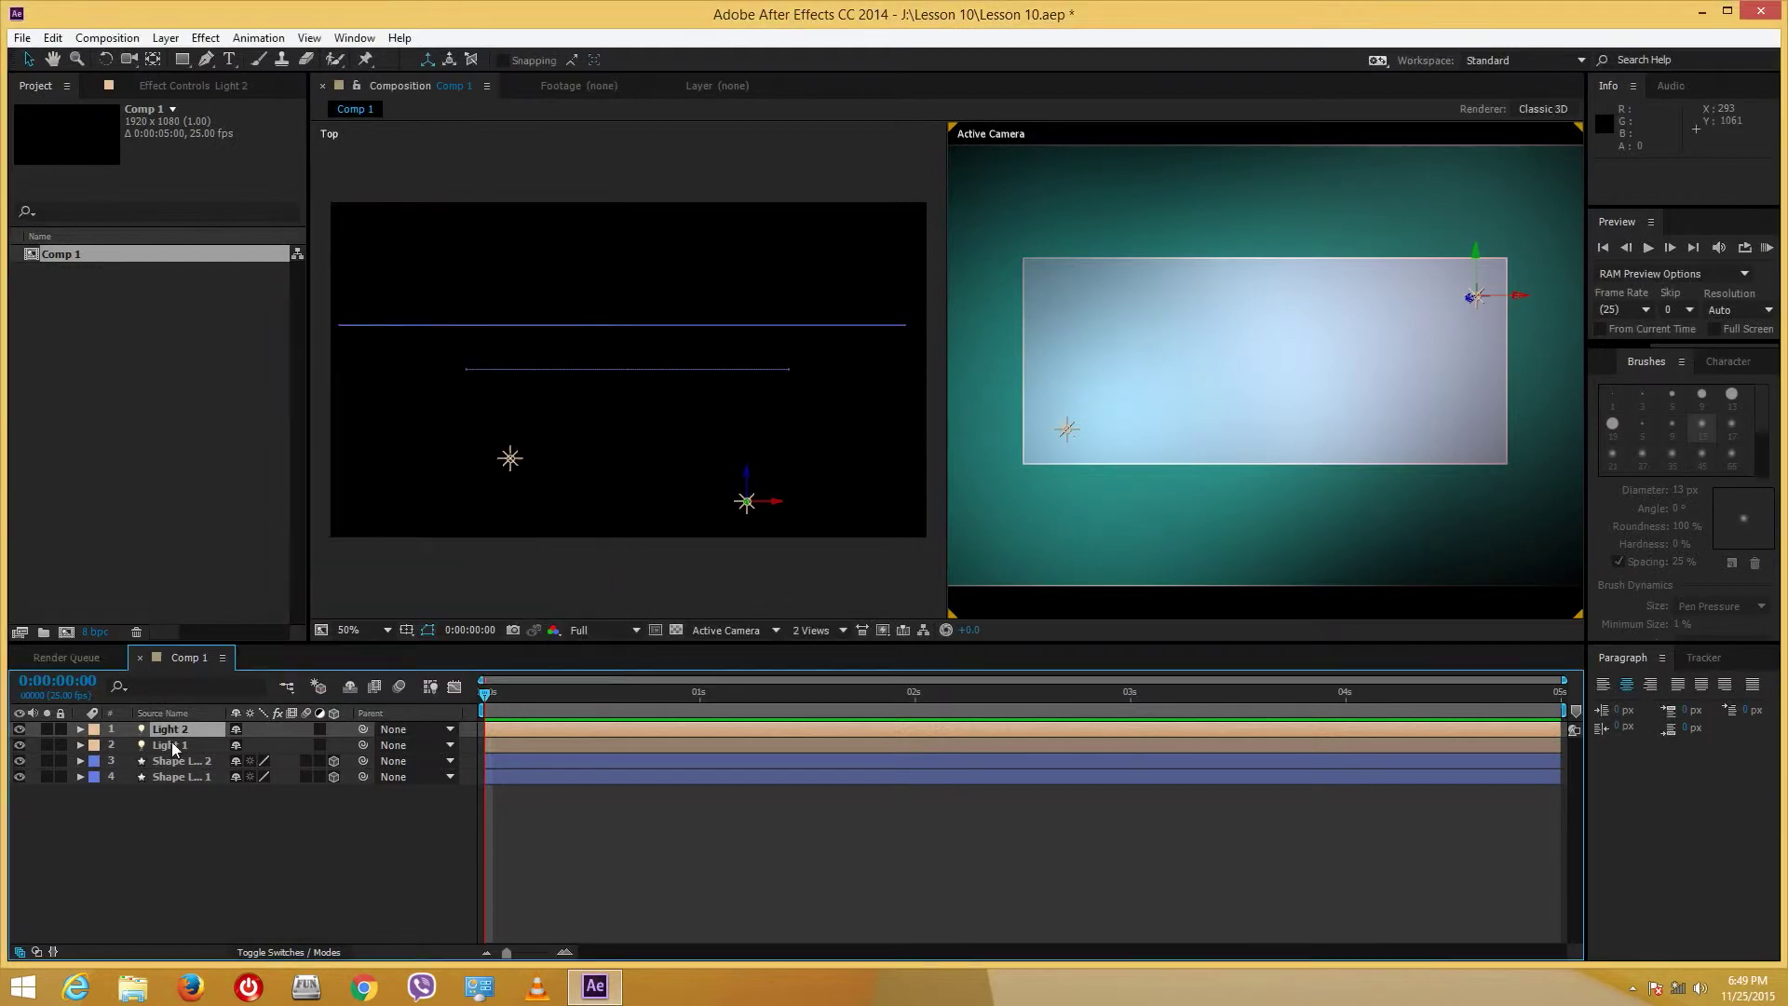
double_click(170, 744)
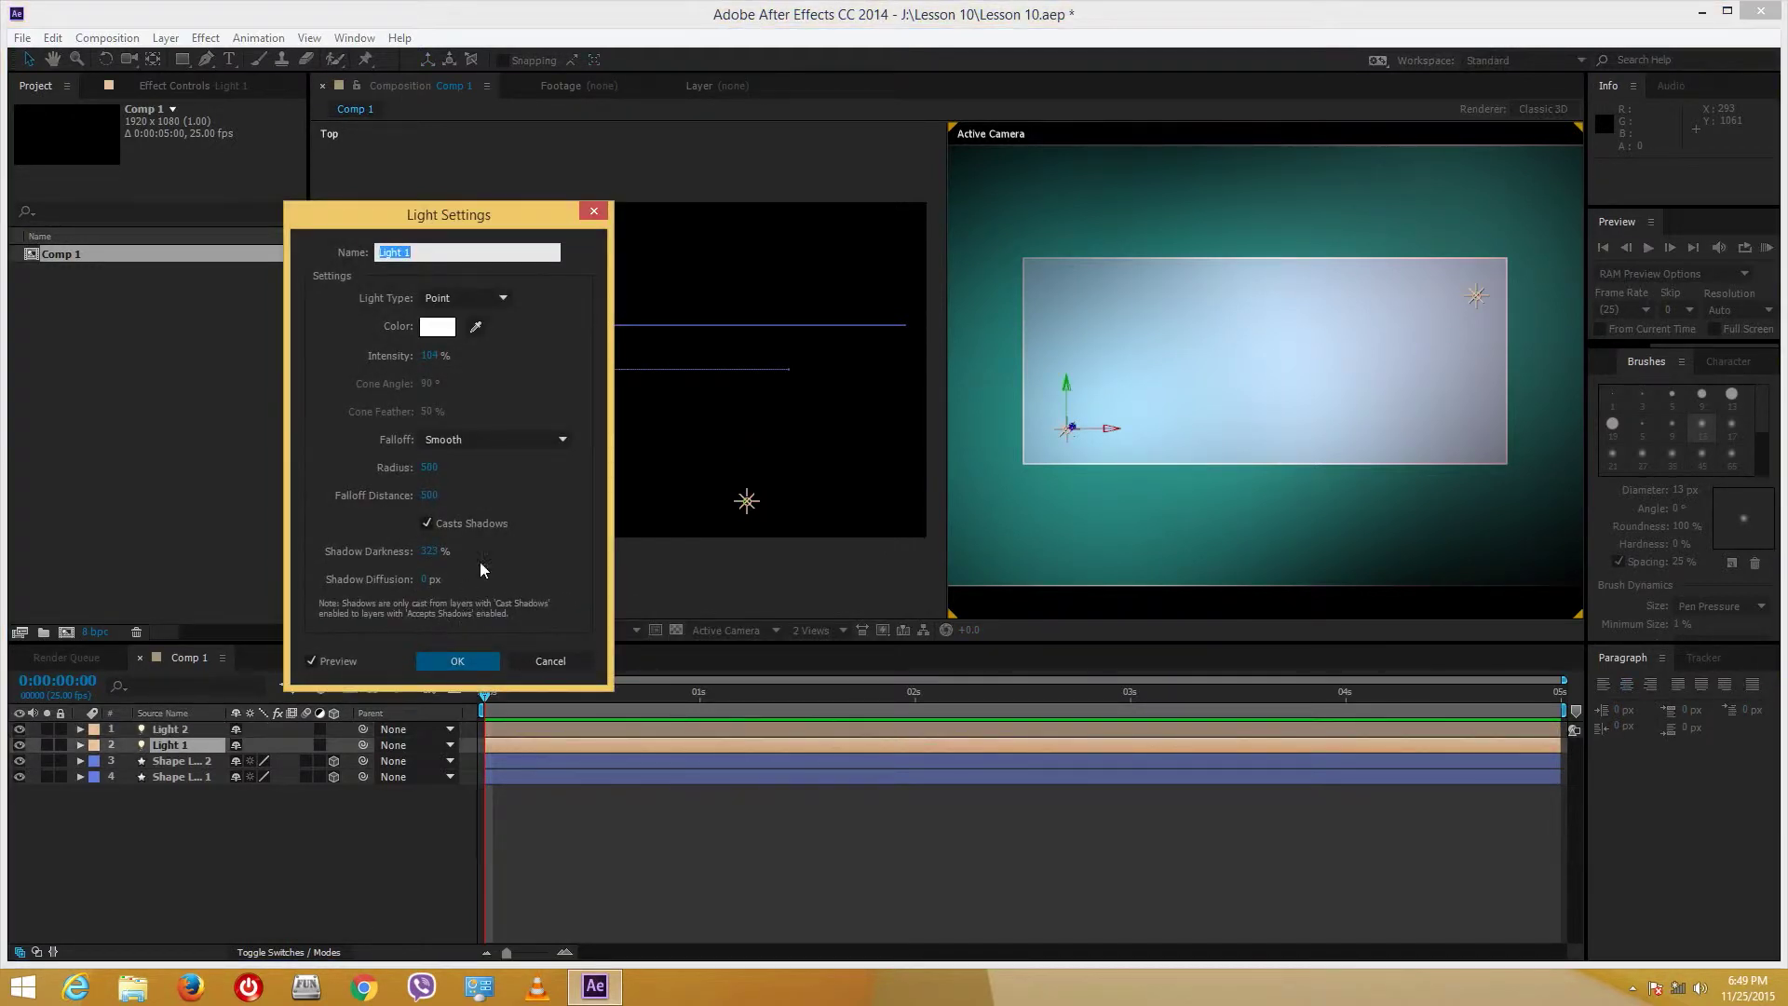
left_click(450, 663)
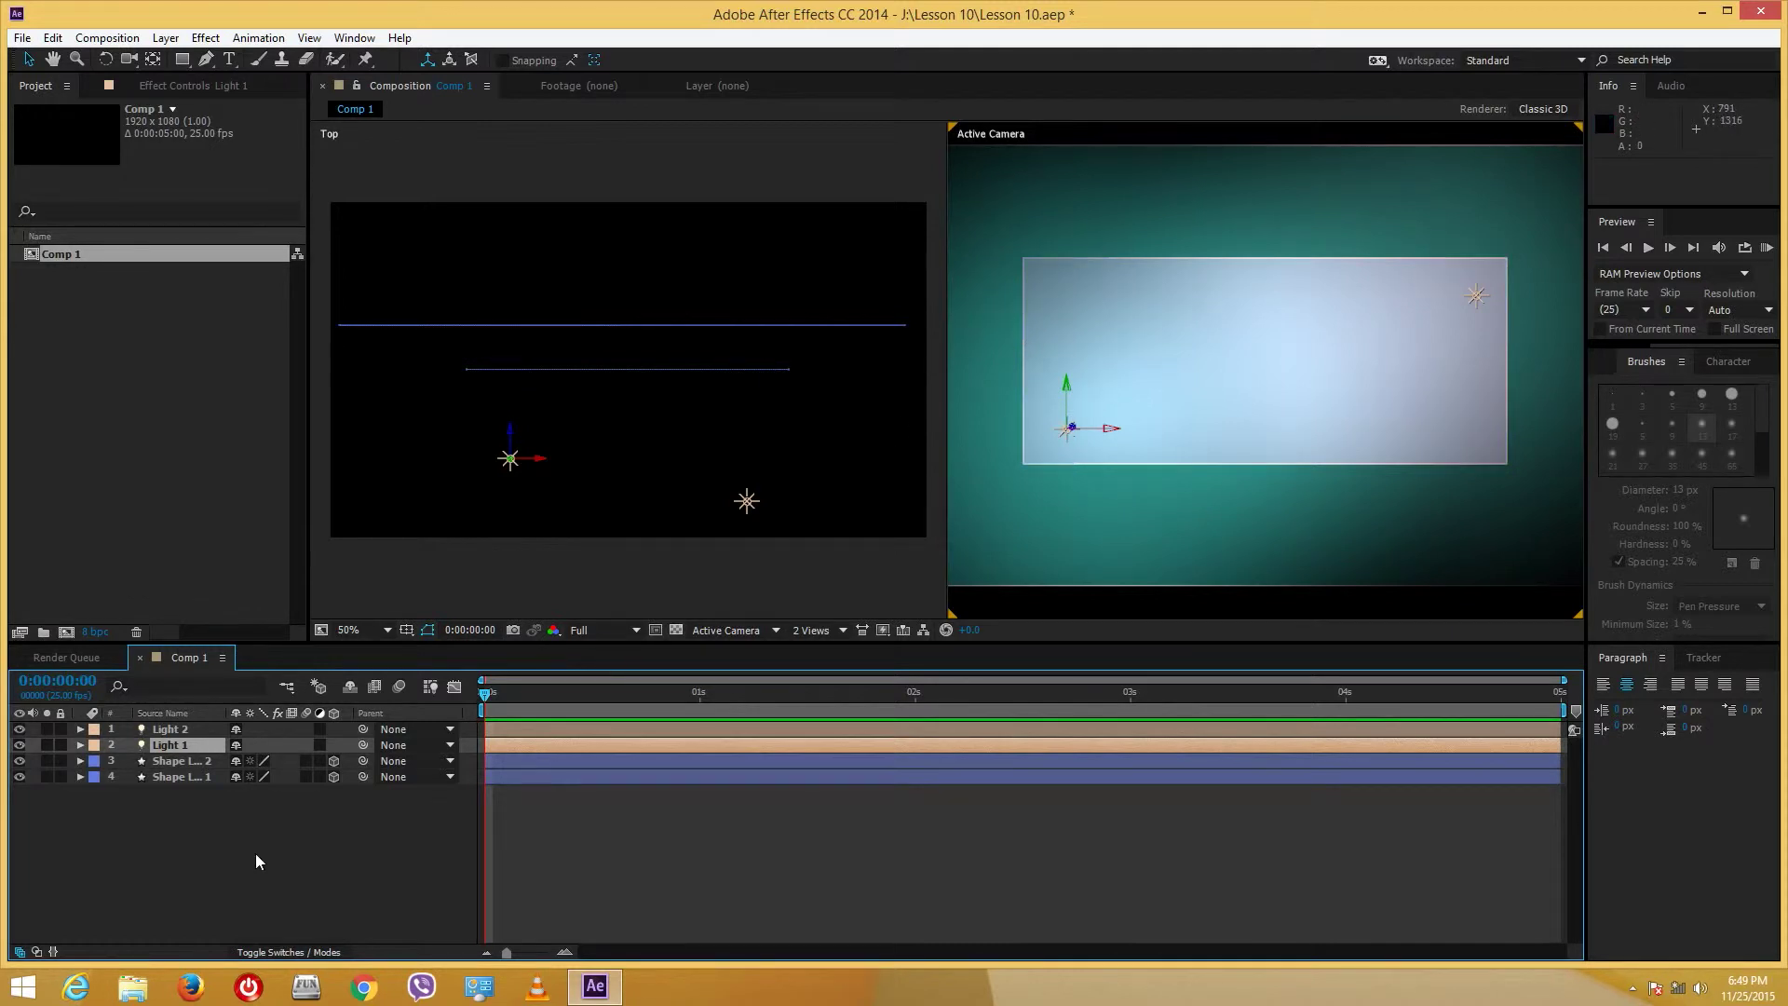
left_click(1026, 555)
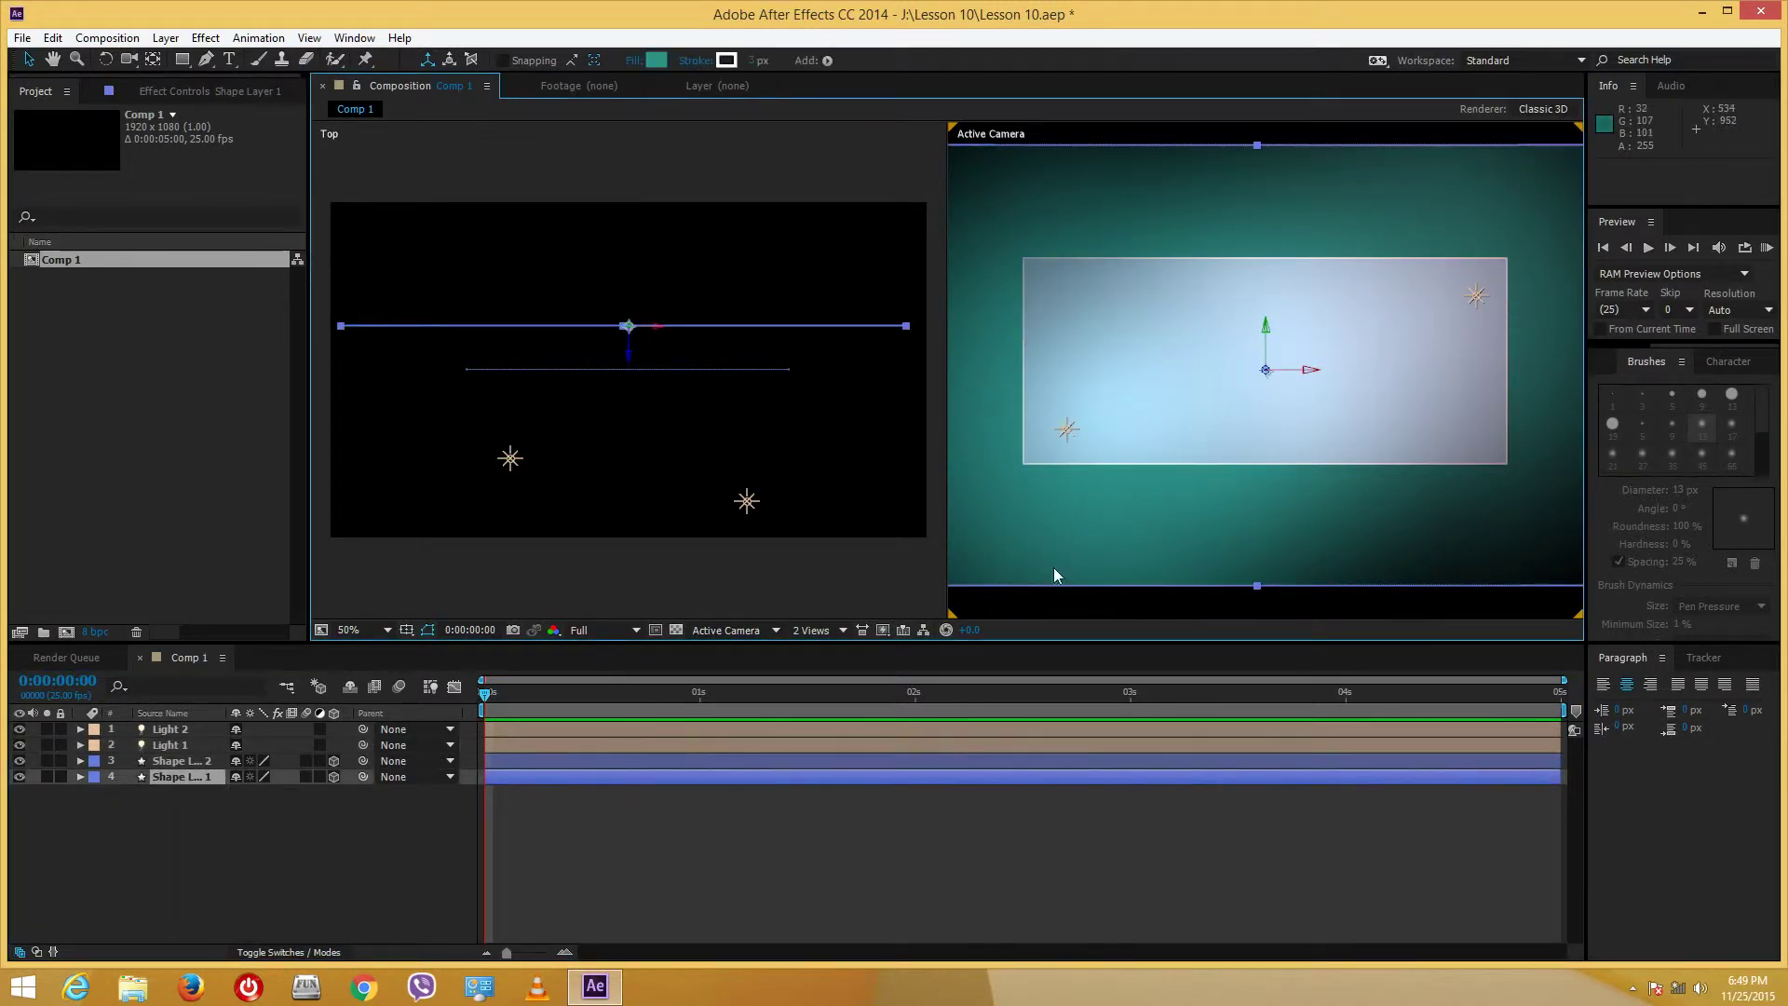
left_click(80, 777)
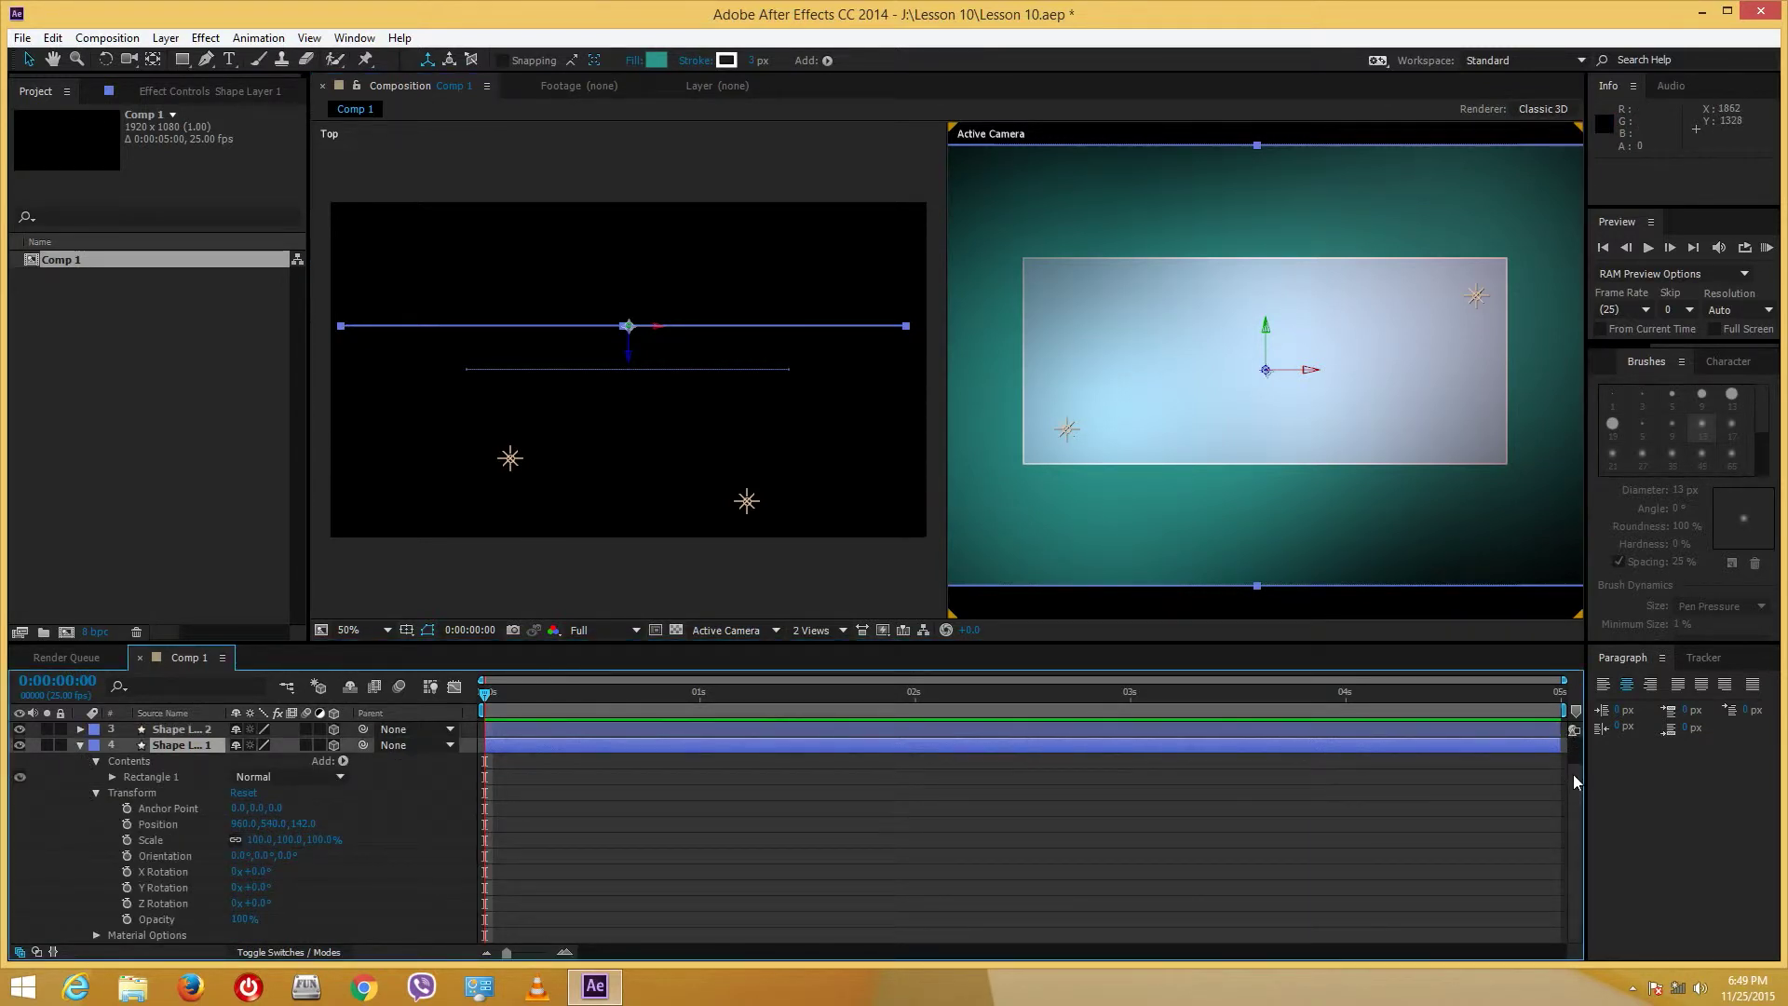
left_click(96, 935)
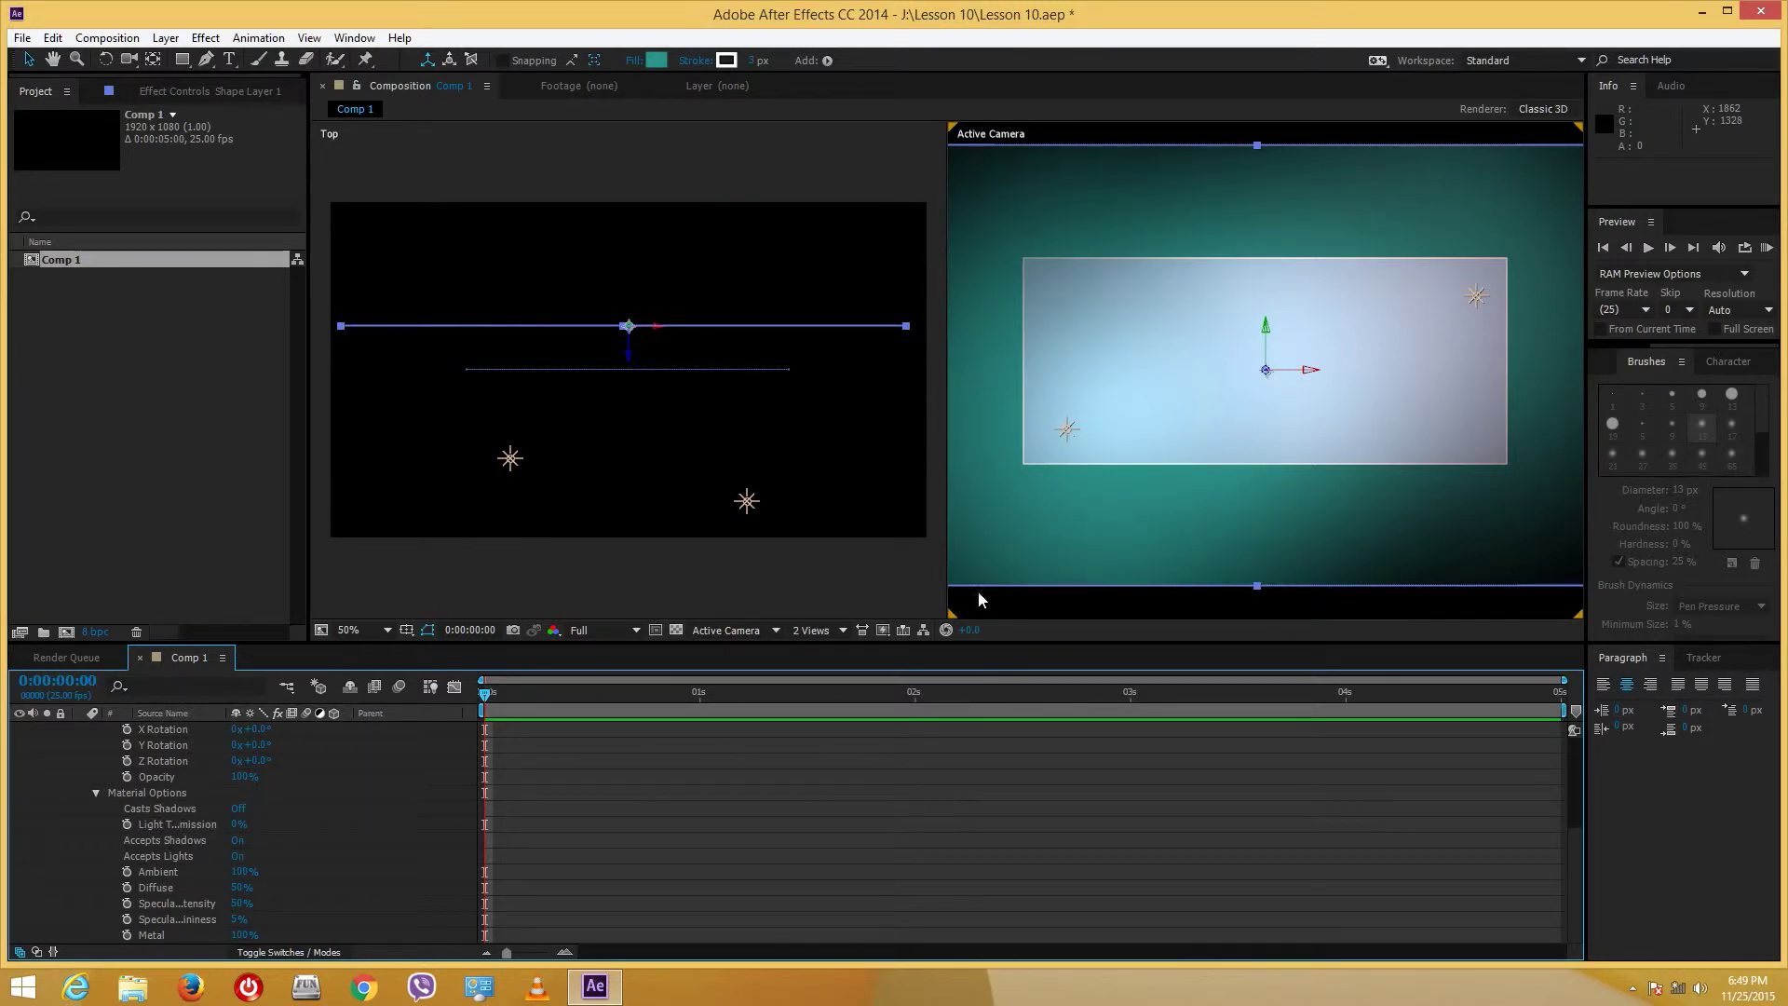
left_click_drag(1577, 842, 1577, 758)
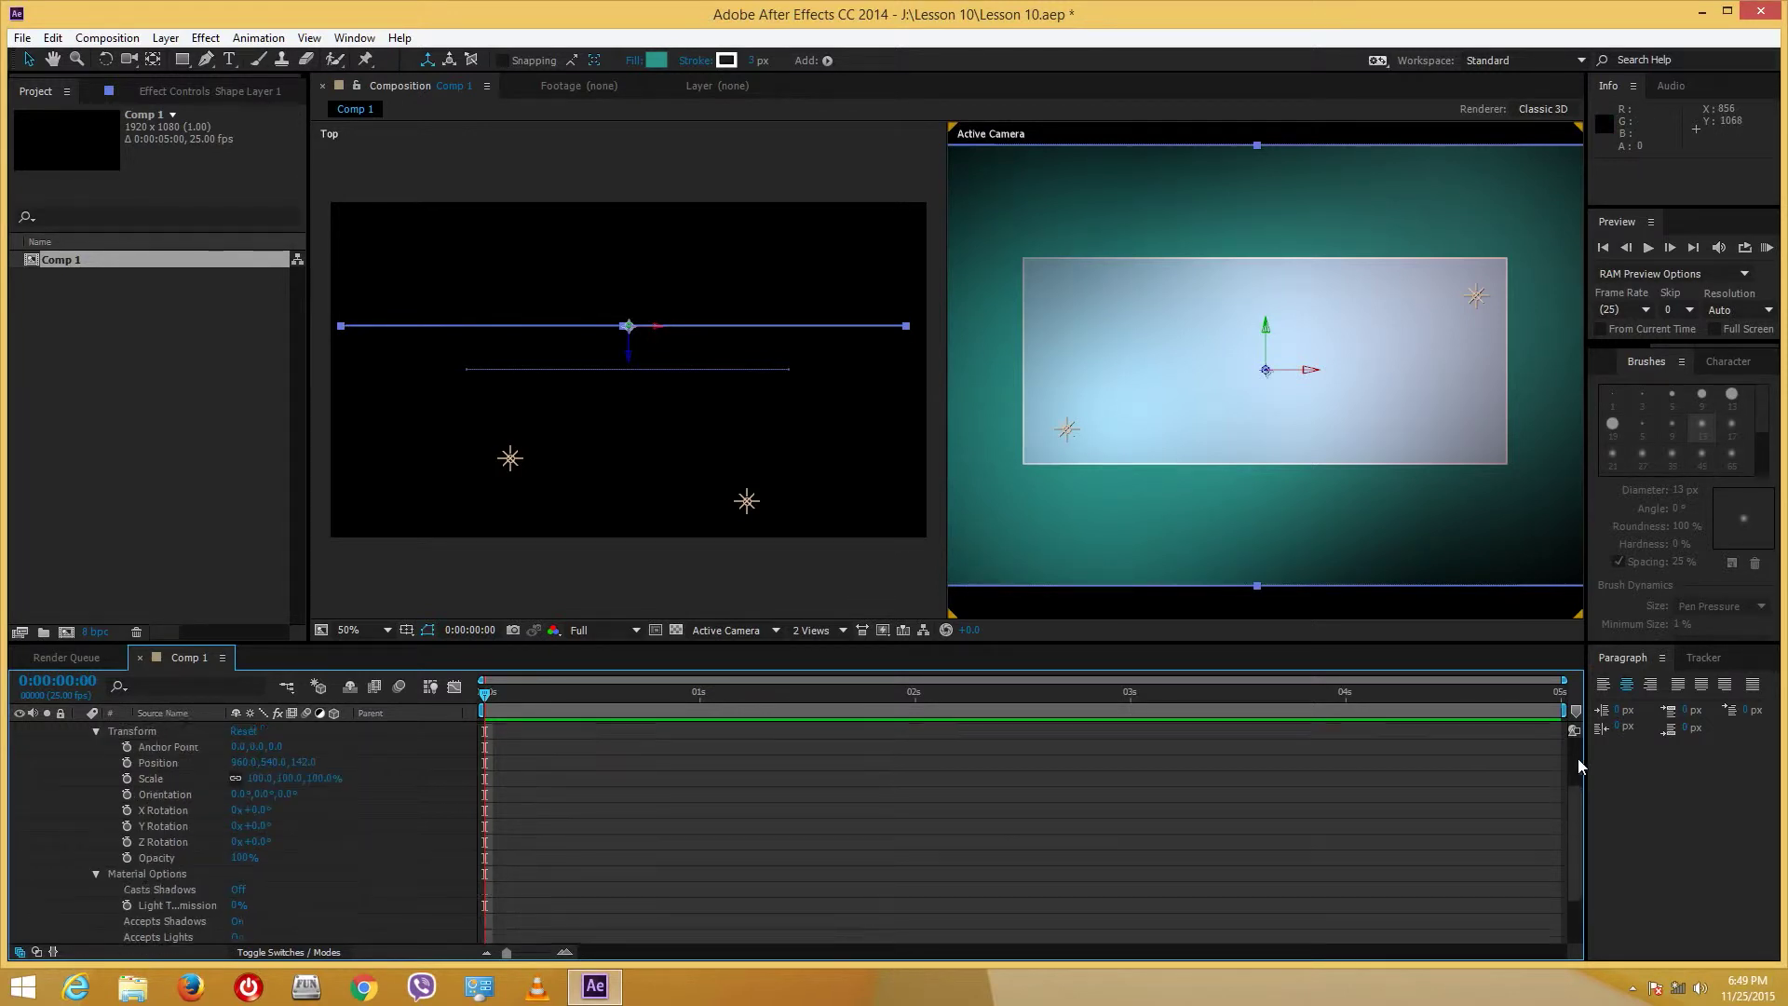
left_click(81, 775)
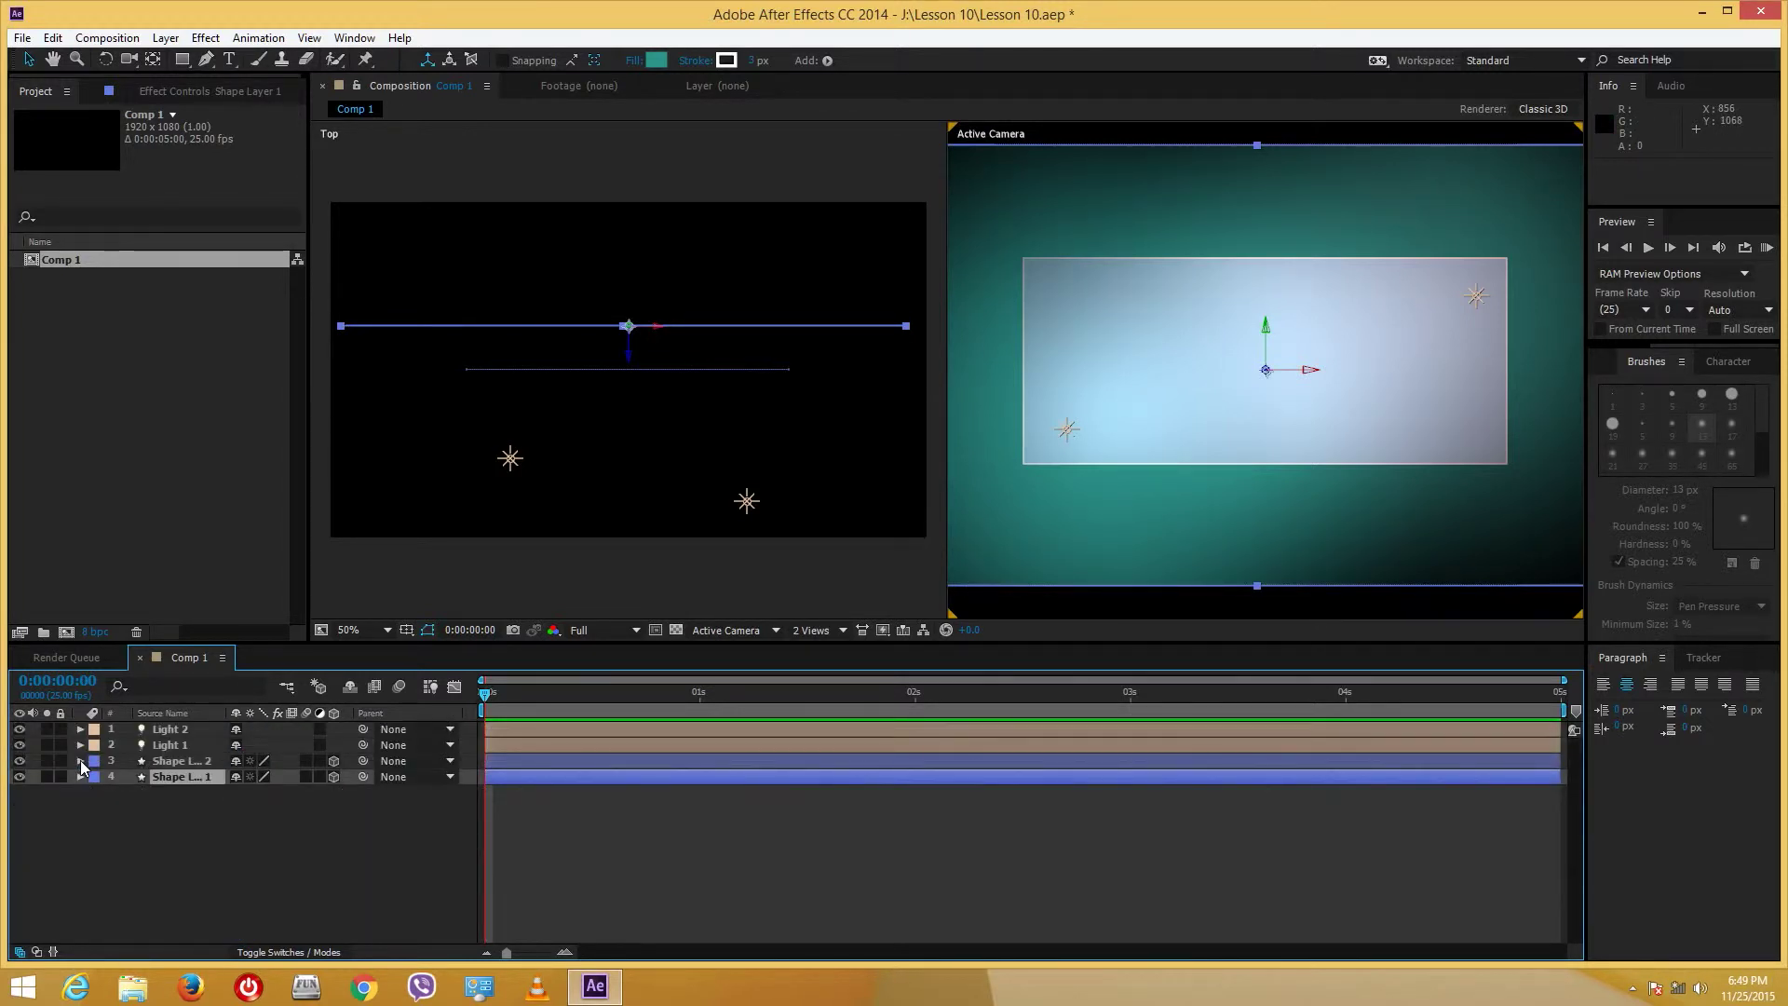
- Turn on Casts Shadows for the light-blue rectangle and move Light 1 right to 760, 652, -285.7
left_click(80, 759)
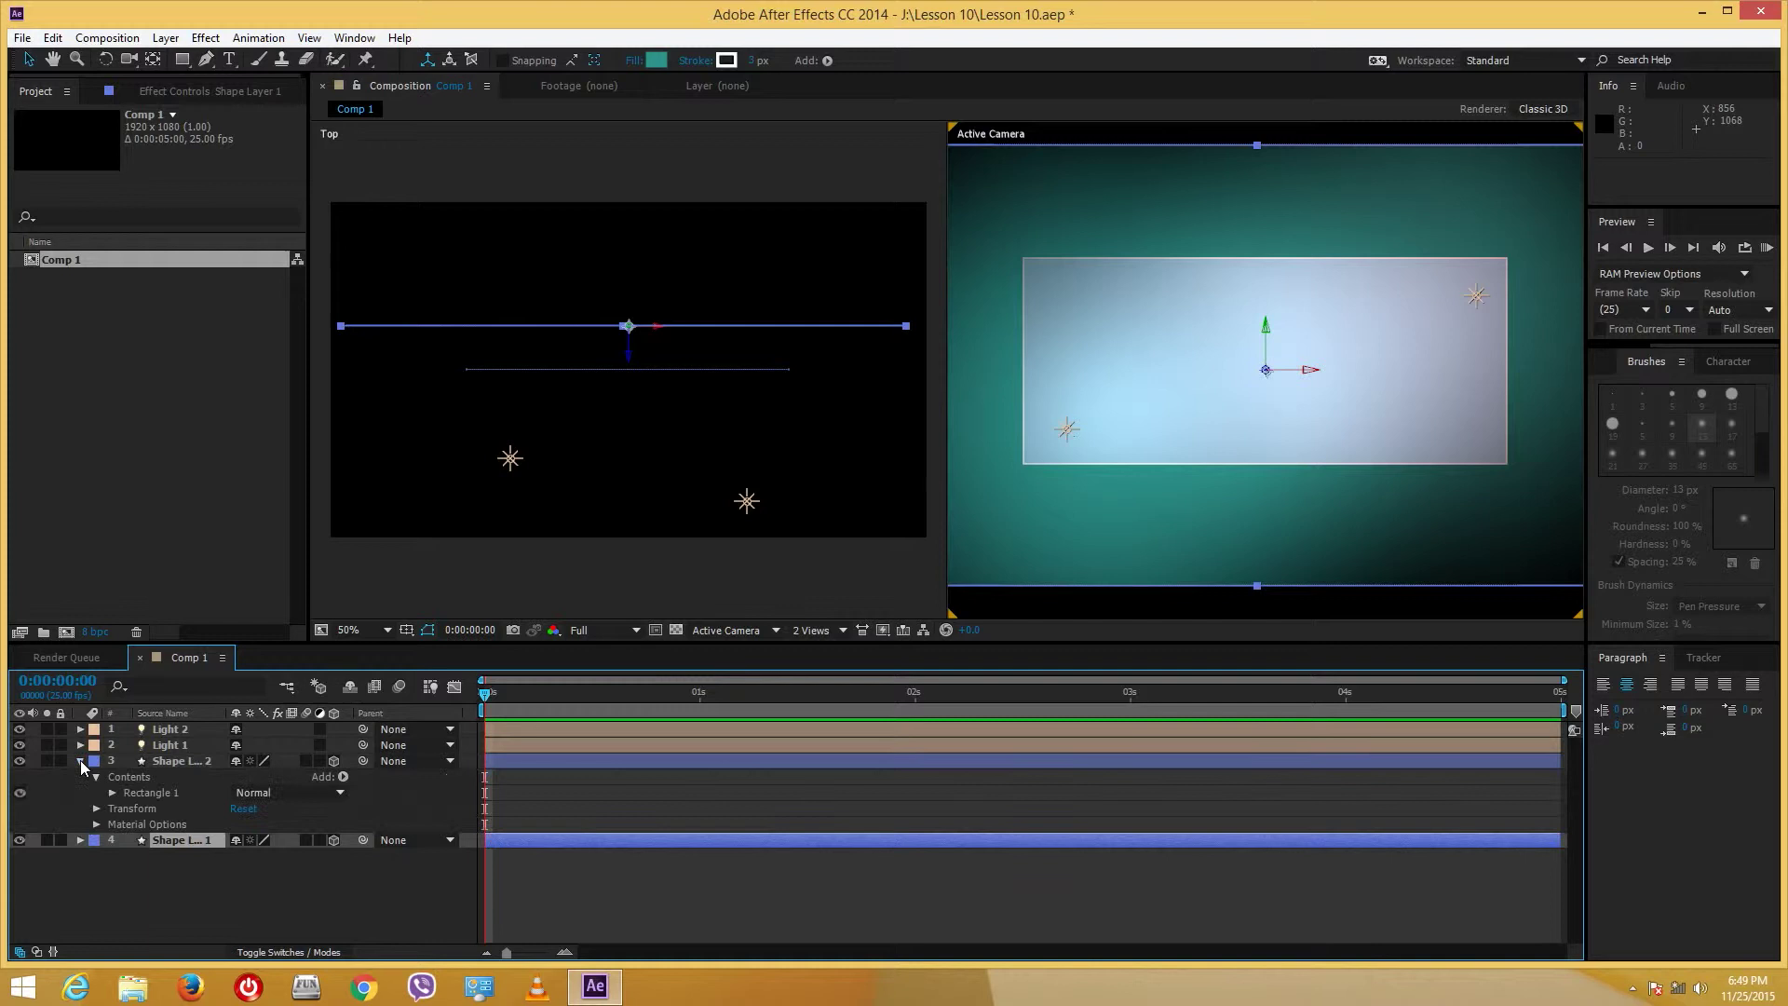
left_click(97, 825)
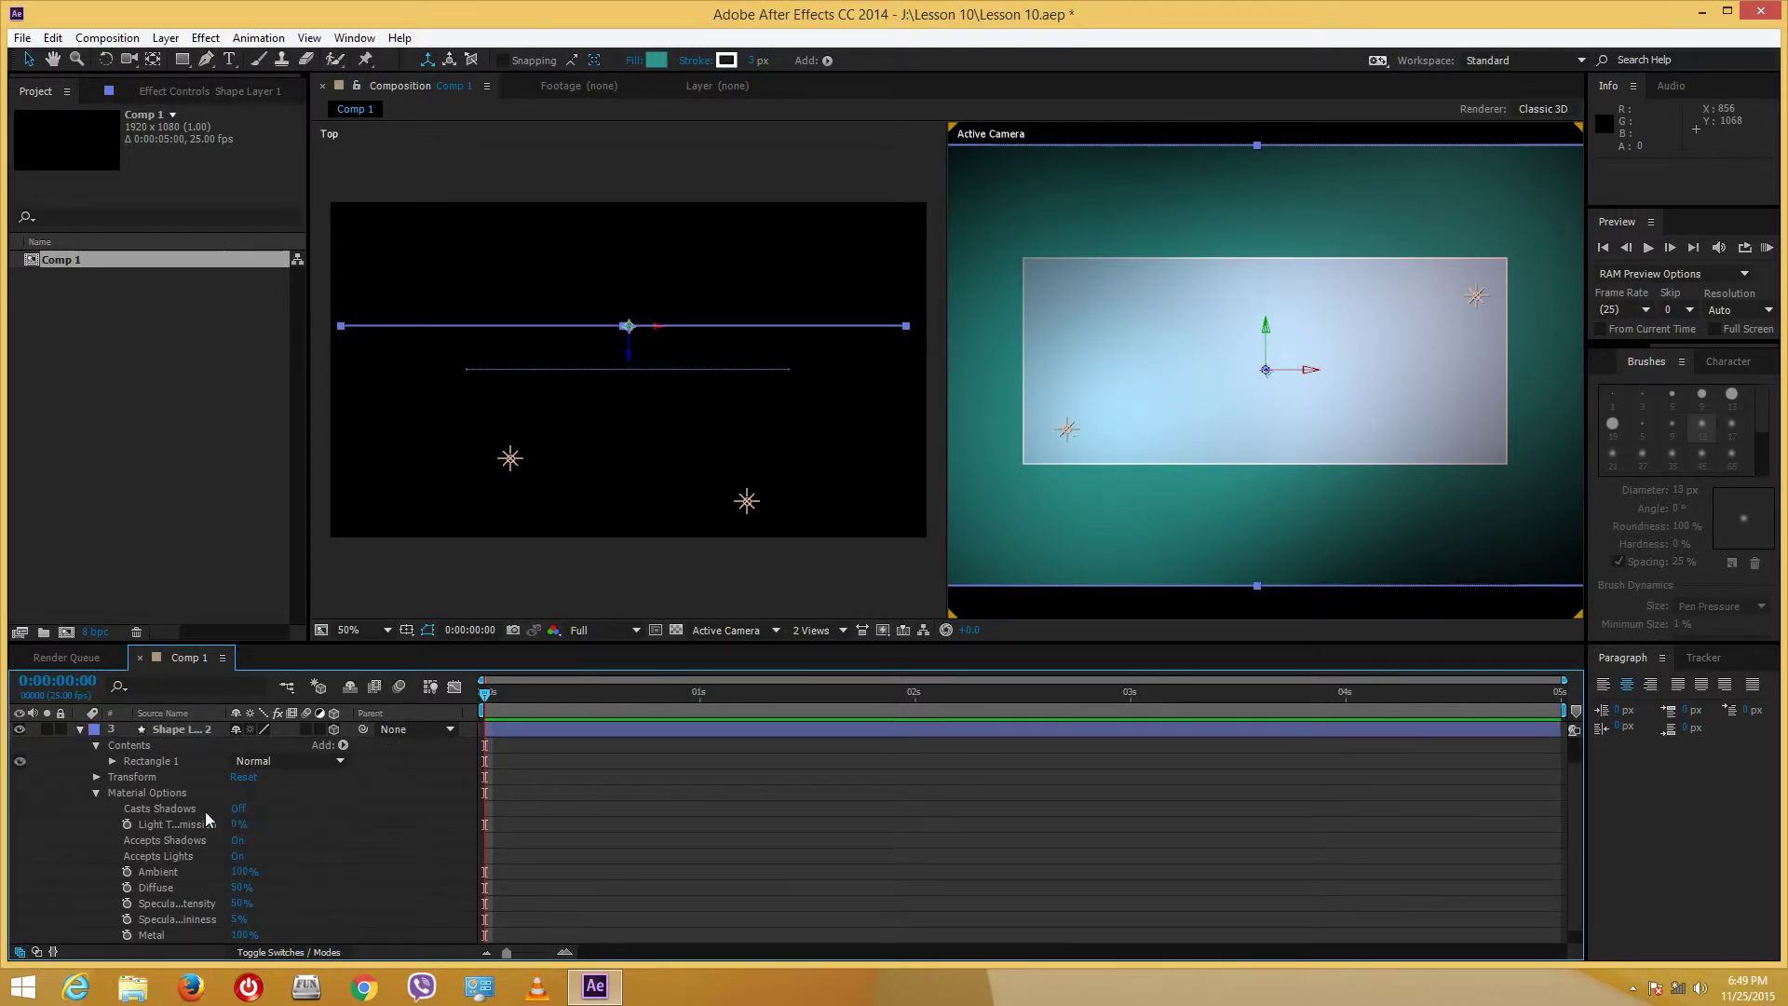
left_click(238, 812)
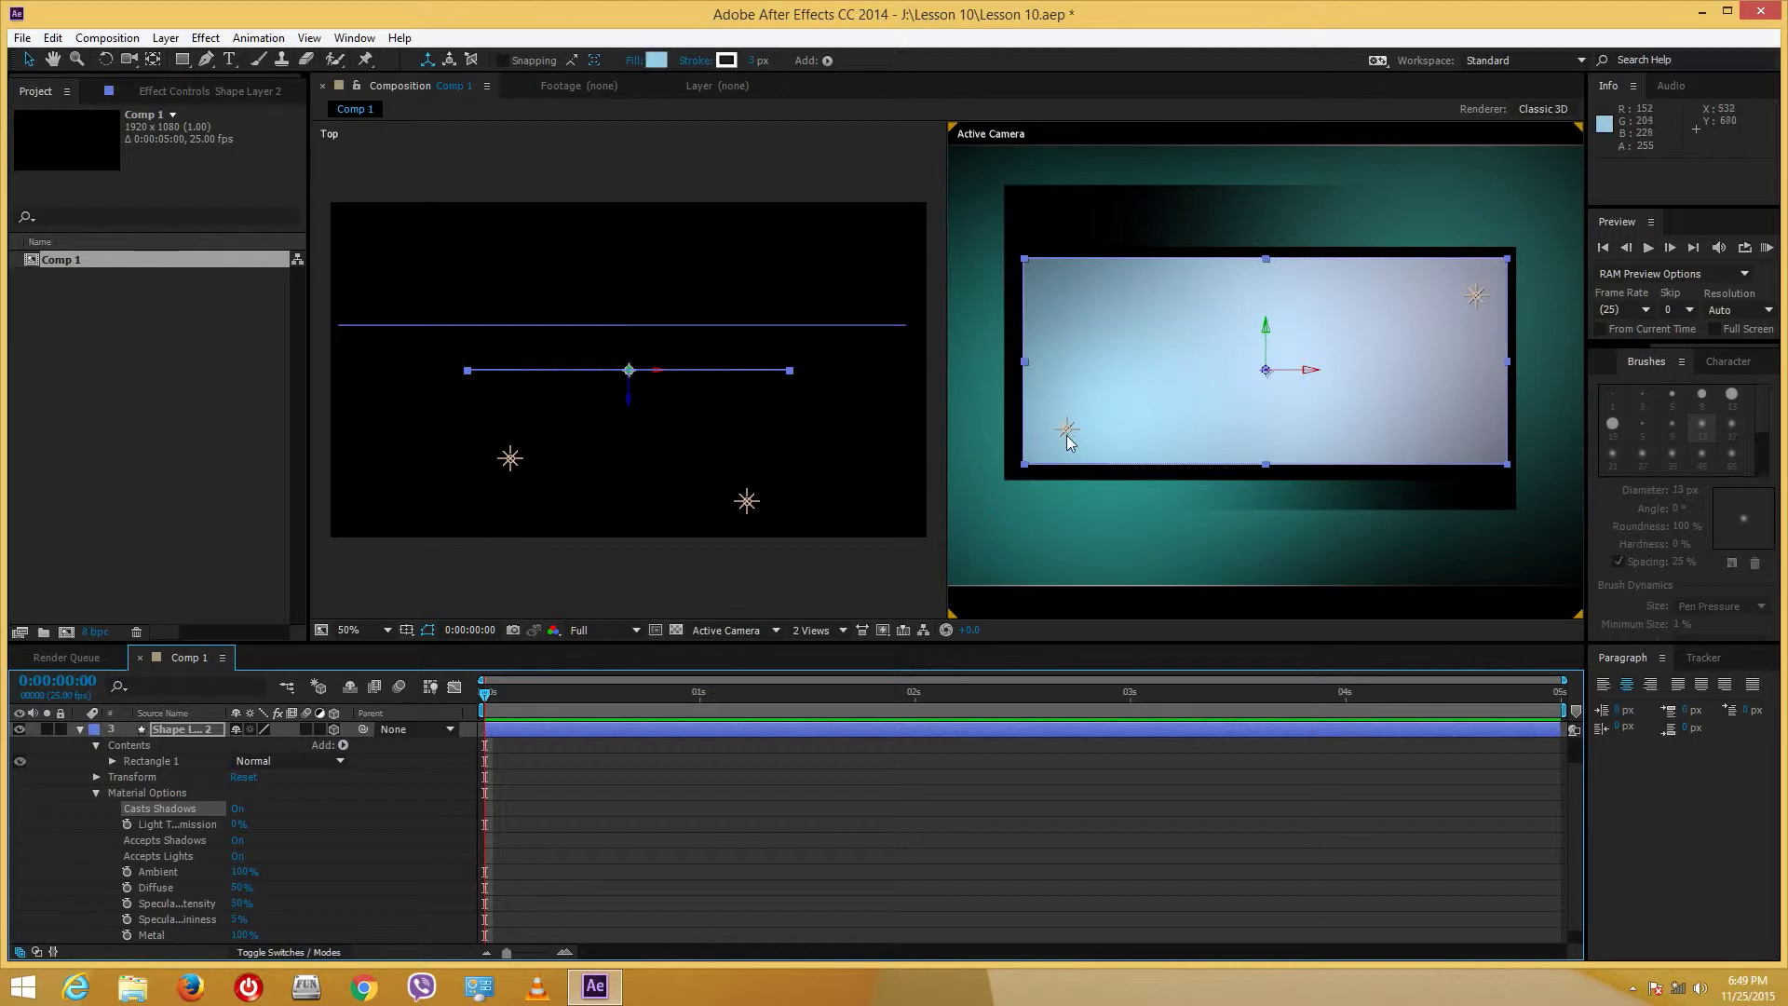
left_click(1067, 429)
left_click_drag(1092, 435, 1190, 426)
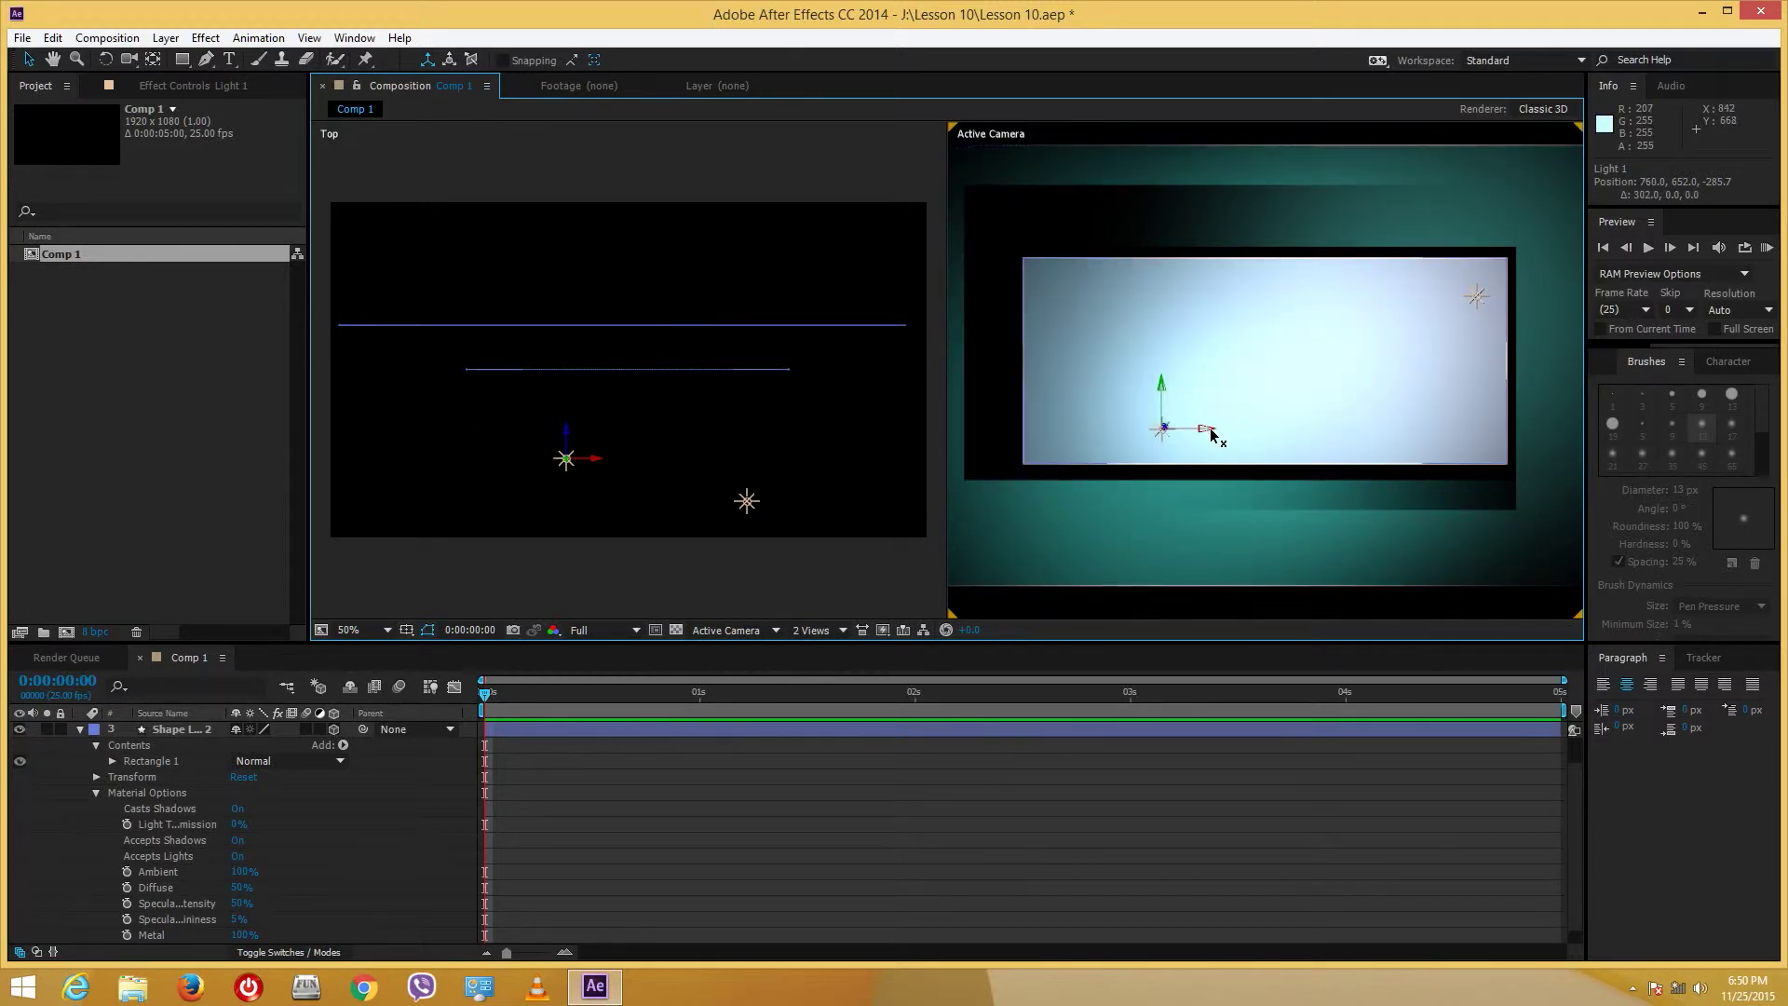
- Drag Light 1 left to 548, 652, -285.7 near the rectangle's lower-left corner
left_click_drag(1213, 434, 1099, 434)
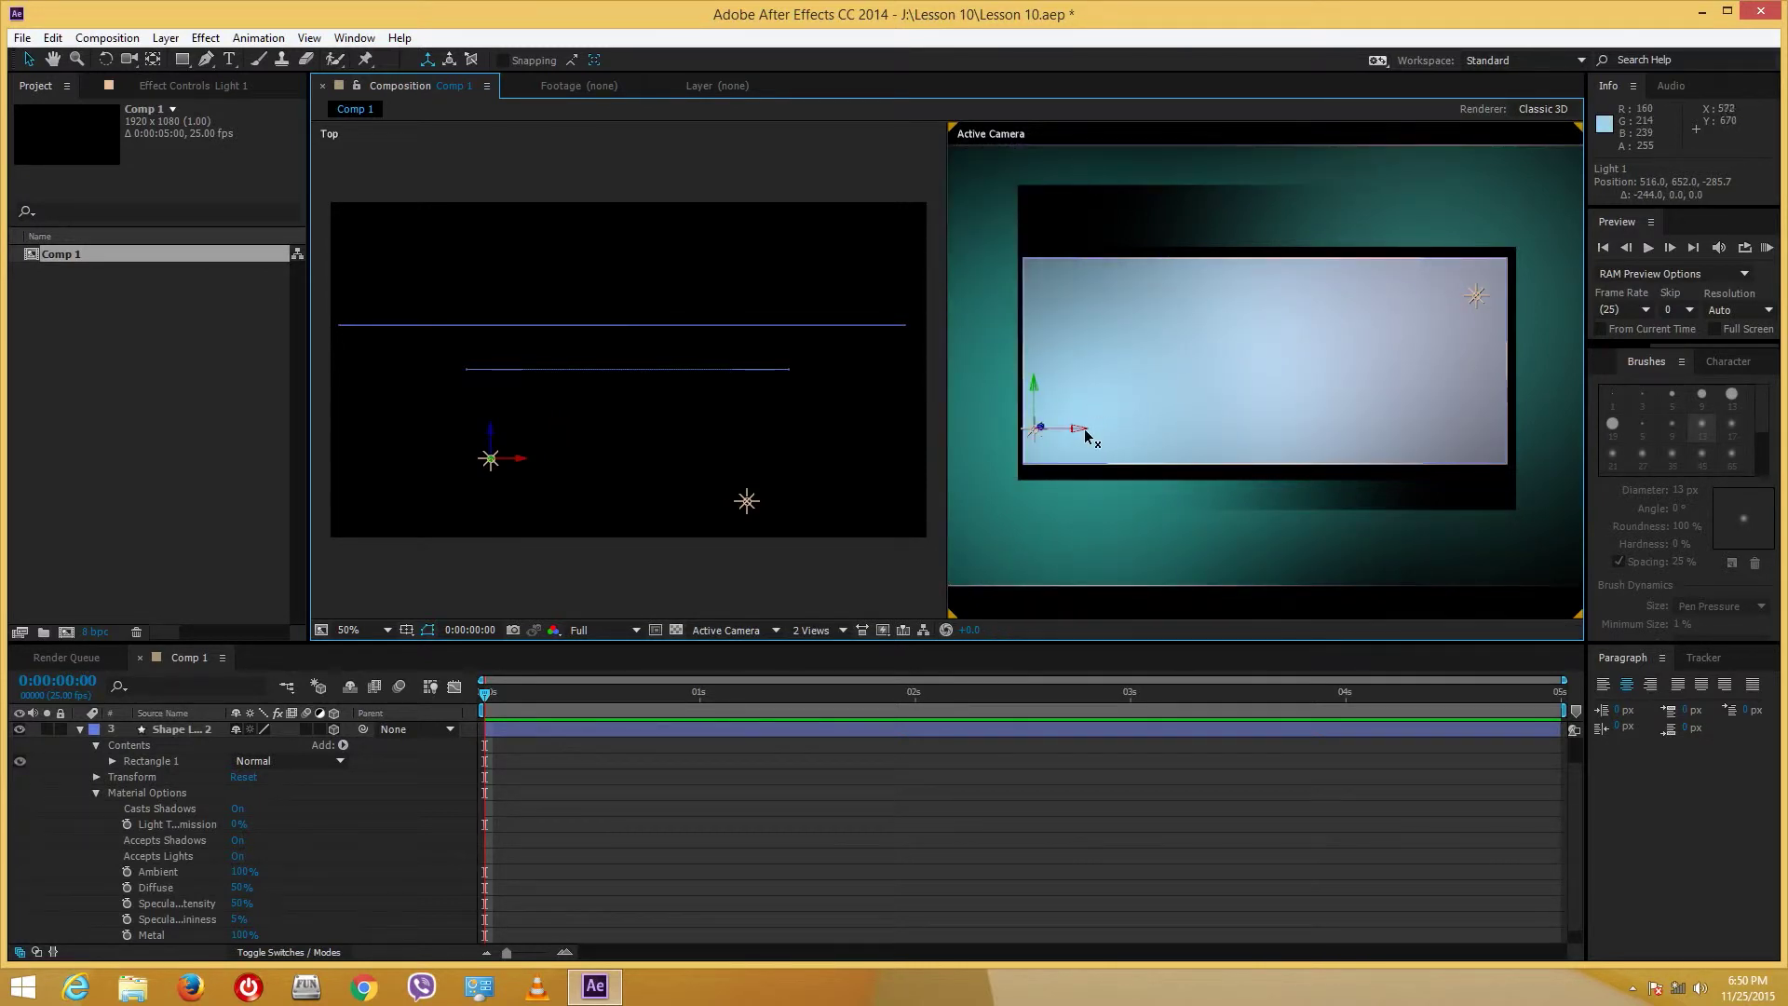
left_click_drag(1080, 436, 1103, 434)
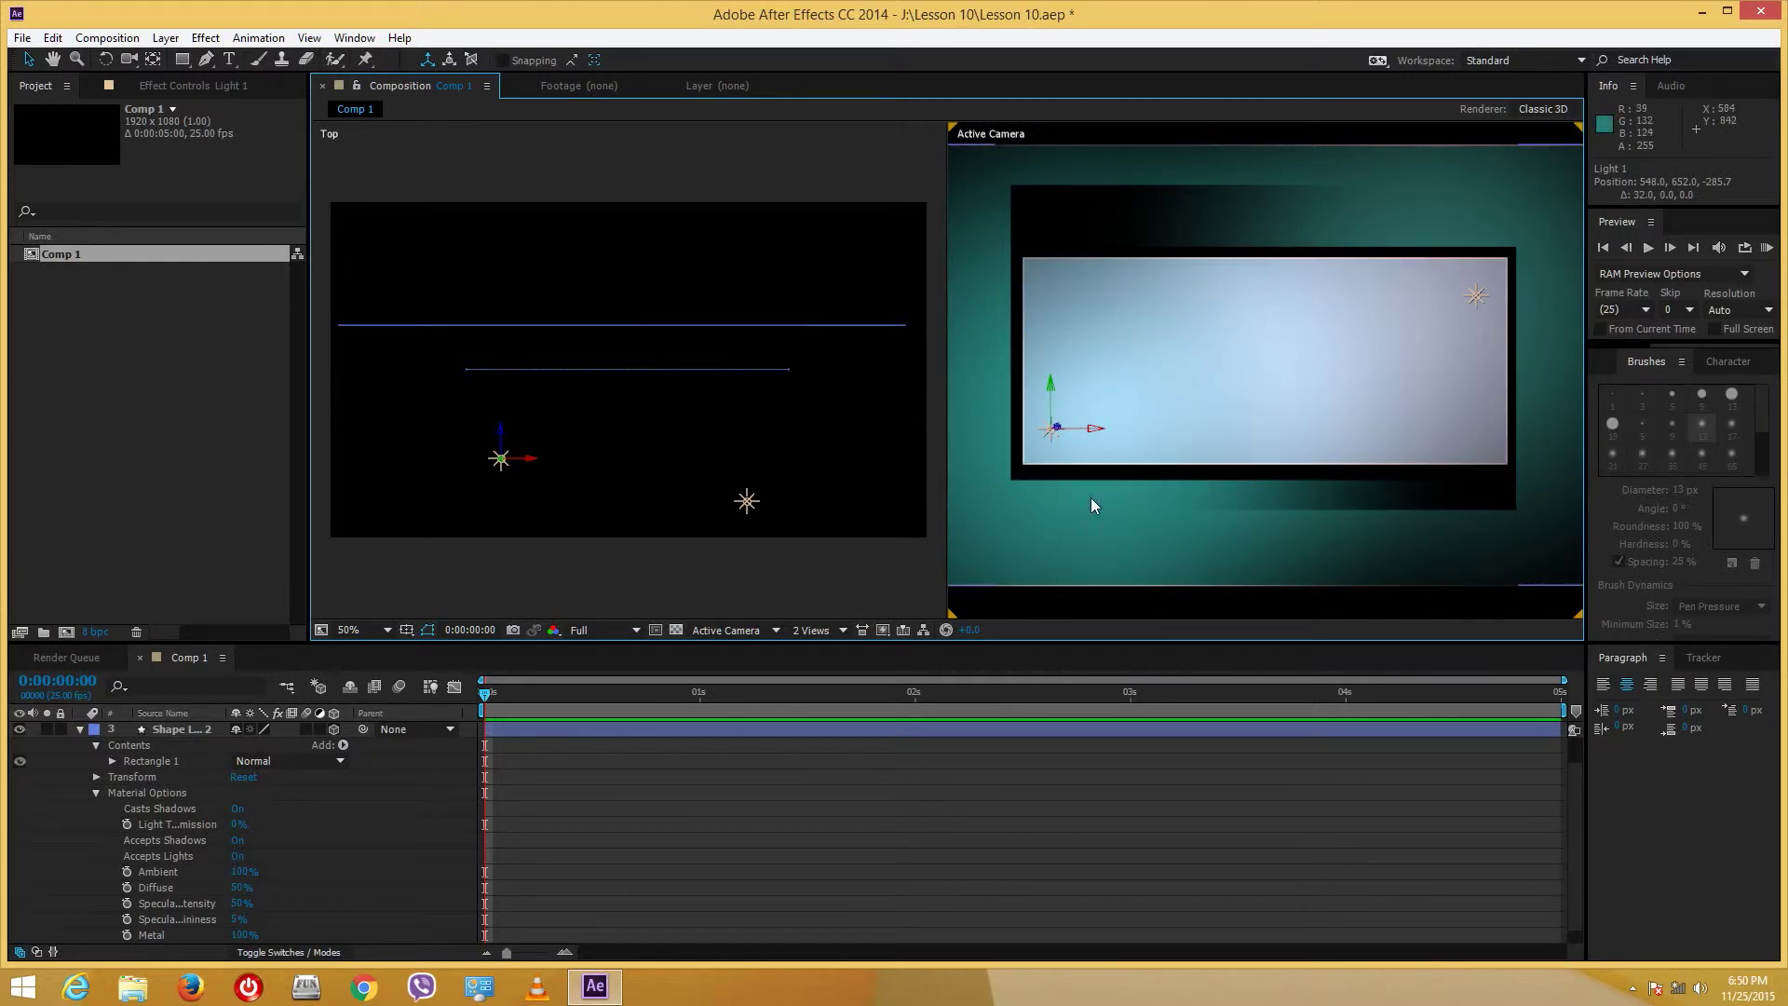
left_click(734, 630)
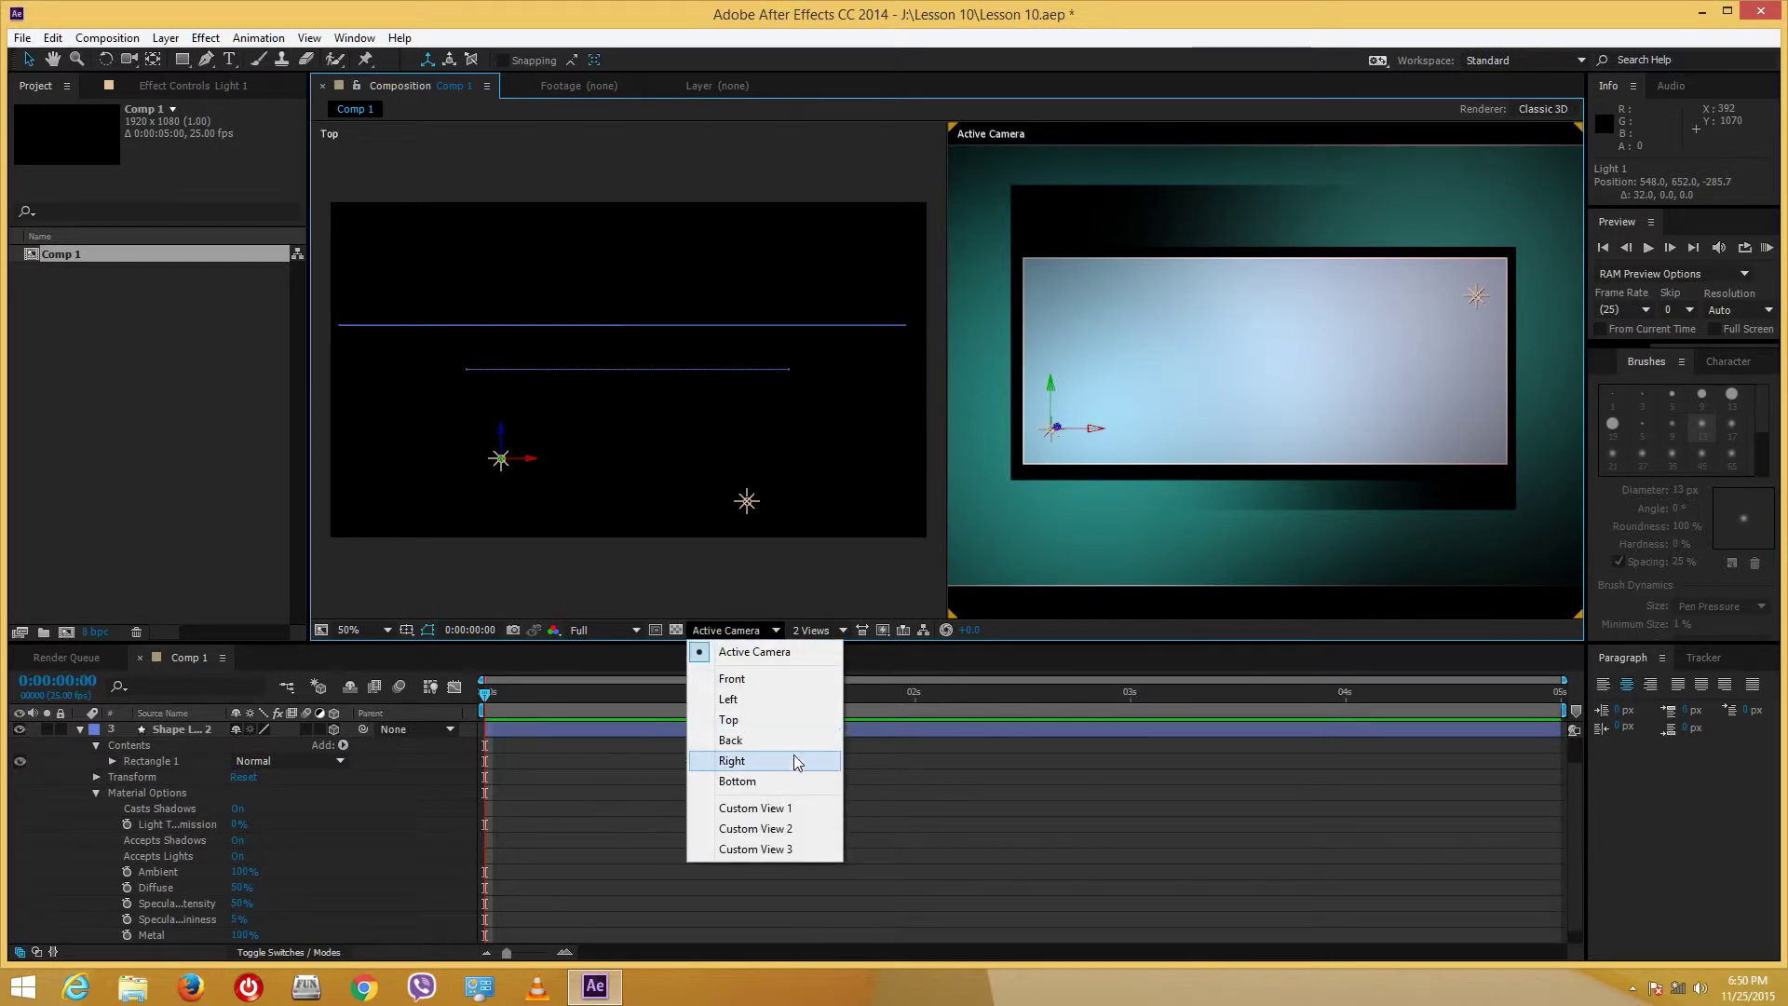
- Return the viewer to Active Camera and switch the layout to a single view
left_click(773, 680)
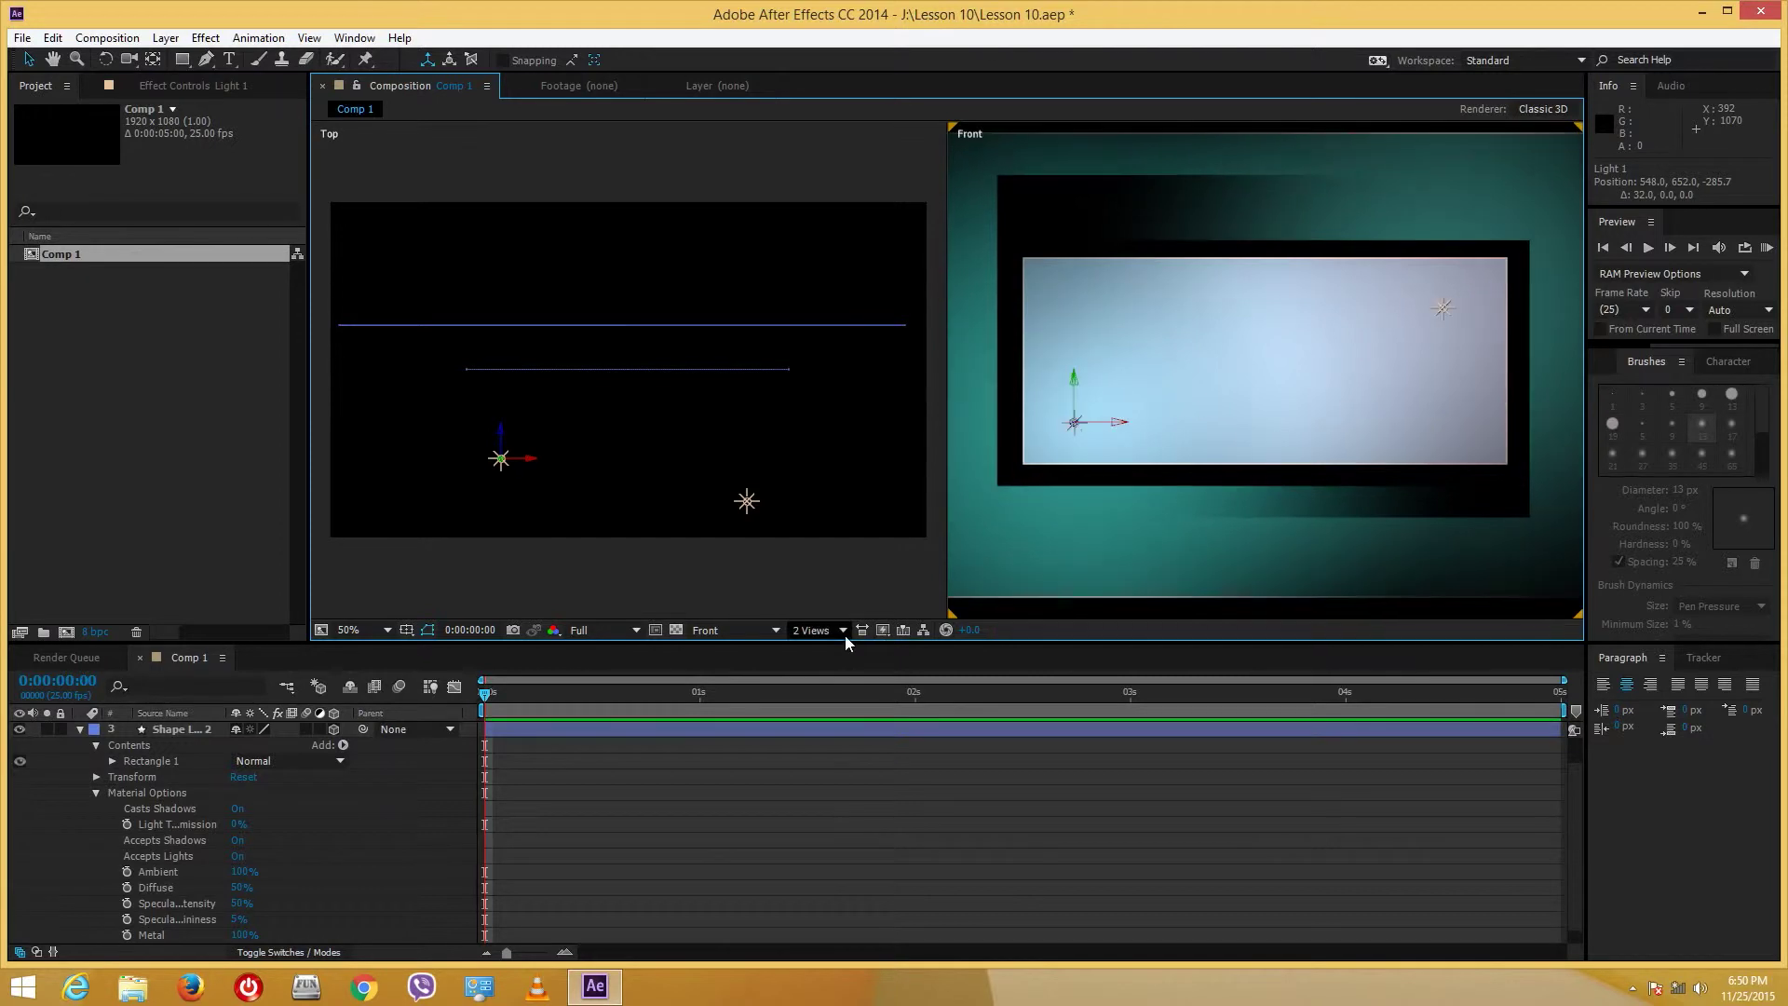
left_click(764, 631)
left_click(752, 651)
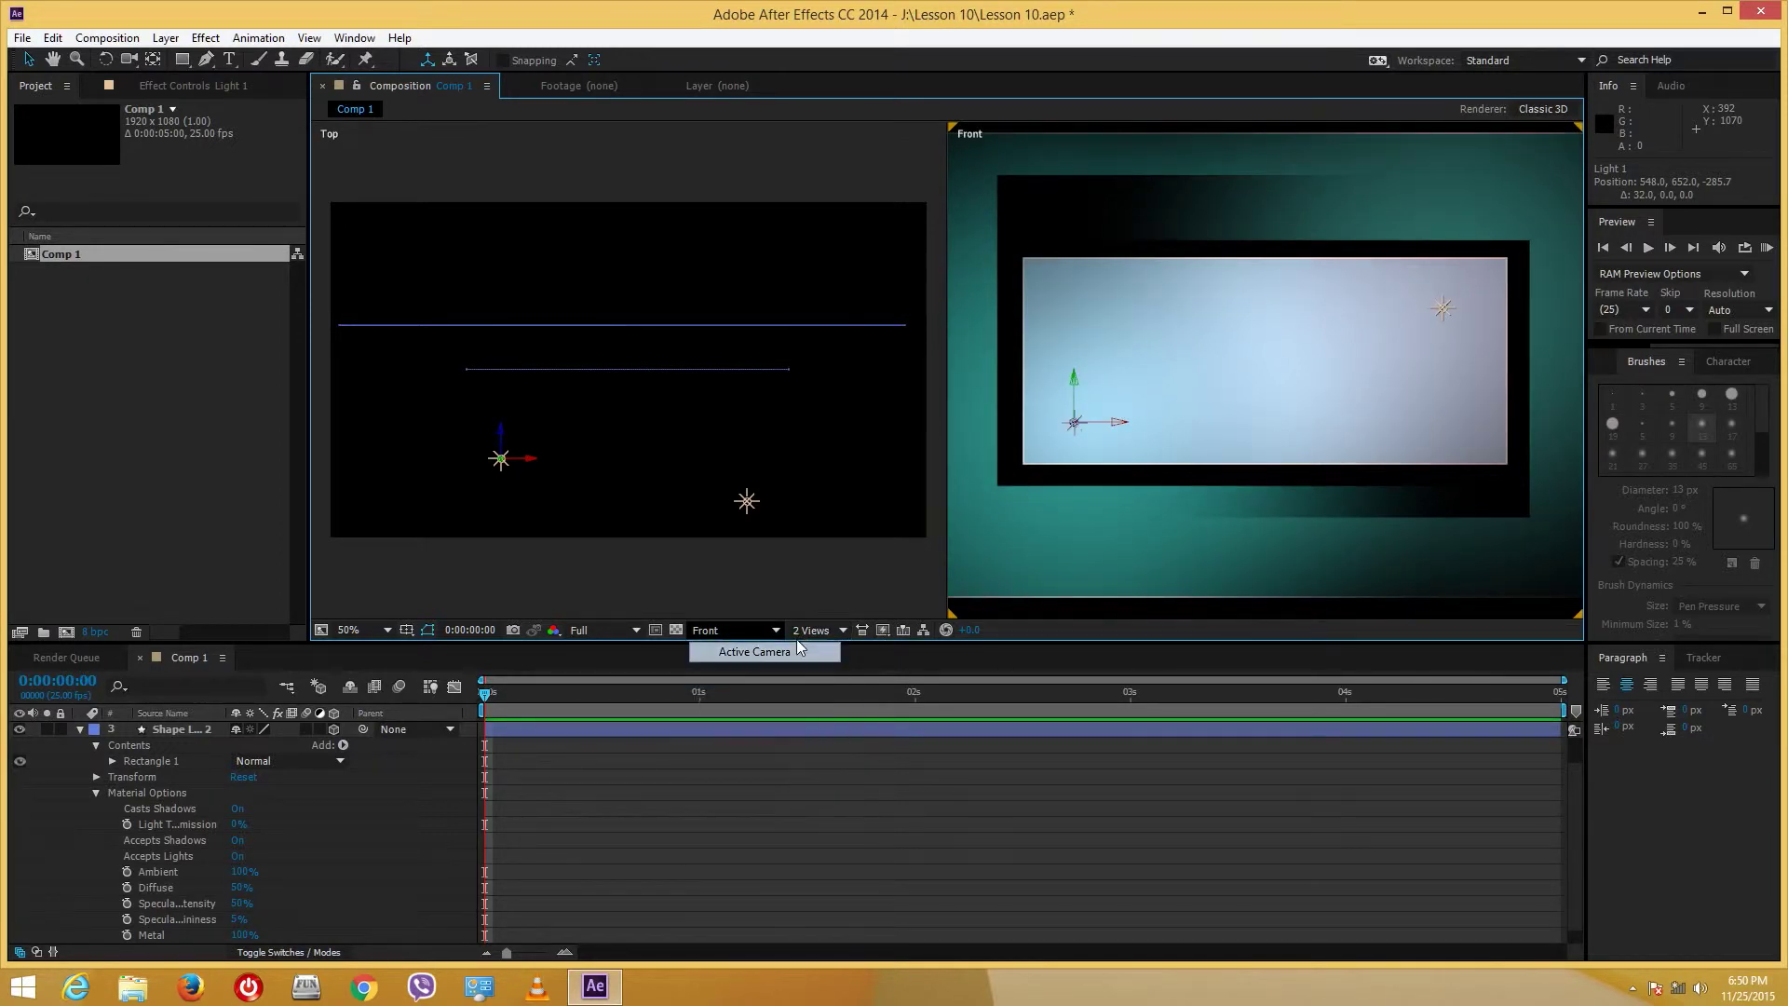
left_click(812, 630)
left_click(843, 653)
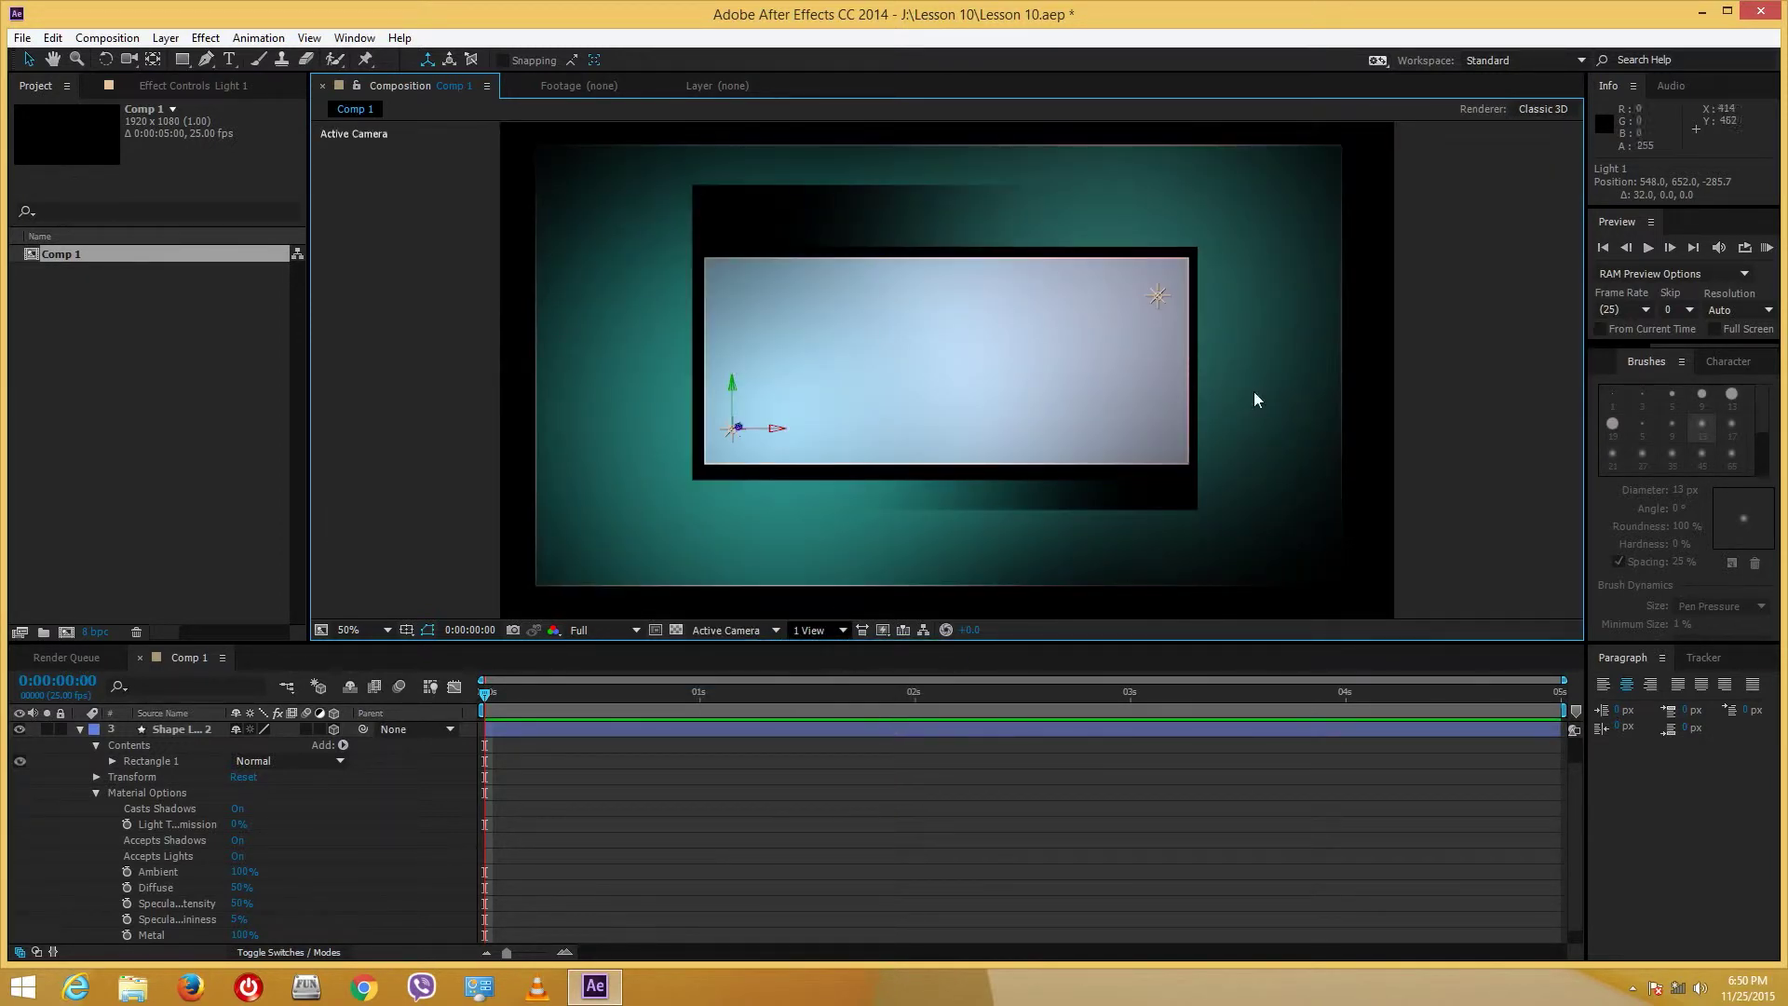
- Move Light 1 left off the rectangle onto the teal area, to 280, 652, -285.7
left_click(1422, 346)
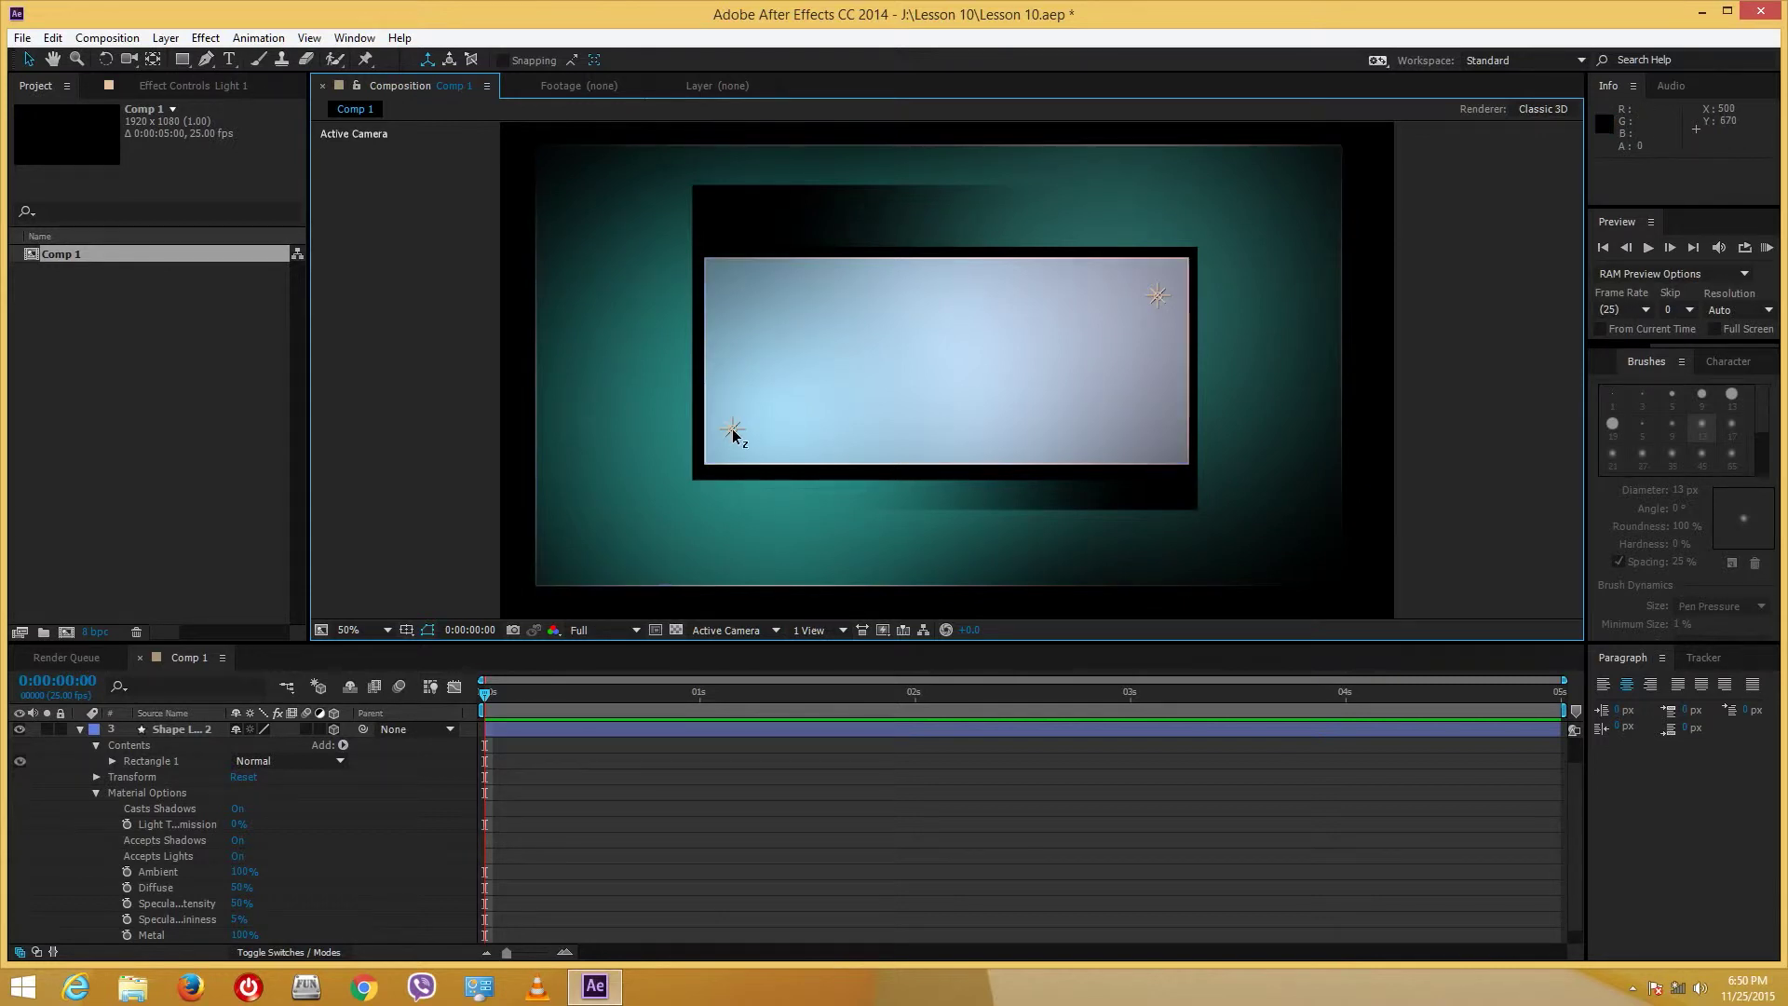
left_click(732, 429)
left_click_drag(776, 435, 655, 434)
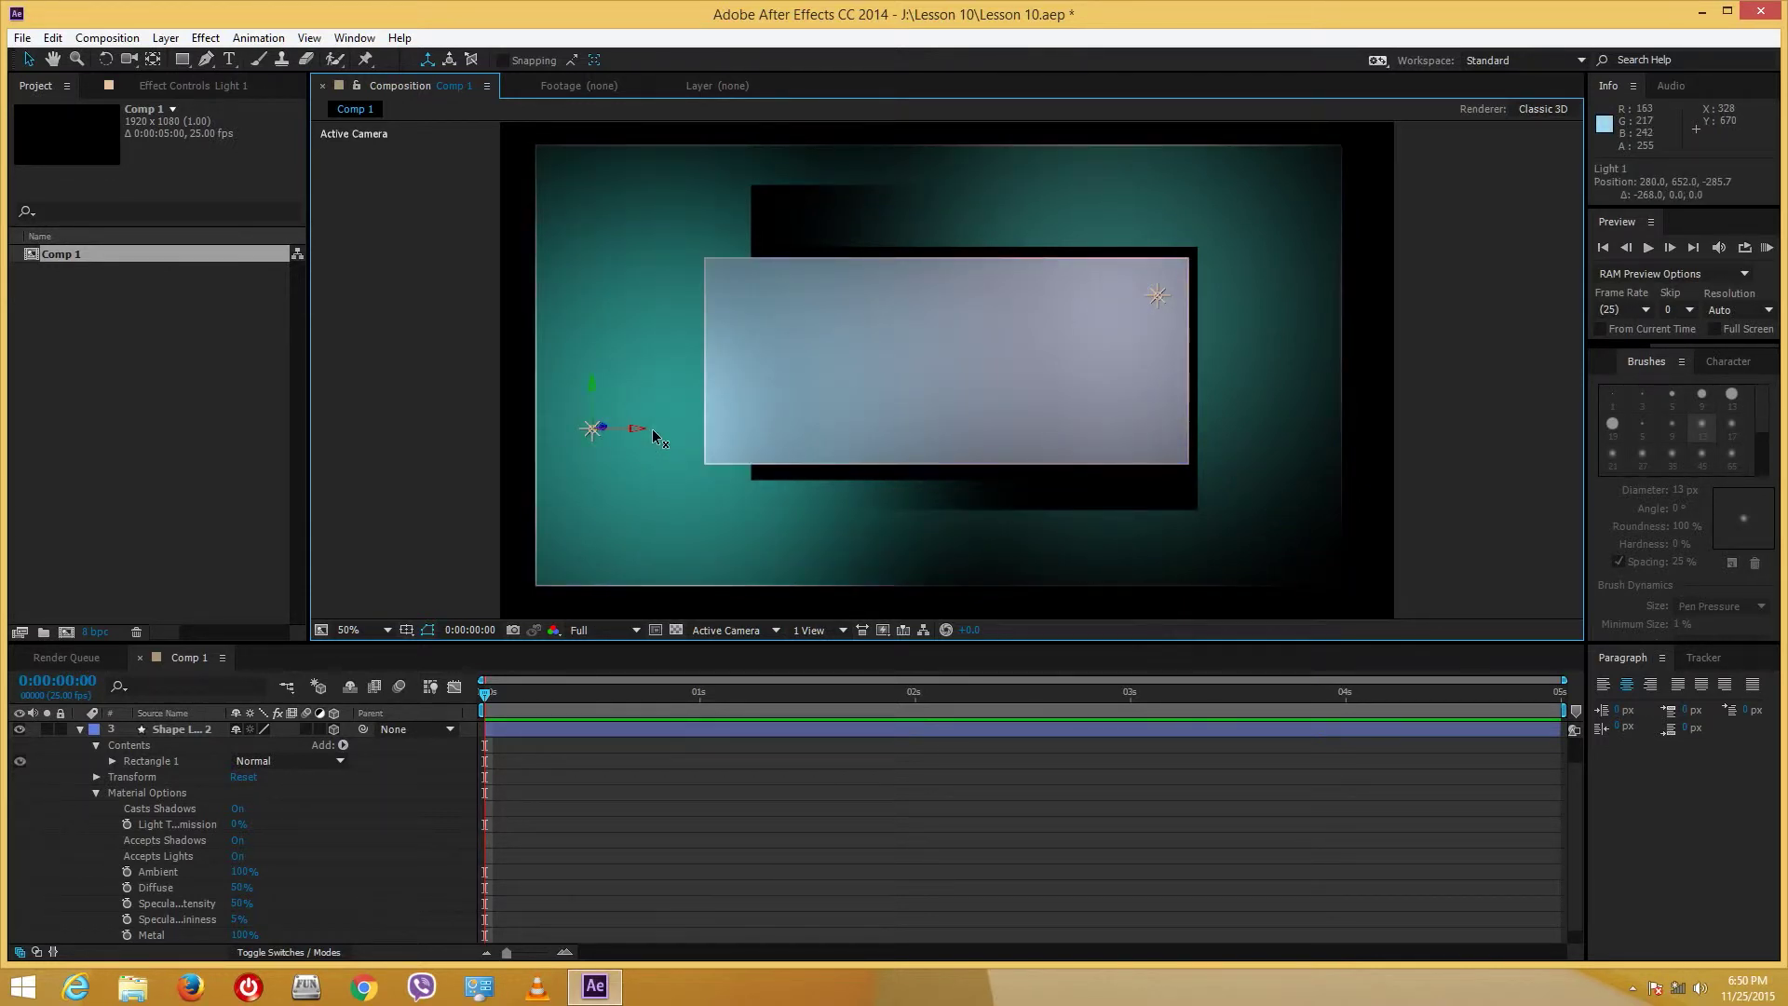
left_click(615, 628)
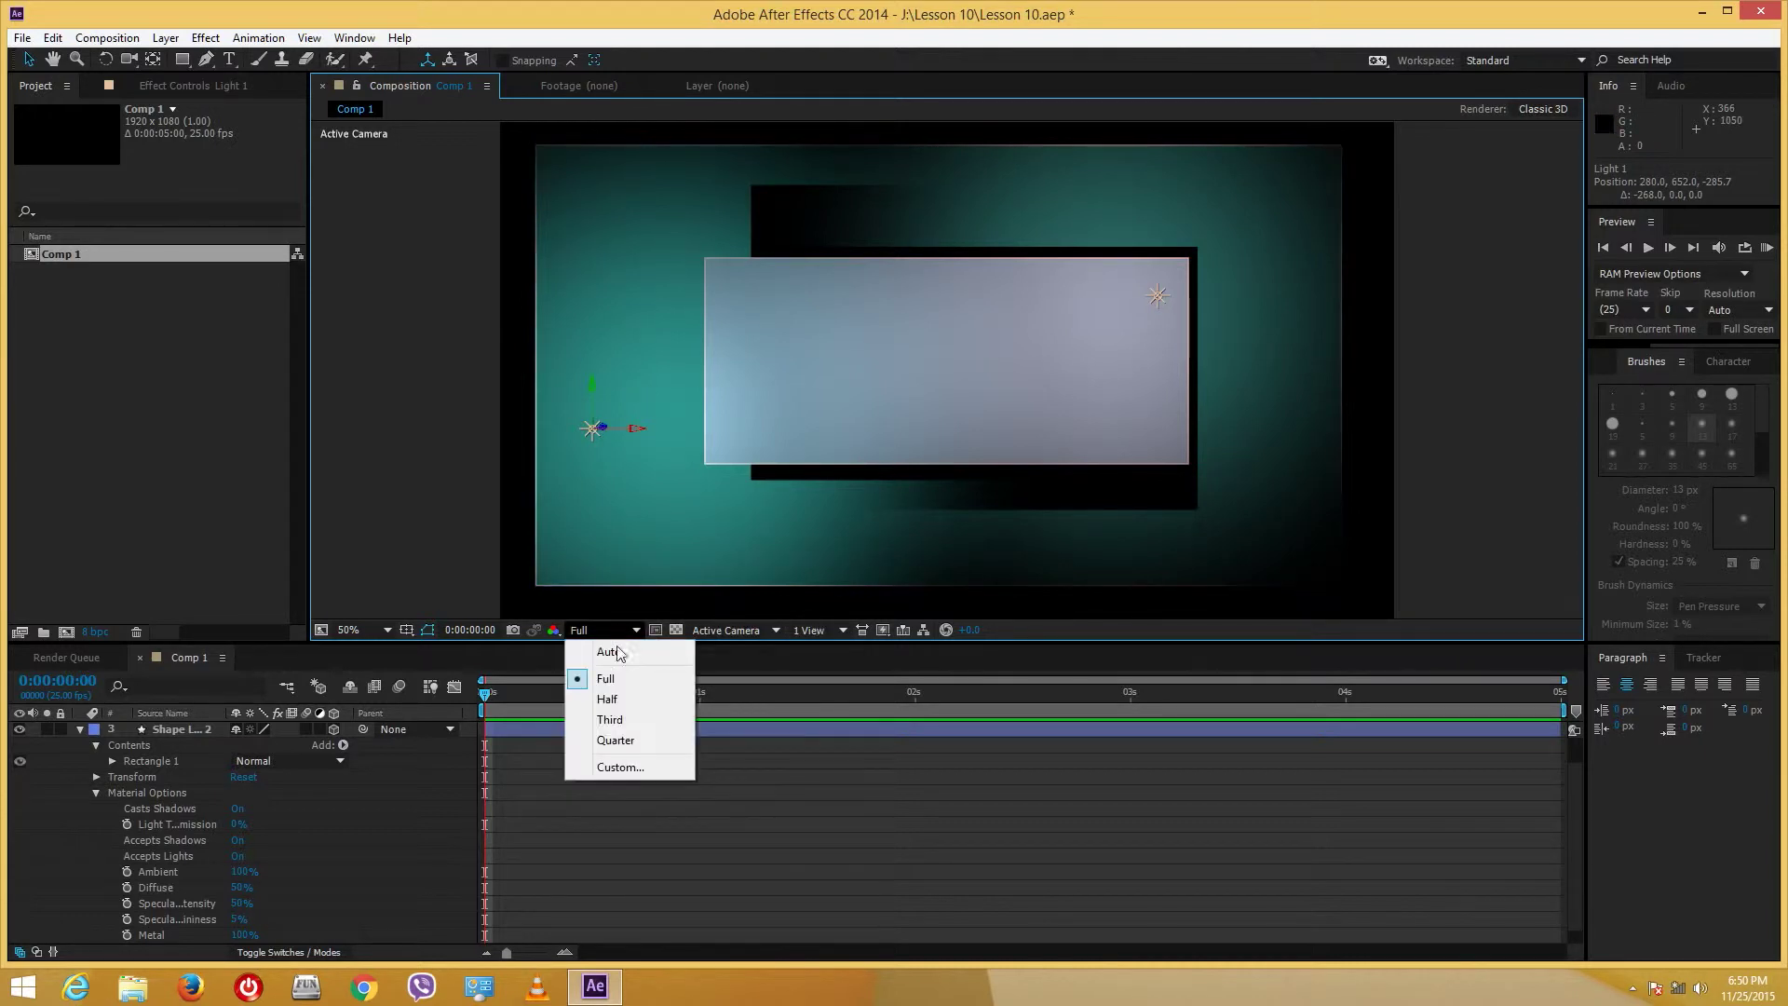
- Preview at Quarter resolution with Fast Draft, nudge Light 1 right to X 314, and collapse Shape Layer 2
left_click(629, 746)
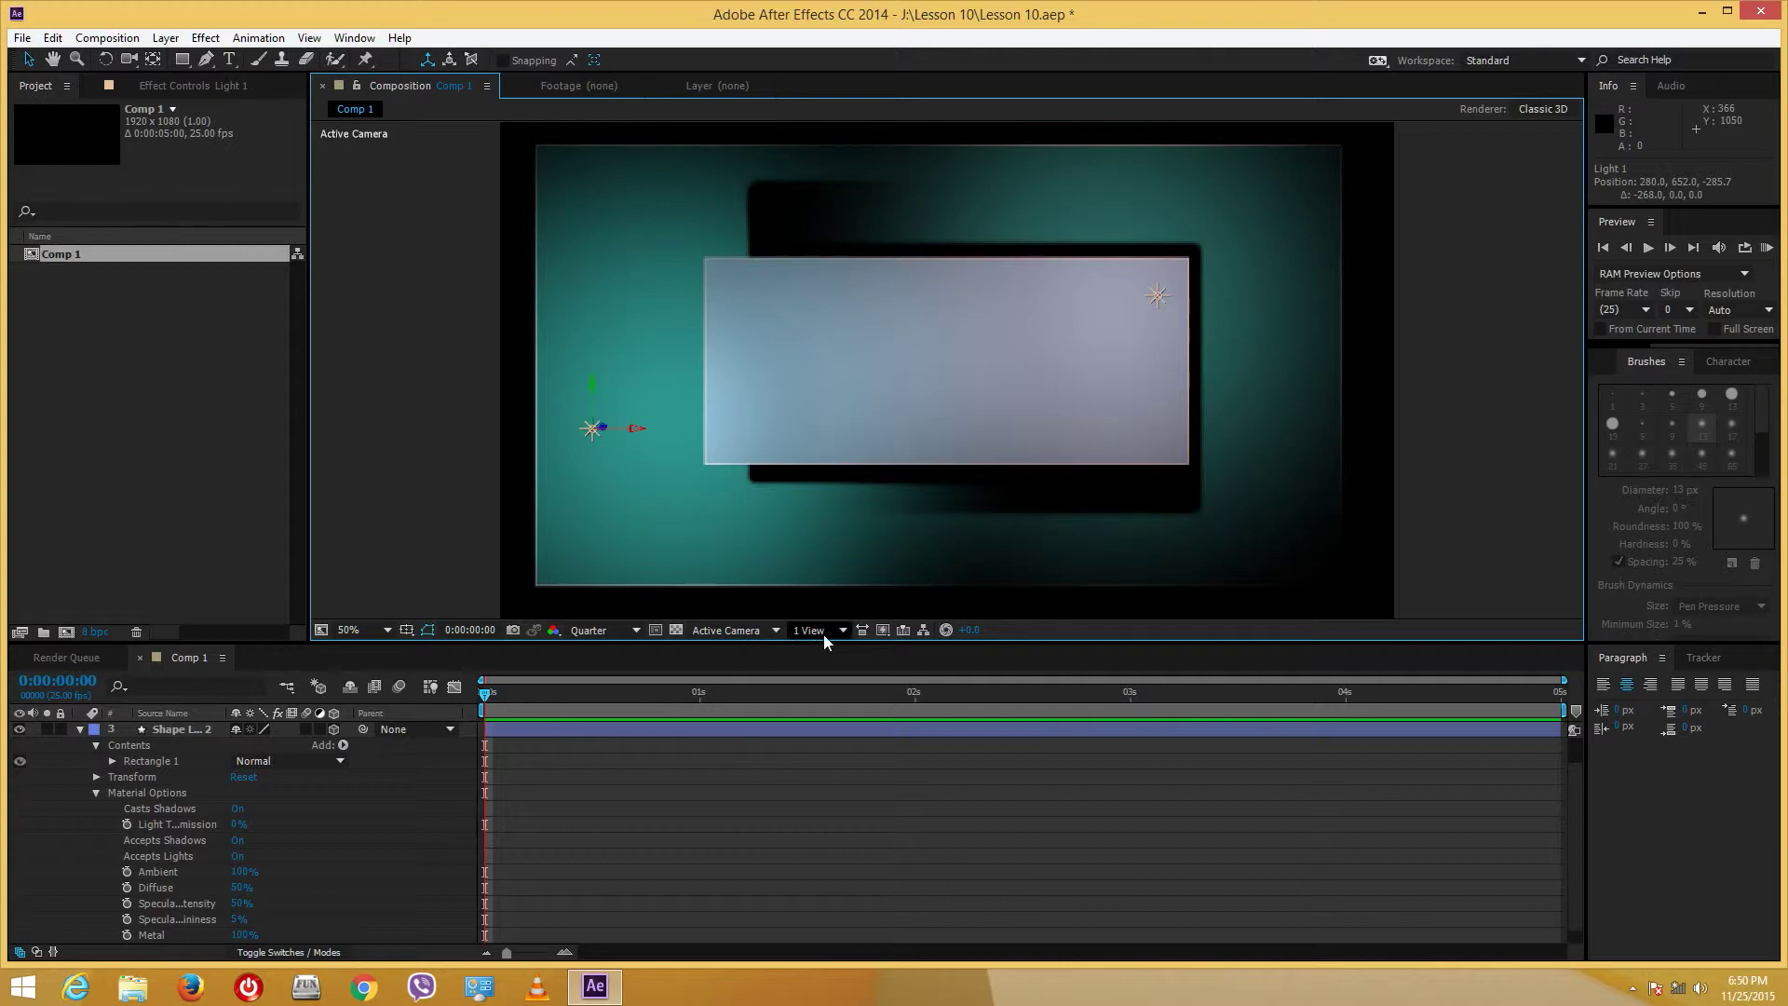
left_click(883, 630)
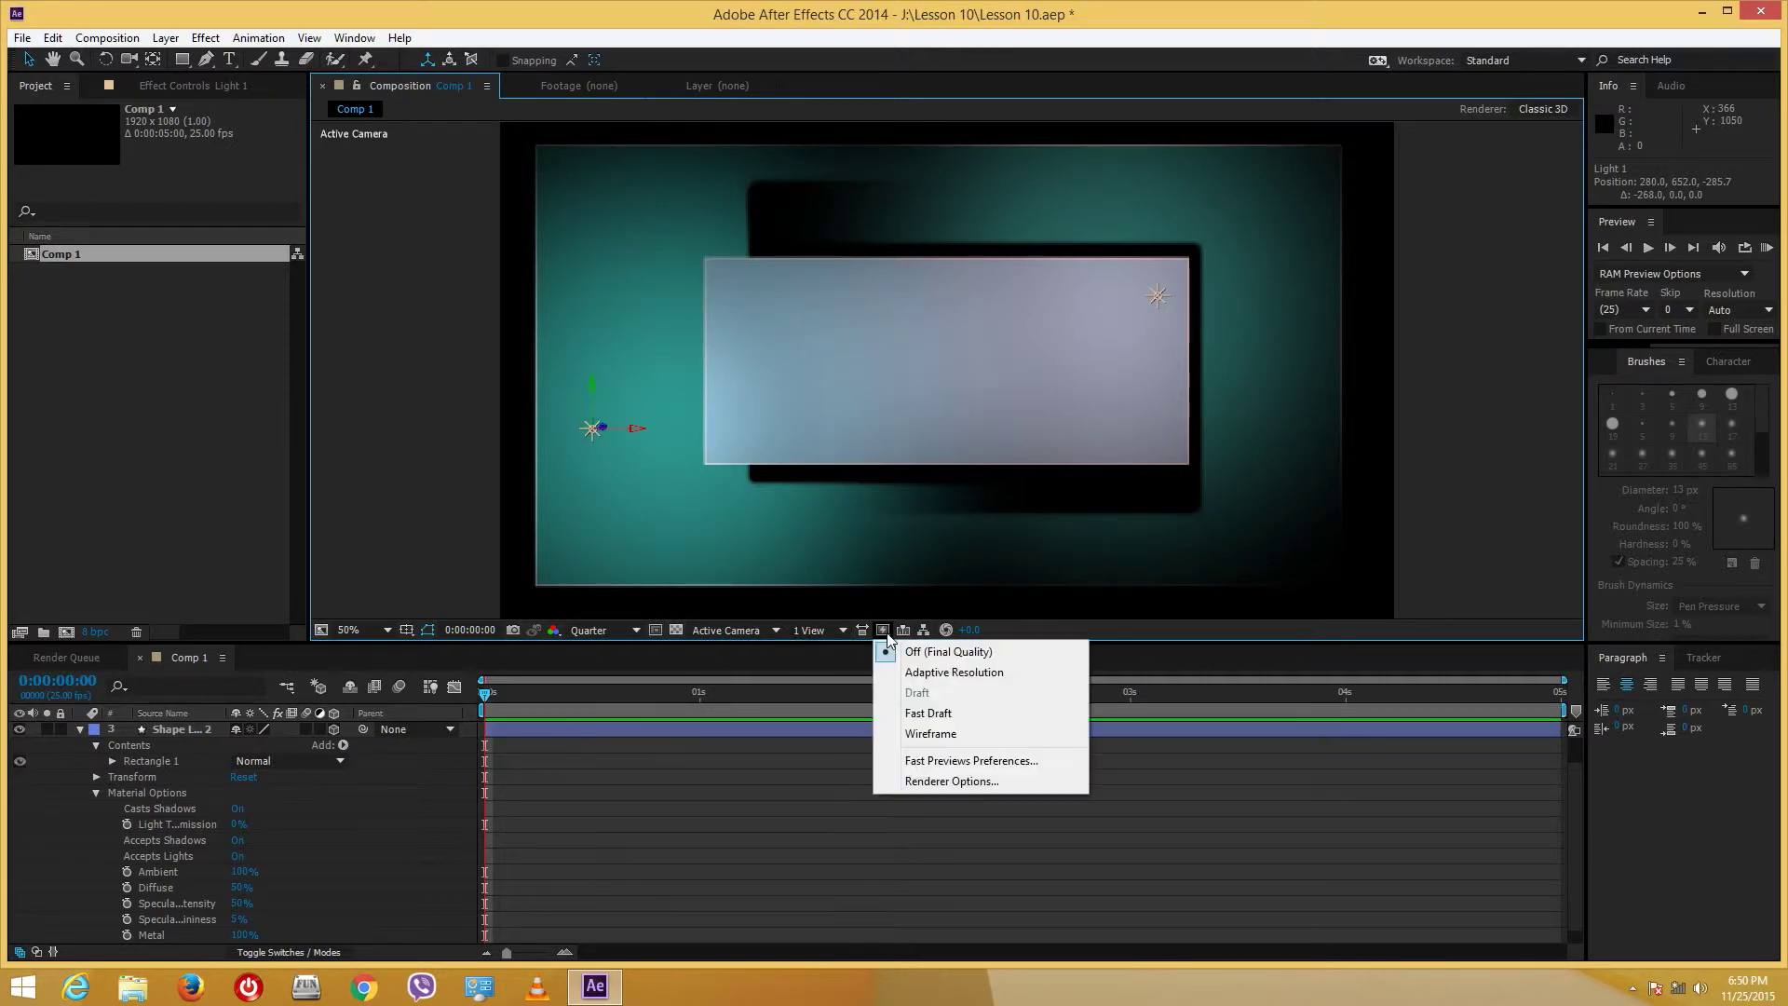
left_click(922, 712)
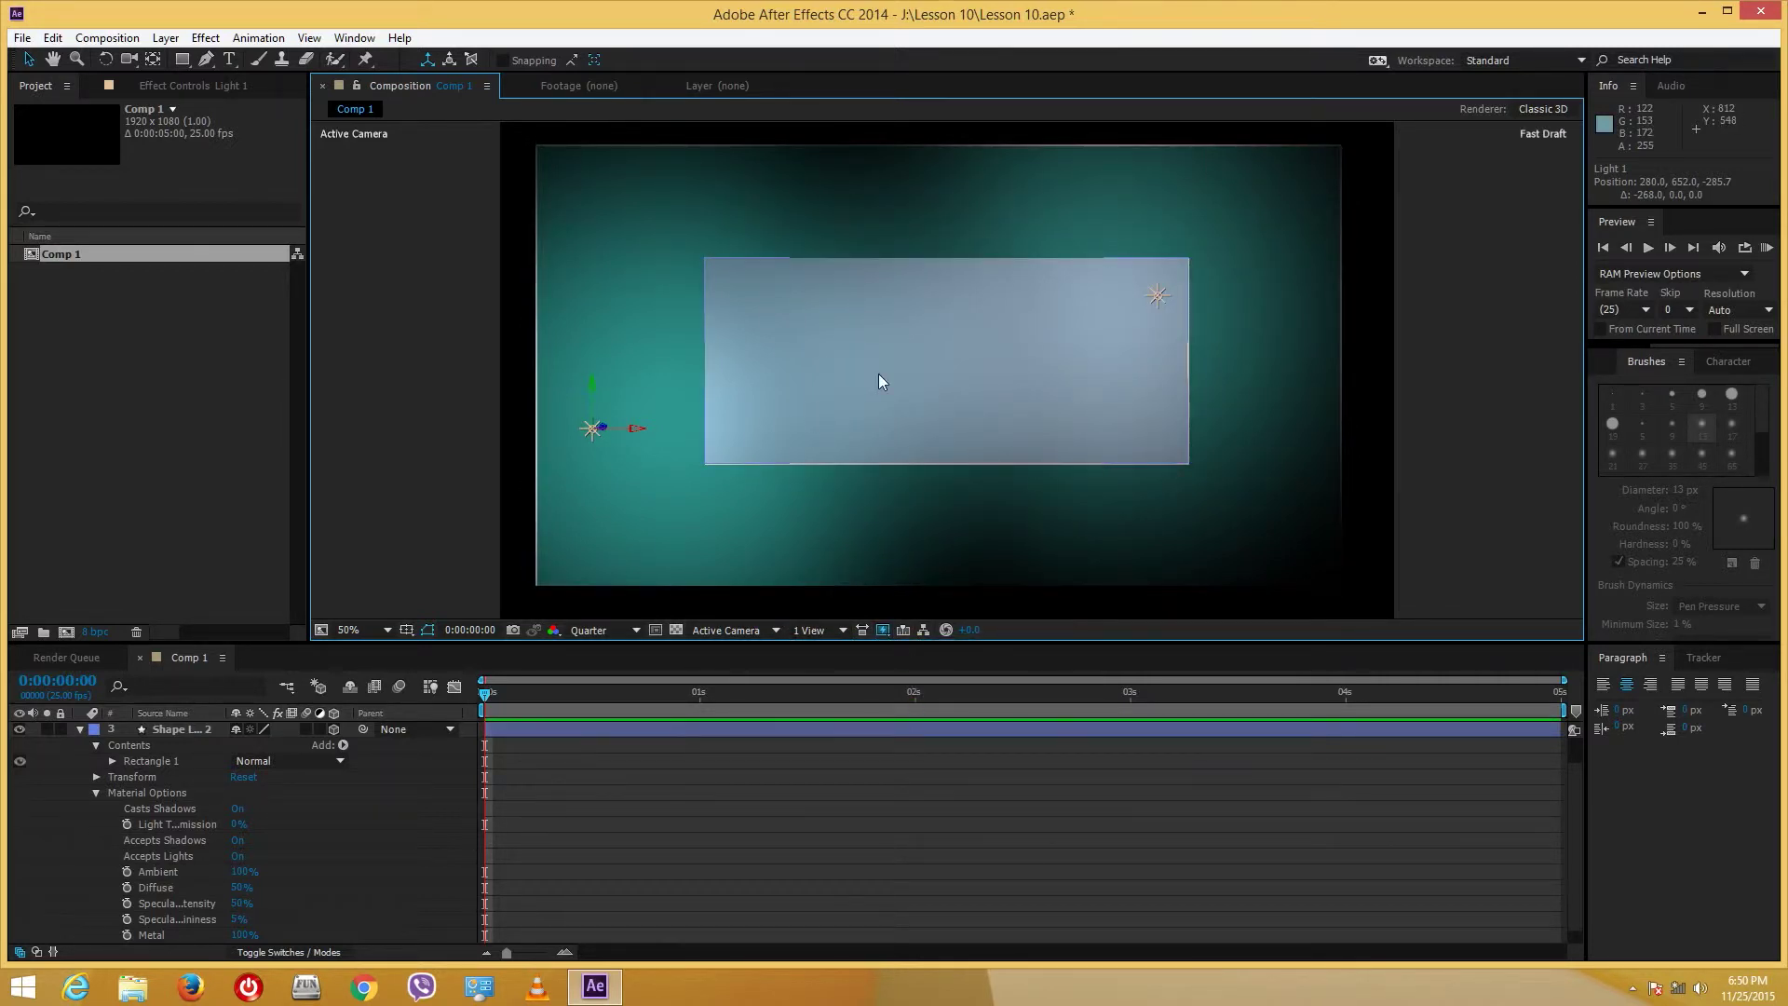
left_click(885, 630)
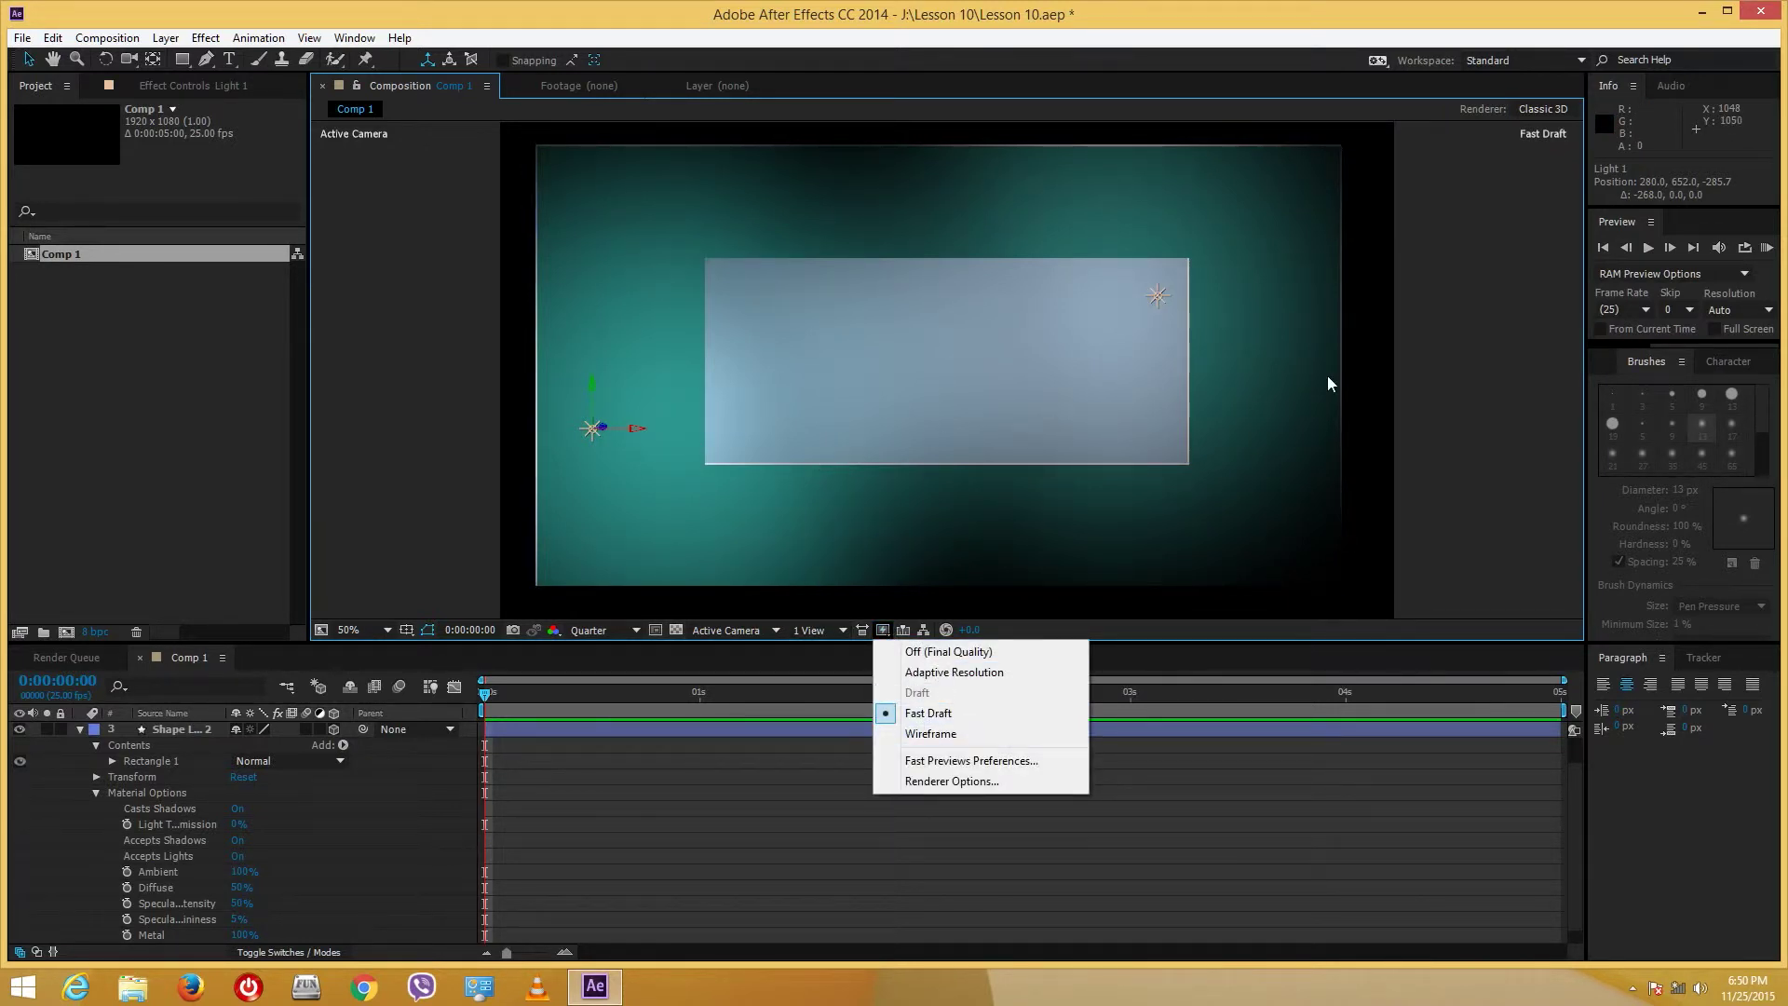
left_click(1447, 376)
left_click_drag(592, 428, 652, 432)
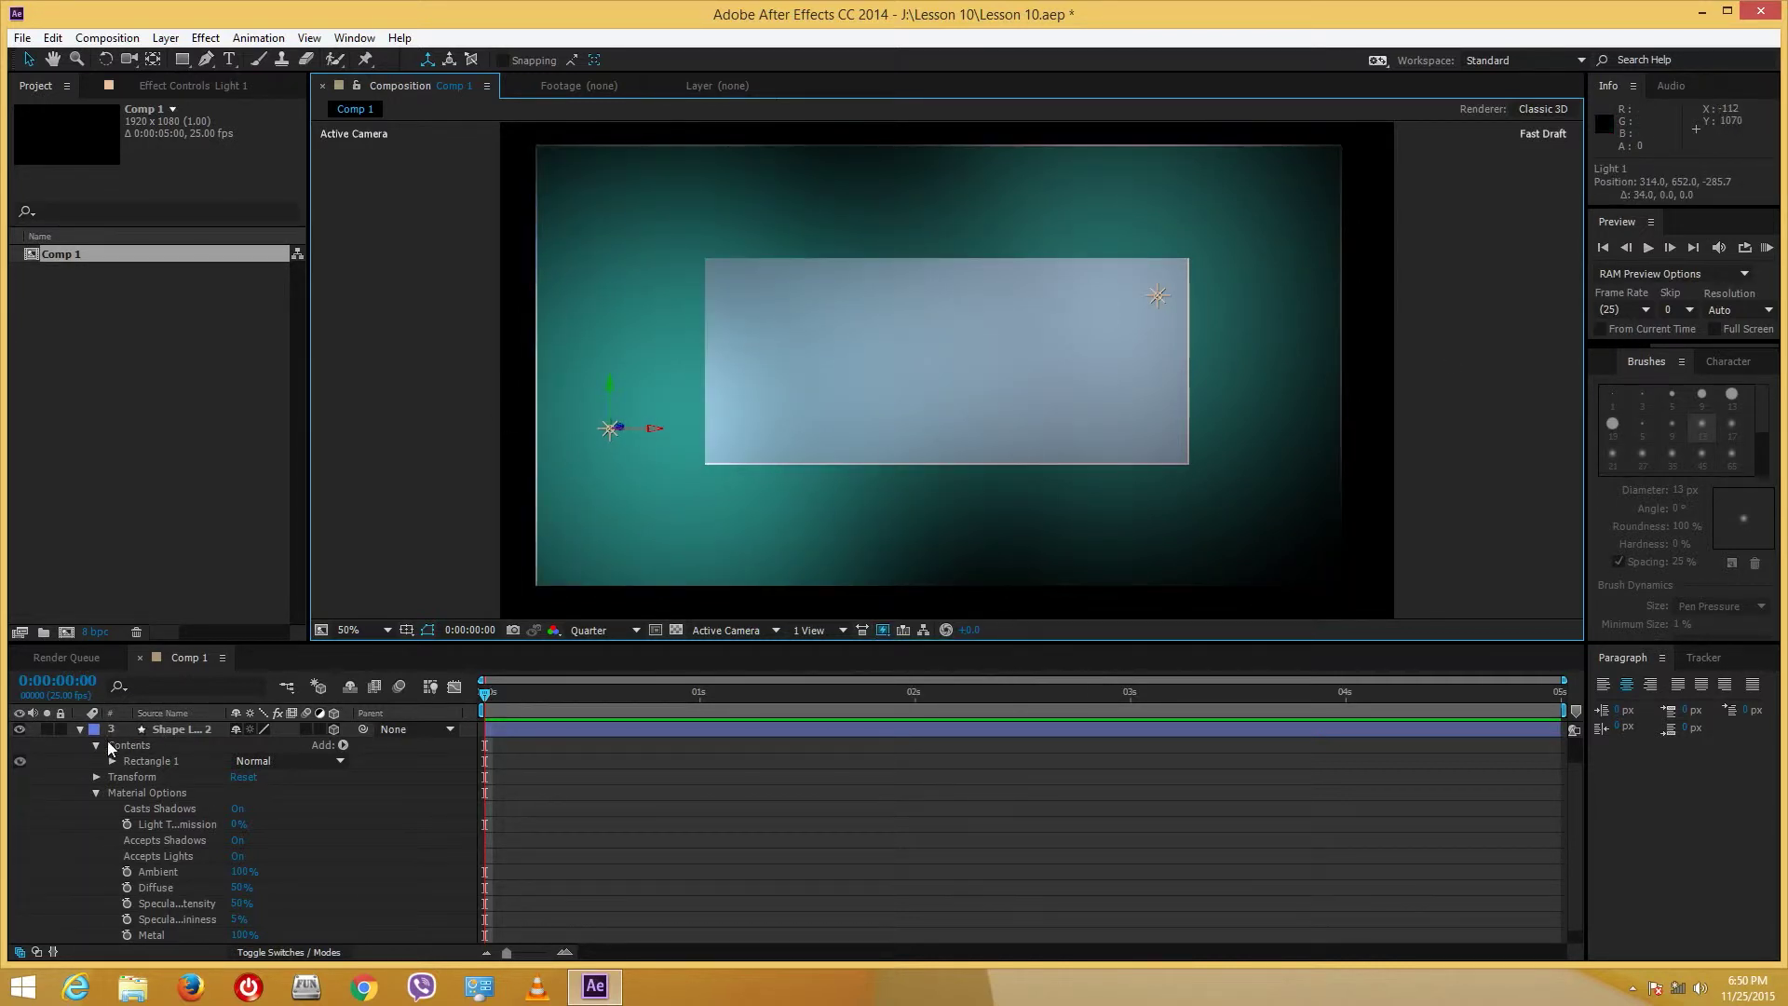
left_click(81, 729)
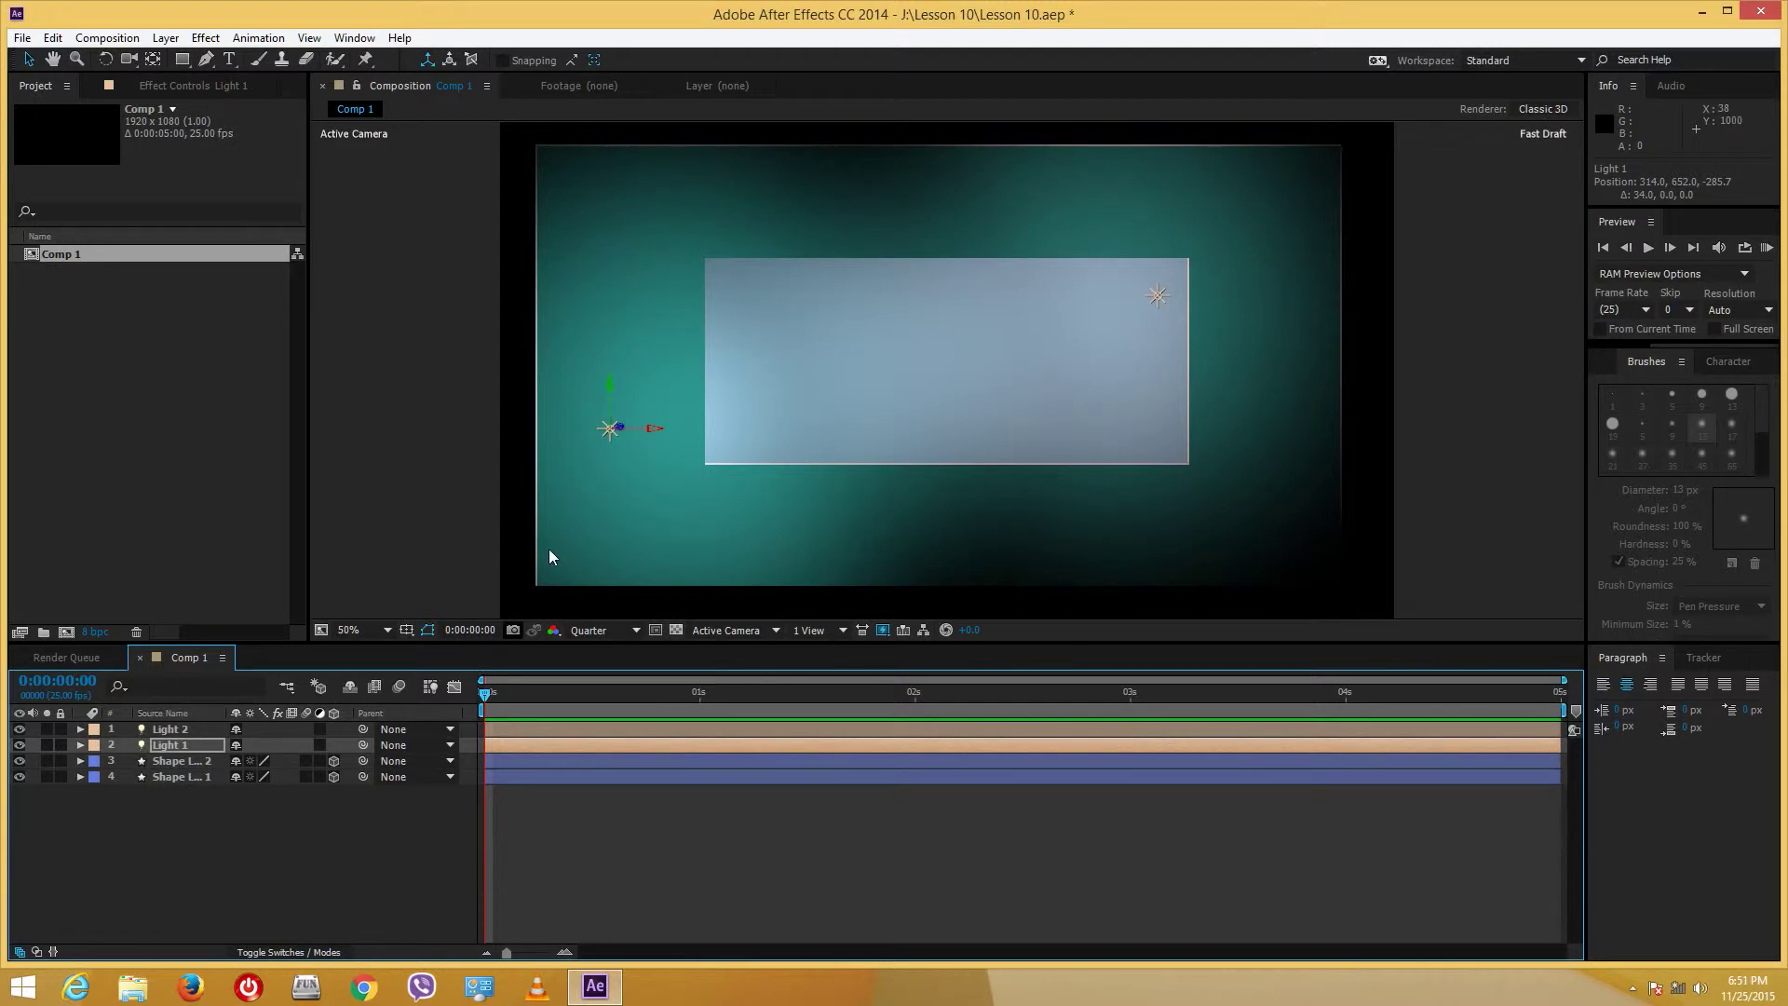
- Keyframe Light 1's Position and move it to 634, 706, -285.7 at the last frame
left_click(143, 746)
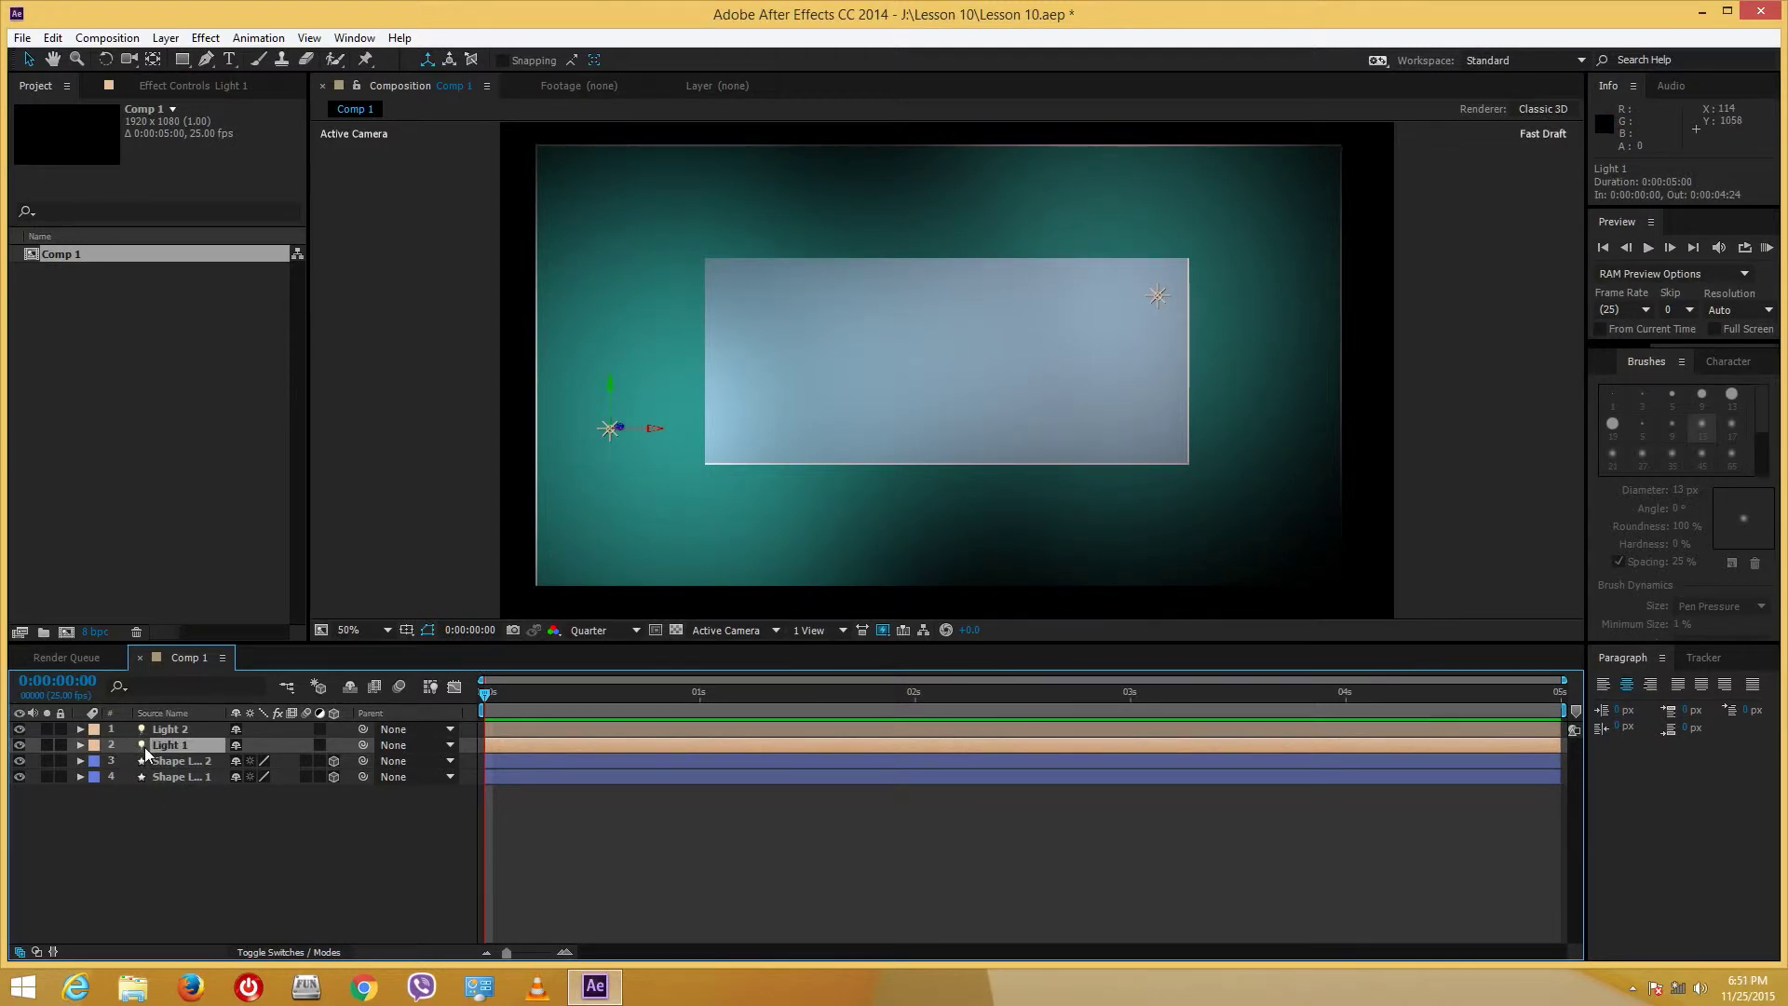
key("p")
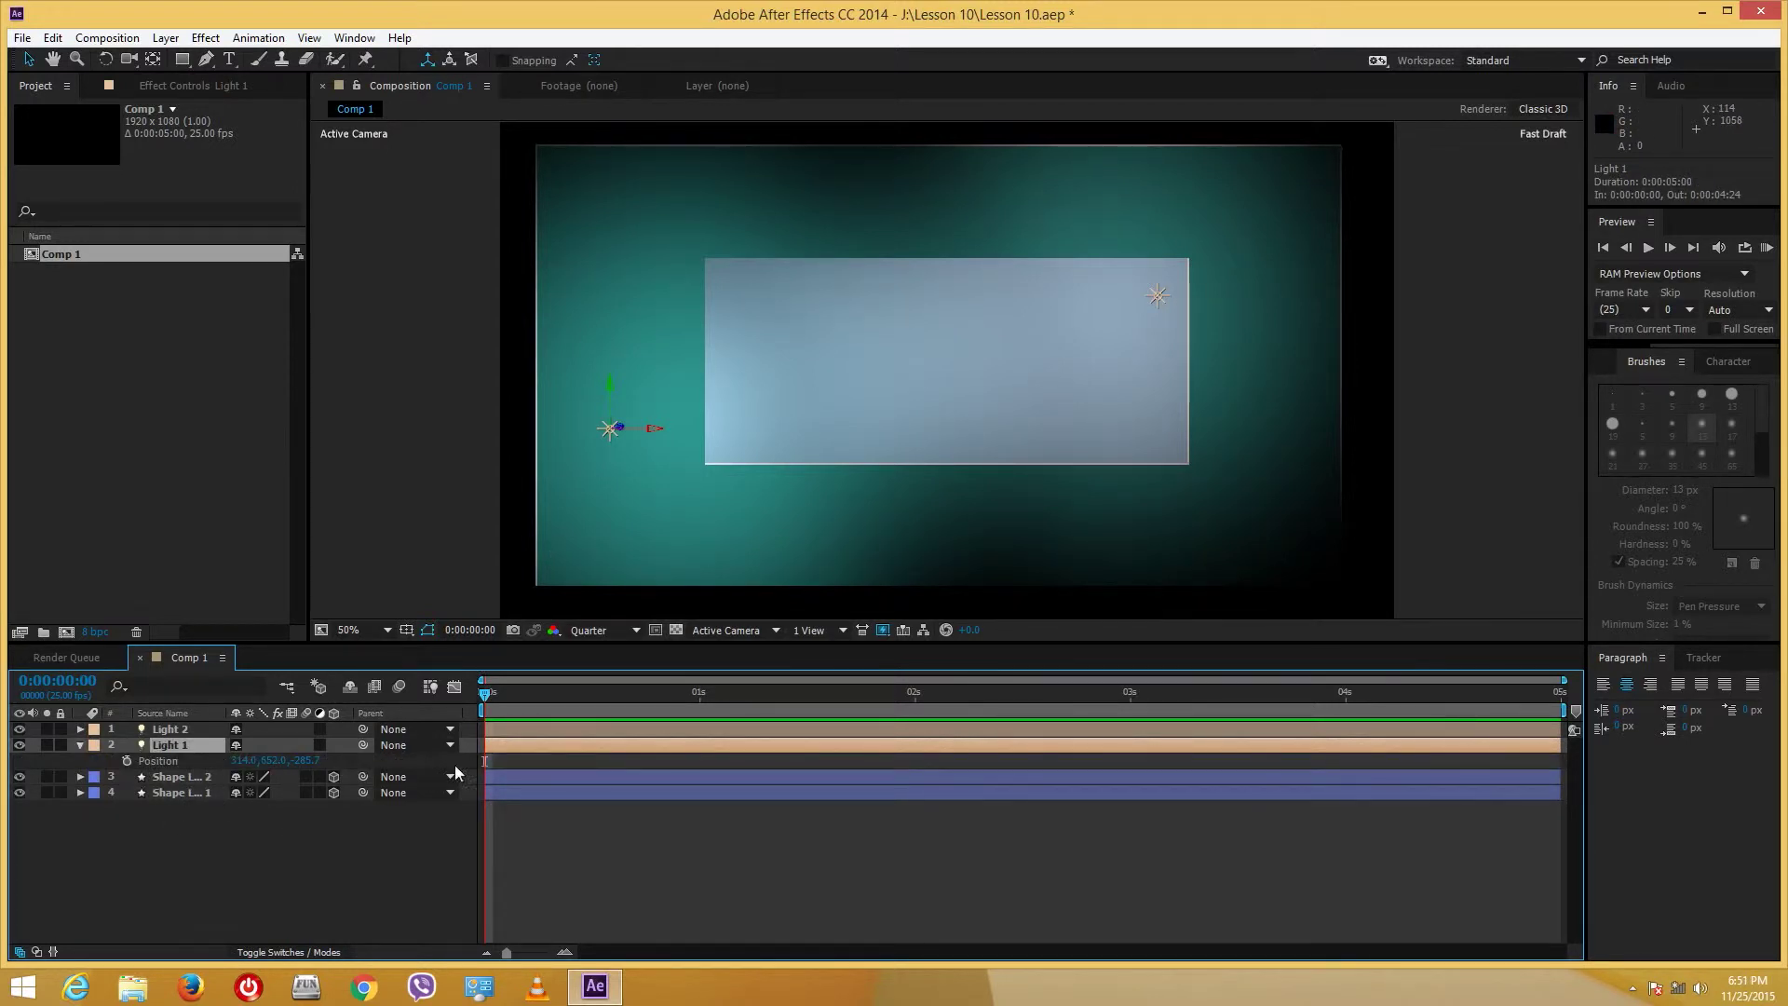
left_click(128, 760)
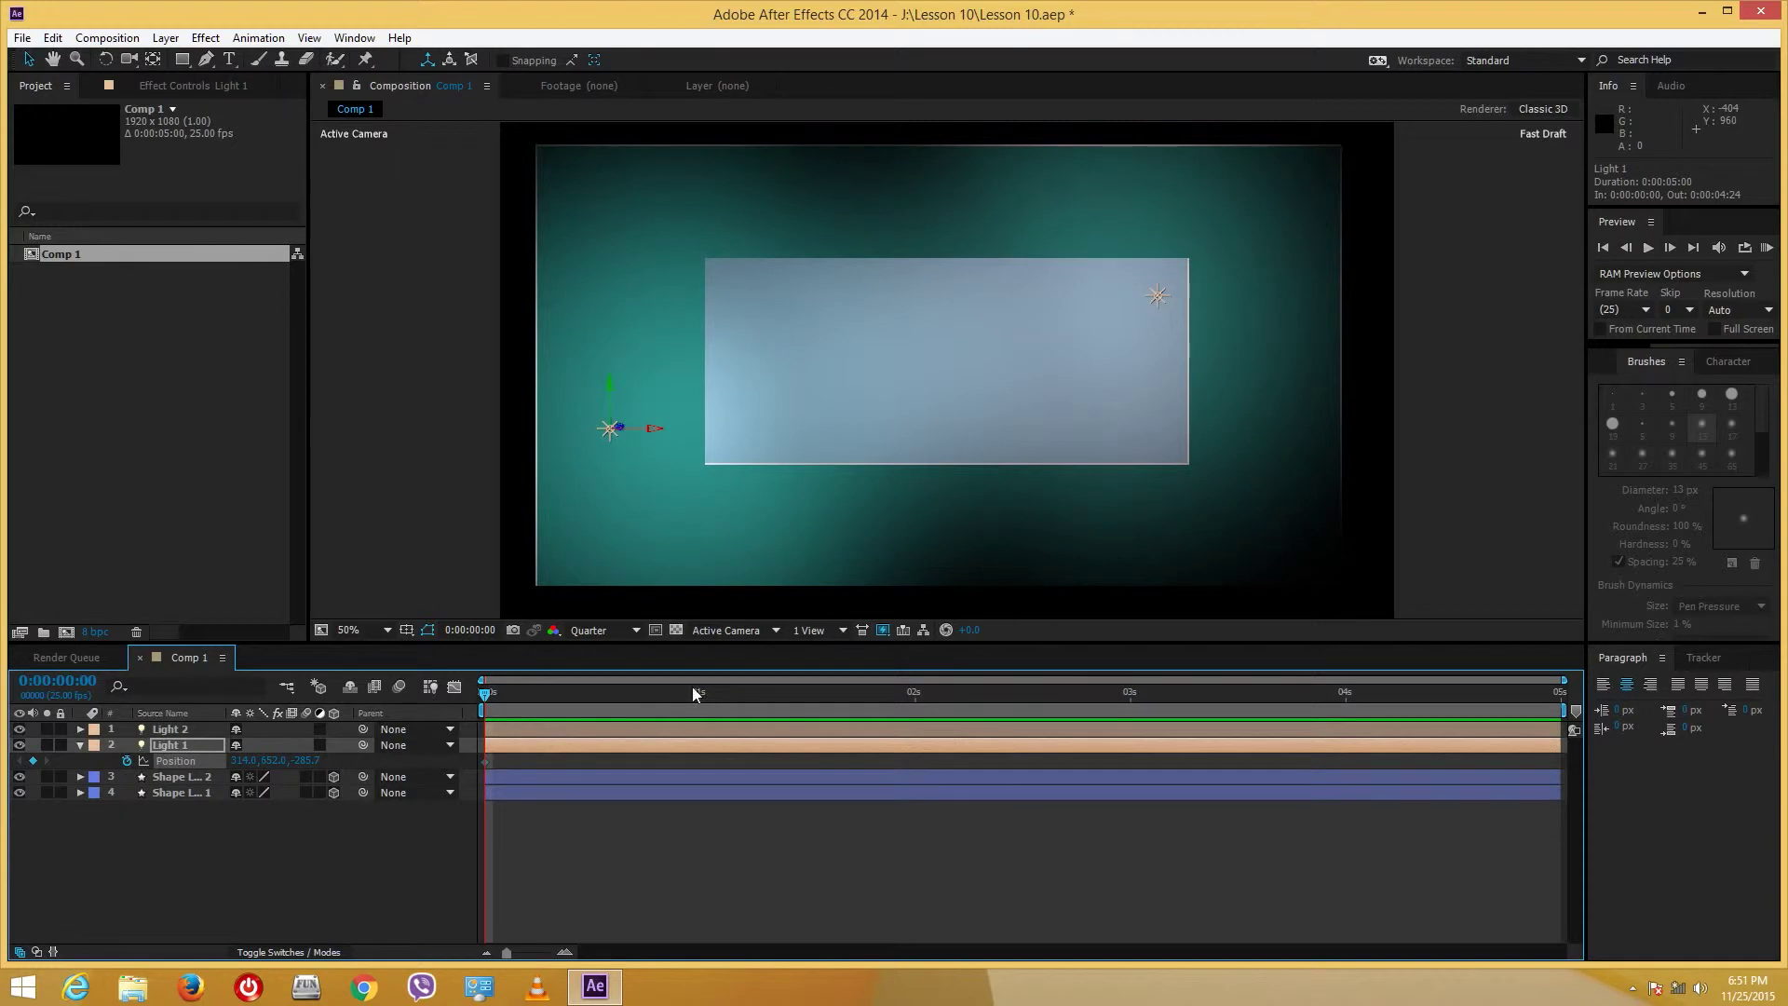
left_click(1561, 697)
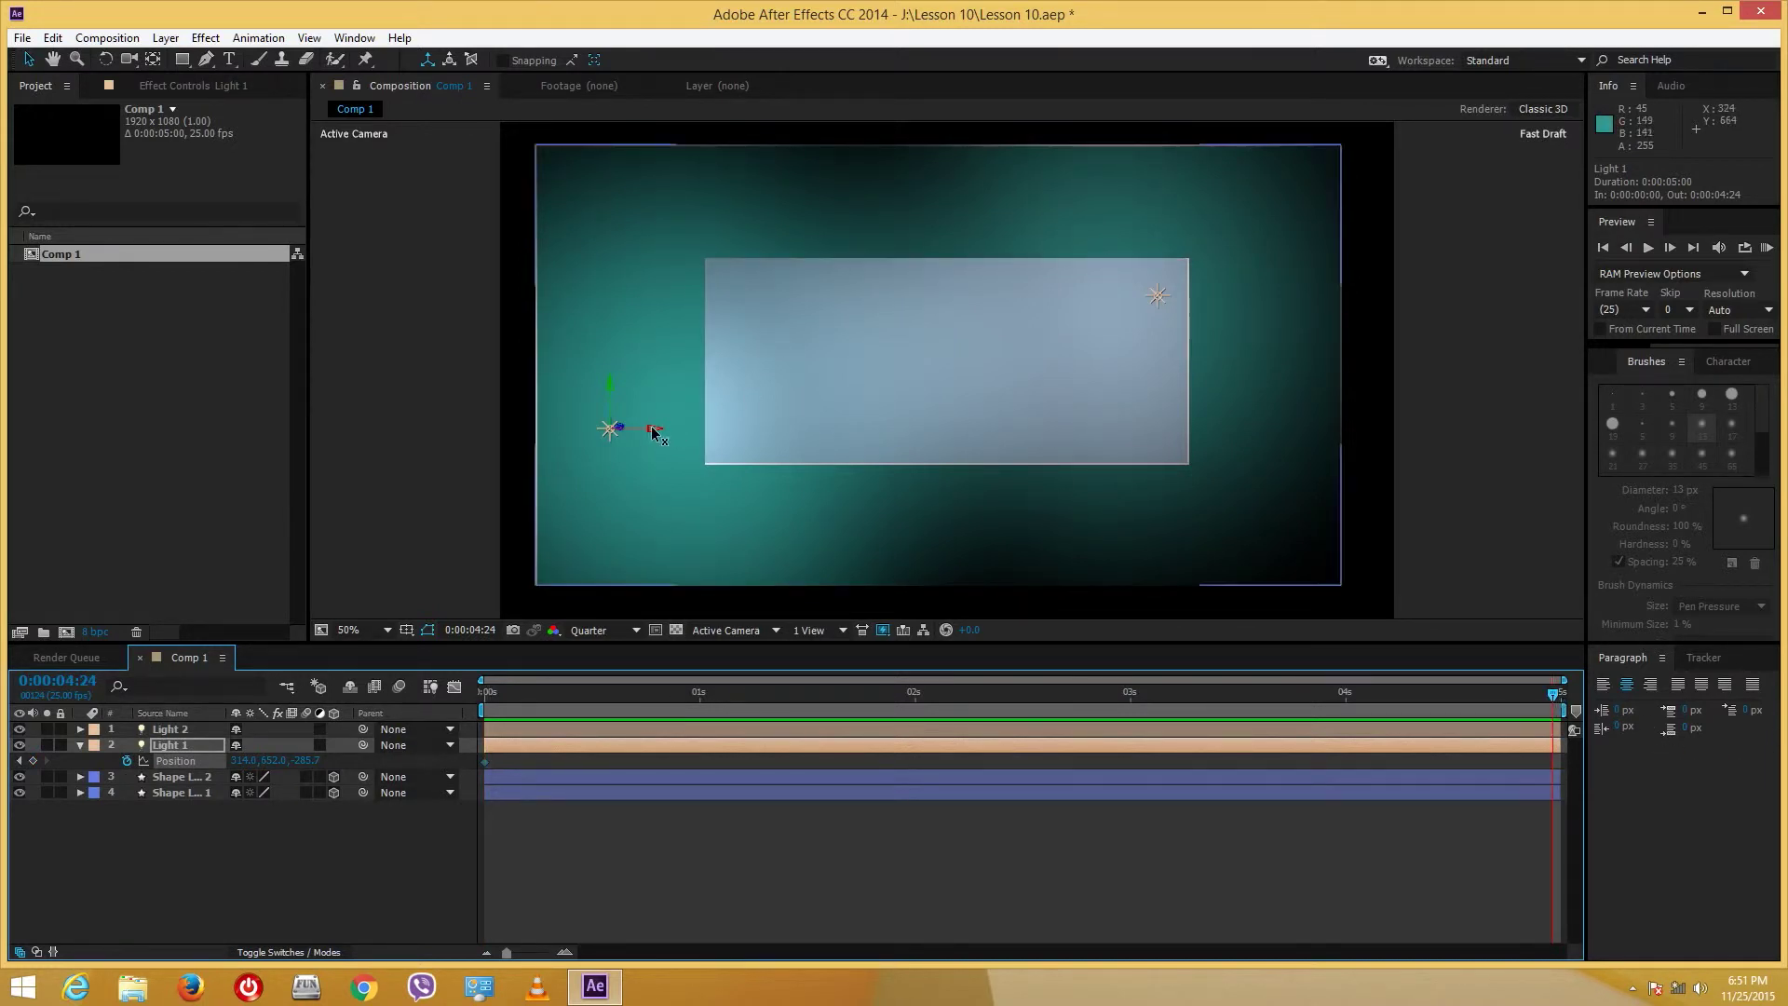
left_click_drag(654, 431, 776, 437)
- Keyframe Light 2's Position at 0:00 and raise it to 1244, 284, -423.7 at 4:24
left_click(1160, 297)
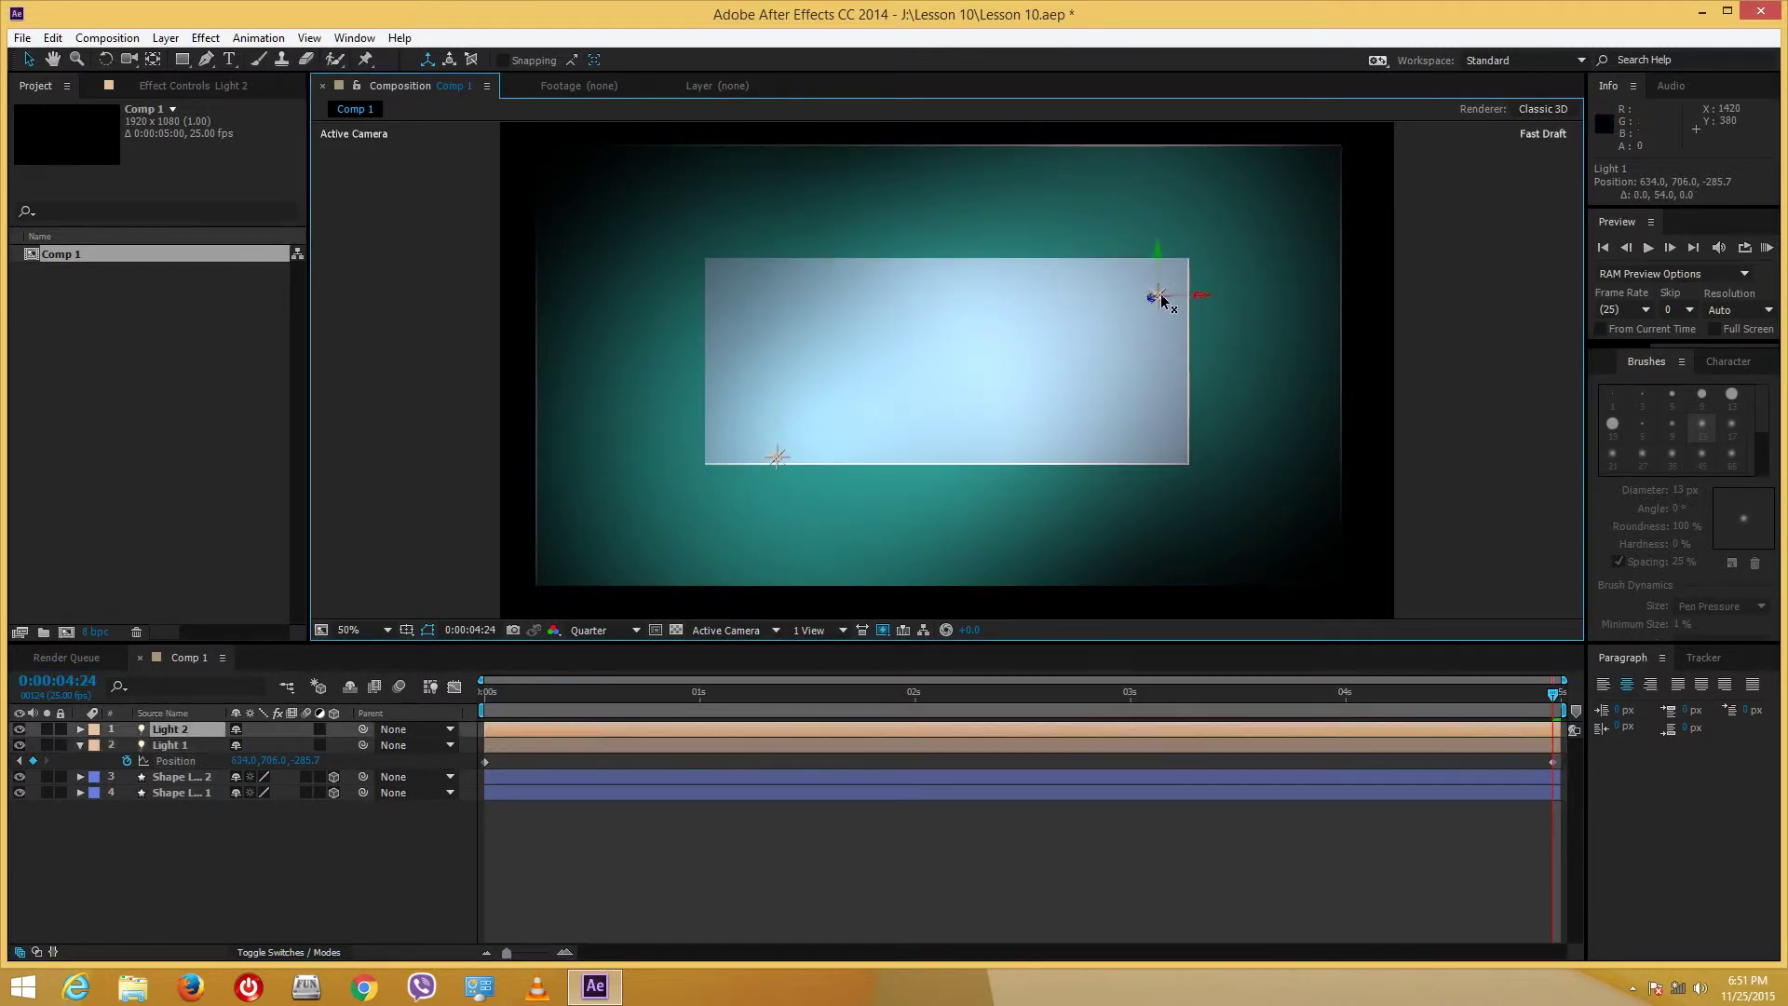
key("Home")
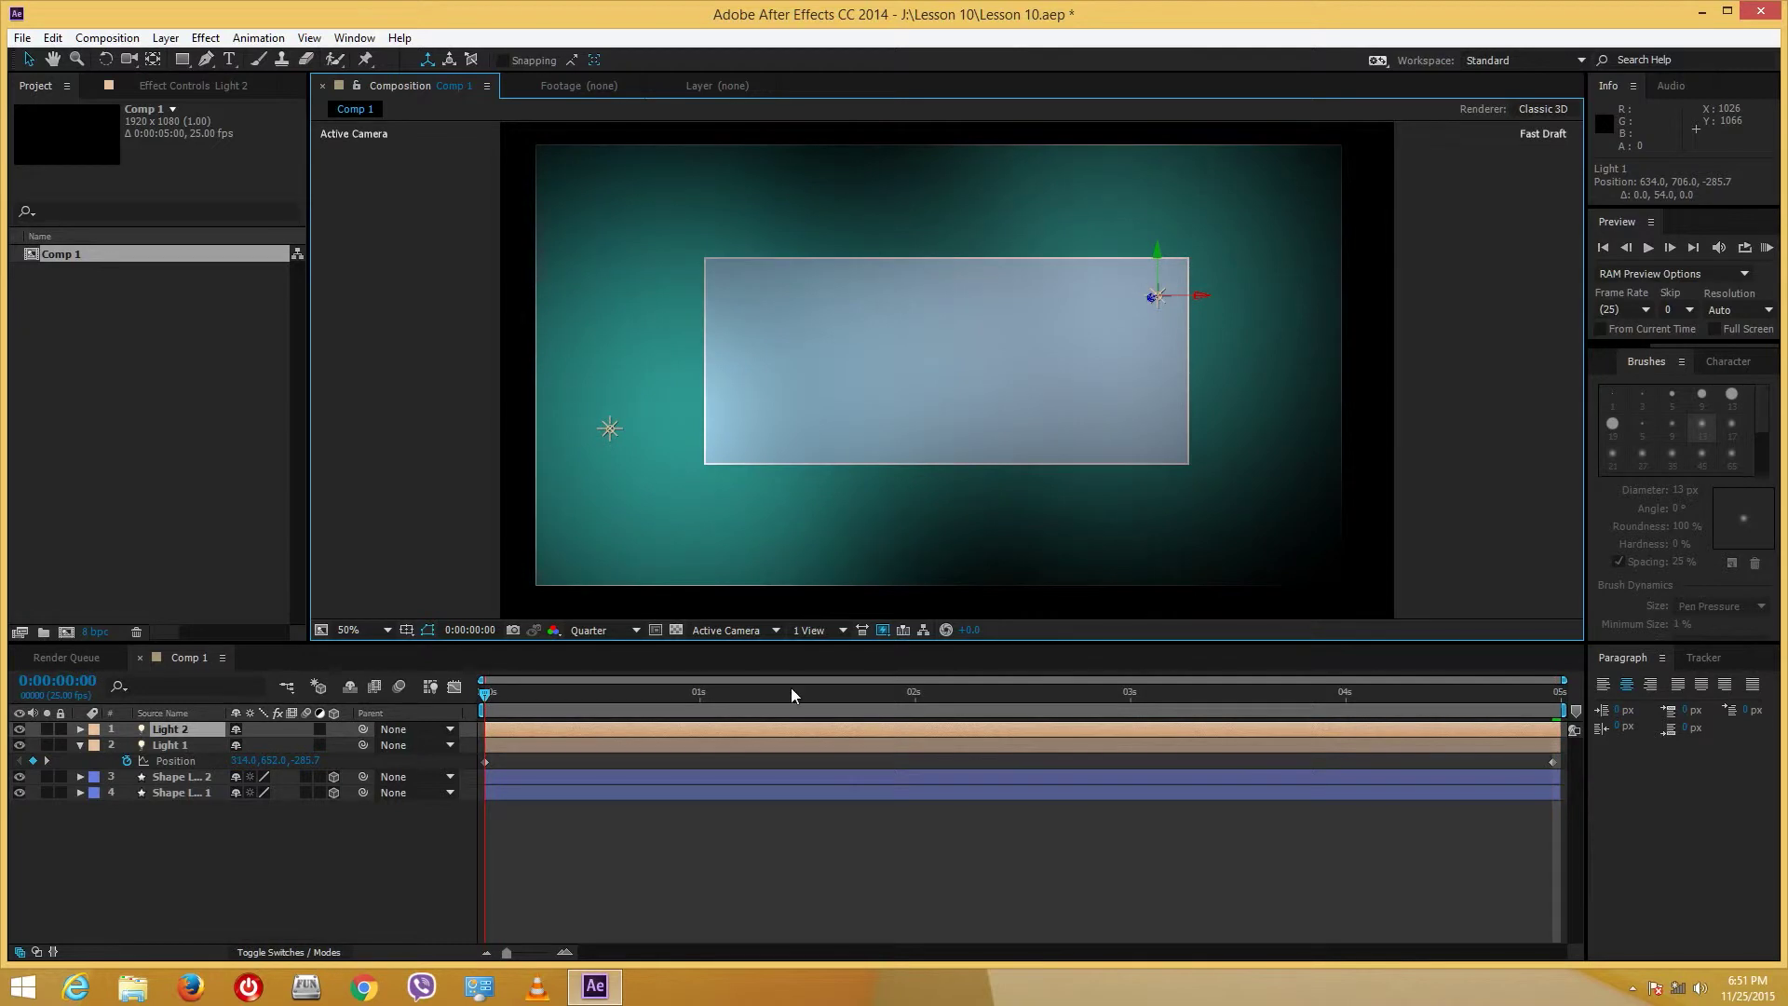
left_click_drag(791, 694, 210, 666)
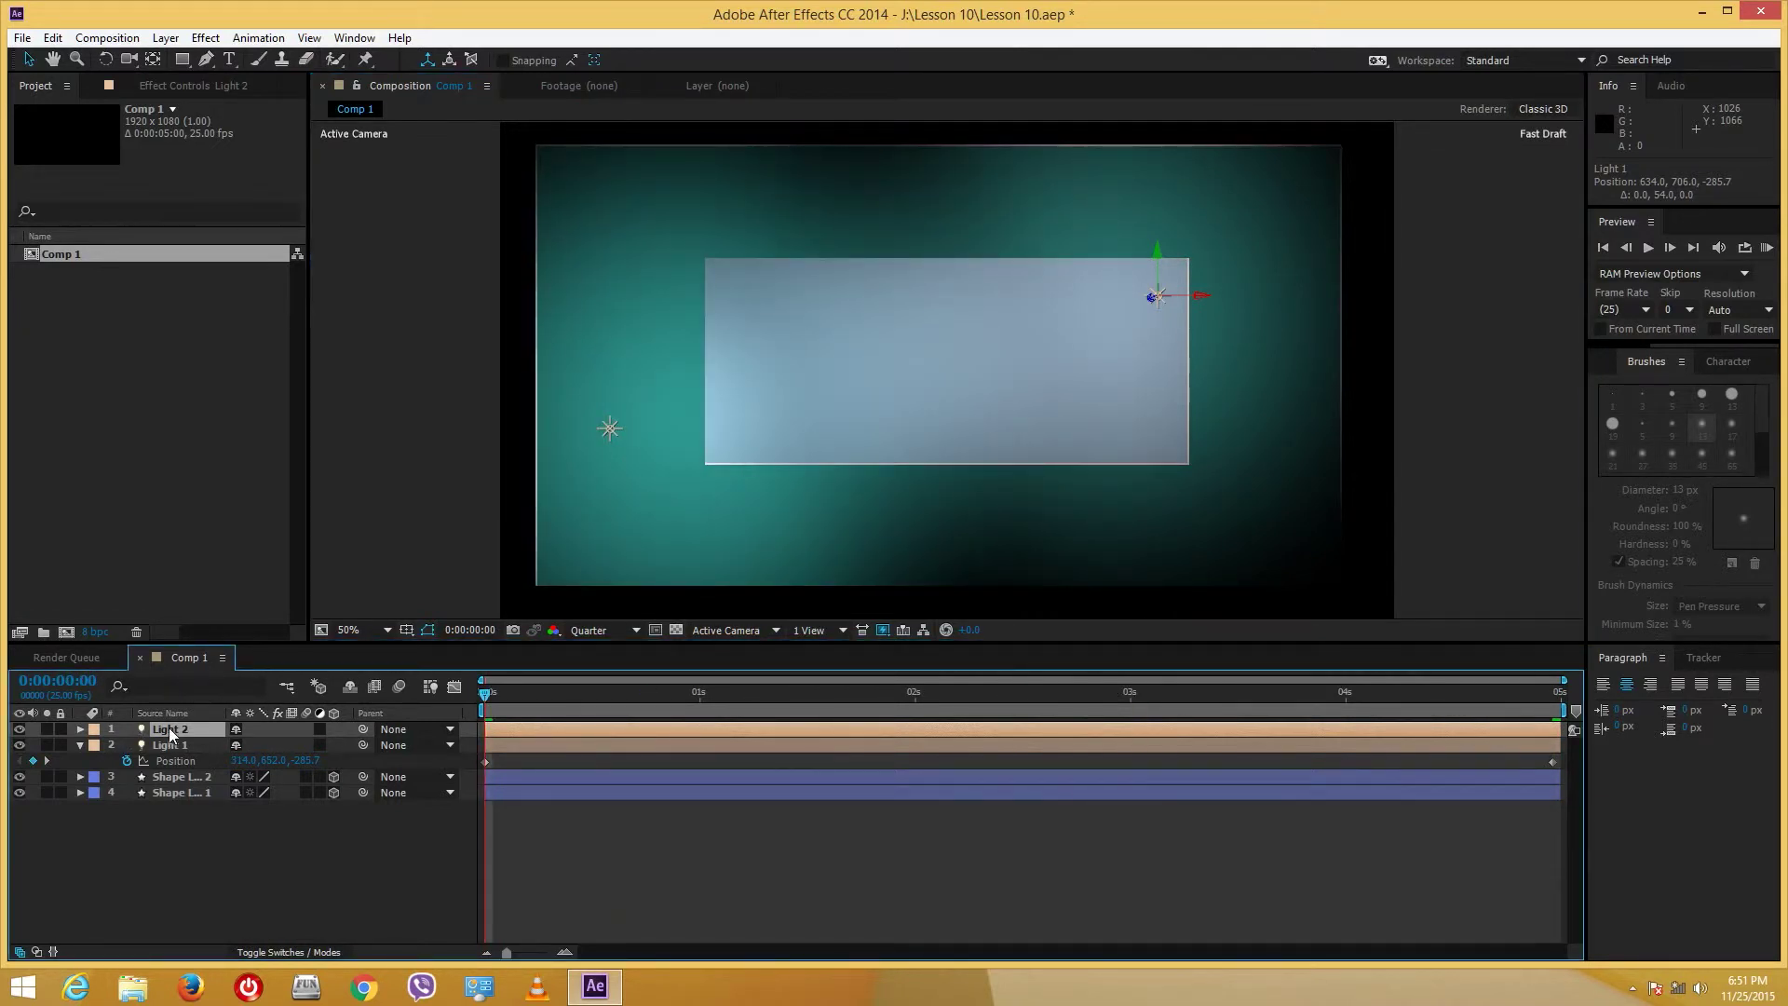
key("p")
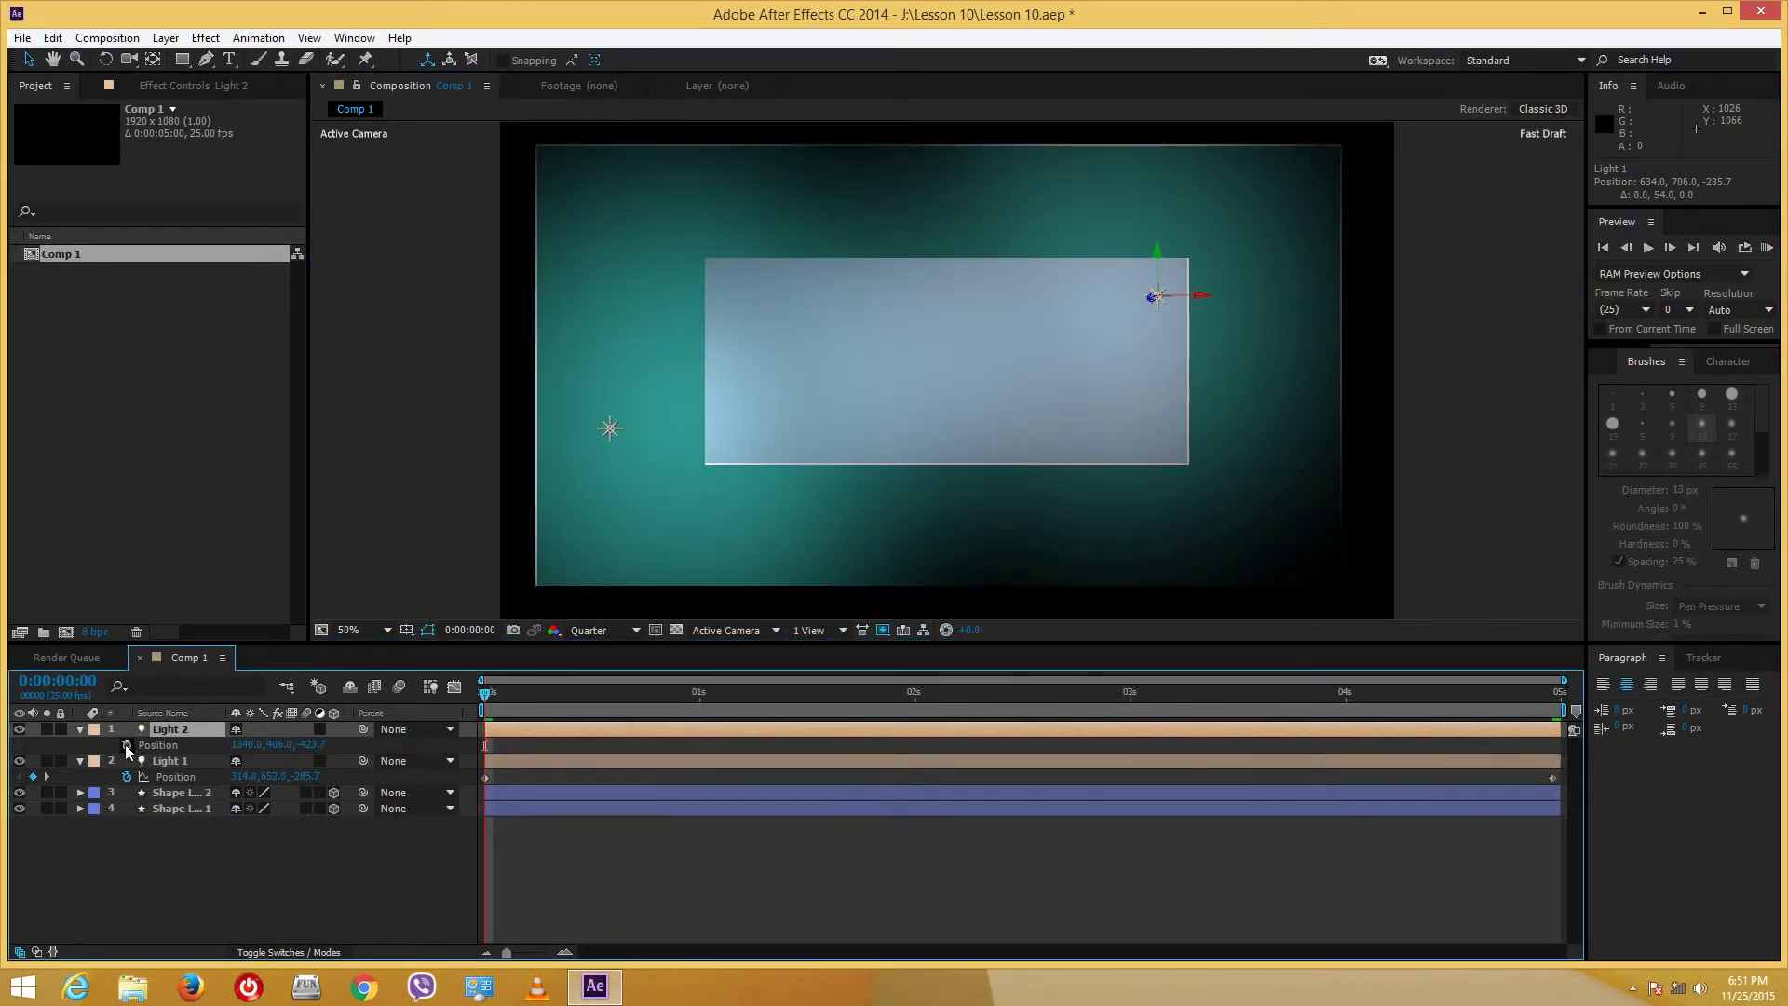
left_click(127, 745)
left_click_drag(550, 691, 1556, 694)
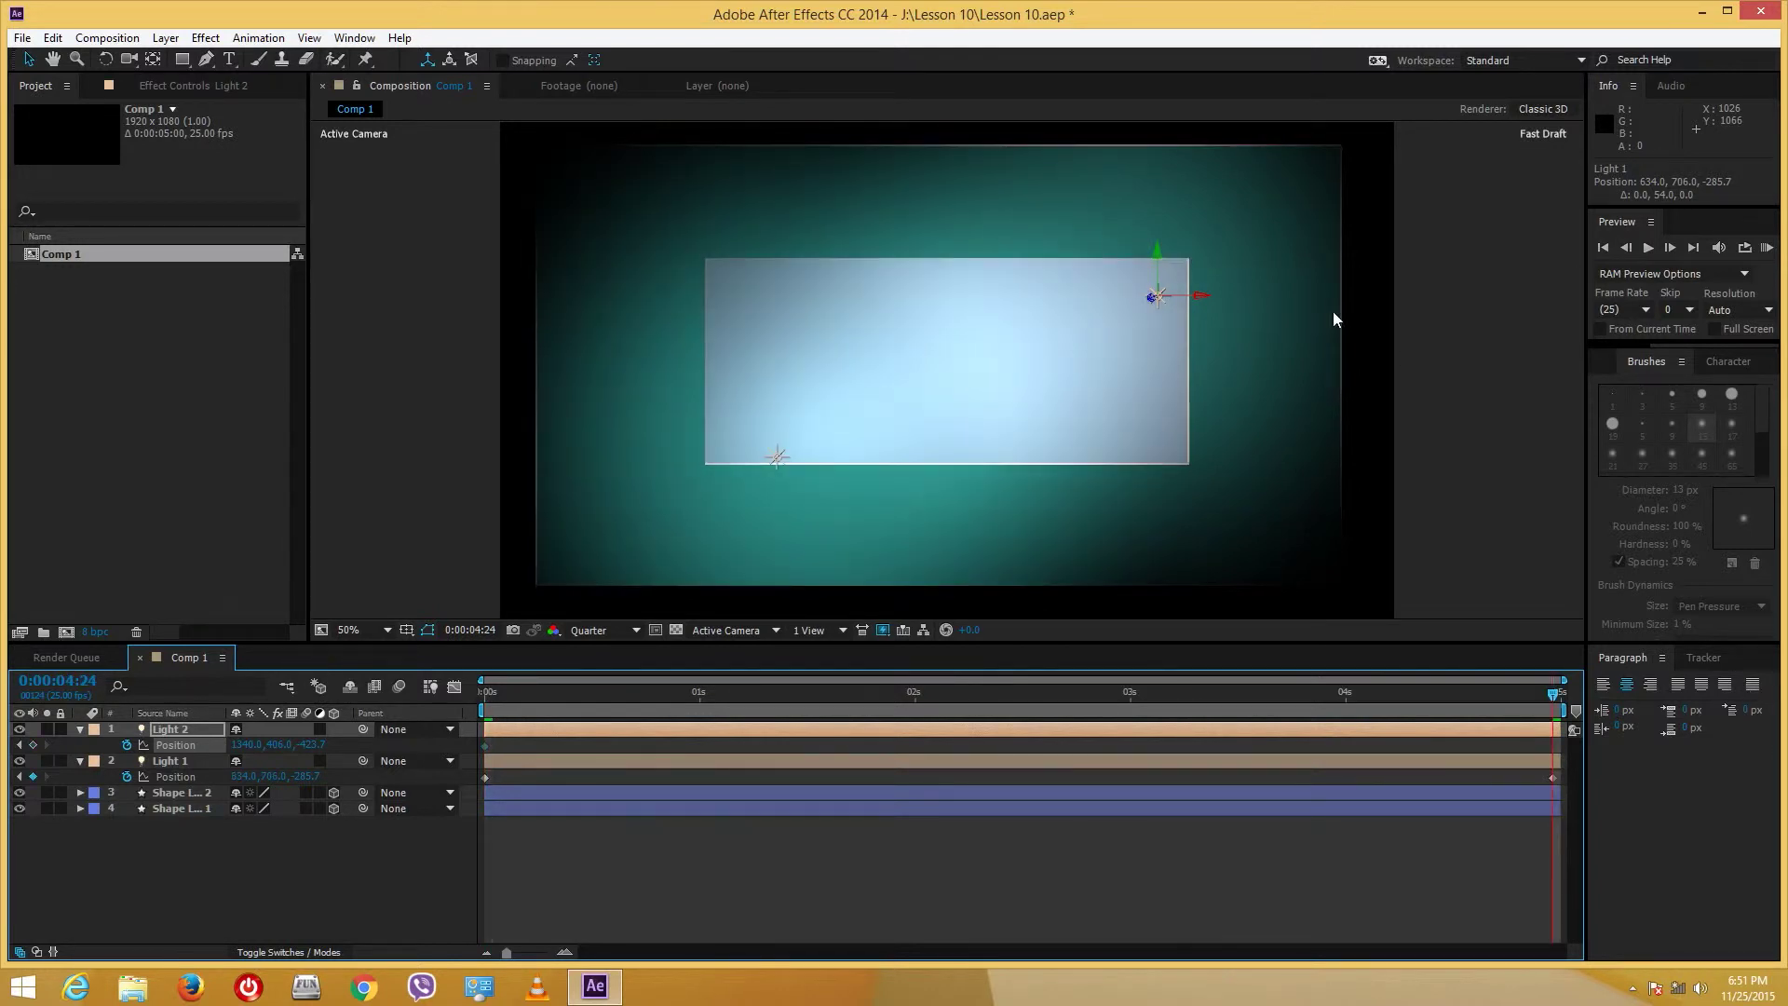
mouse_move(1159, 257)
left_mouse_down()
mouse_move(1160, 183)
mouse_move(1065, 227)
mouse_move(1201, 239)
mouse_move(1156, 229)
left_mouse_up()
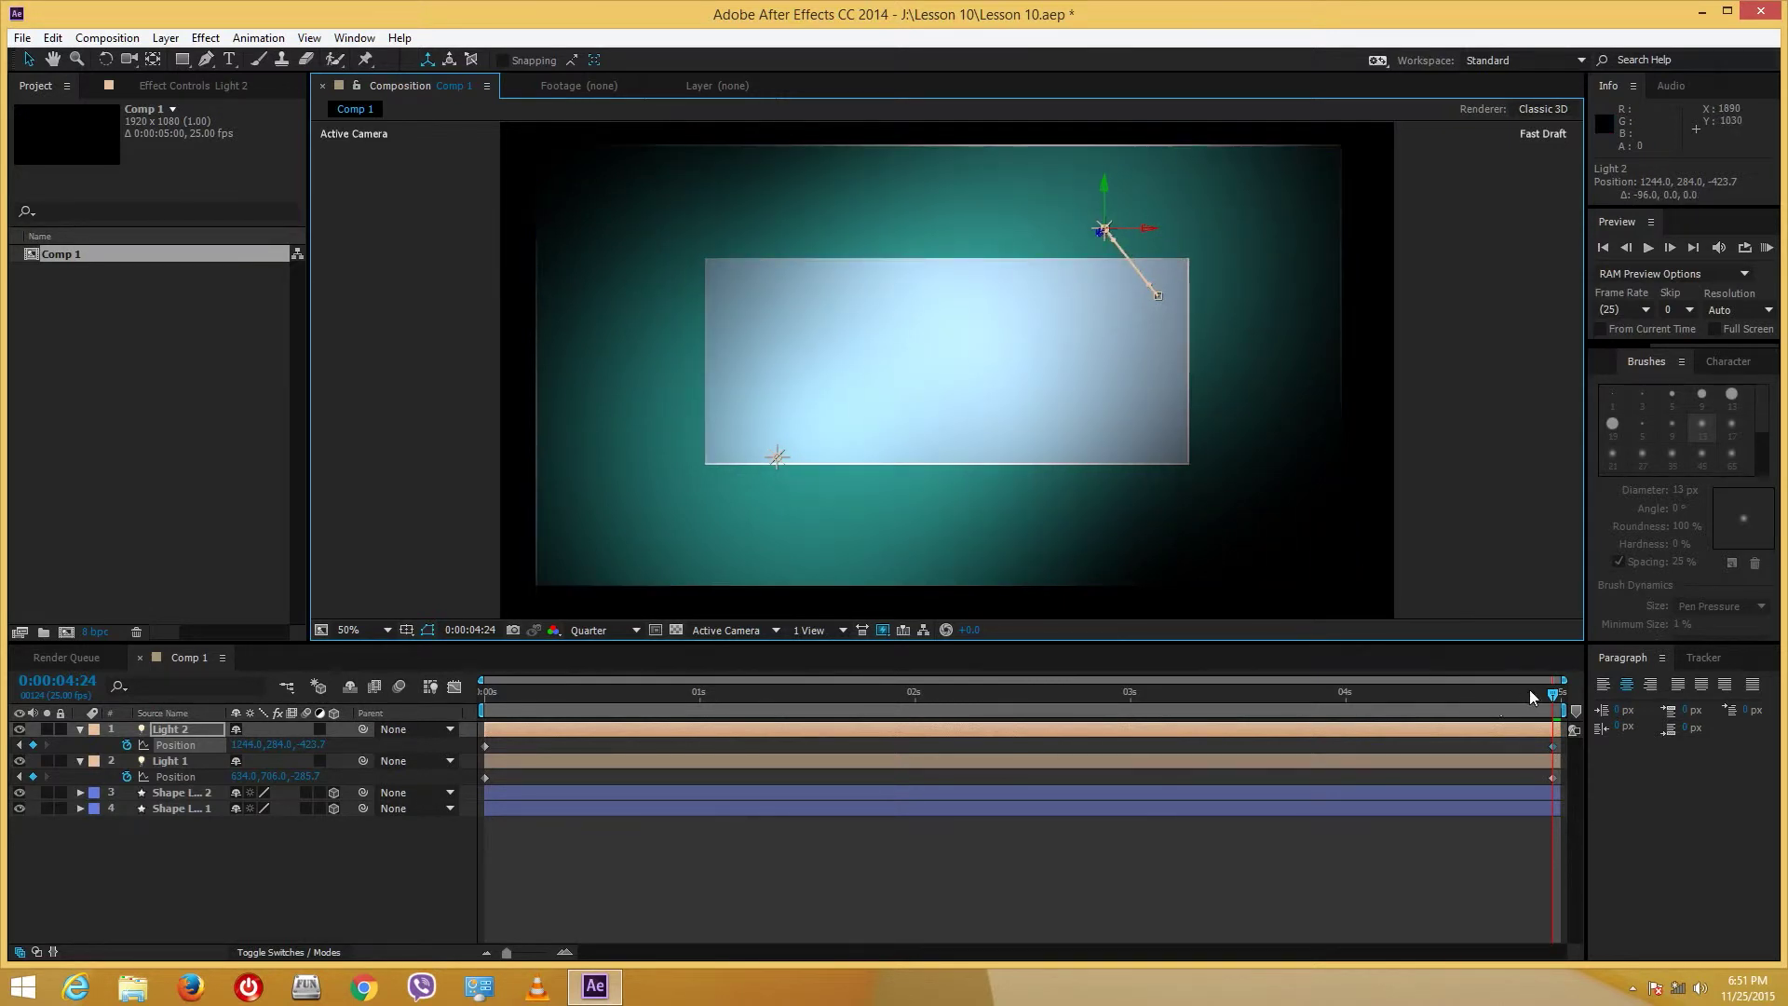
- Play the light animation and set Fast Previews to Off (Final Quality) to reveal the rectangle's shadow
key("space")
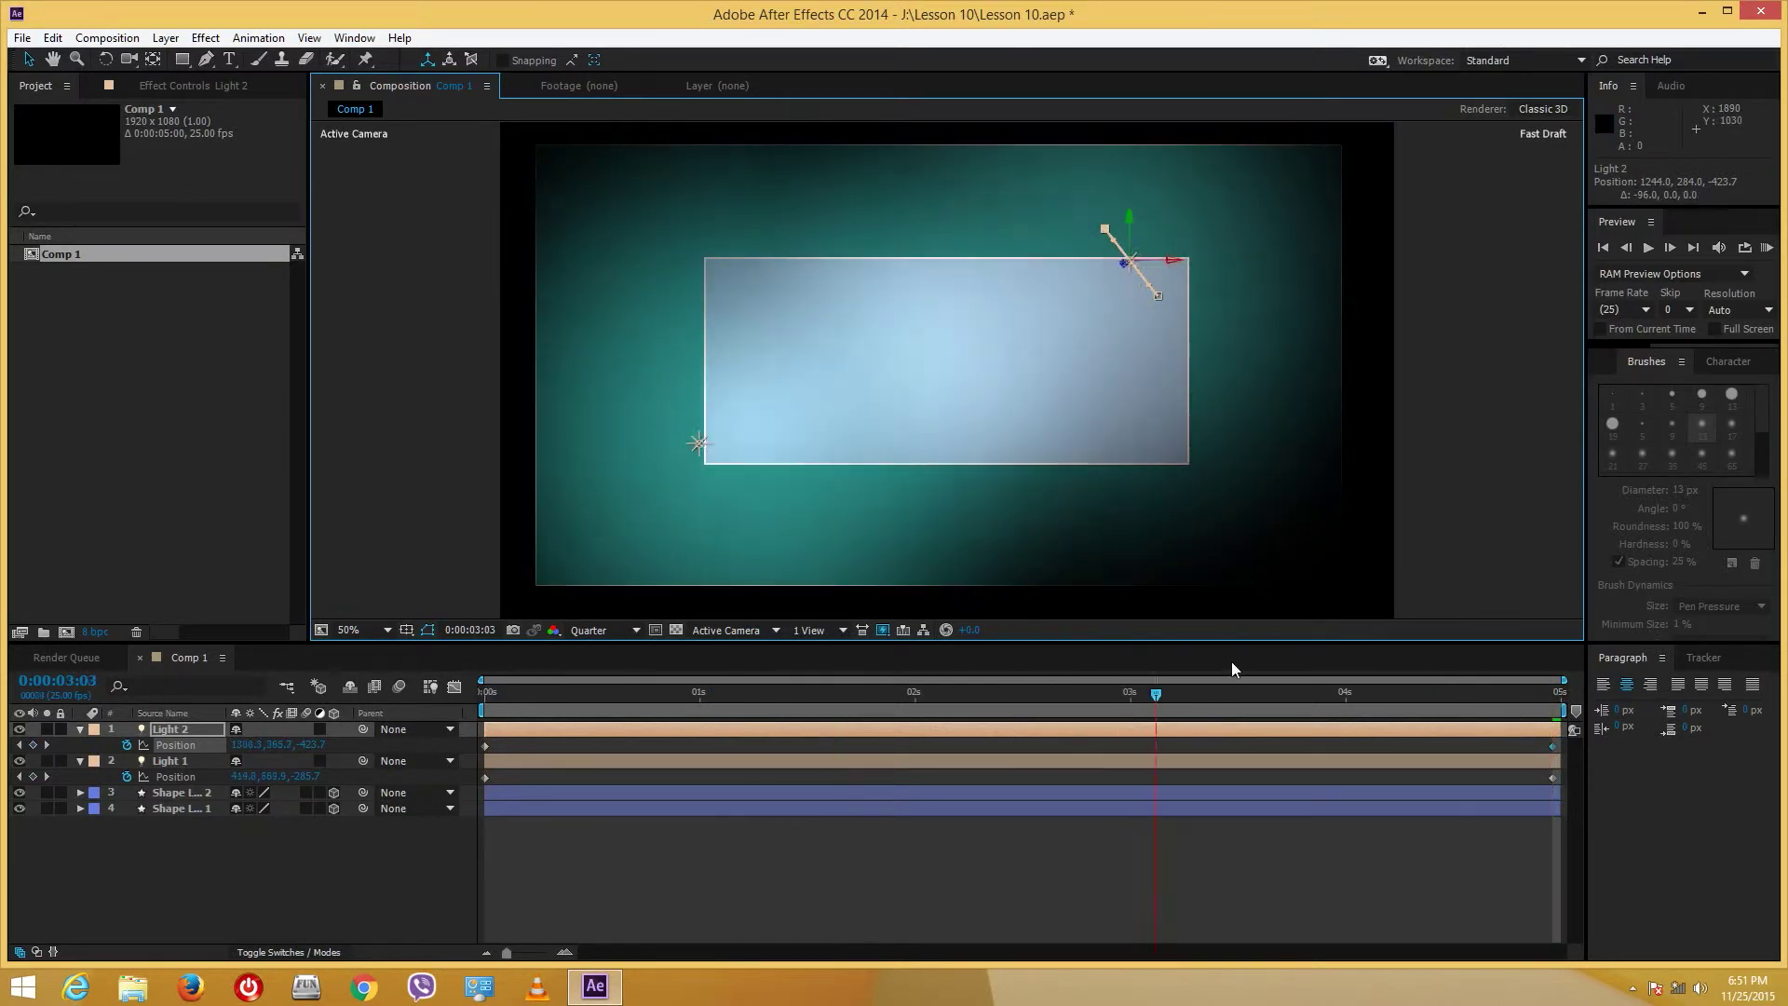
left_click(745, 645)
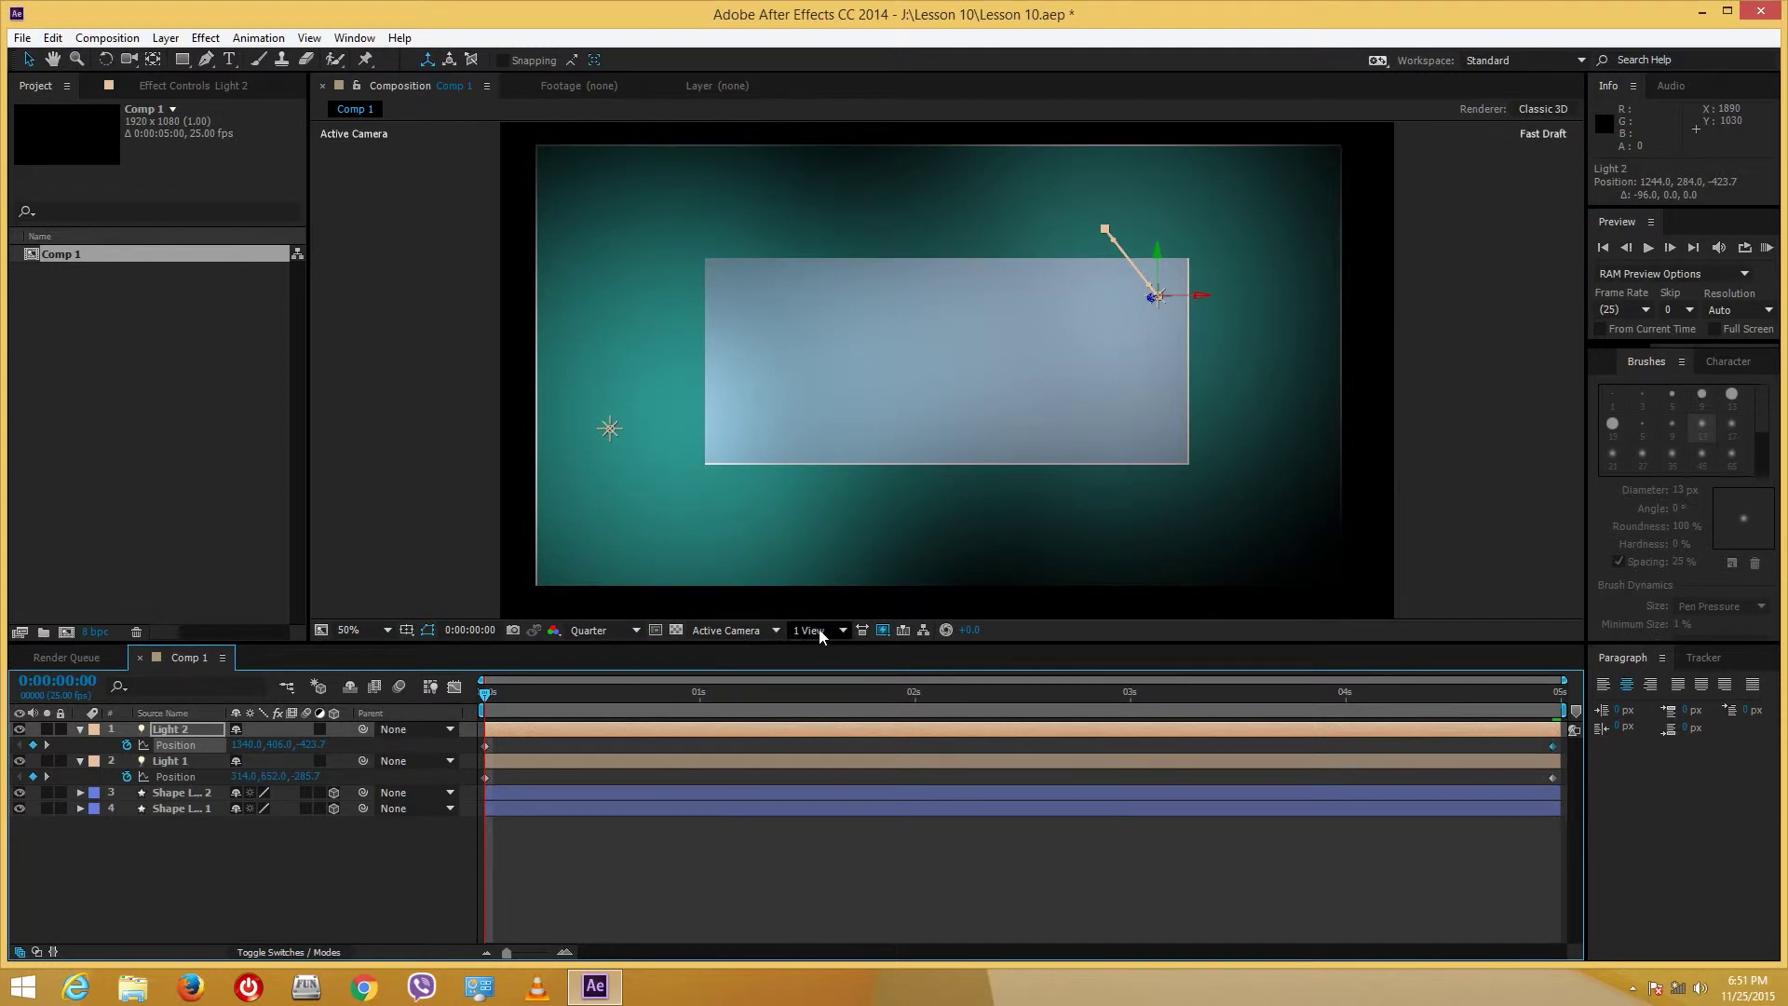
left_click(881, 631)
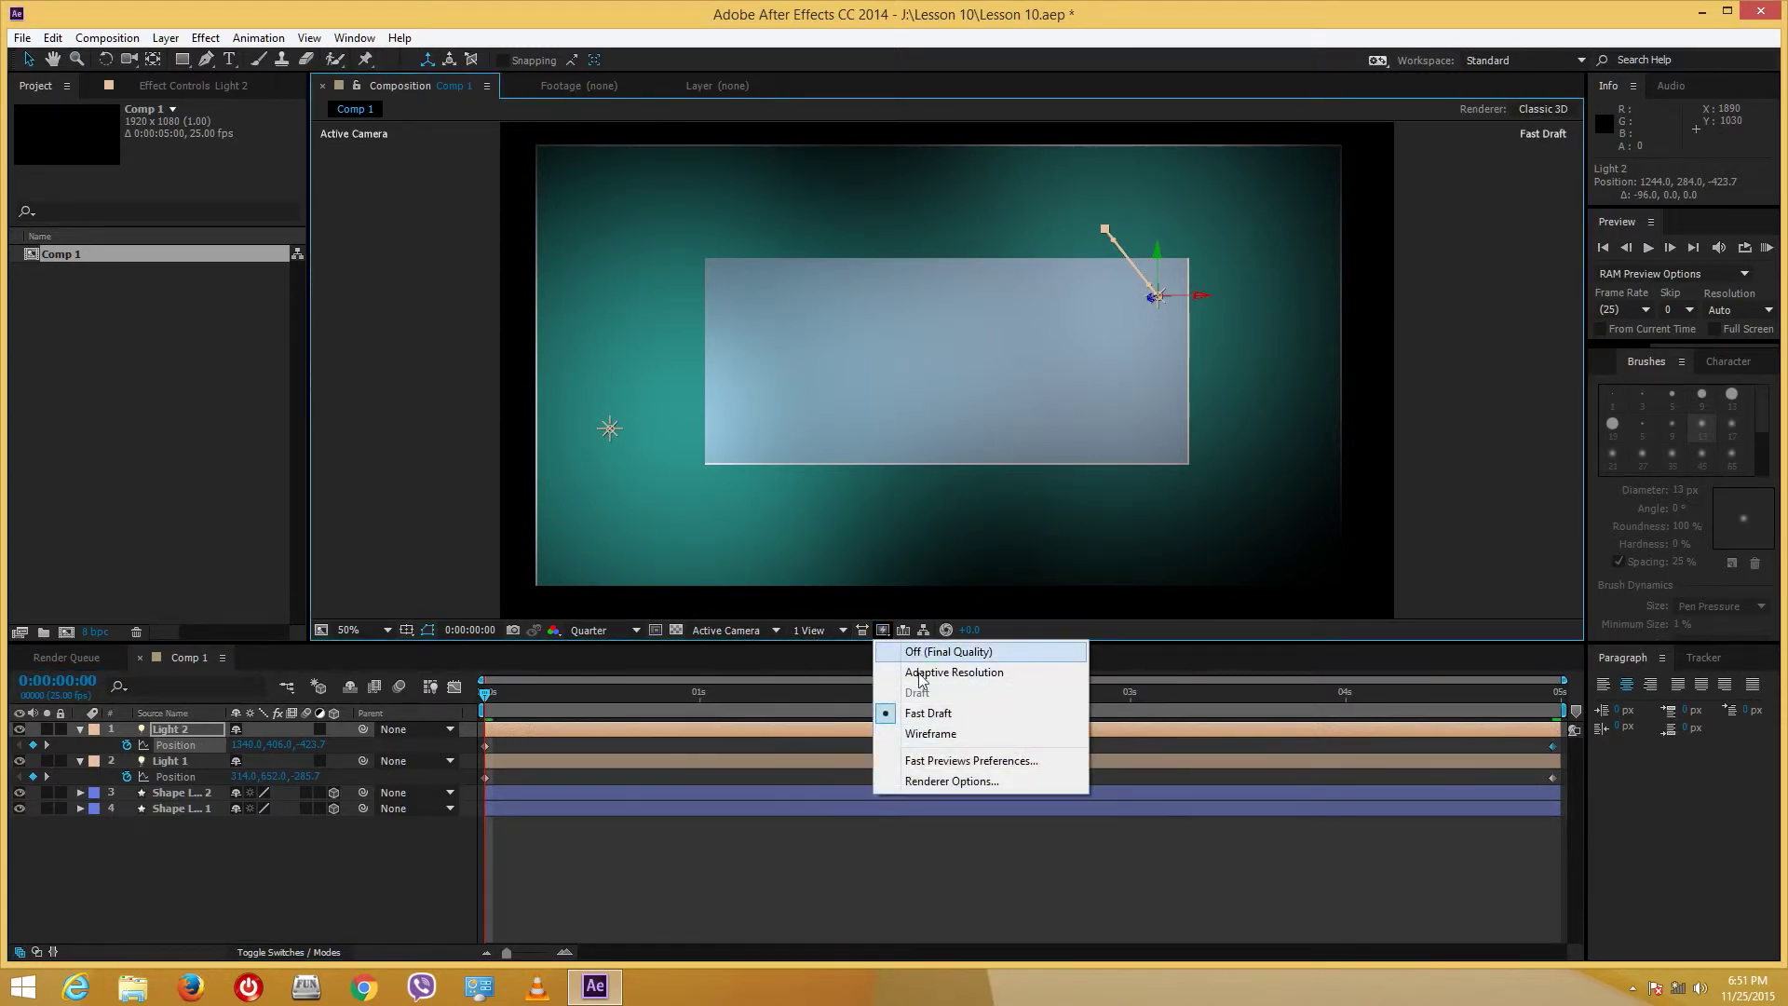
left_click(904, 651)
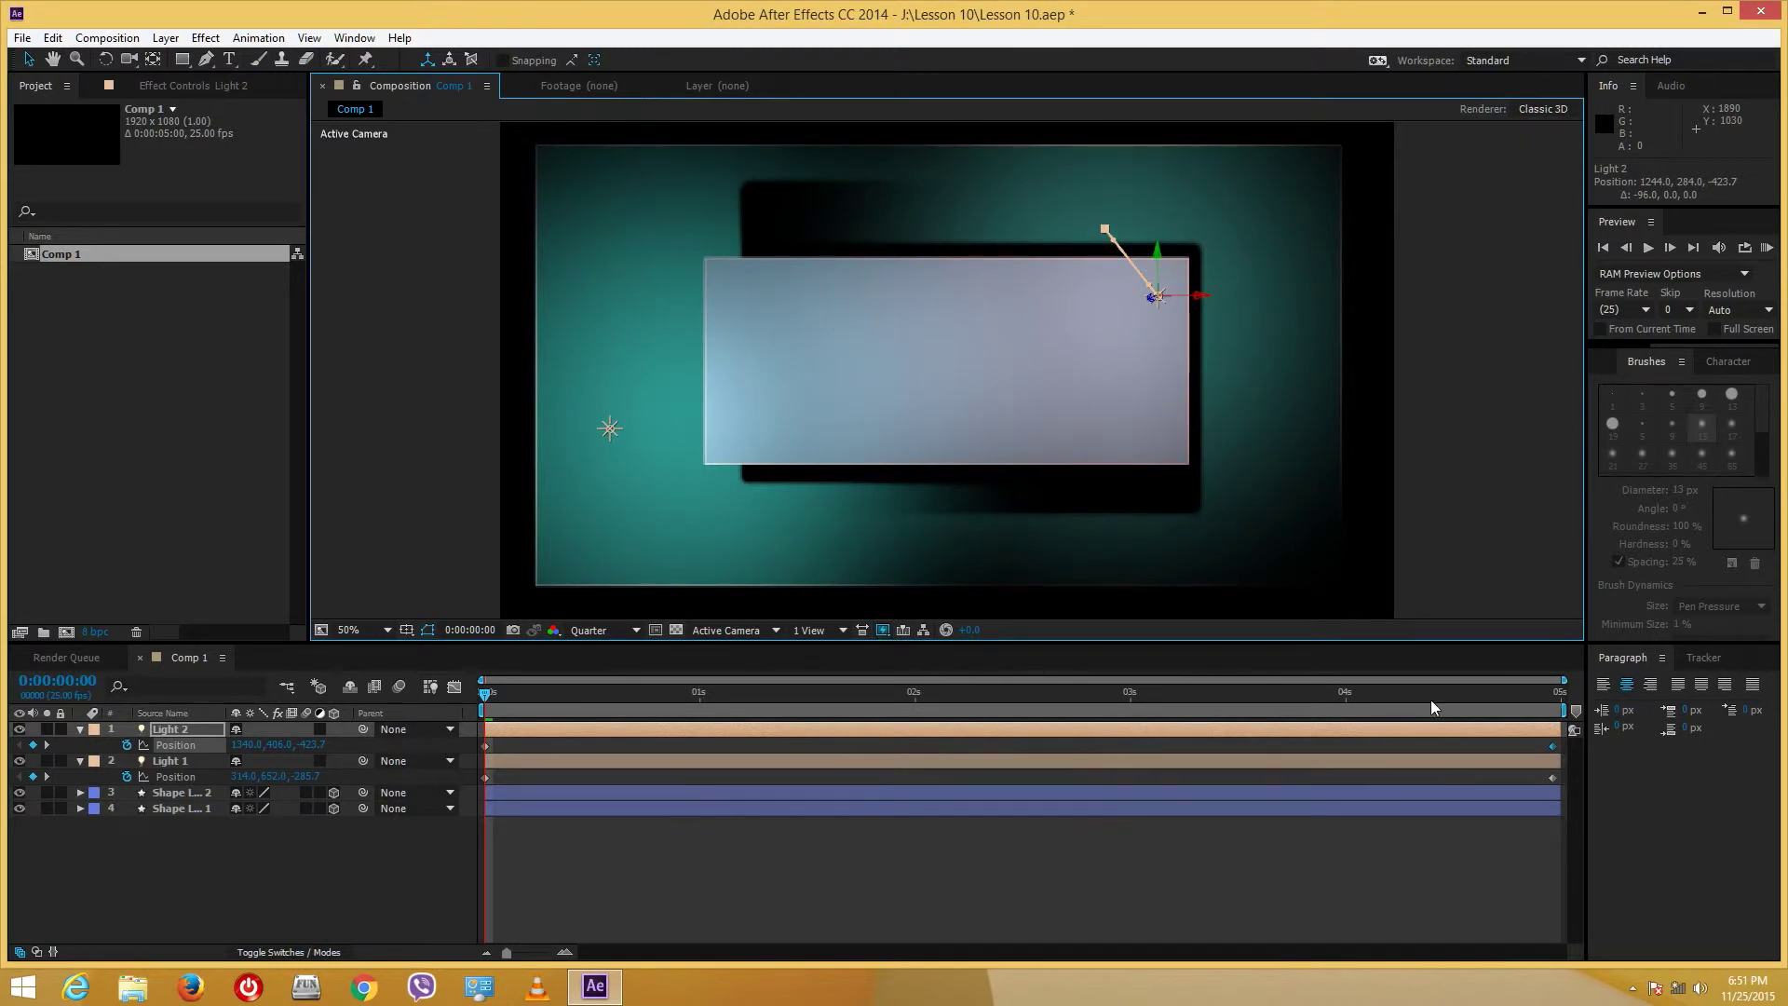
left_click_drag(1430, 708, 4, 712)
- Scale the teal background layer, Shape Layer 1, up to about 1052%
left_click(600, 572)
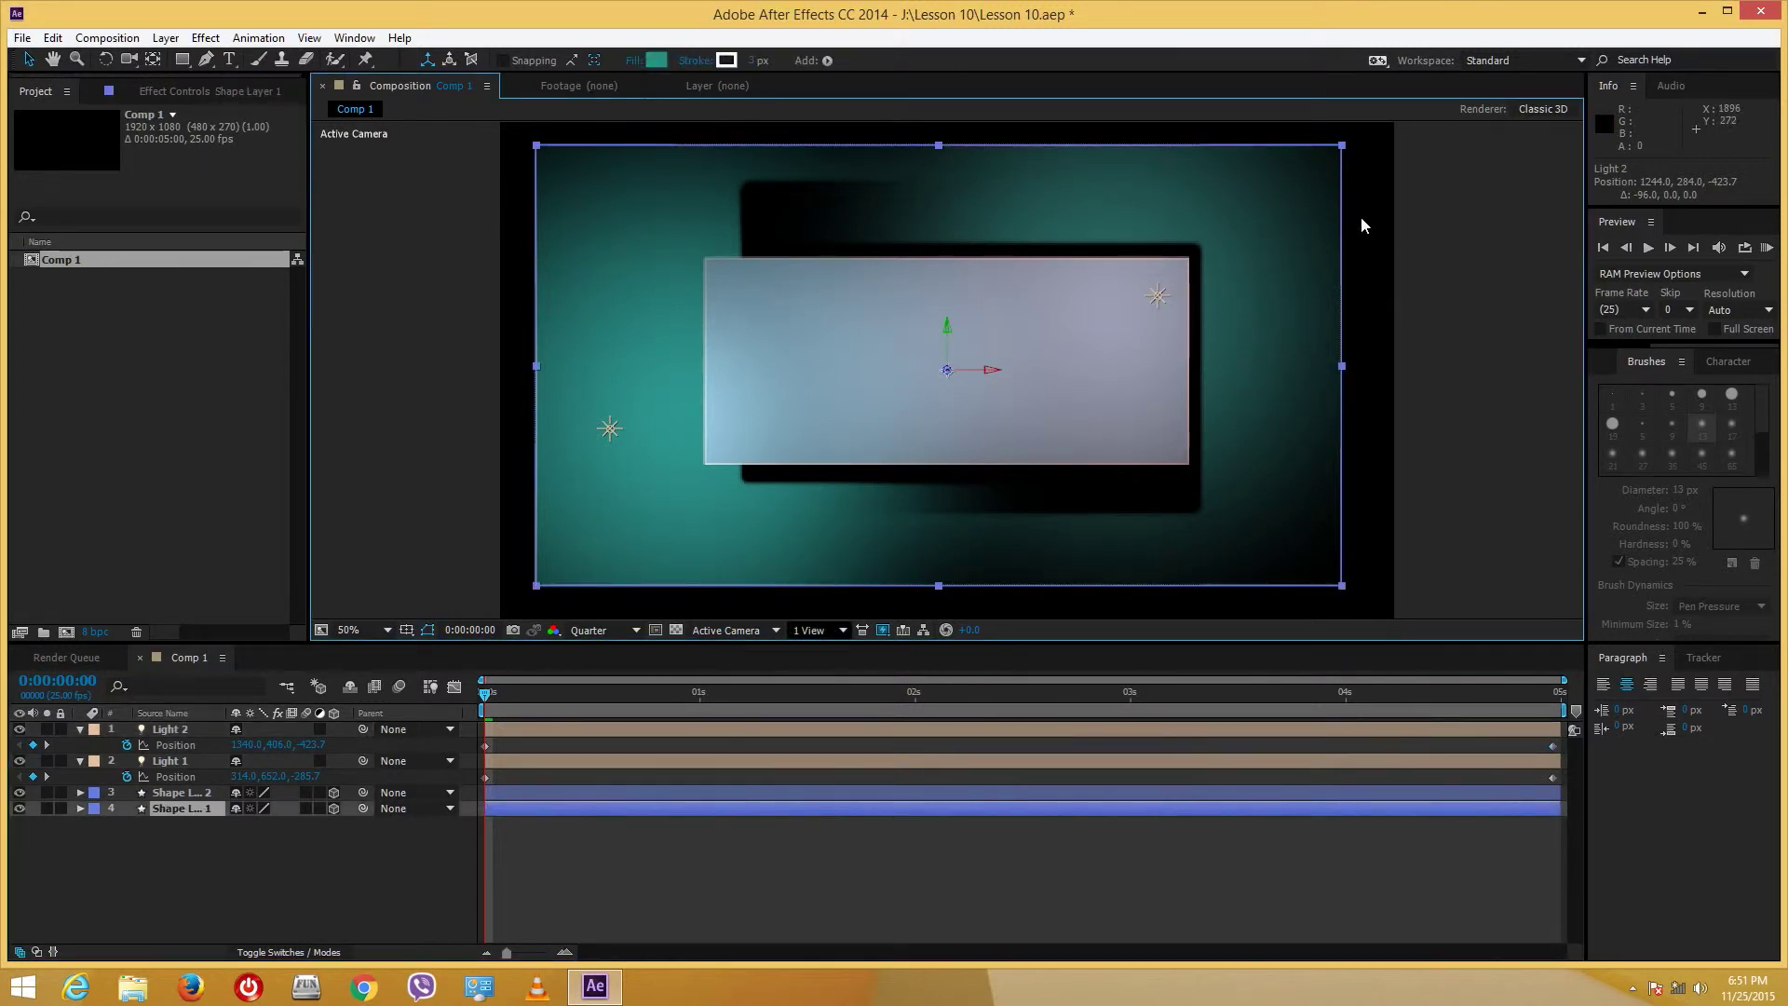
left_click(80, 806)
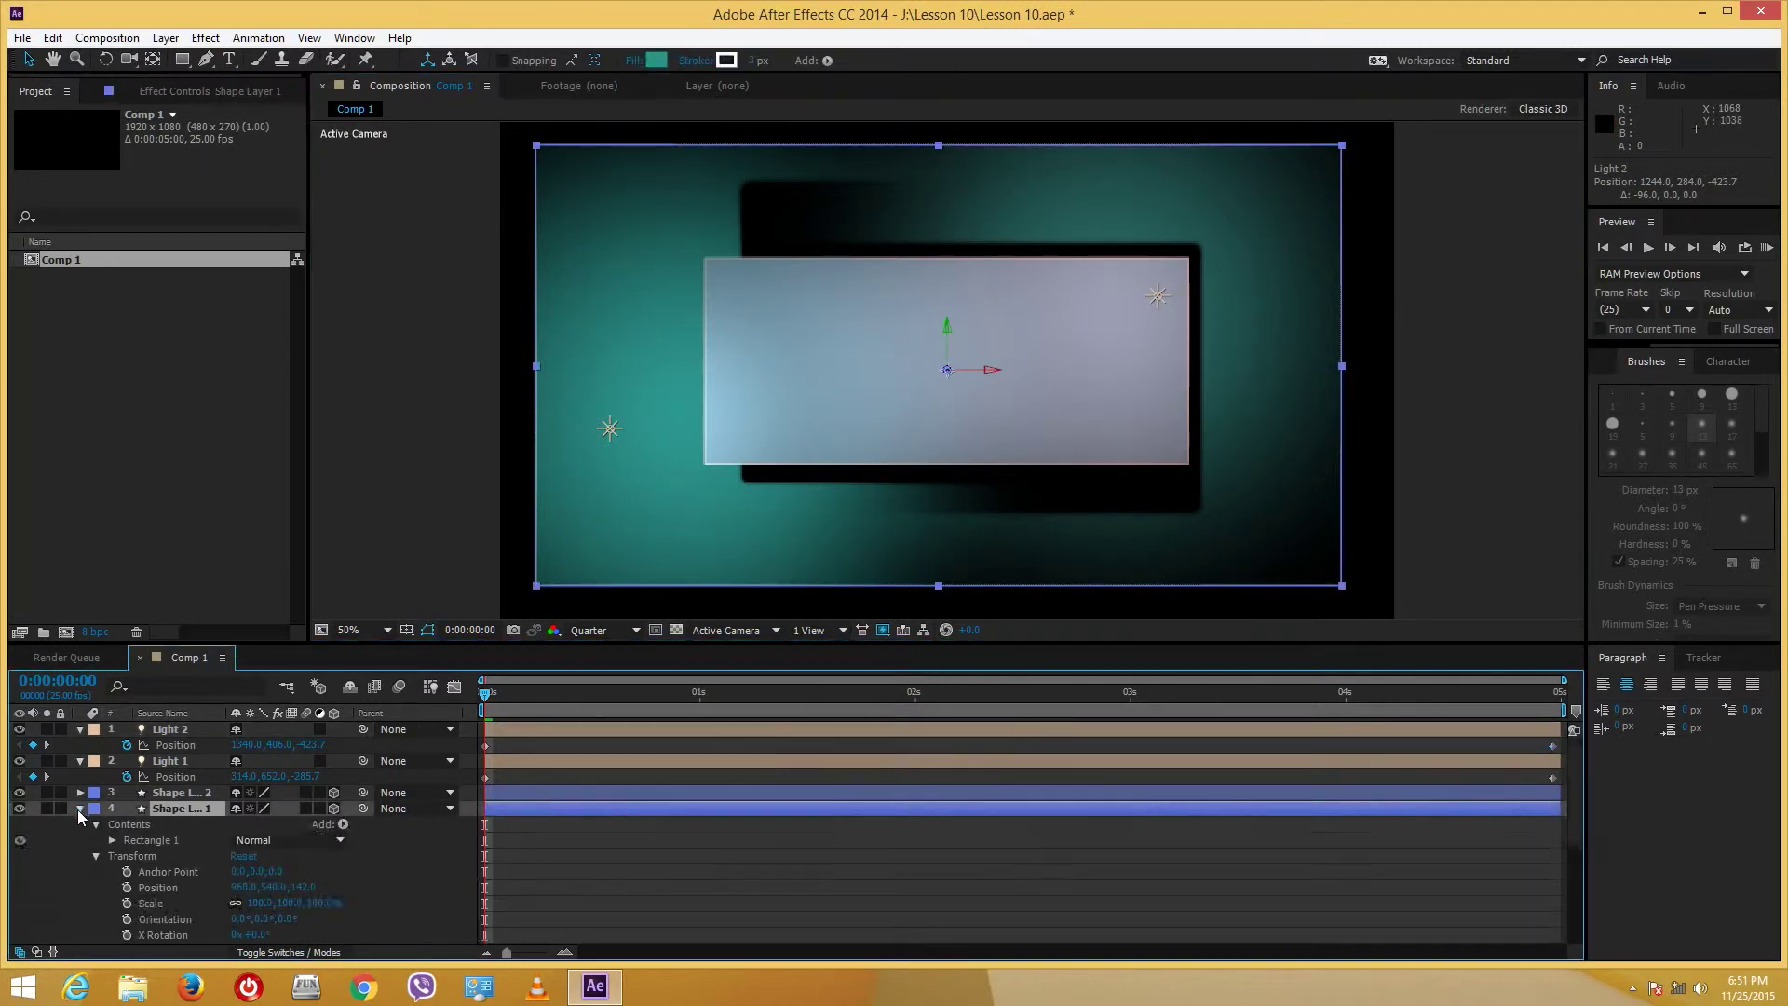
scroll(466, 711, "down", 5)
scroll(274, 918, "up", 1)
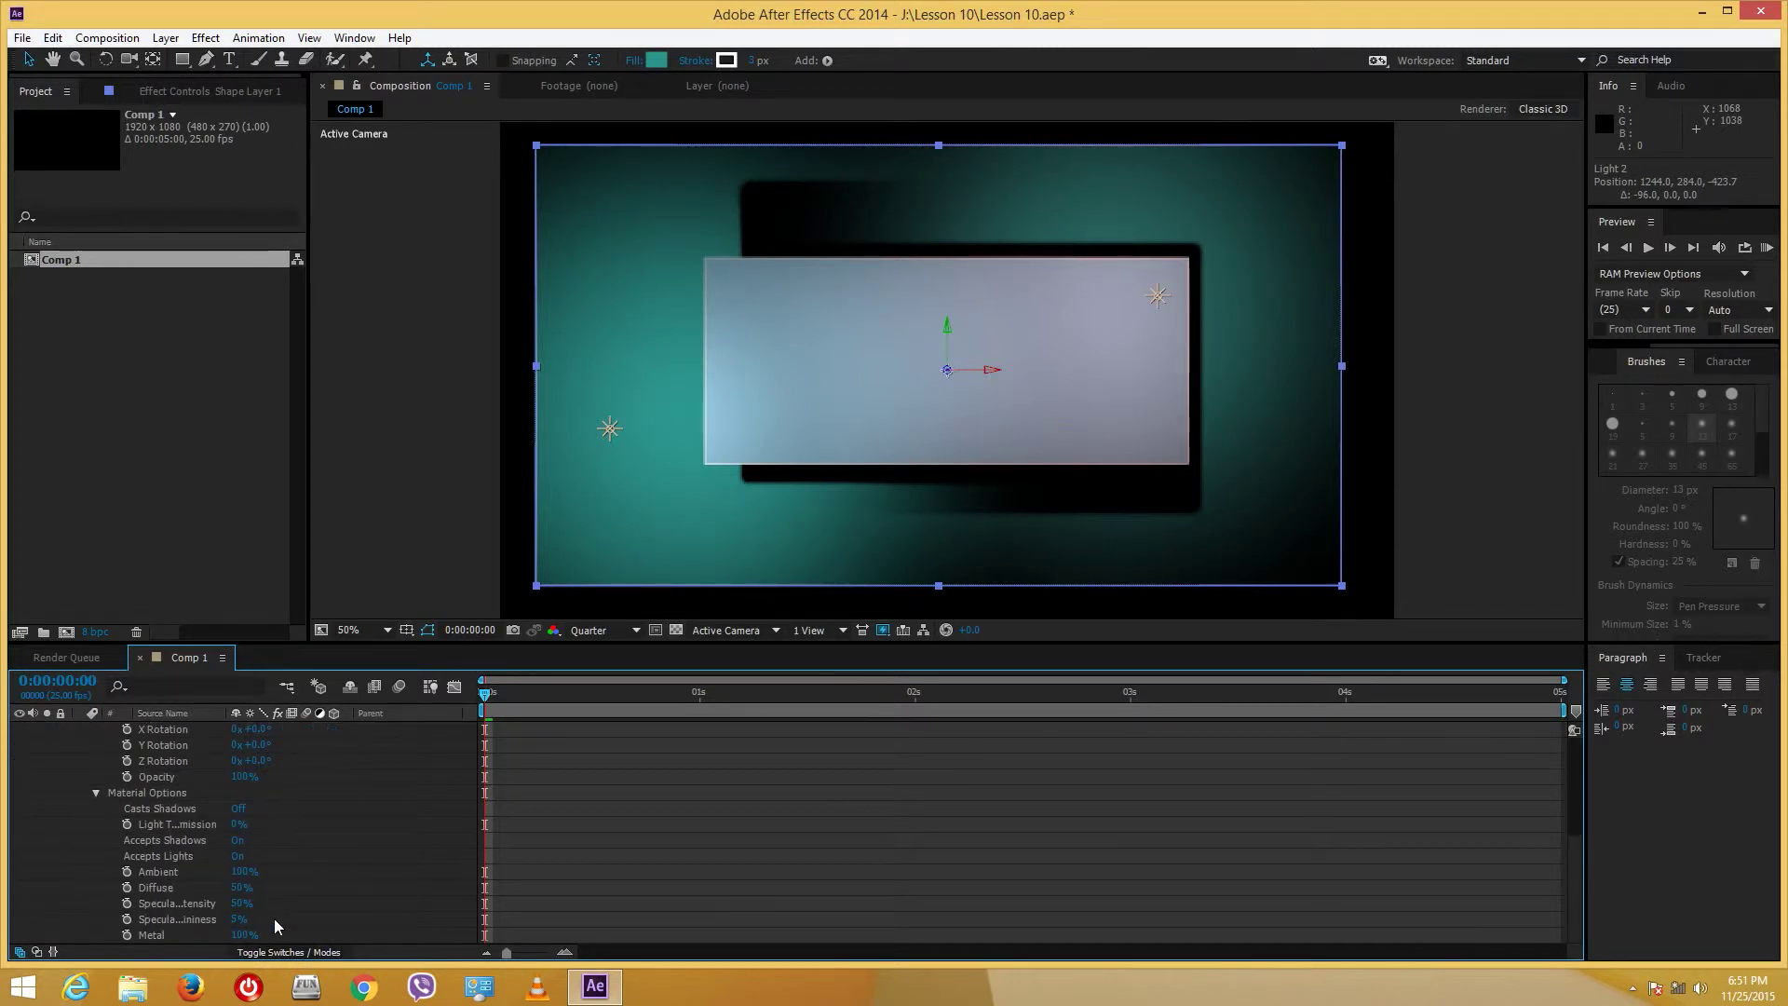
left_click_drag(322, 798, 758, 777)
left_click_drag(1218, 798, 1238, 764)
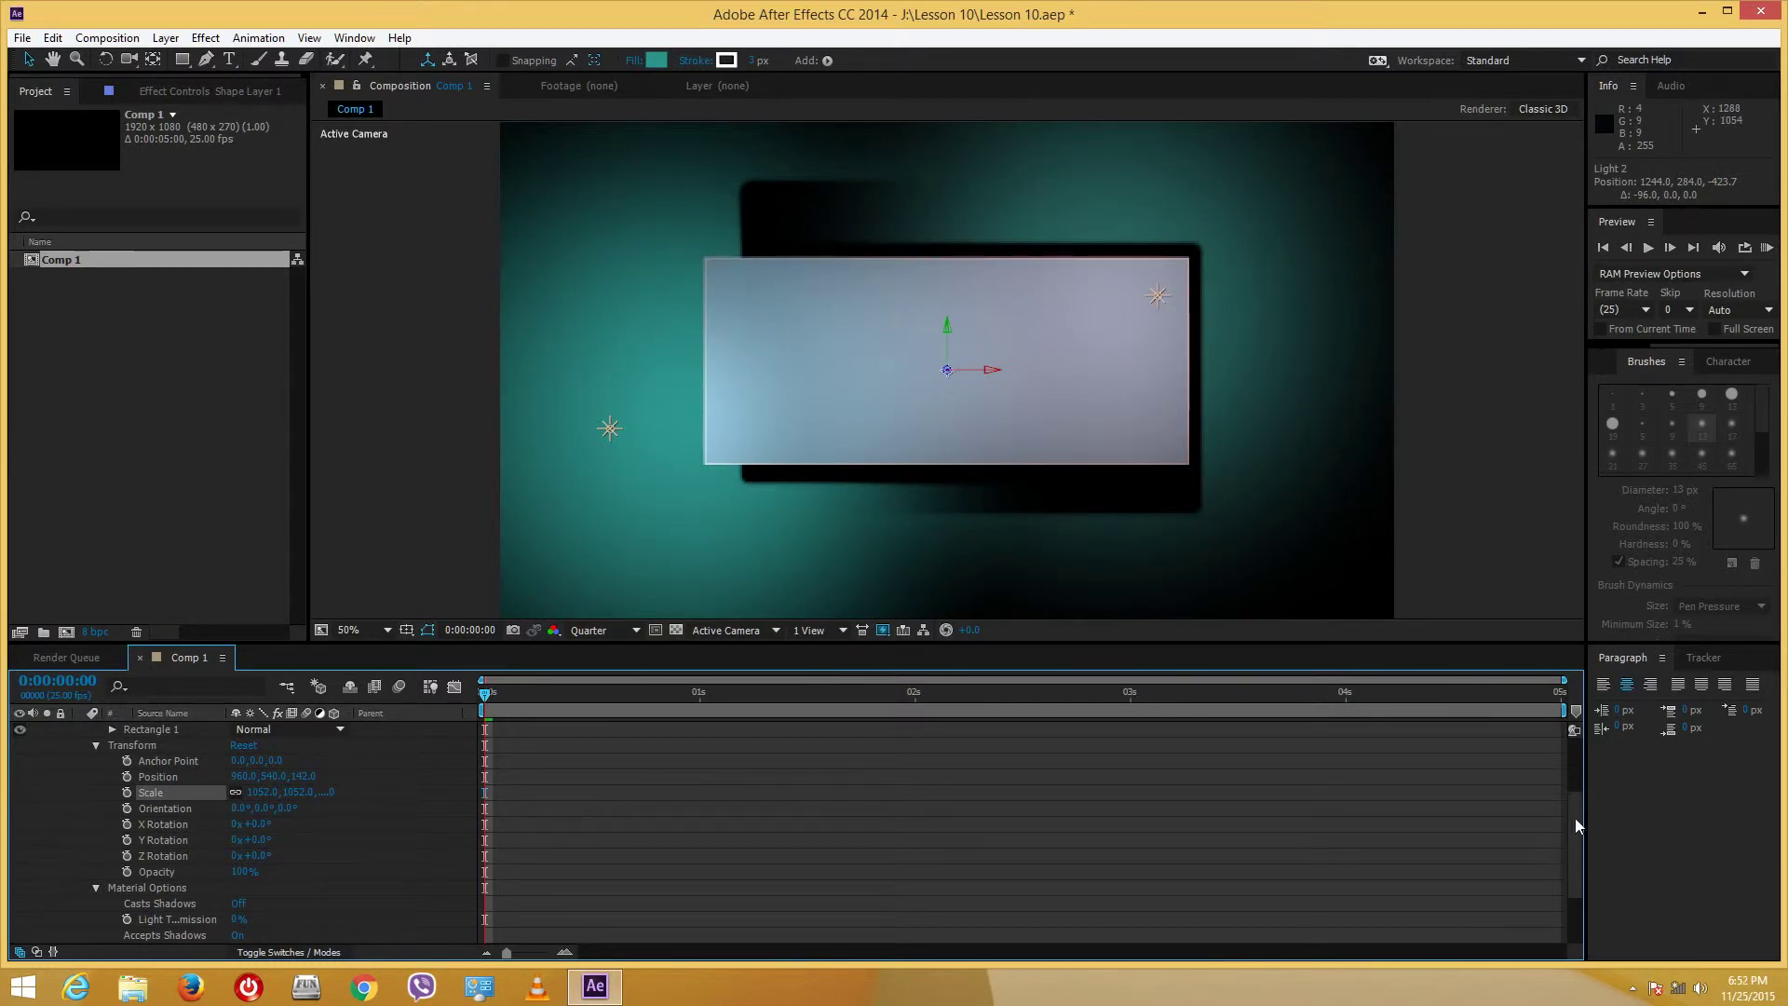
left_click_drag(1576, 826, 1567, 717)
- Scrub through the light animation and collapse Shape Layer 1, Light 2 and Light 1
left_click_drag(754, 706, 470, 731)
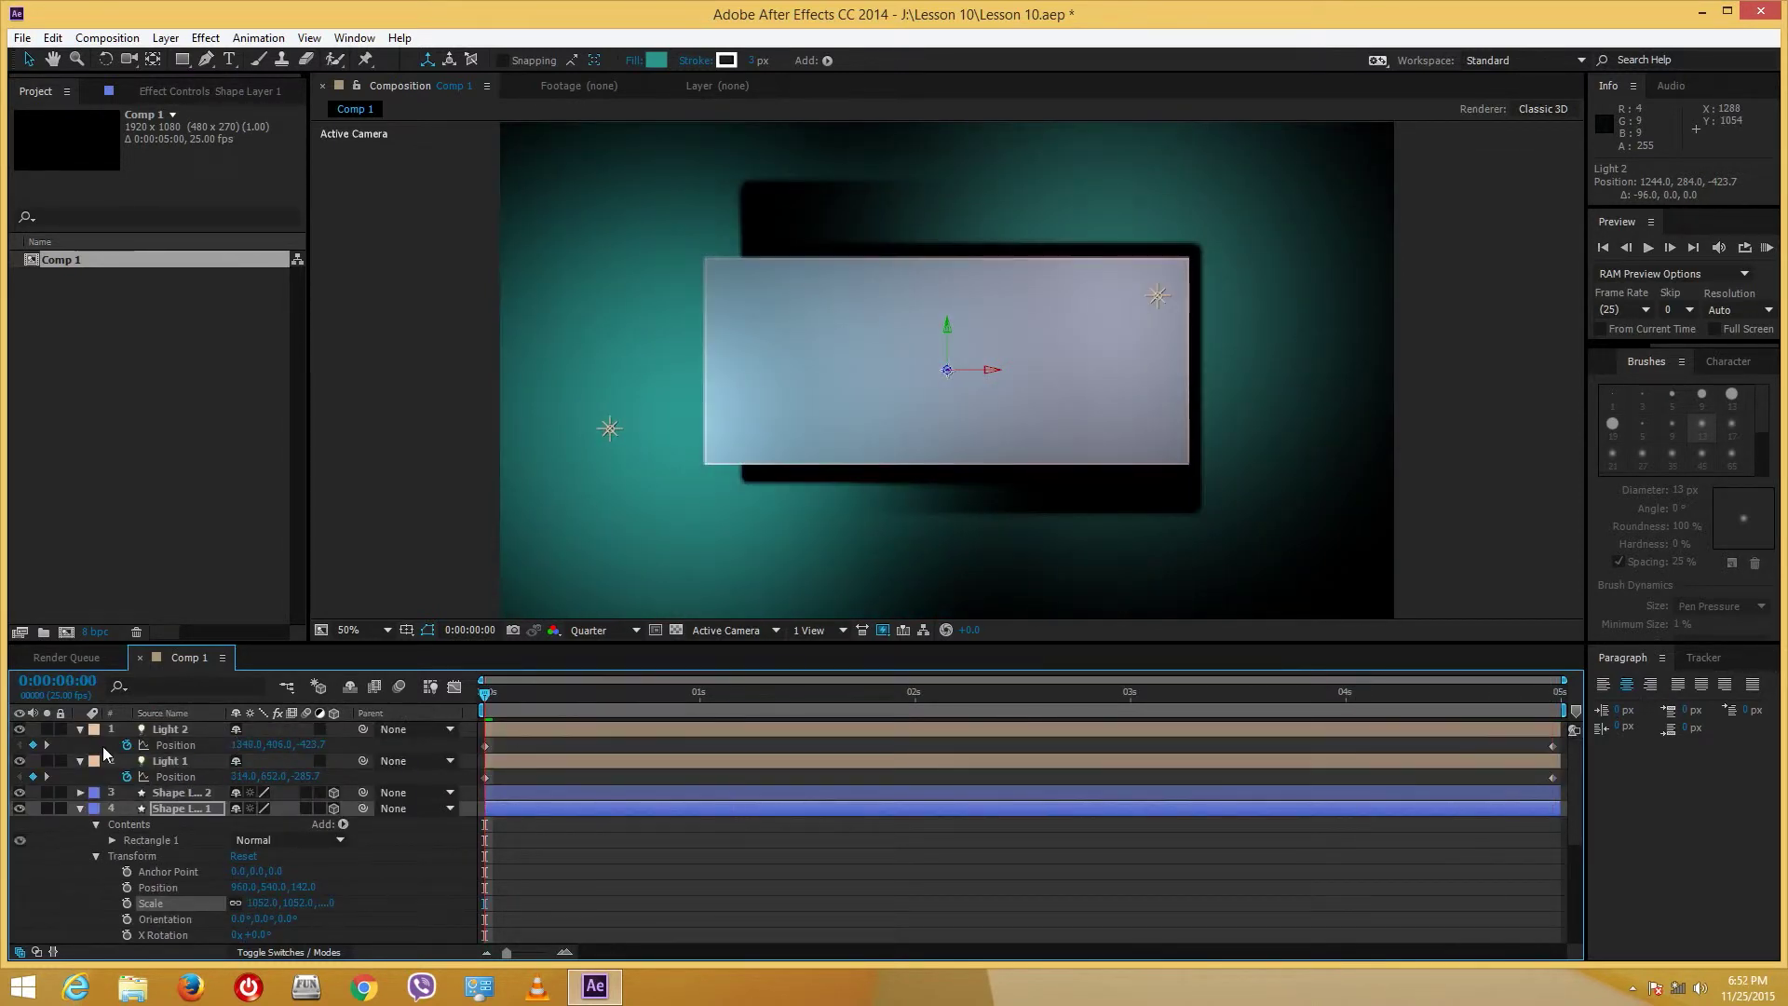
left_click(80, 807)
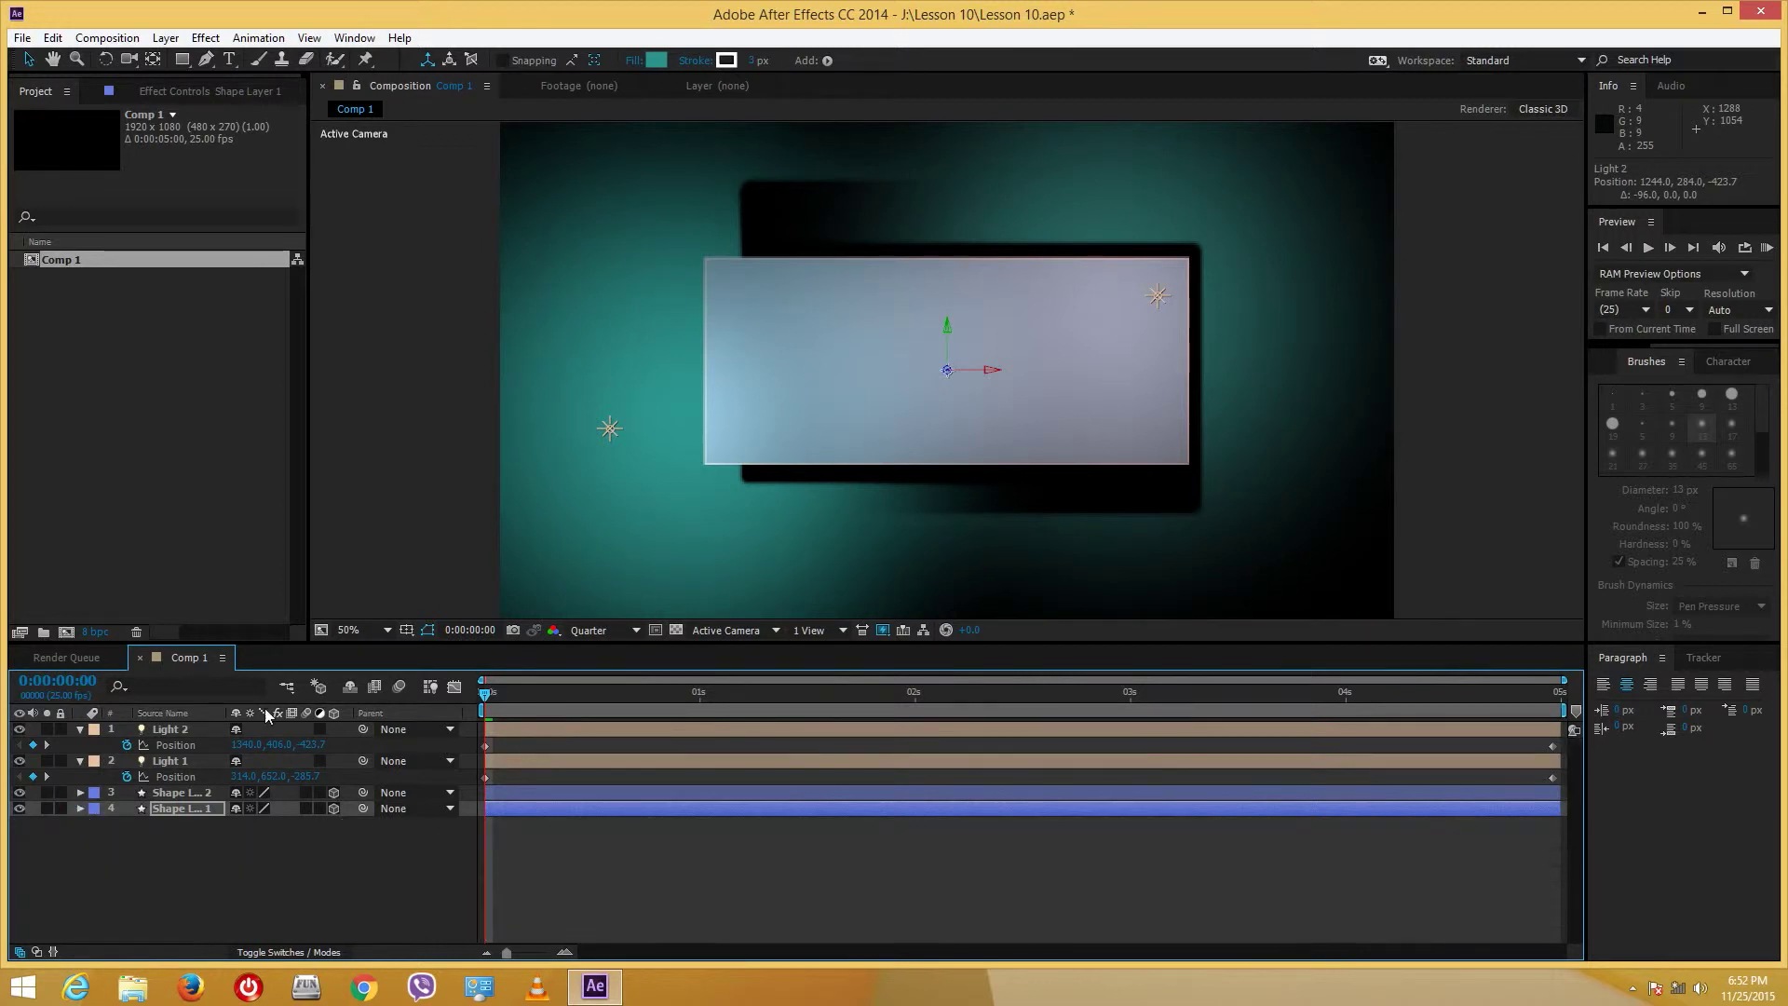
left_click(1449, 310)
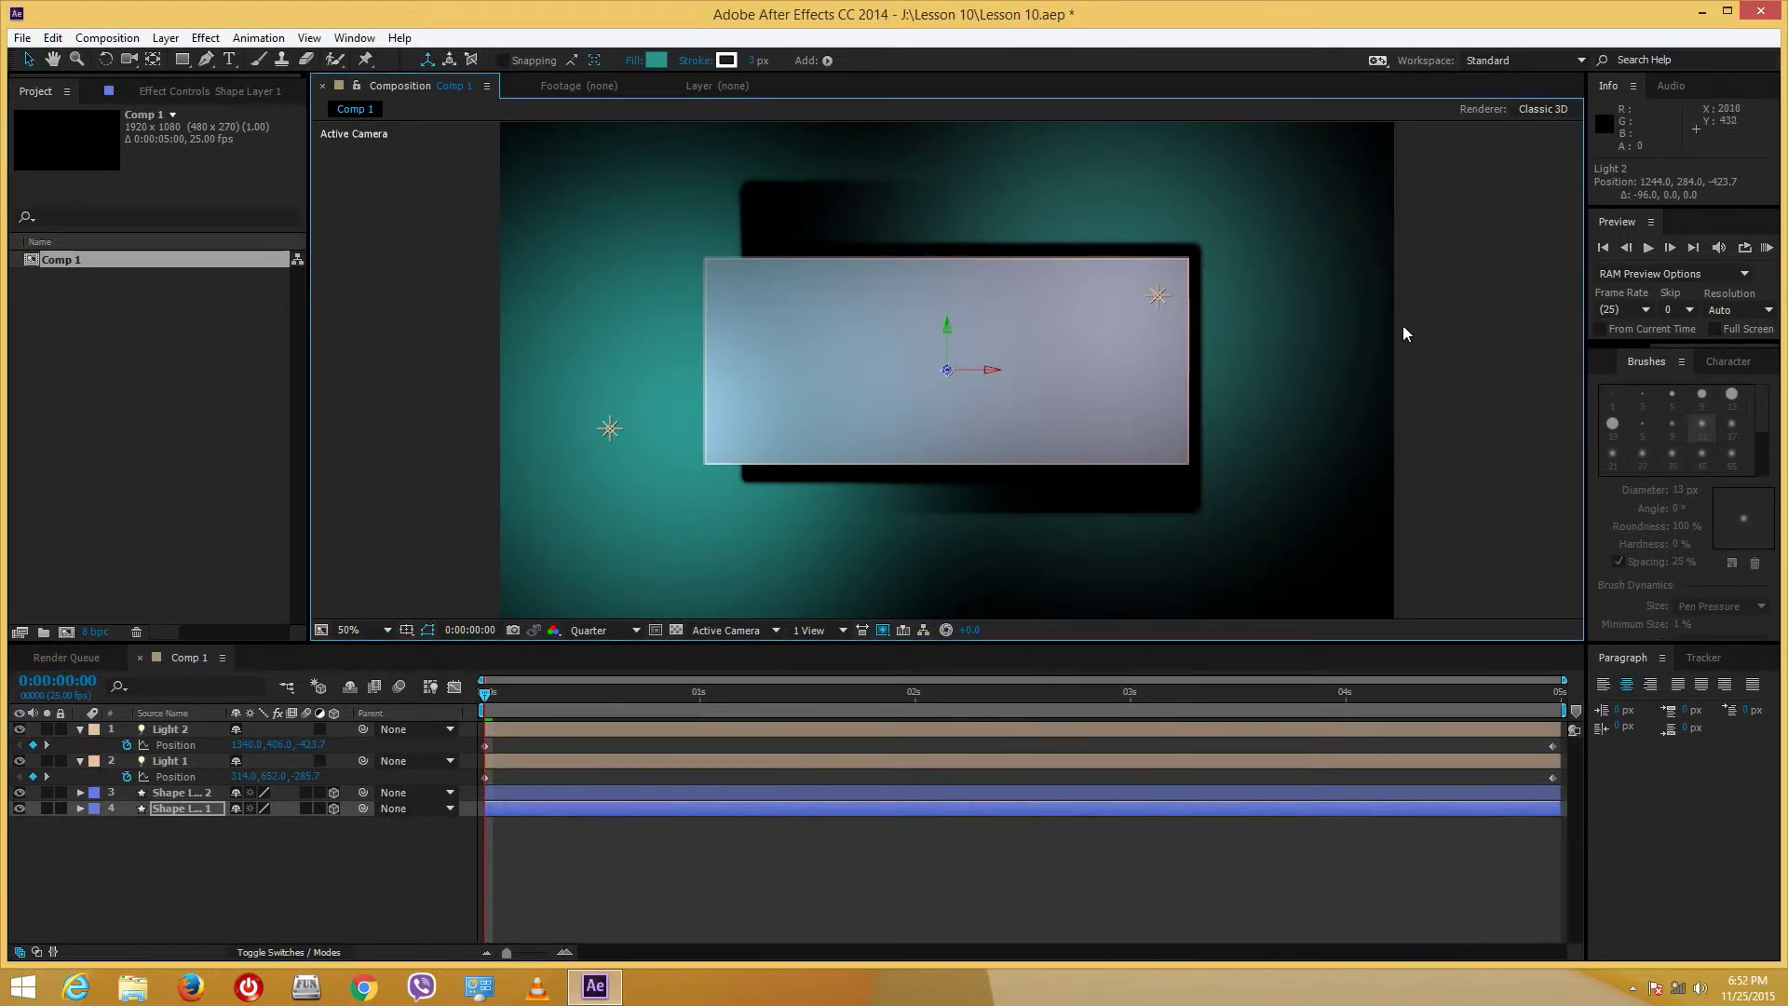
left_click(80, 729)
left_click(80, 745)
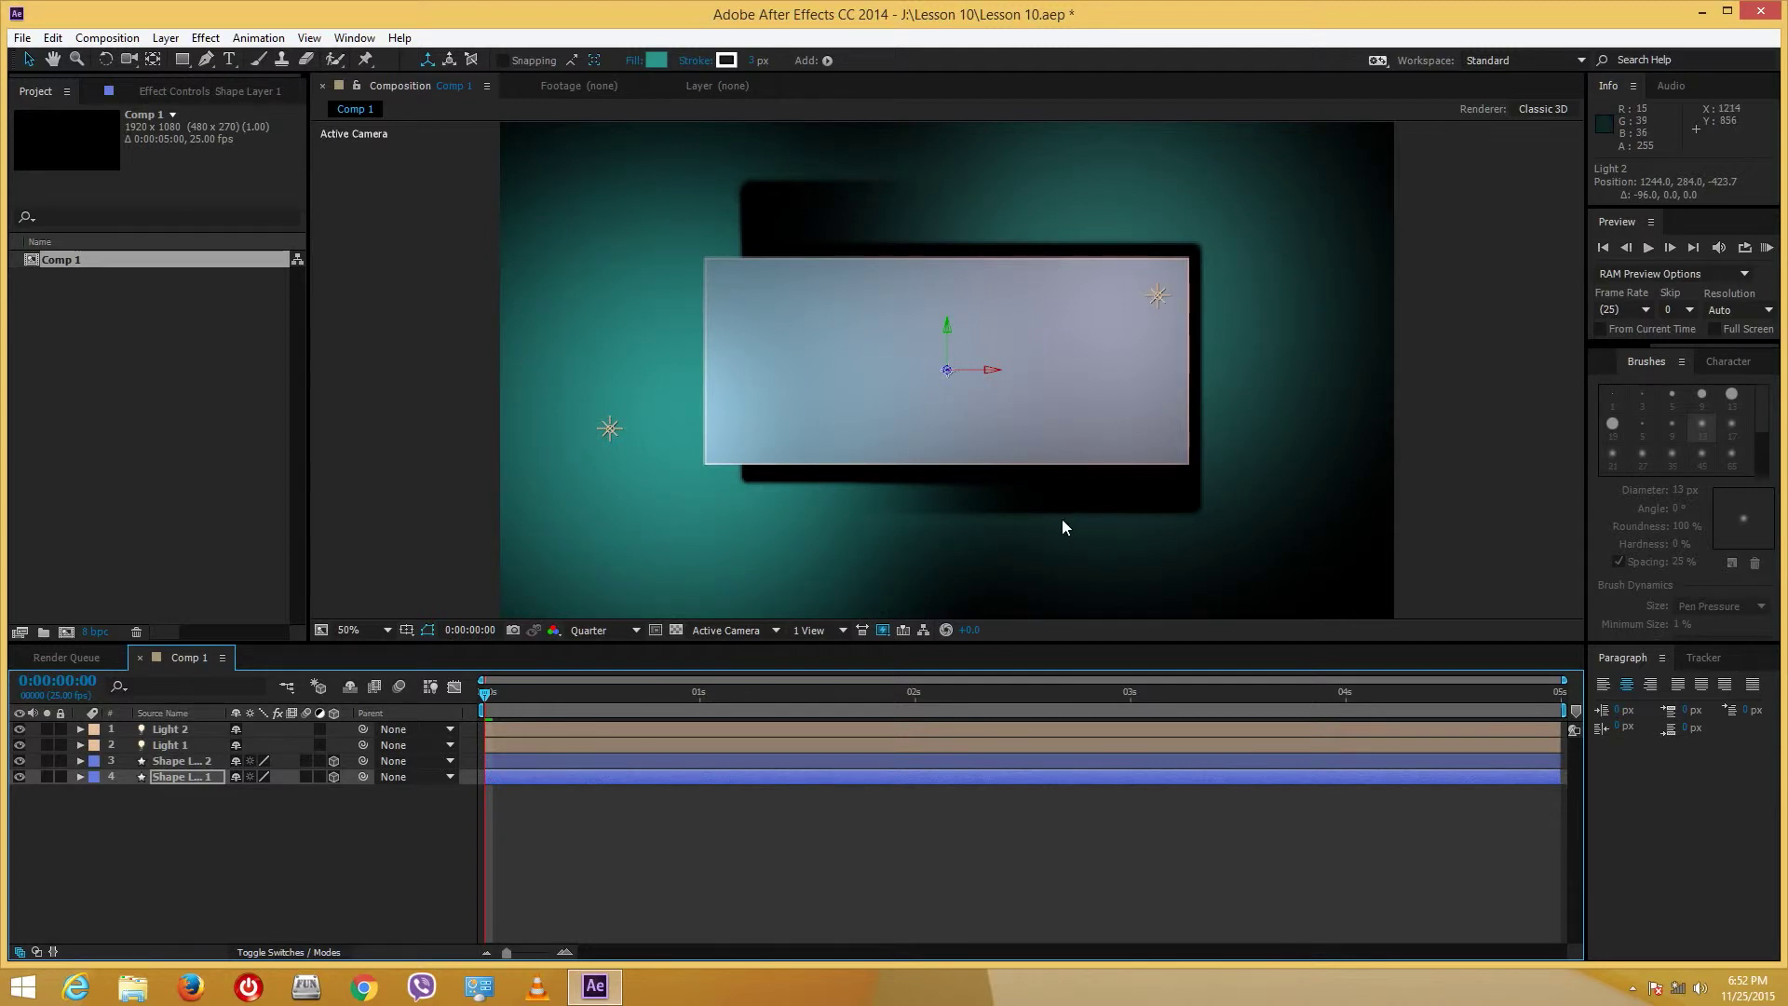
- Add a Two-Node Camera named Camera 1 using the 50mm preset
left_click(1057, 809)
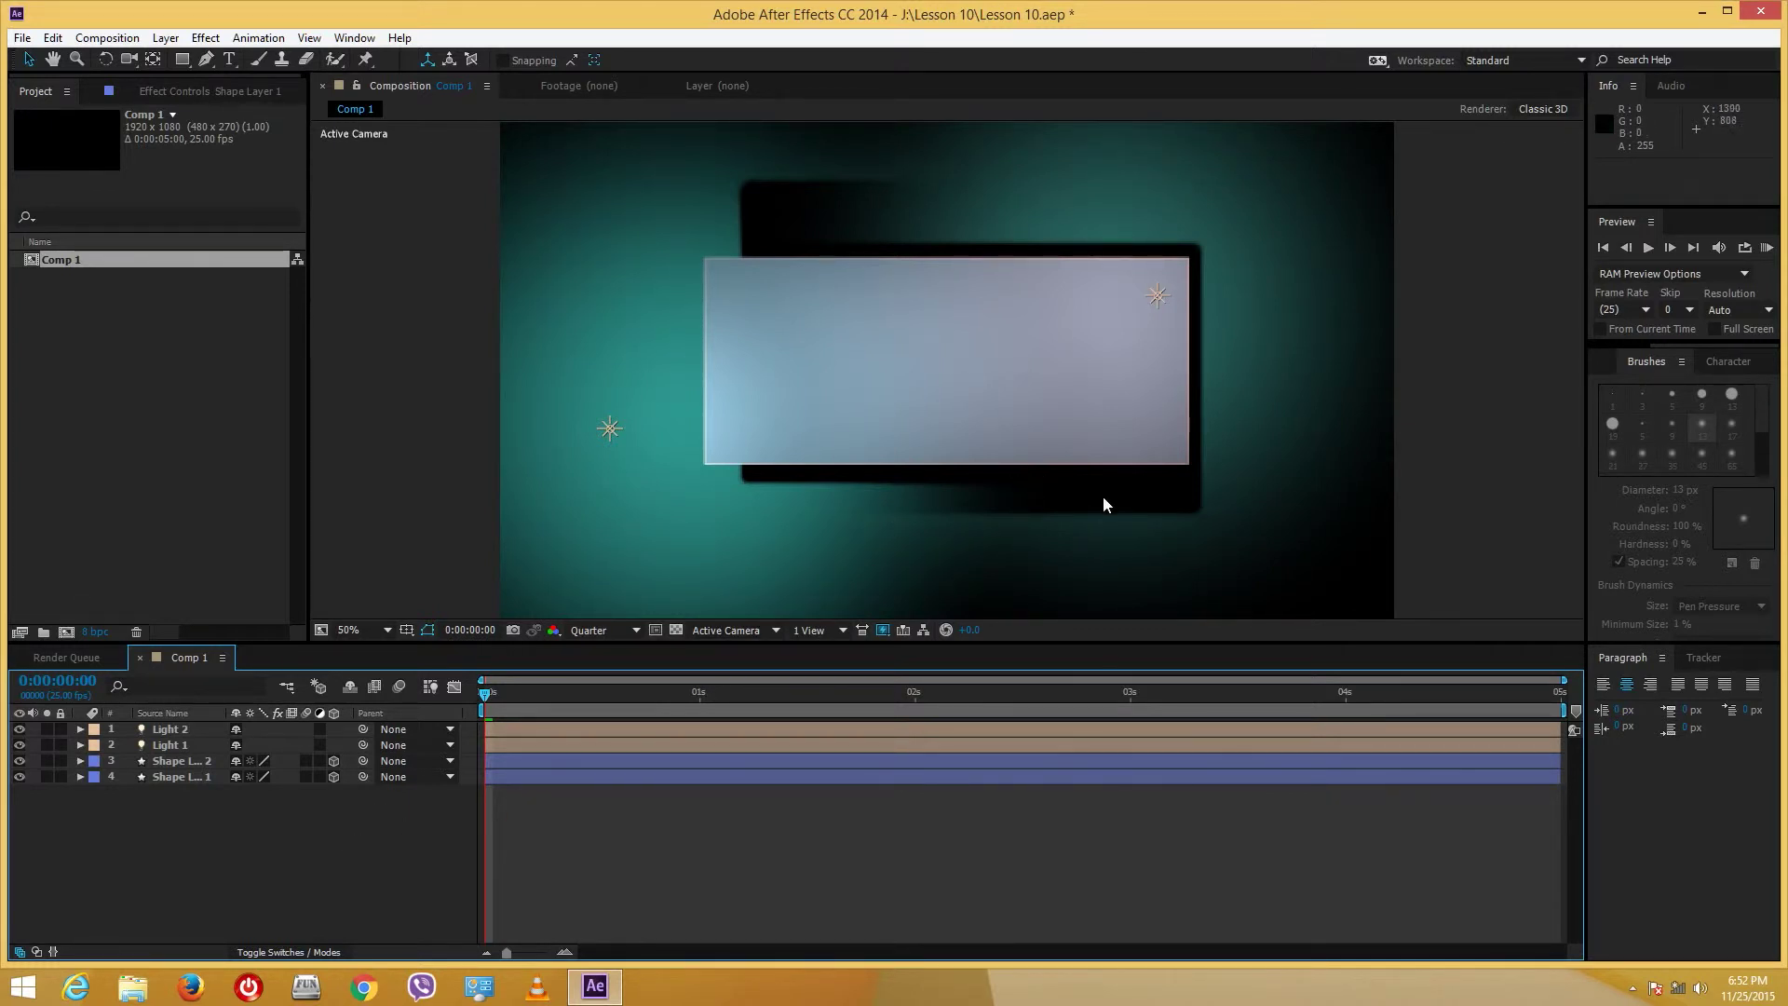
right_click(184, 819)
mouse_move(307, 621)
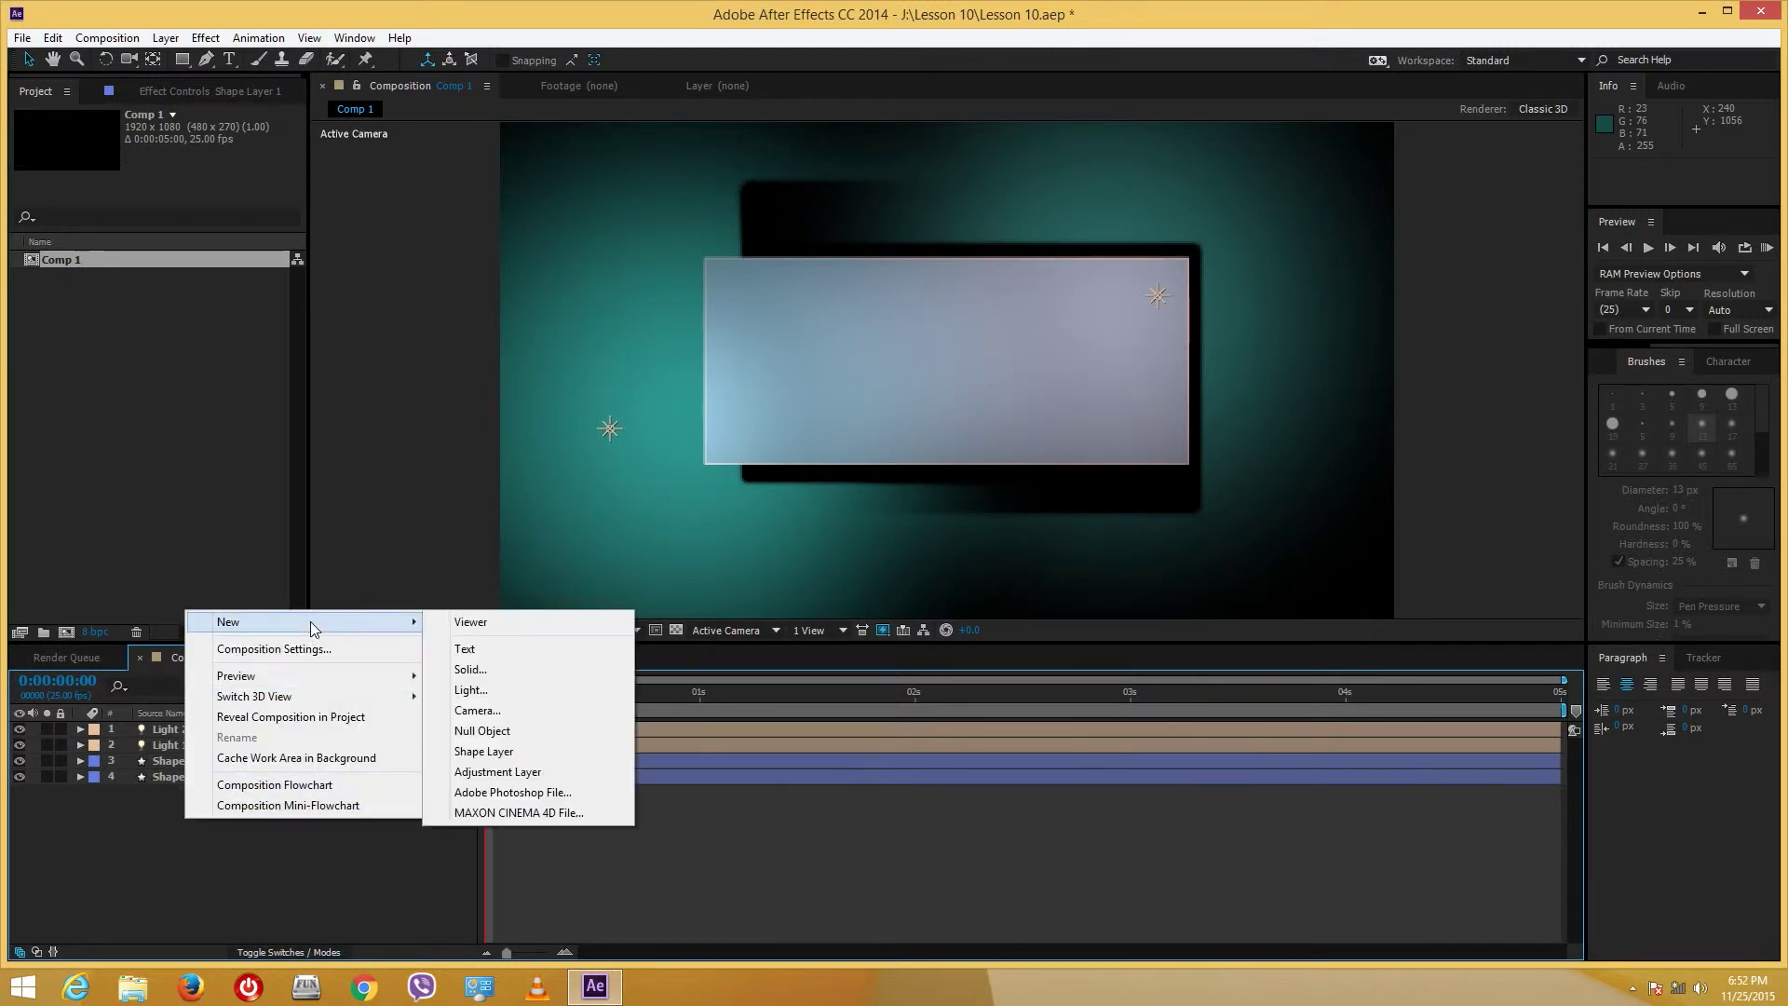
left_click(501, 713)
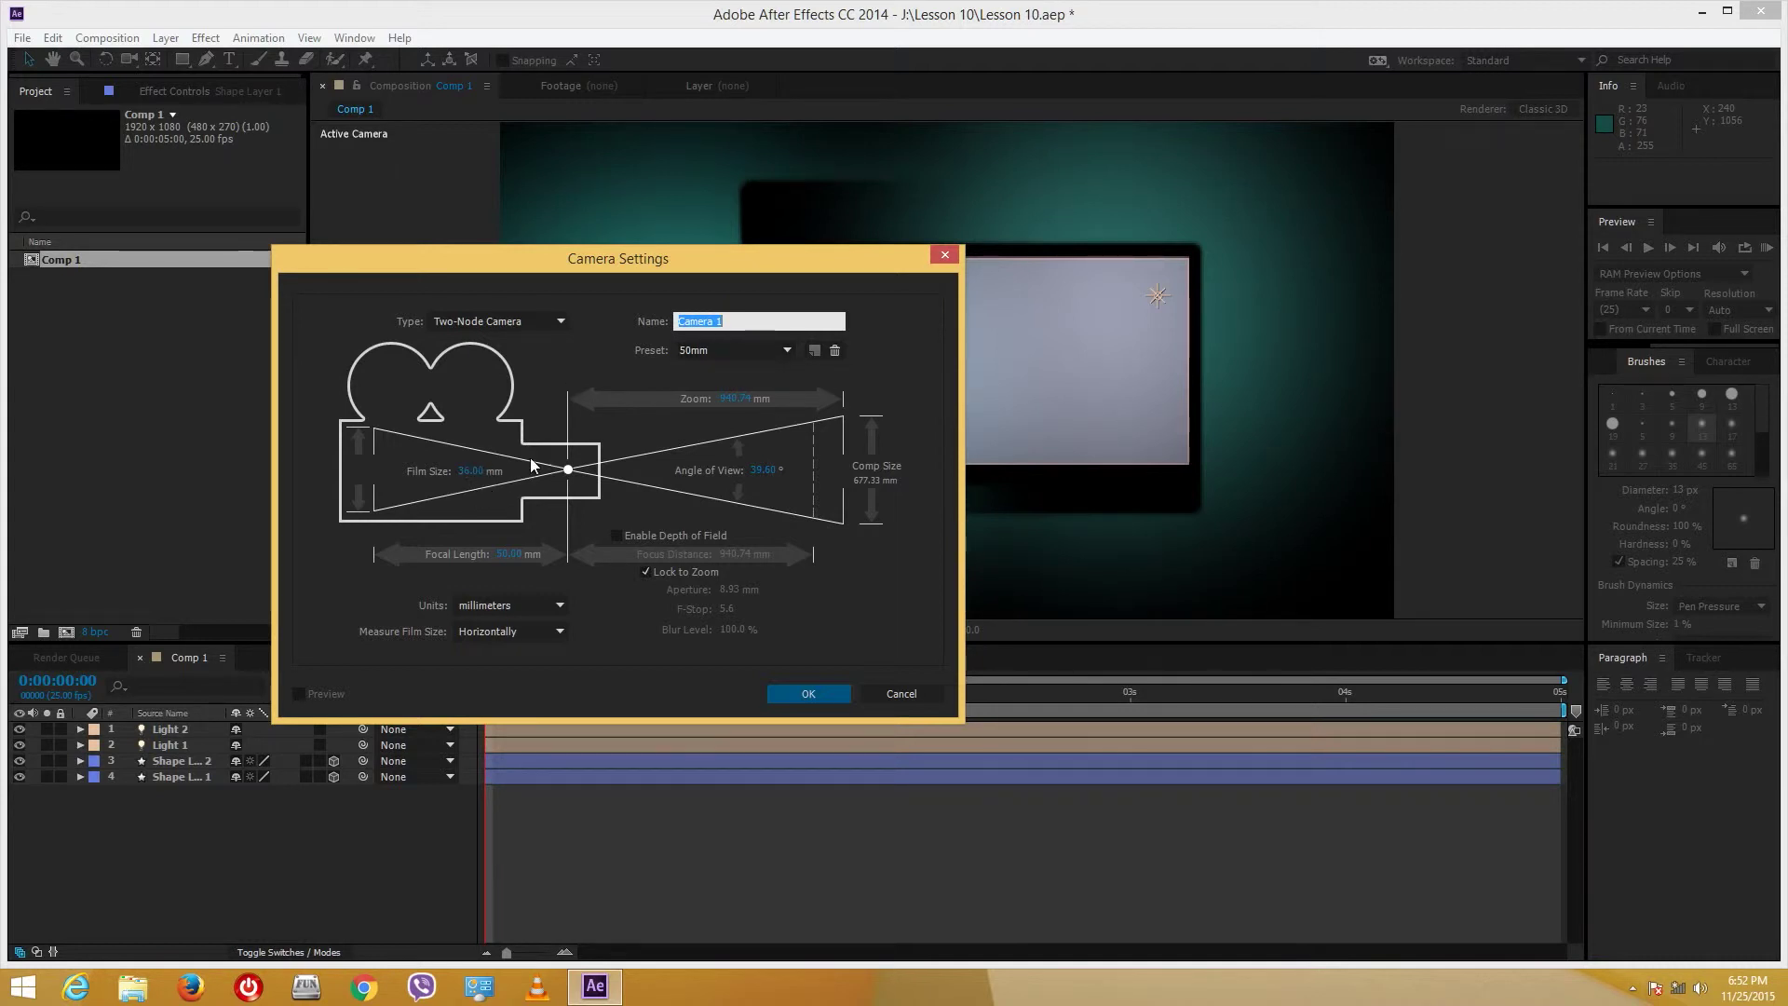
left_click(801, 696)
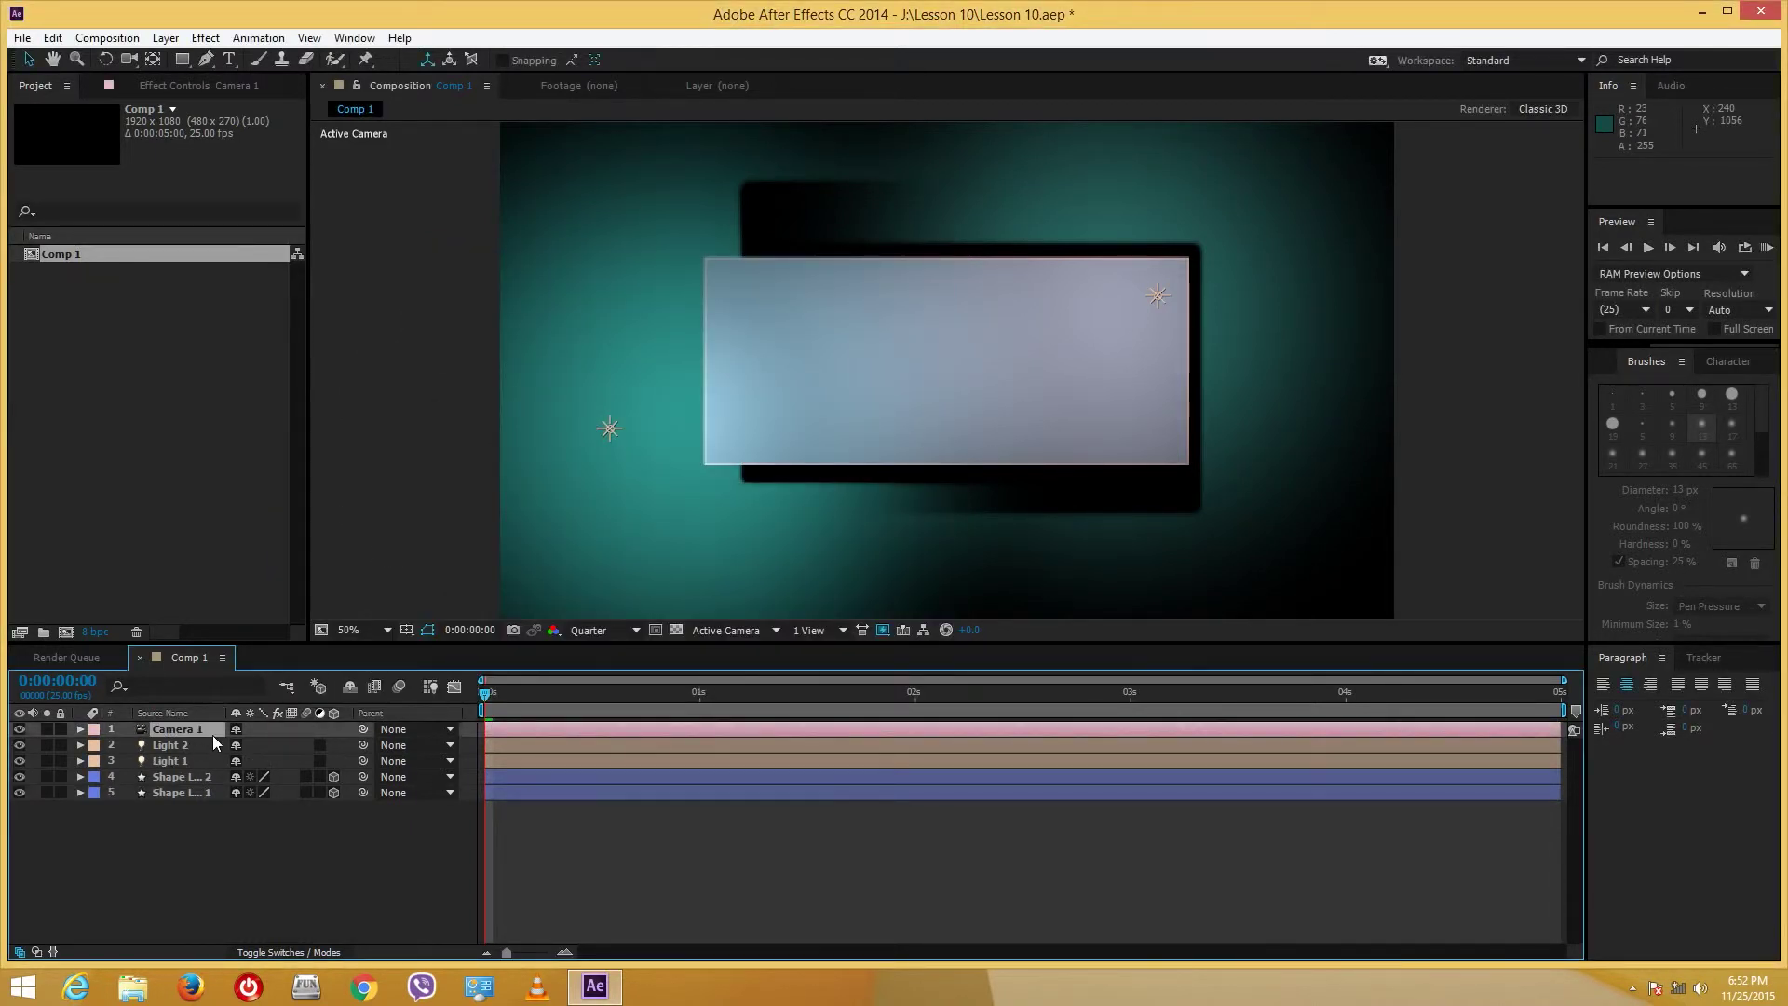
- Orbit Camera 1 slightly with the Orbit Camera Tool, moving it to 1261.8, 586.5, -2649.1
left_click(108, 61)
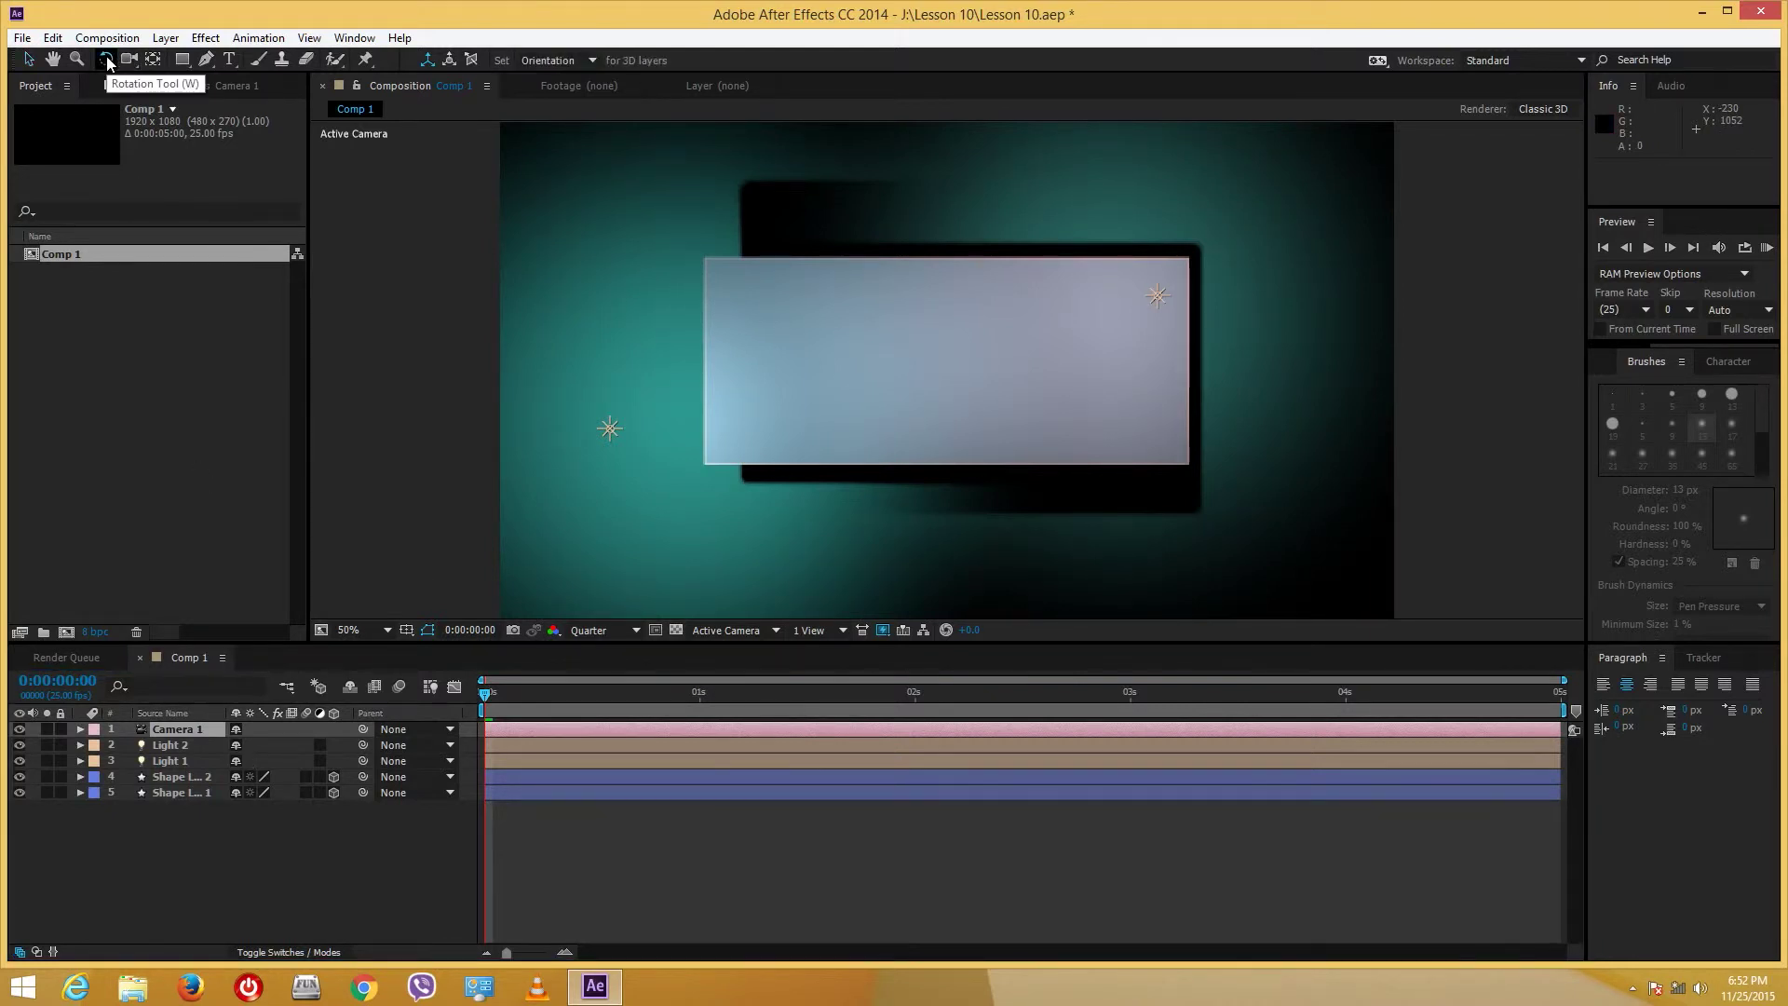
left_click(129, 59)
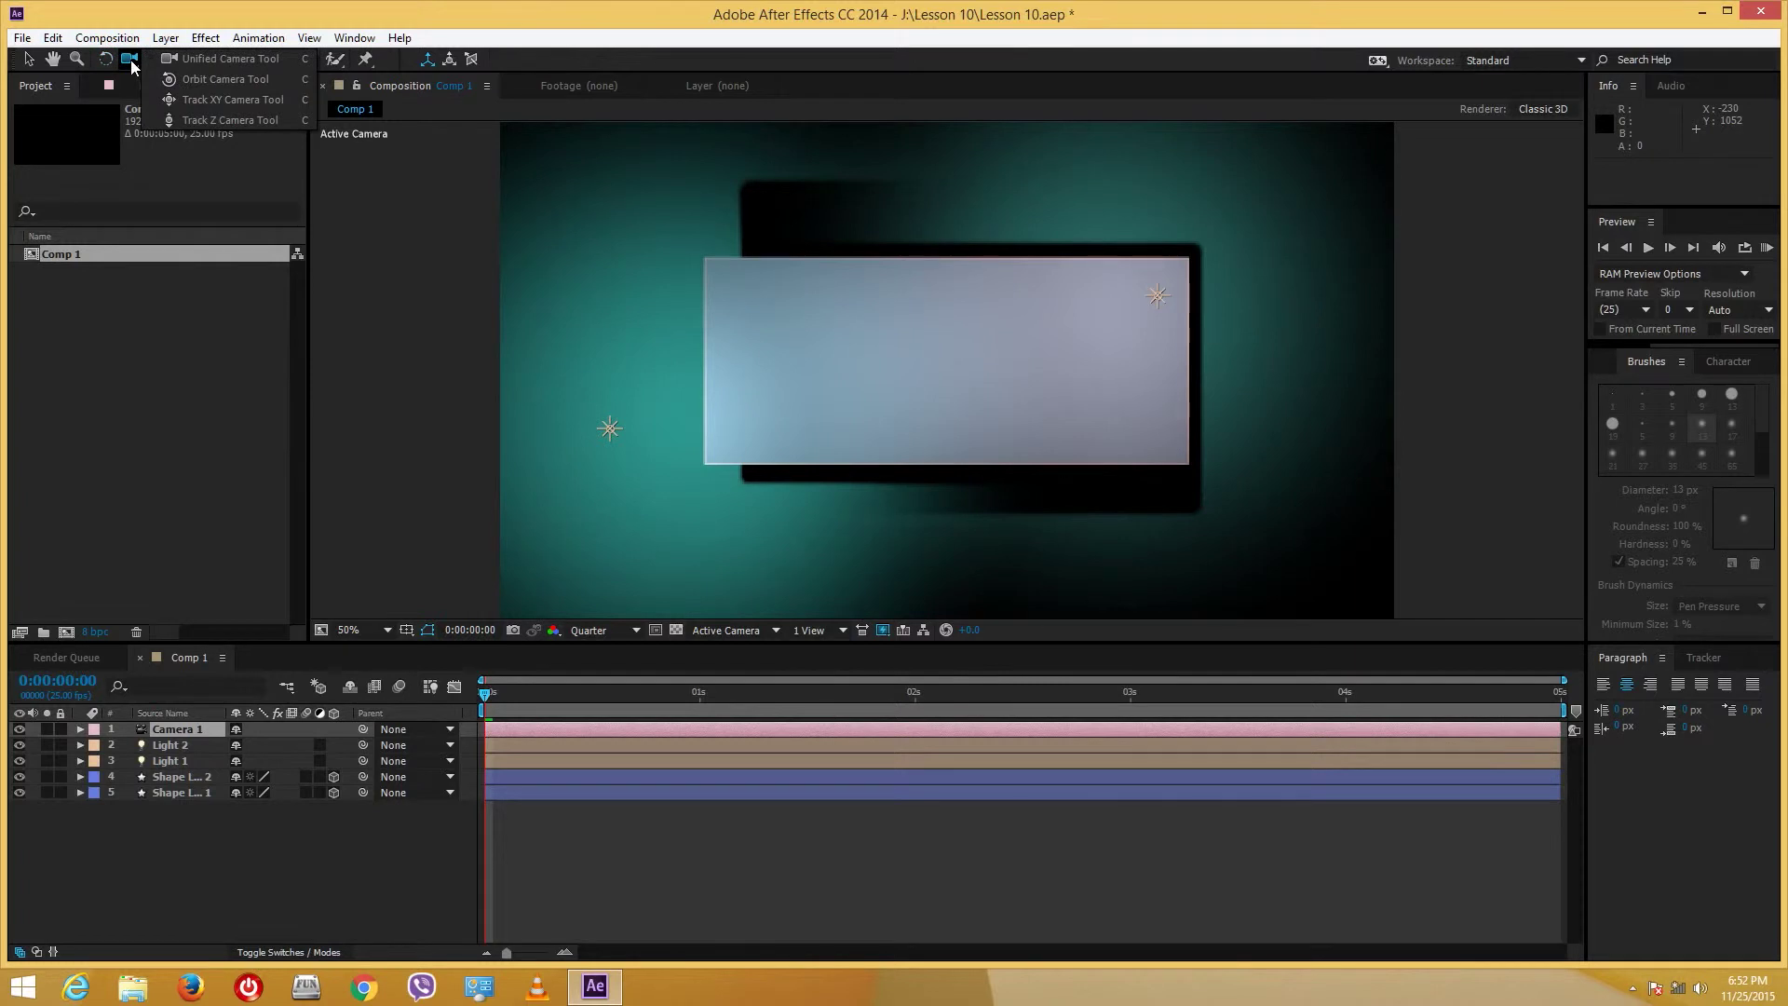
left_click(203, 80)
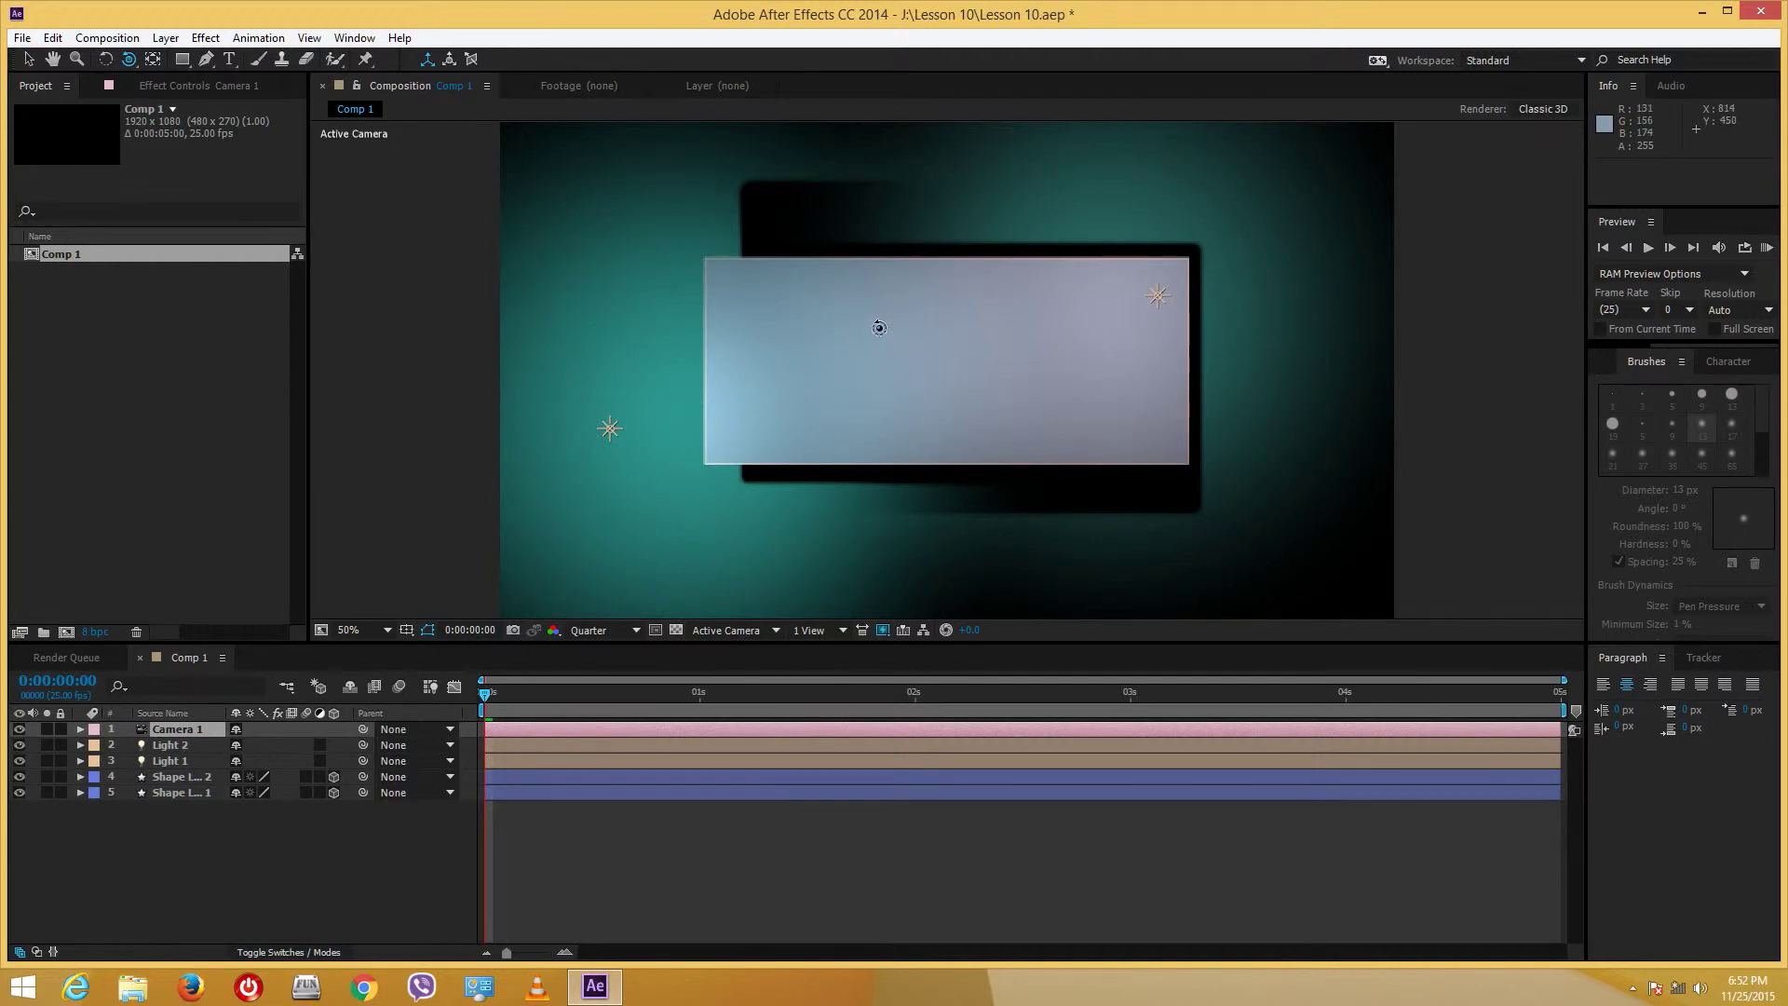
mouse_move(879, 327)
left_mouse_down()
mouse_move(934, 354)
mouse_move(867, 390)
mouse_move(810, 323)
mouse_move(878, 307)
mouse_move(918, 364)
mouse_move(826, 316)
mouse_move(846, 371)
mouse_move(930, 304)
mouse_move(882, 279)
mouse_move(1065, 148)
mouse_move(854, 332)
mouse_move(926, 332)
mouse_move(878, 308)
mouse_move(866, 330)
left_mouse_up()
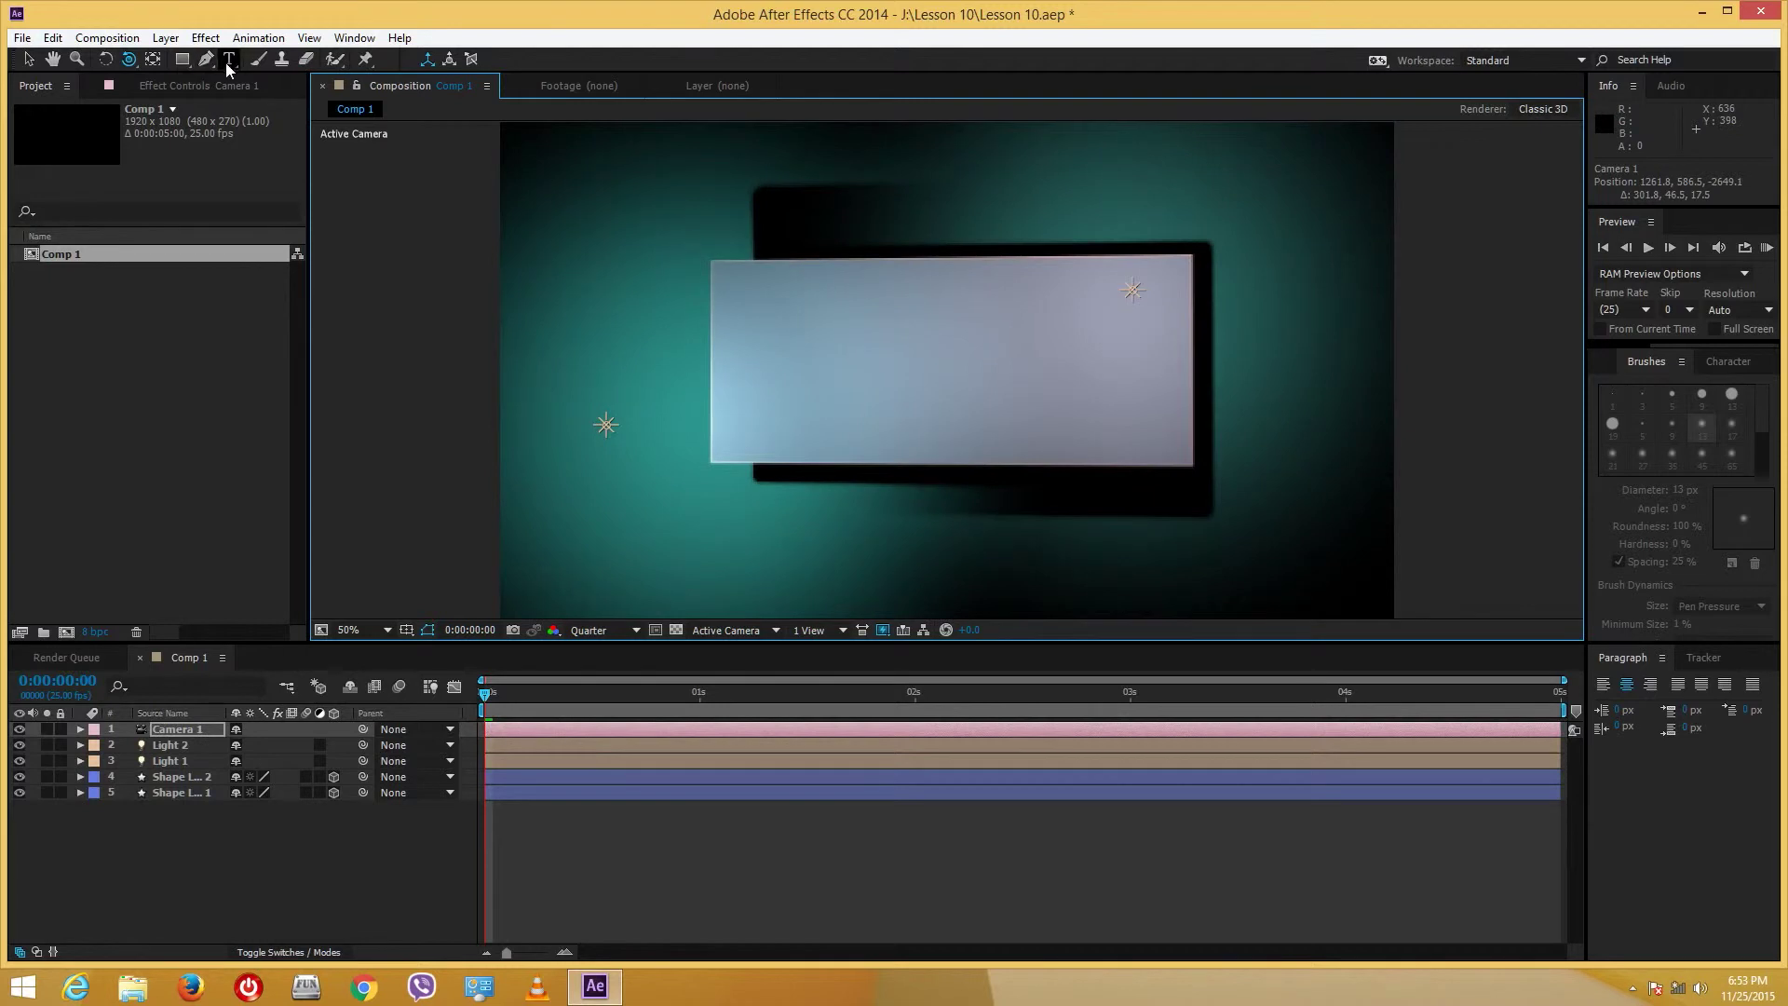
left_click(190, 57)
left_click(154, 59)
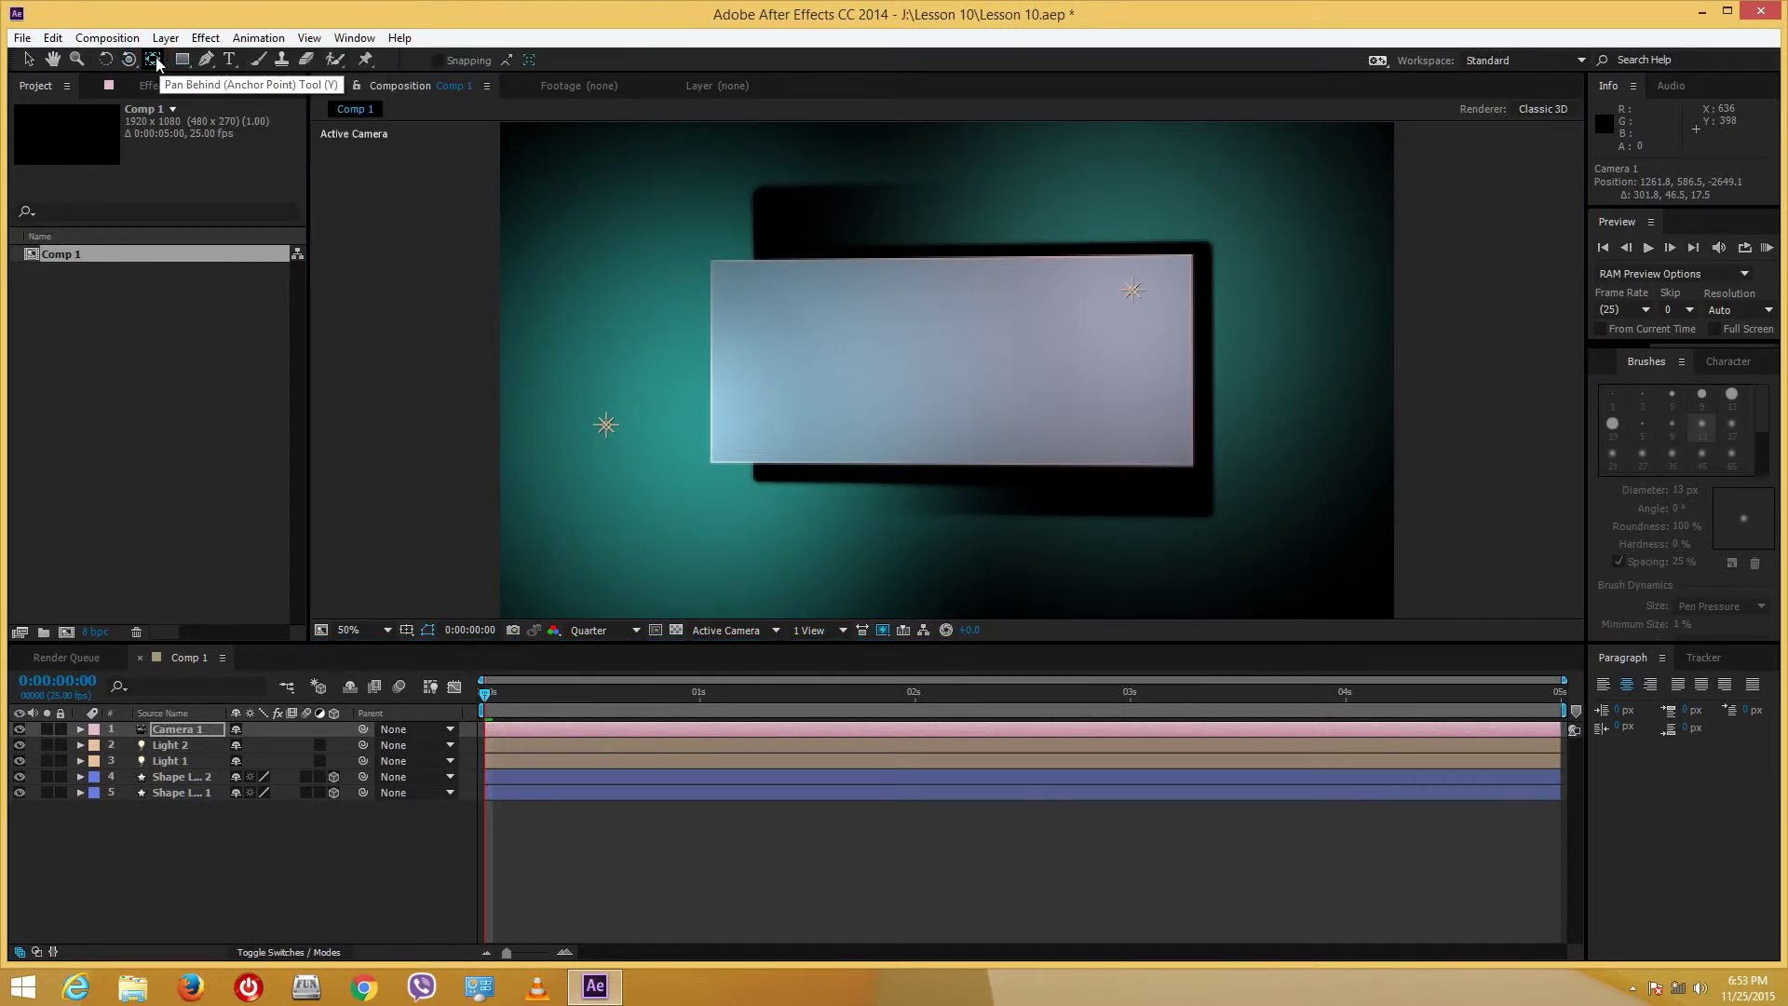
- Switch to a side-by-side top and camera view and nudge Camera 1 closer in the top view
left_click(813, 632)
left_click(838, 673)
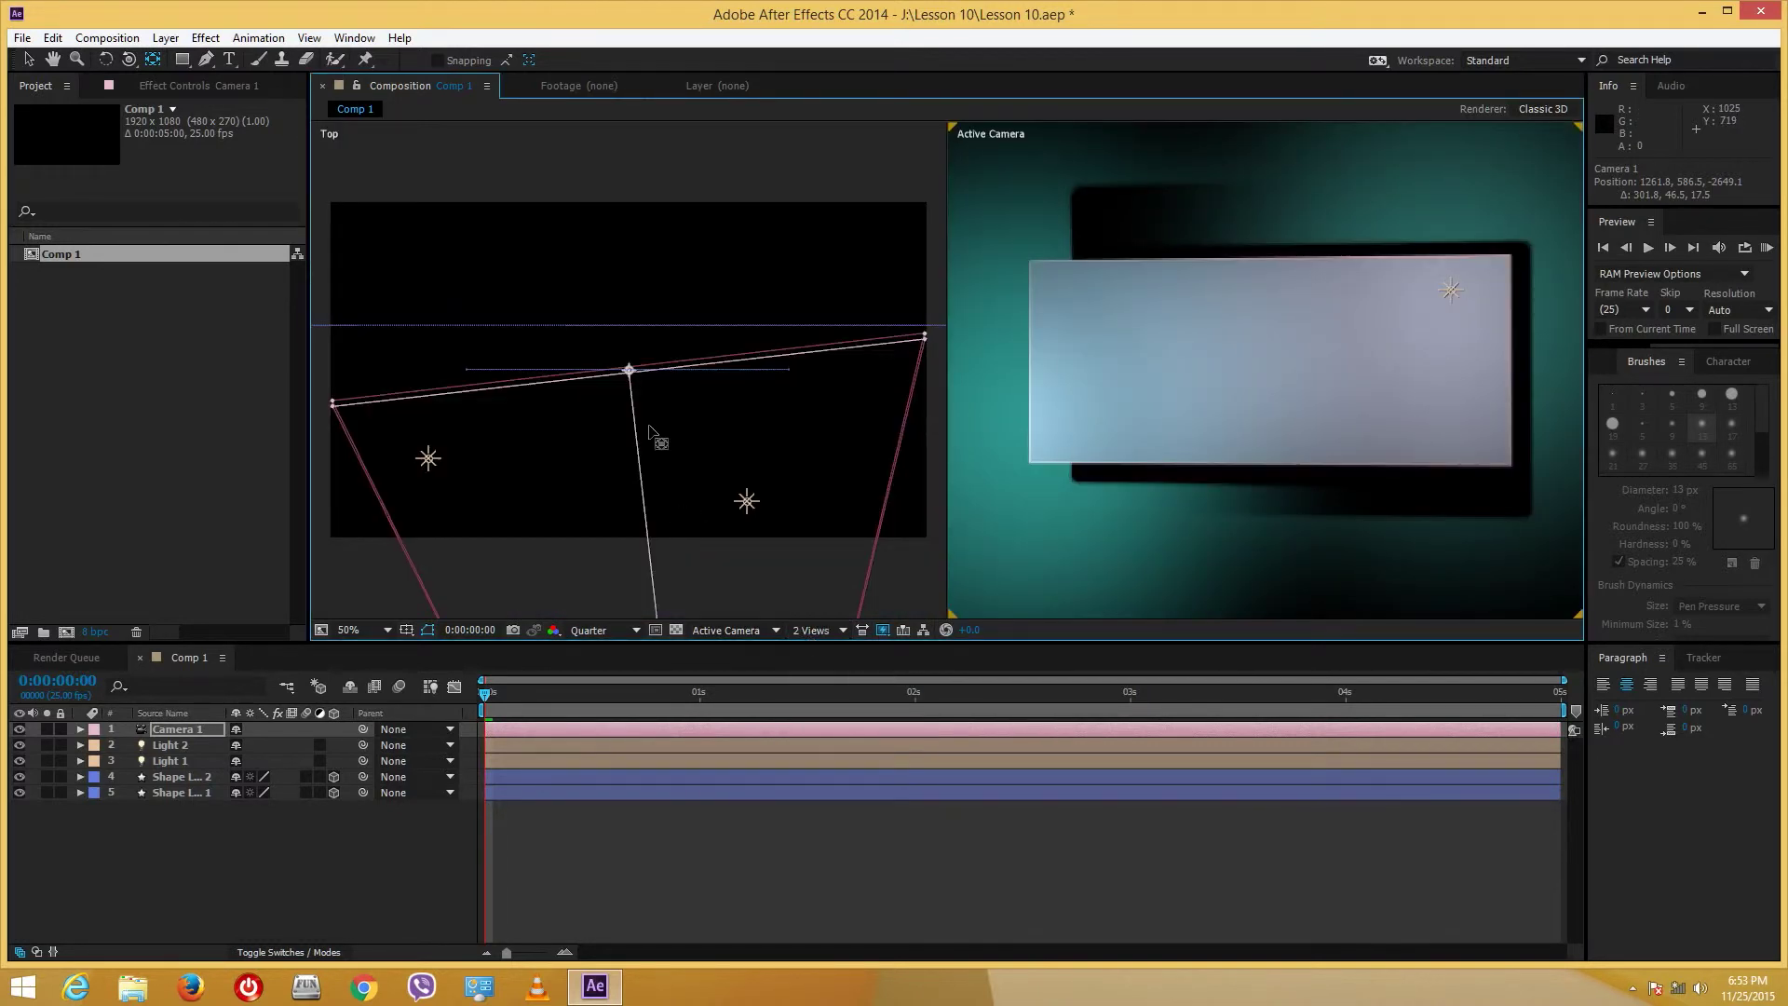
scroll(658, 457, "down", 5)
scroll(652, 566, "up", 3)
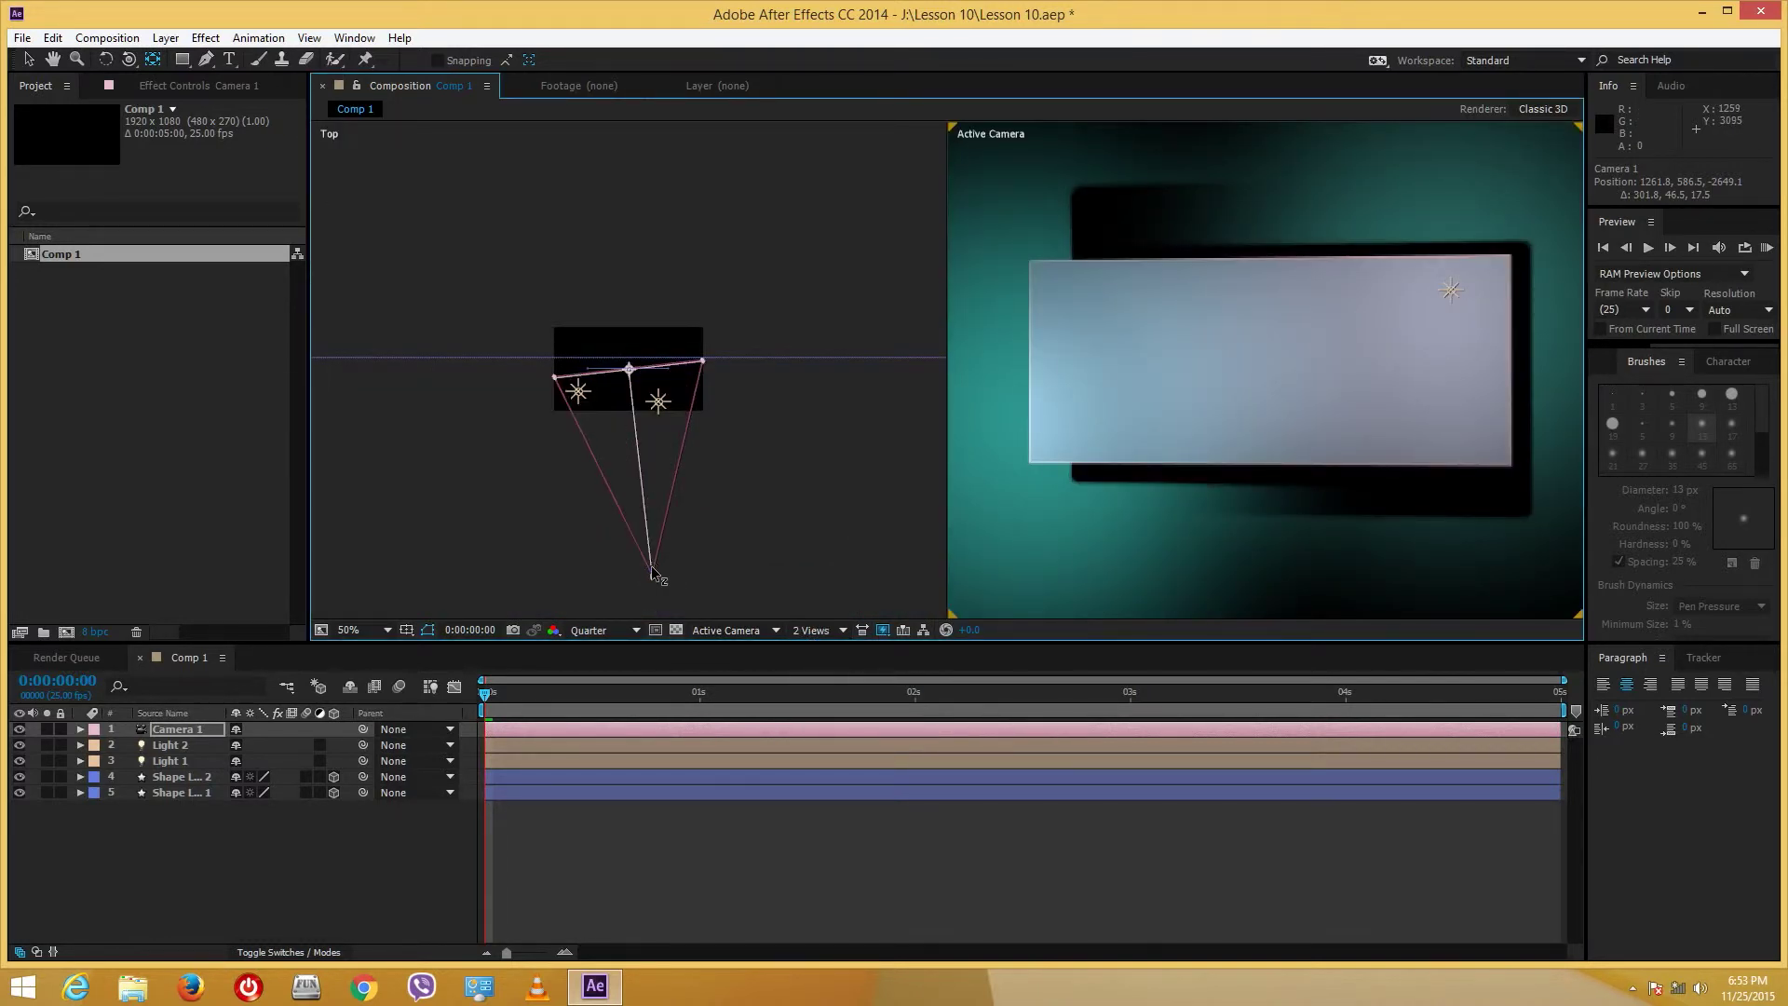
mouse_move(651, 566)
left_mouse_down()
mouse_move(644, 515)
mouse_move(654, 570)
left_mouse_up()
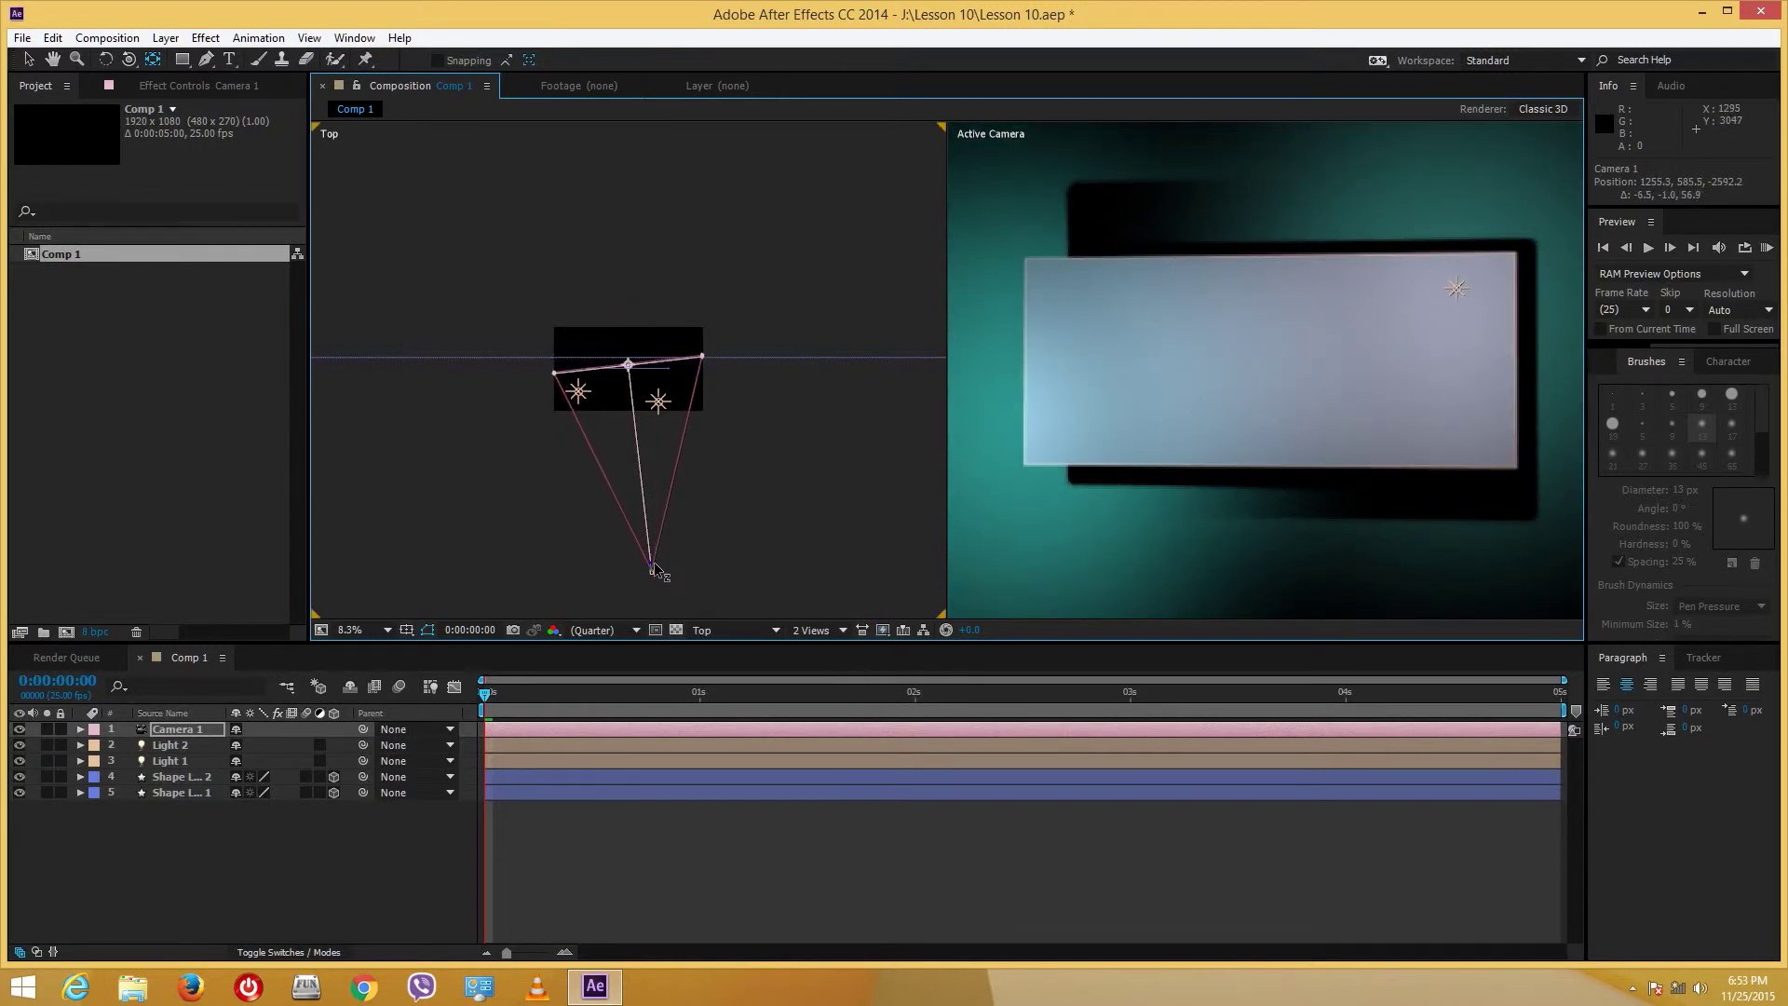
- Set the viewer back to 1 View showing the Active Camera and select the Camera 1 layer
left_click(816, 633)
left_click(1125, 471)
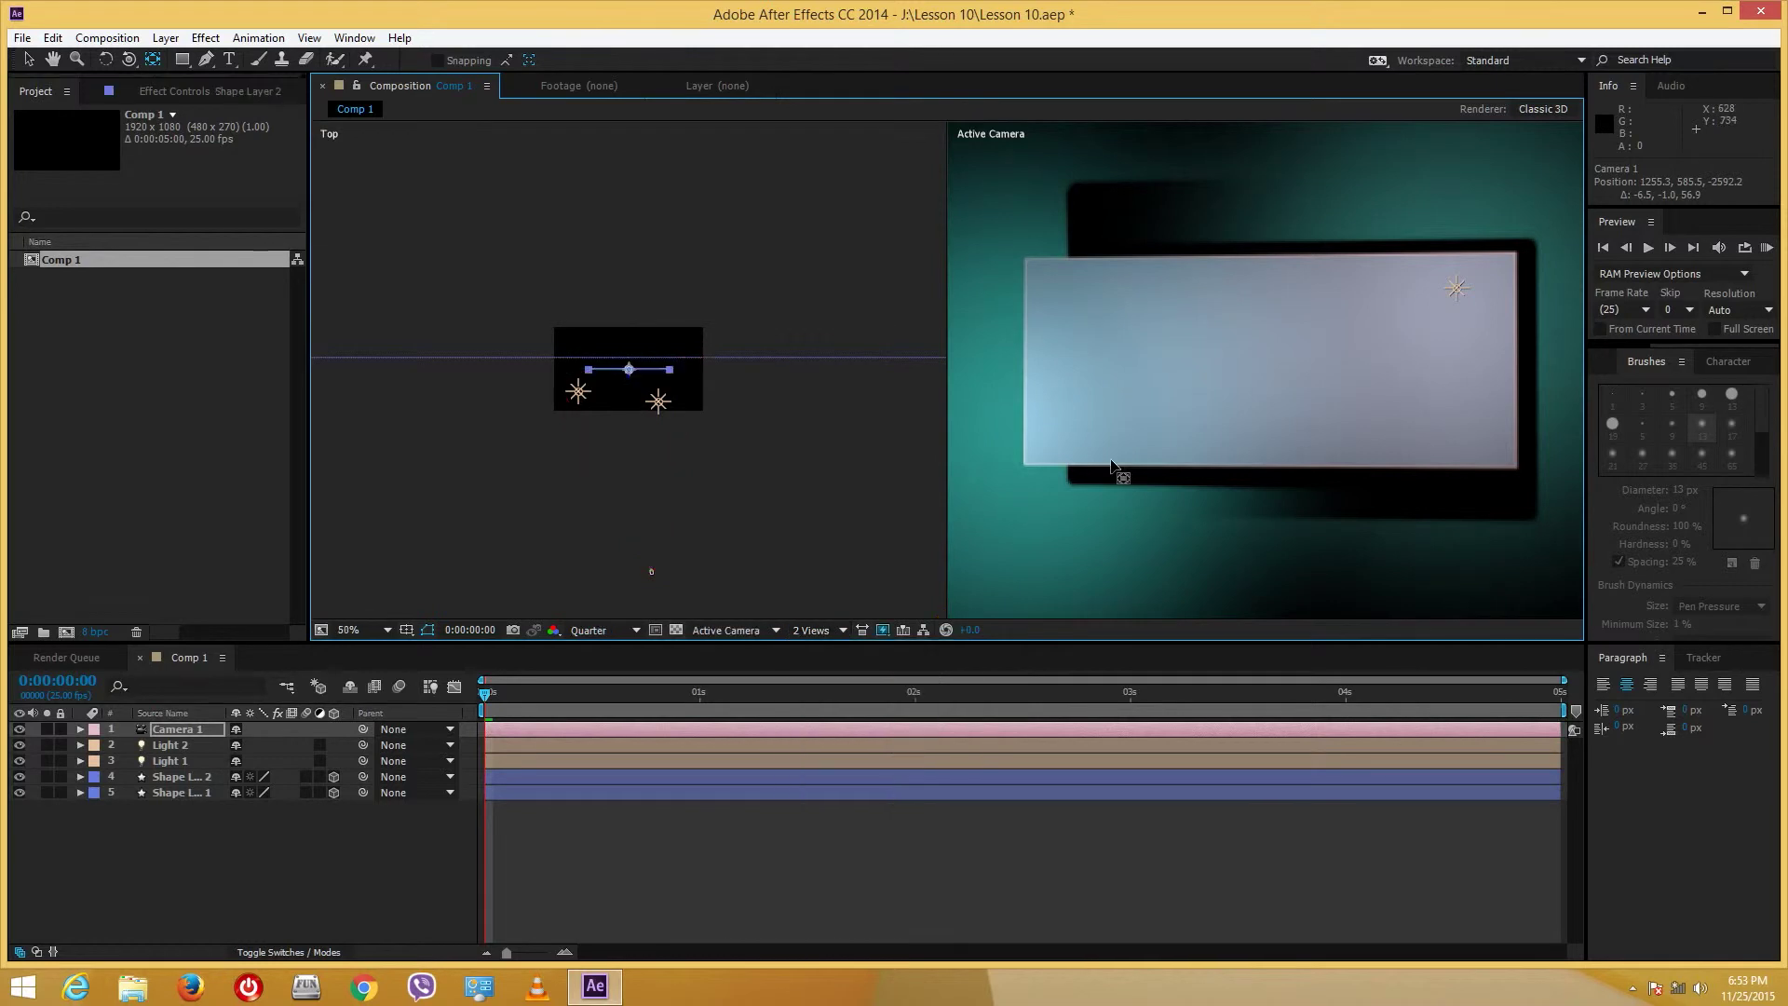
left_click(1132, 447)
left_click(838, 633)
left_click(835, 651)
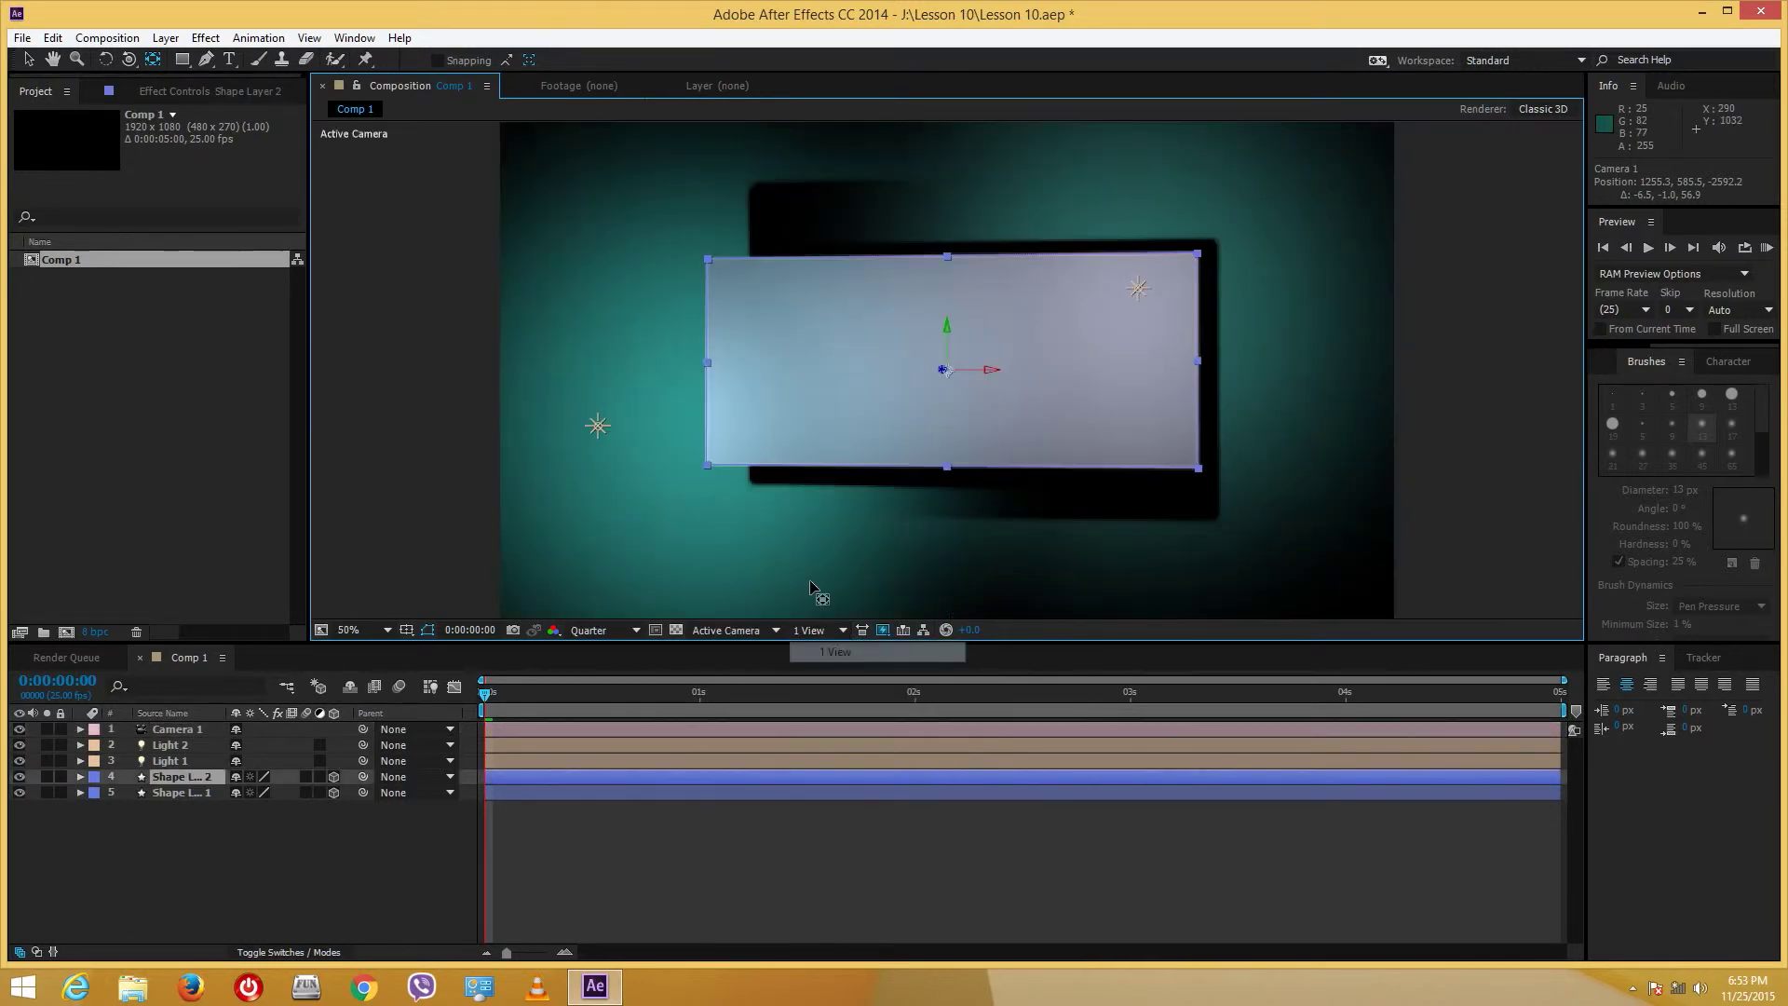
left_click(173, 729)
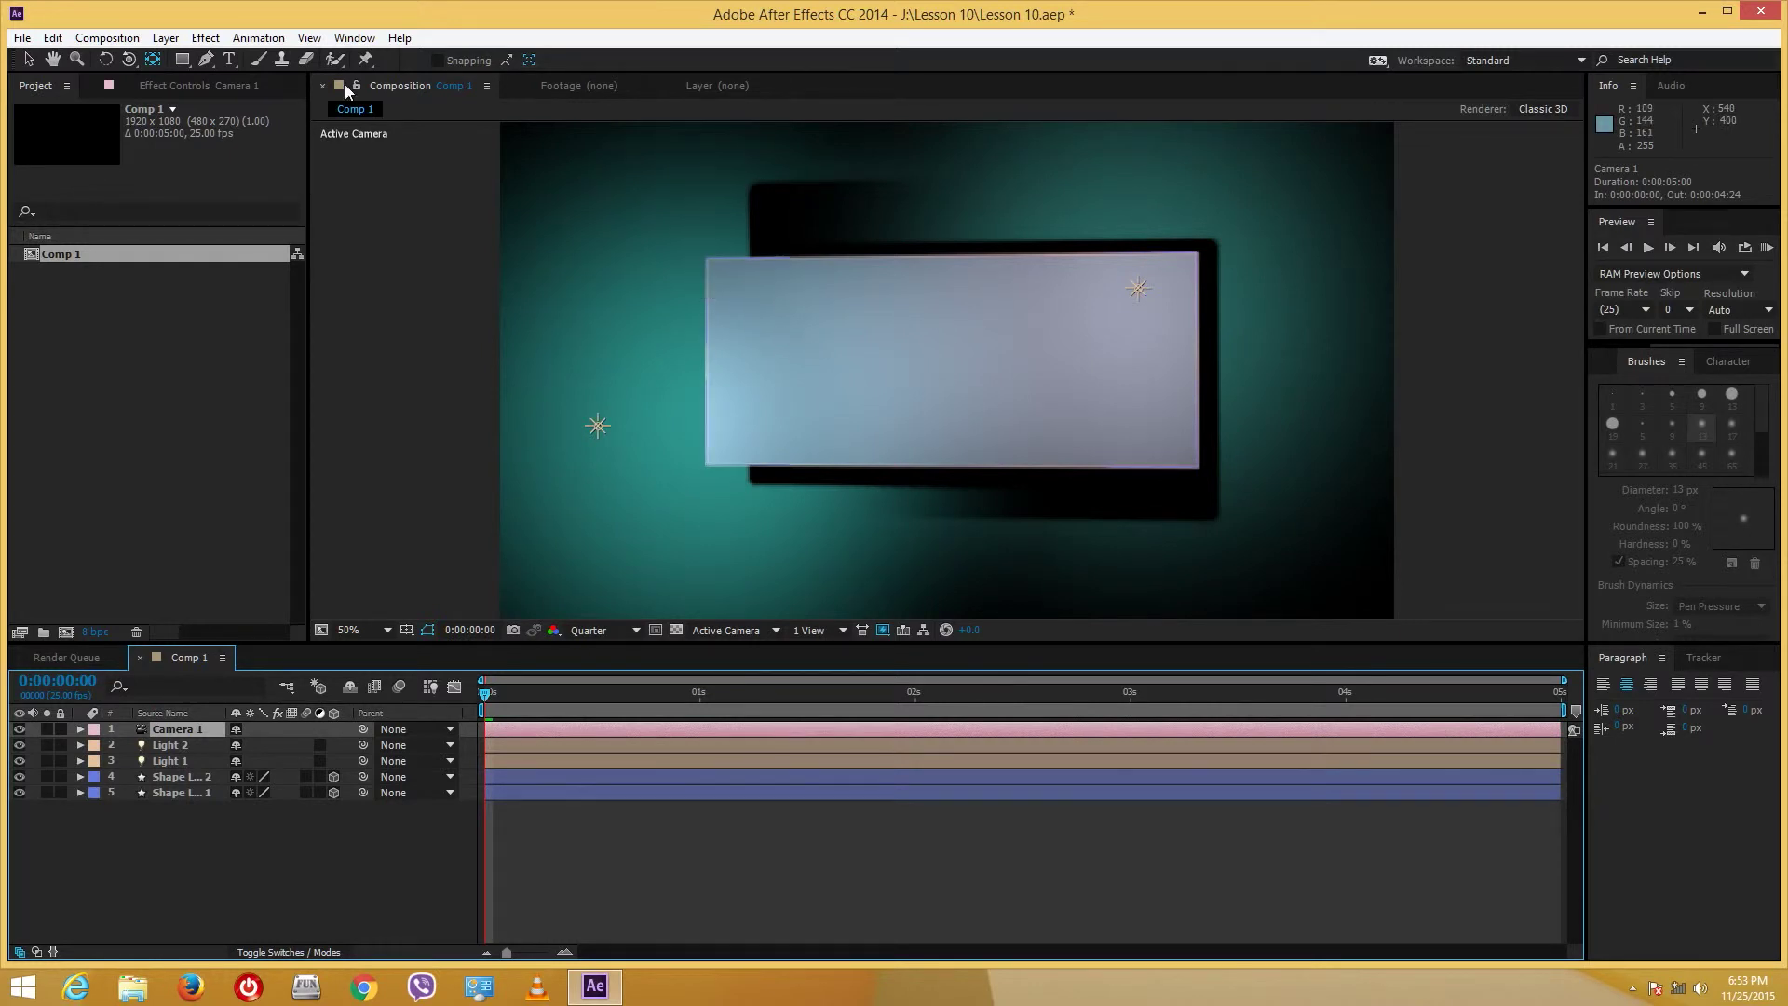
- Dolly Camera 1 in and back out with Track Z, then pan it slightly with Track XY
left_click(128, 57)
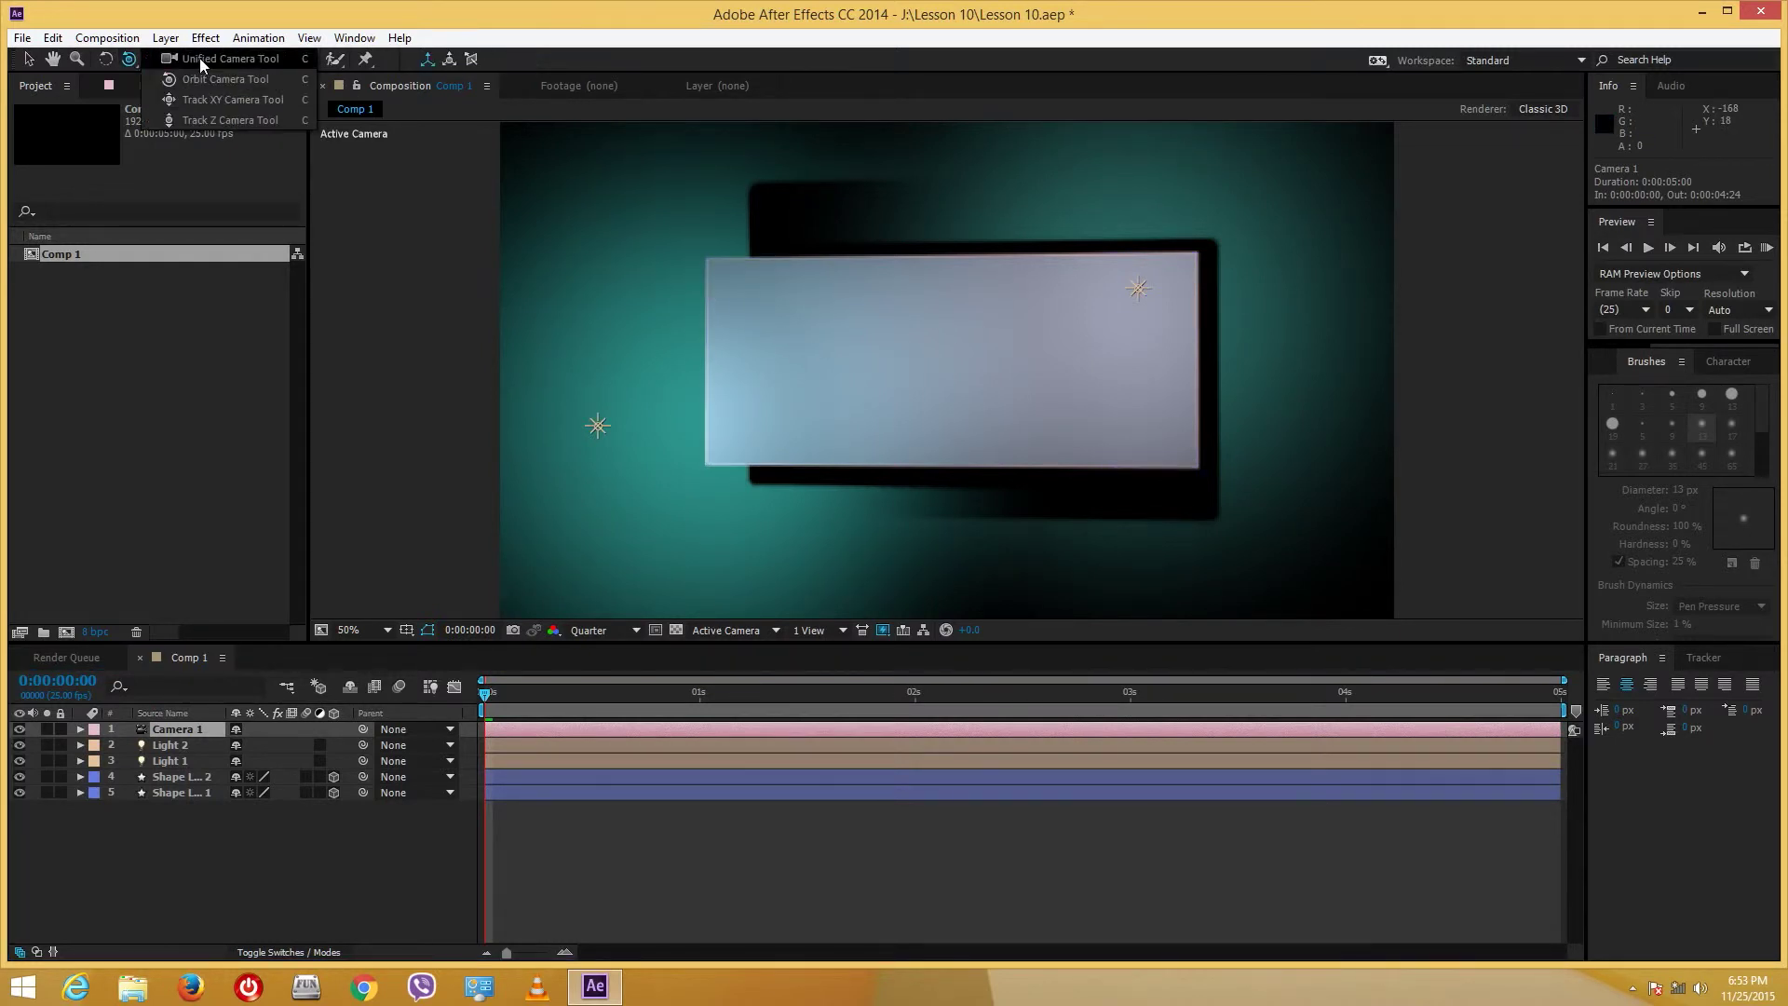
left_click(201, 119)
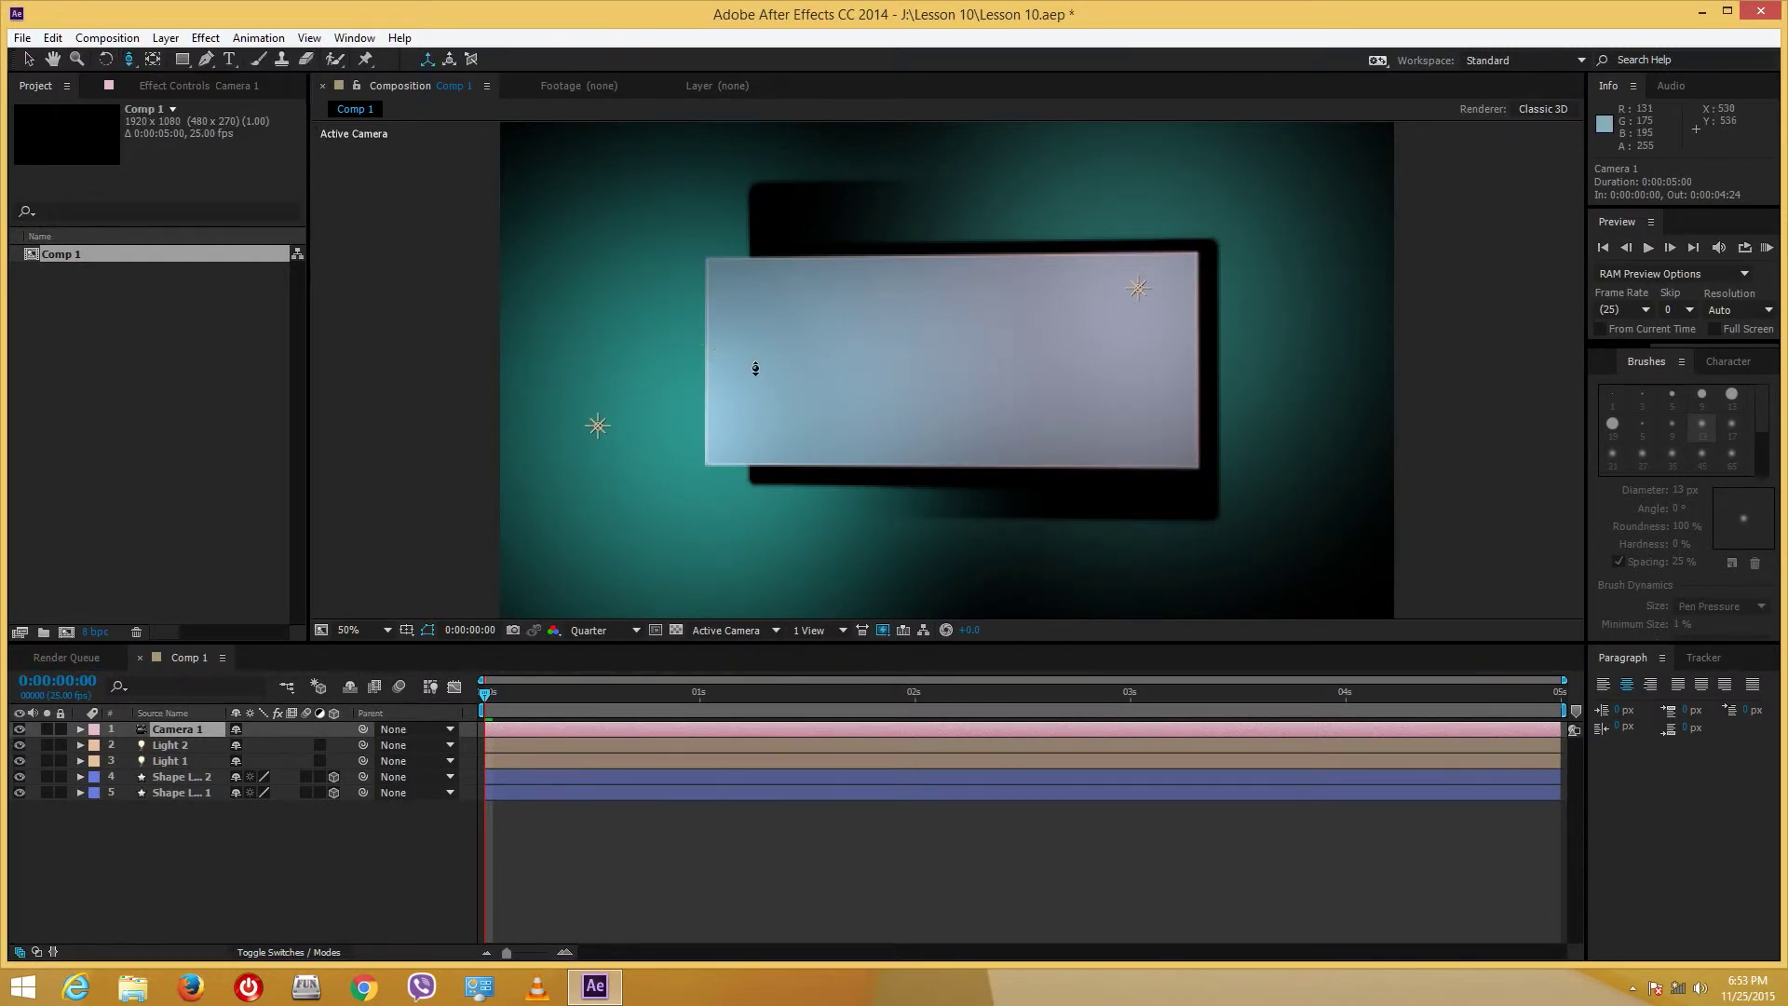
left_click_drag(921, 382, 965, 363)
left_click_drag(730, 304, 730, 236)
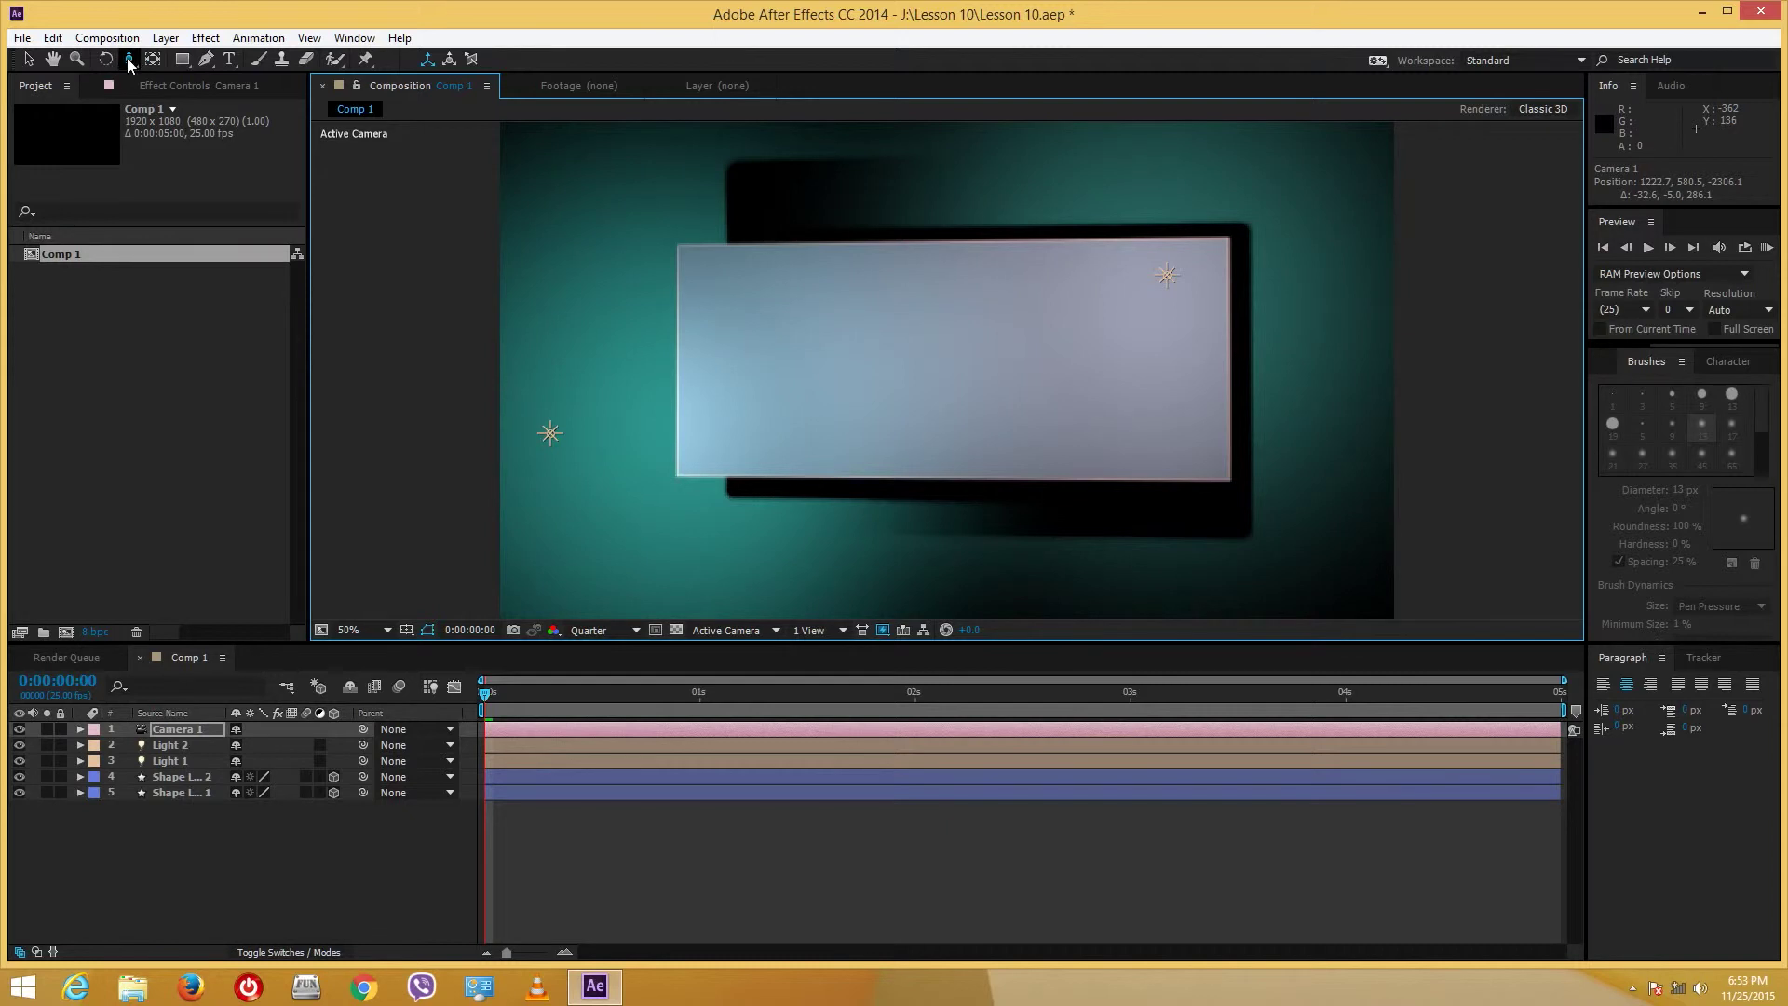
left_click_drag(130, 62, 185, 103)
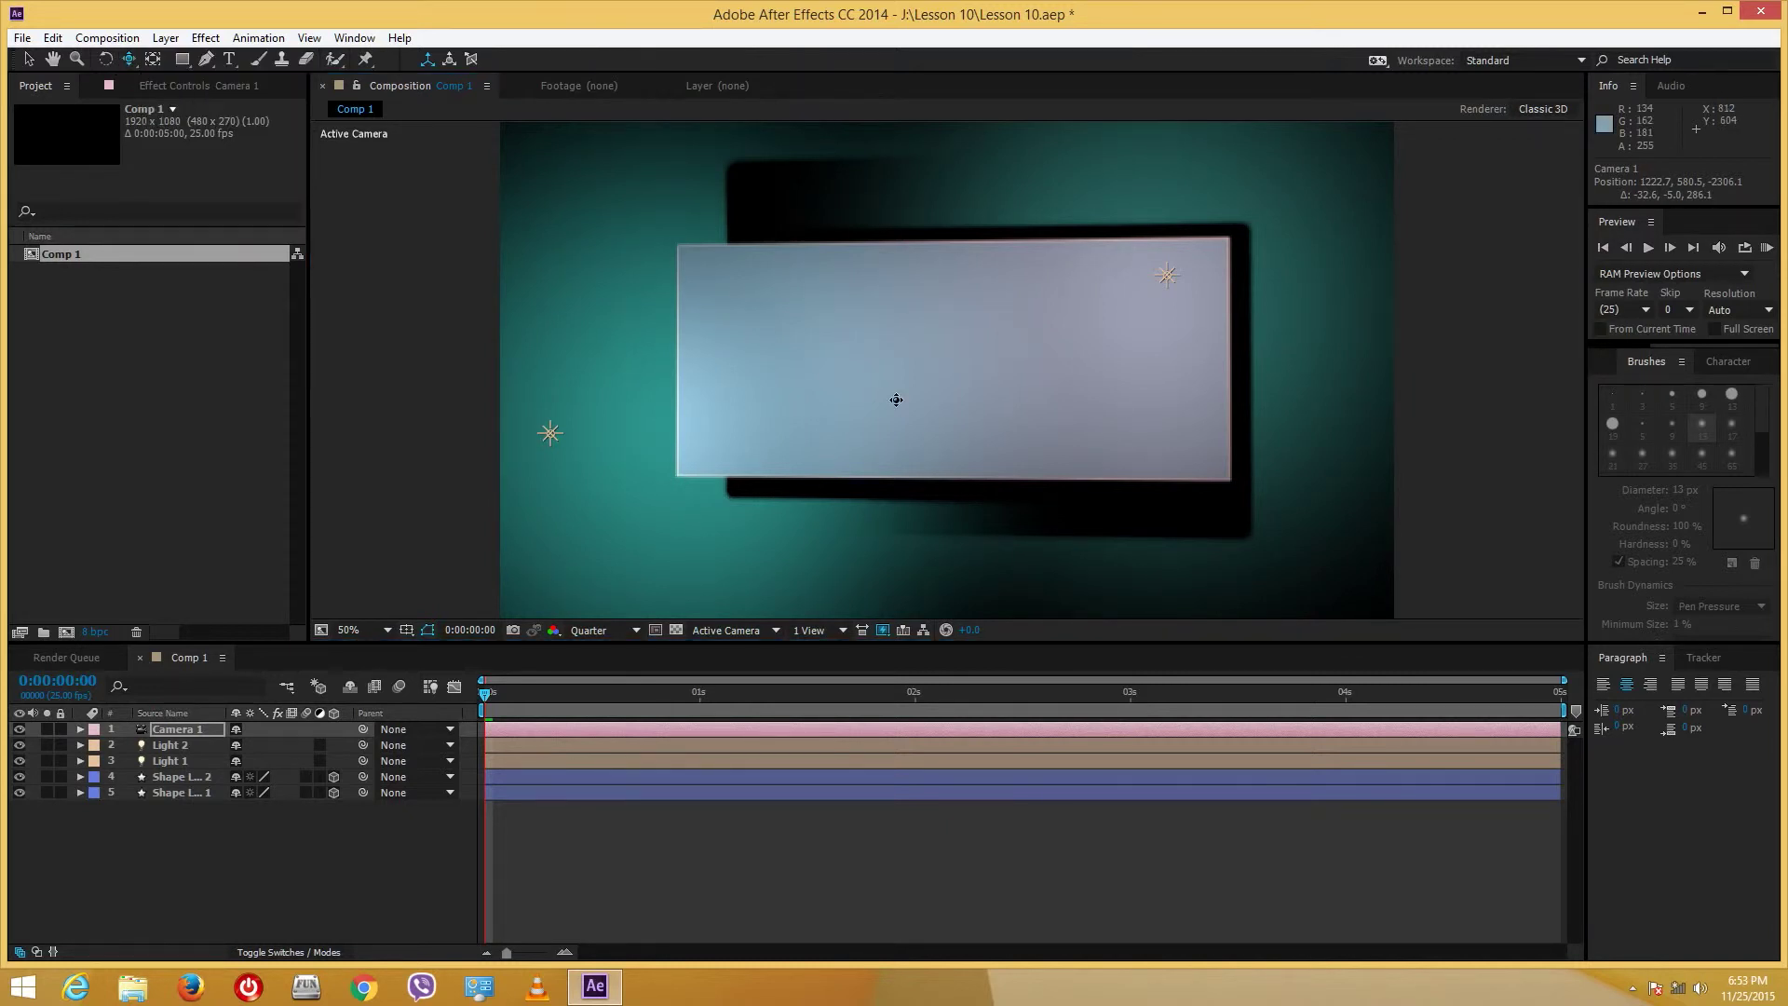
mouse_move(897, 399)
left_mouse_down()
mouse_move(918, 307)
mouse_move(931, 373)
mouse_move(898, 403)
left_mouse_up()
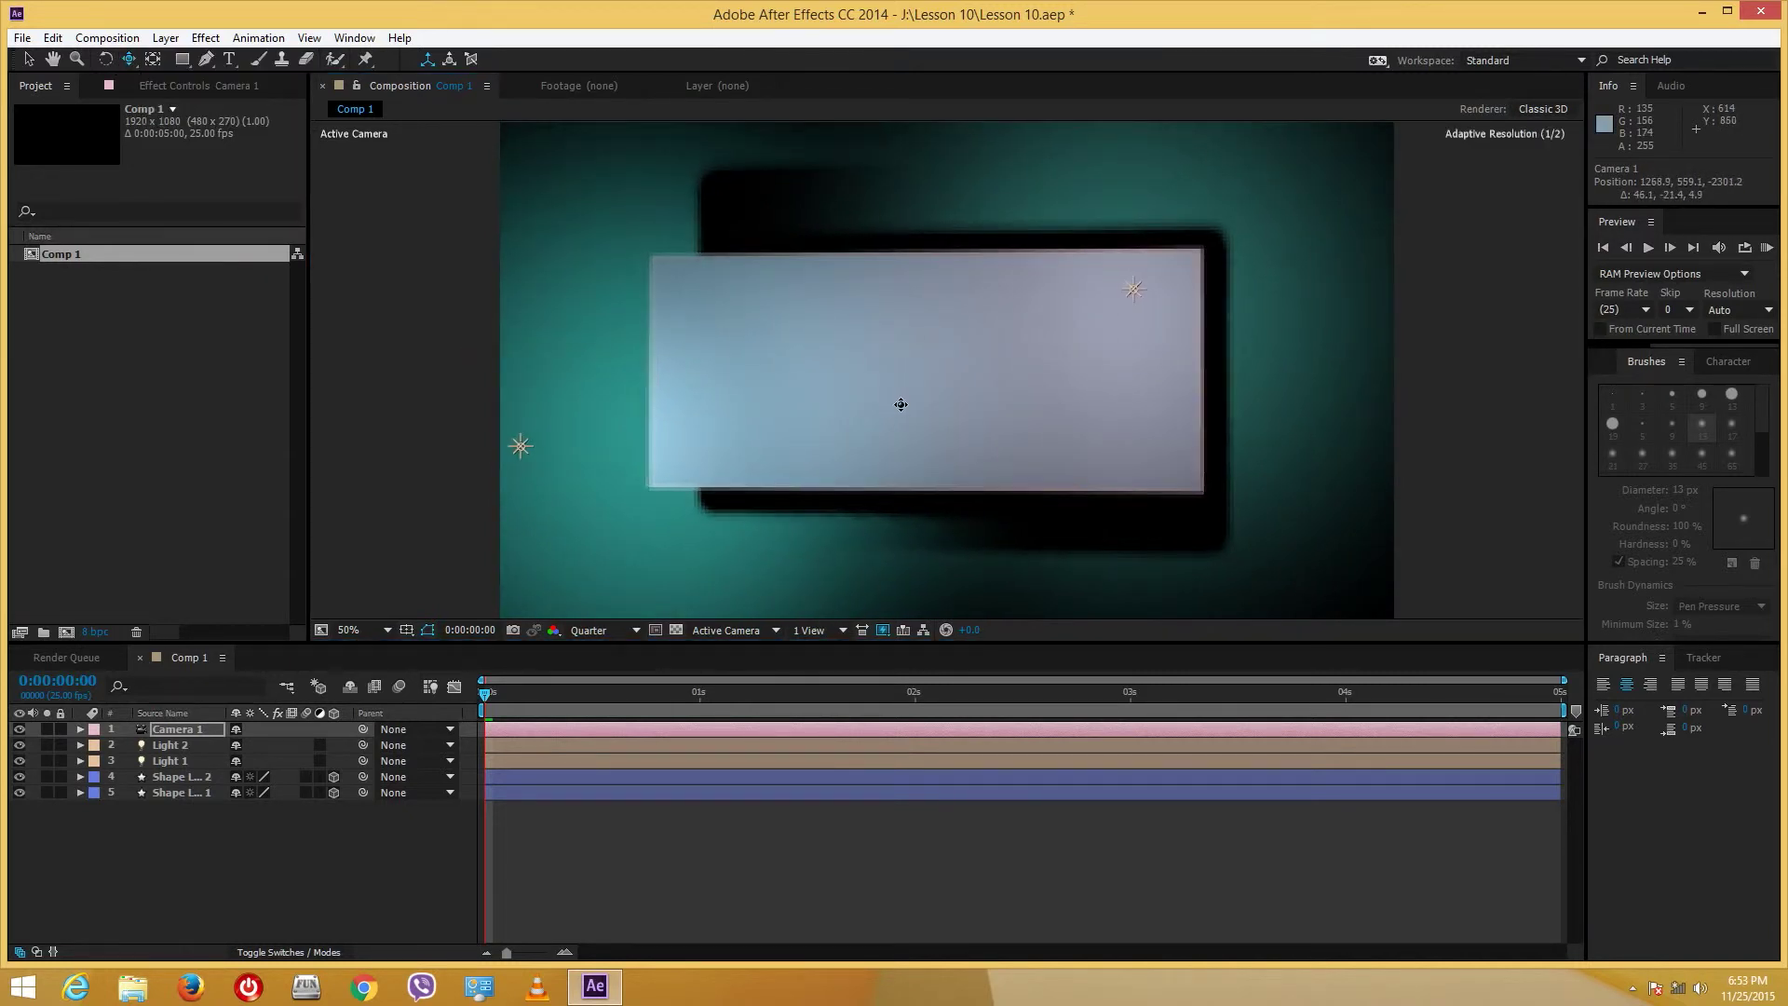
- Orbit Camera 1 around the card to view it from the right, at 2097.8, 476.1, -2047.8
left_click_drag(131, 60, 207, 81)
left_click_drag(798, 307, 746, 296)
left_click(153, 58)
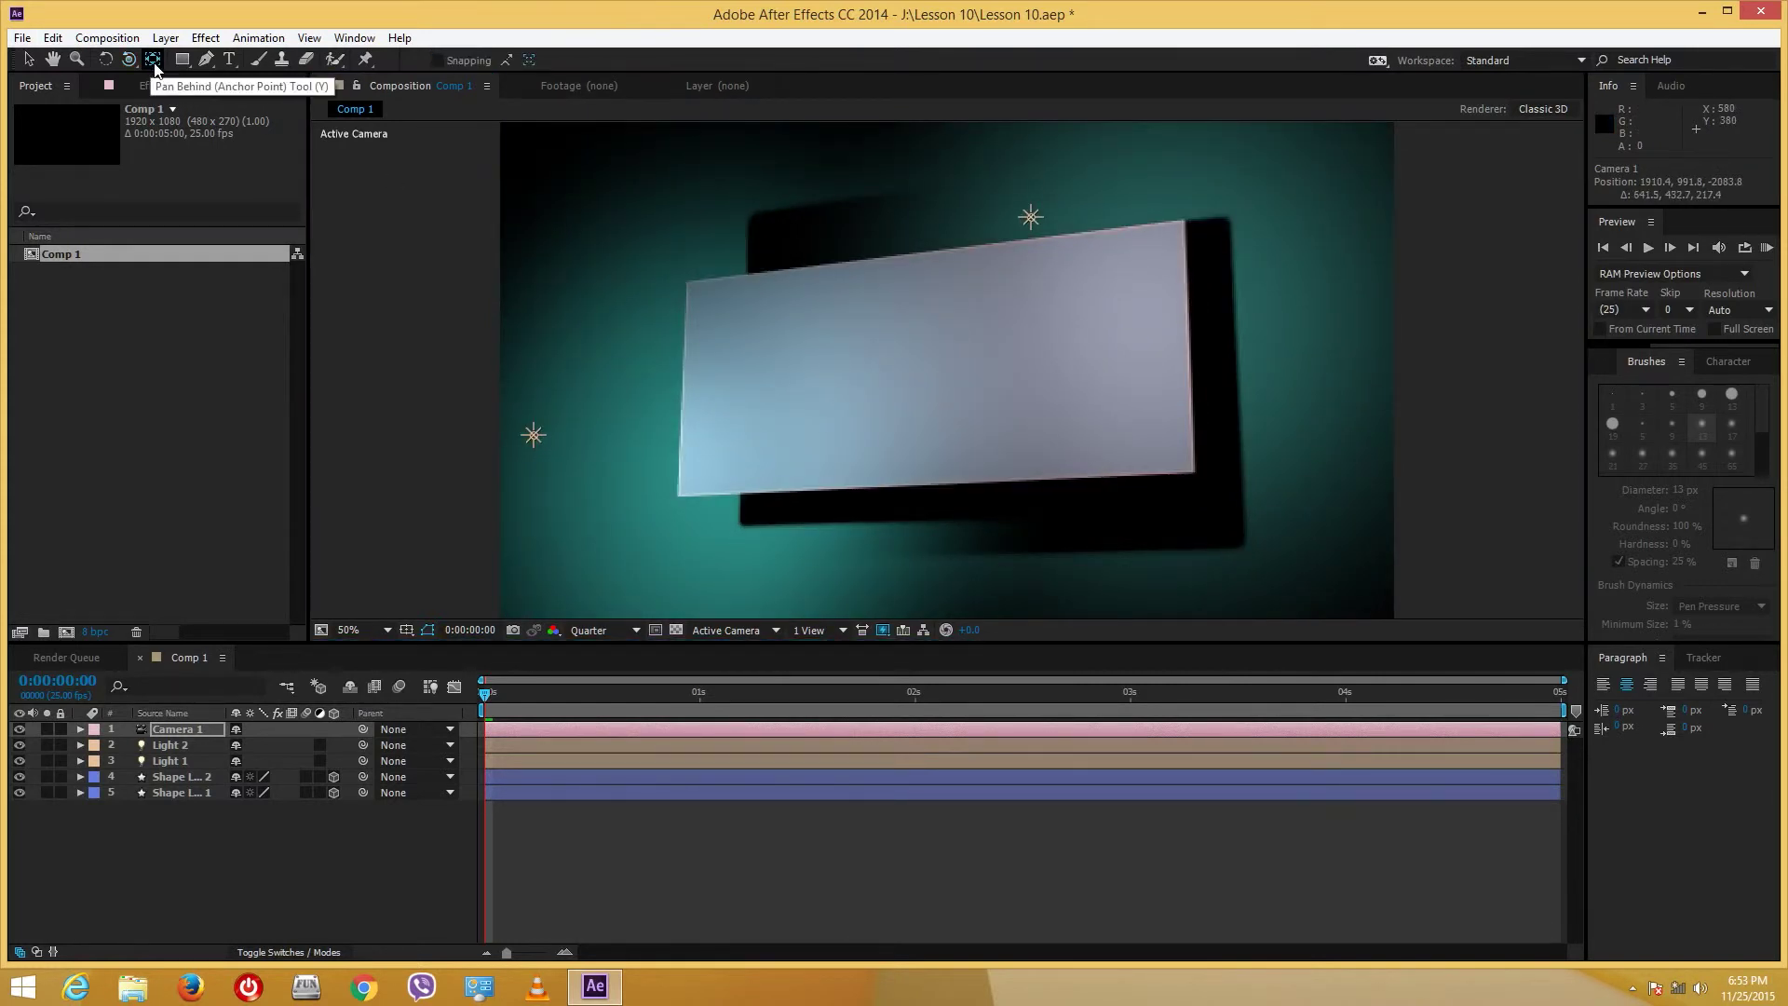
left_click_drag(129, 59, 186, 65)
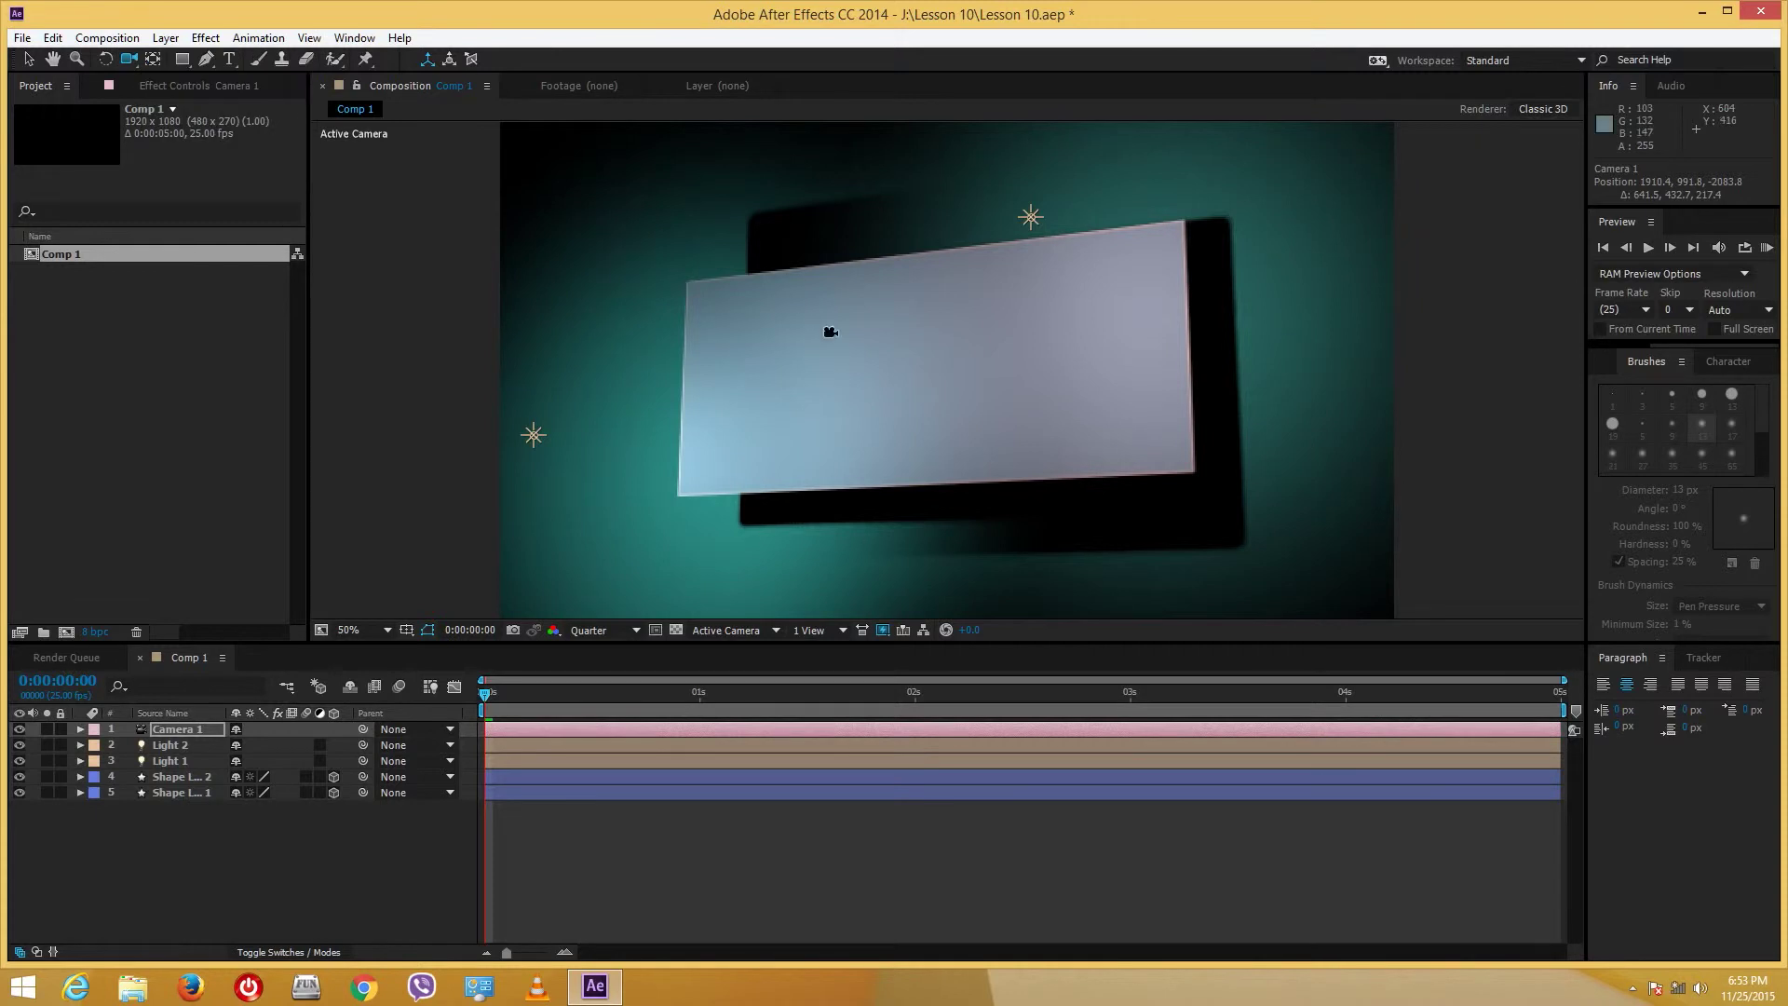
mouse_move(830, 332)
left_mouse_down()
mouse_move(845, 371)
mouse_move(886, 359)
mouse_move(799, 333)
left_mouse_up()
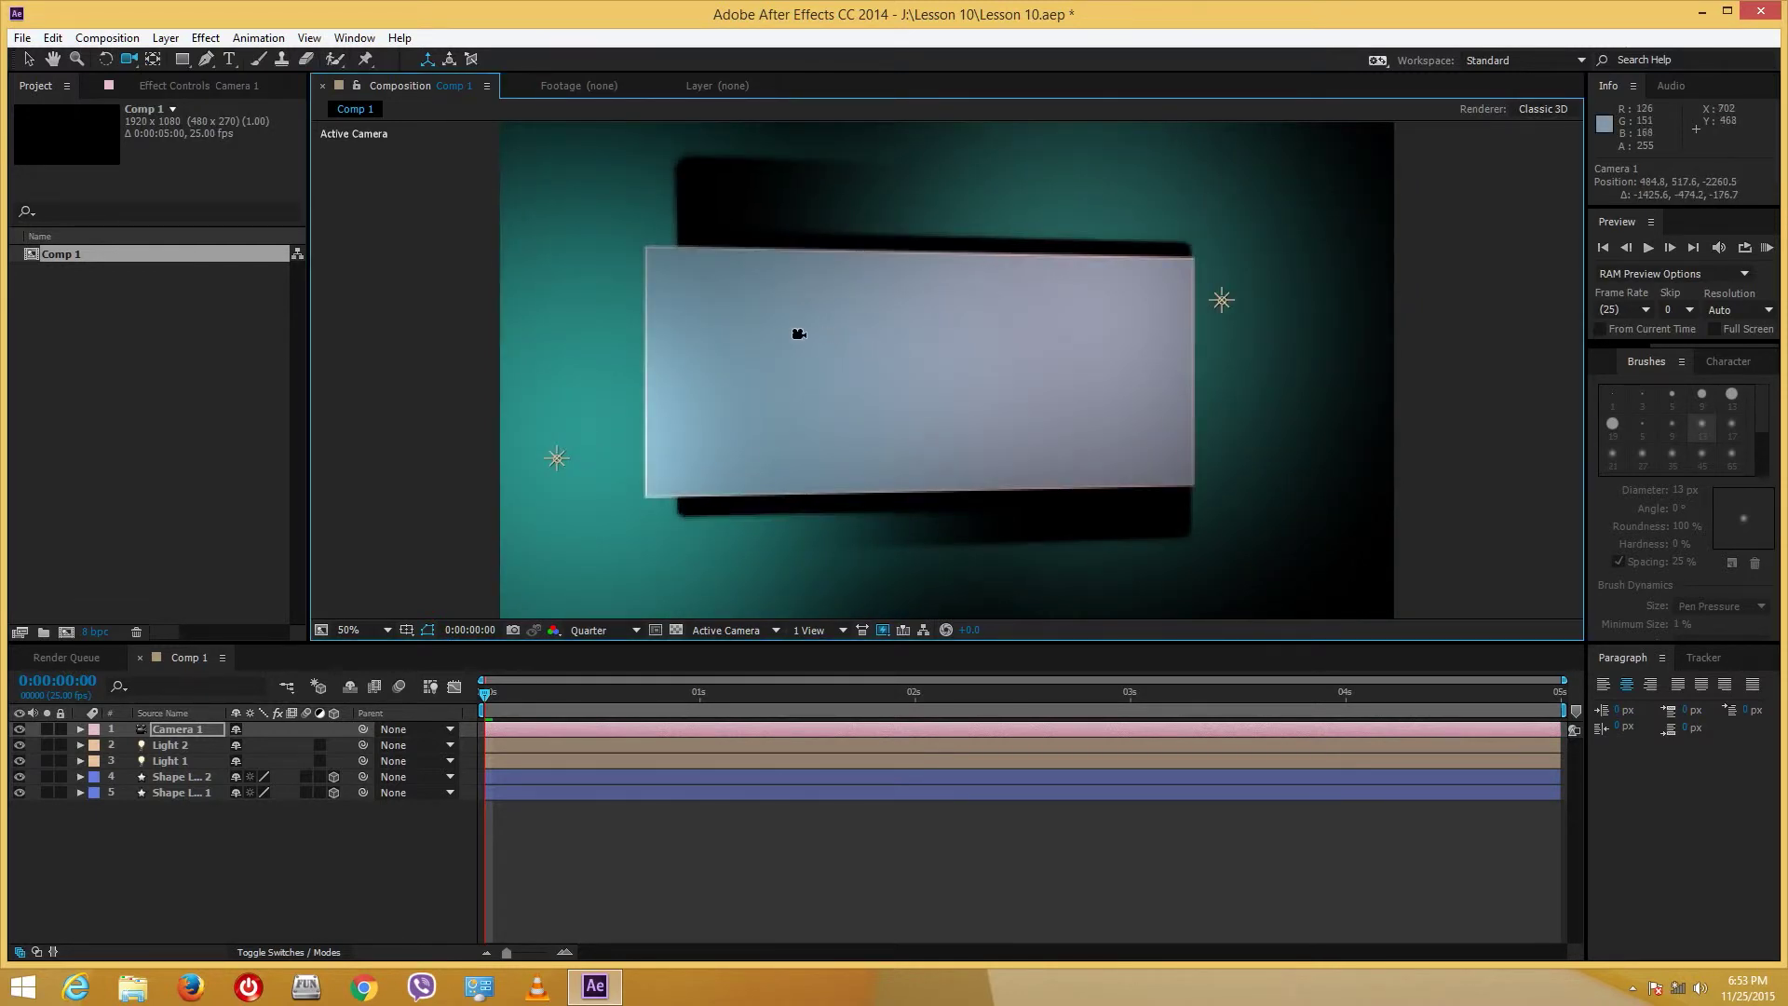
left_click_drag(931, 345, 246, 131)
scroll(870, 341, "up", 2)
scroll(871, 341, "down", 2)
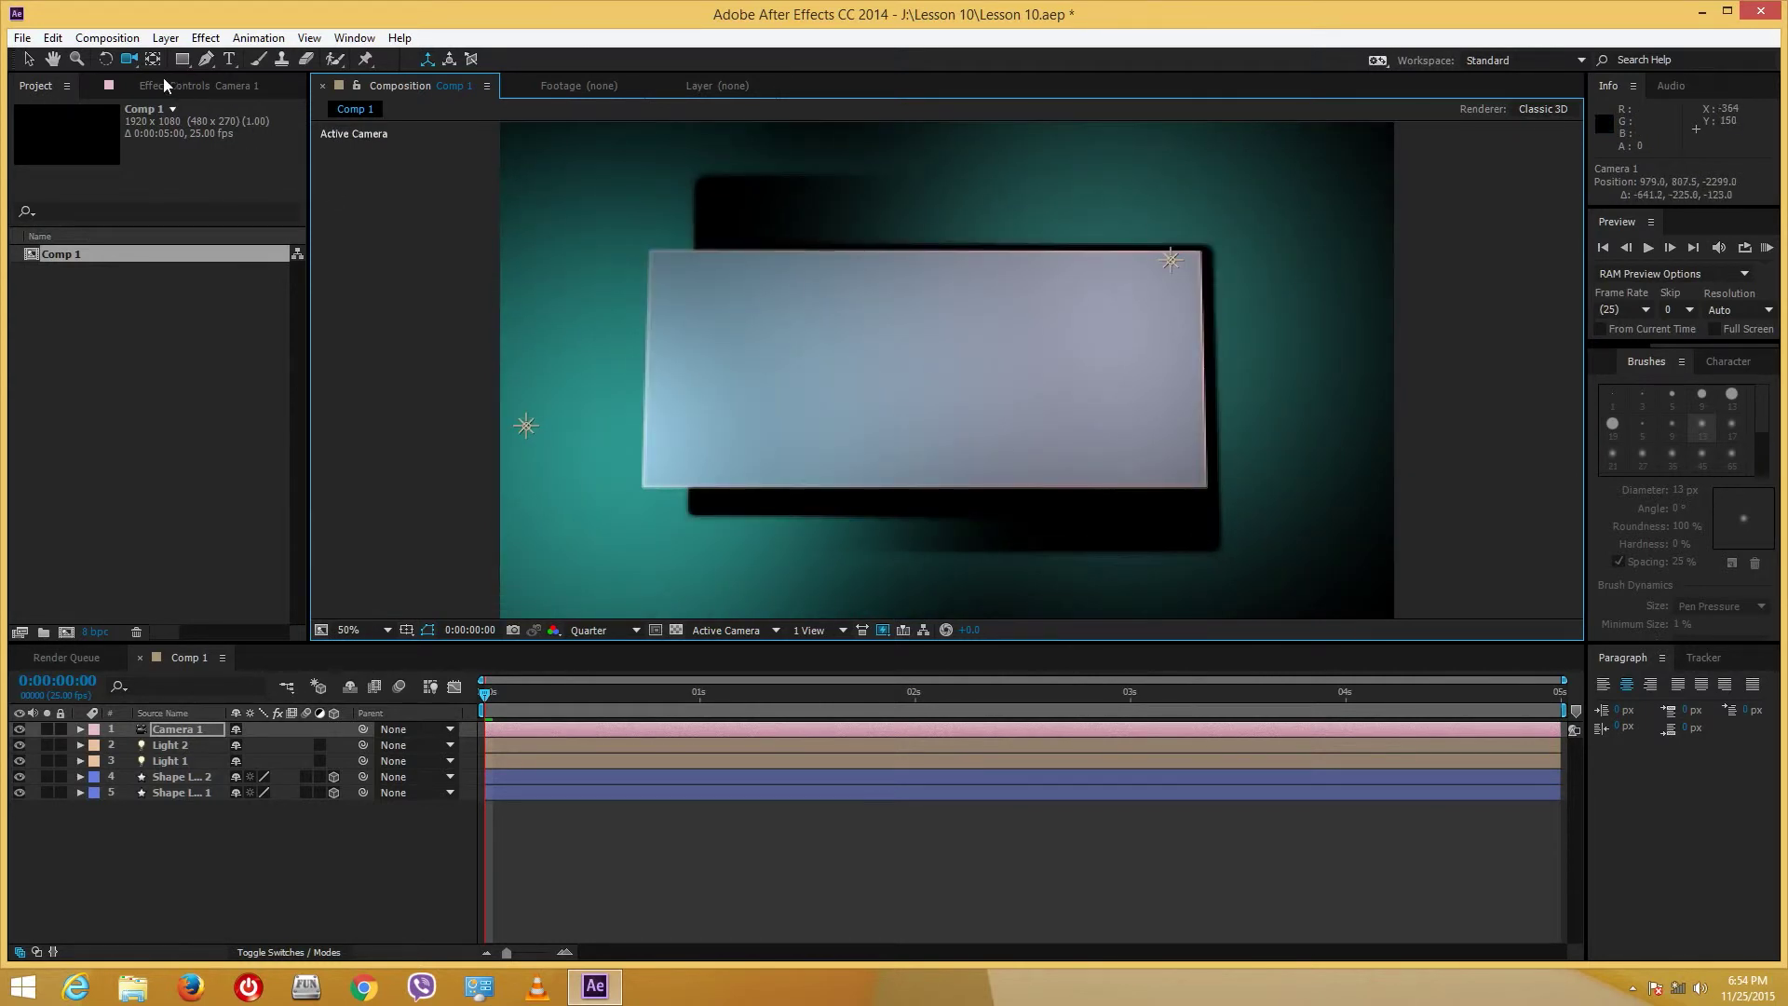
left_click_drag(134, 60, 164, 88)
left_click_drag(762, 484, 710, 499)
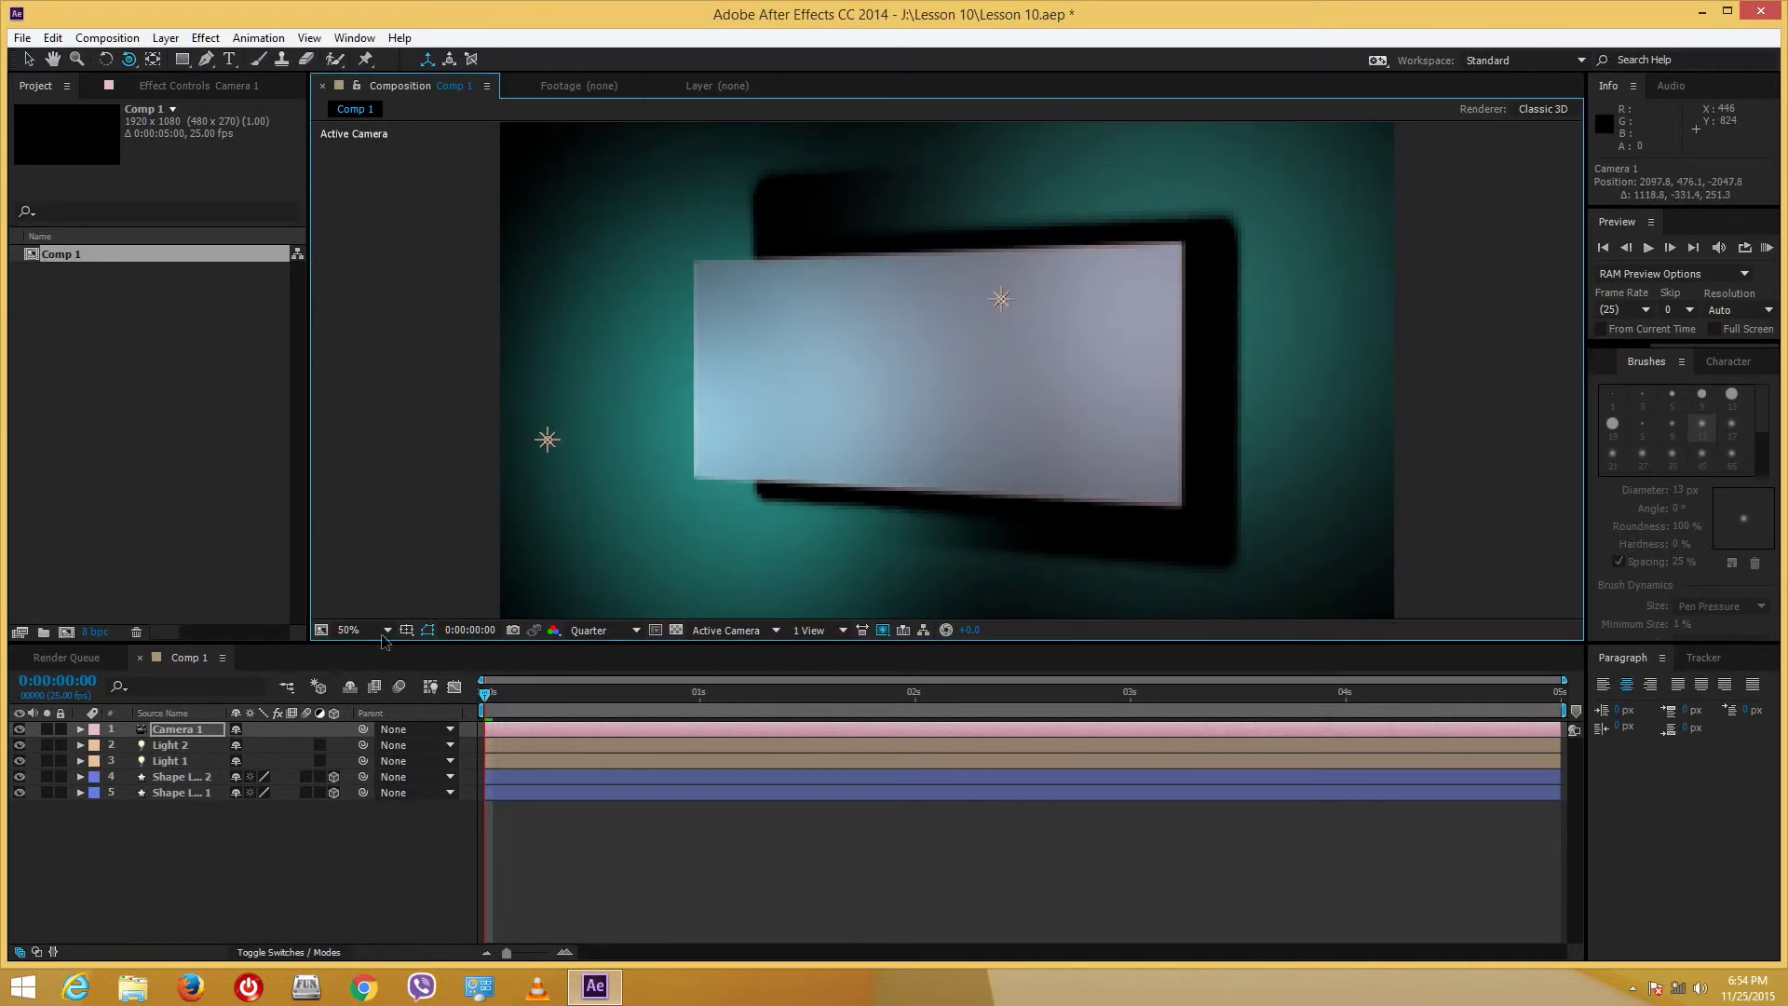
- Reveal Camera 1's Transform, set a starting angle, and start Position and Point of Interest keyframes at 0s
left_click(80, 728)
left_click(96, 745)
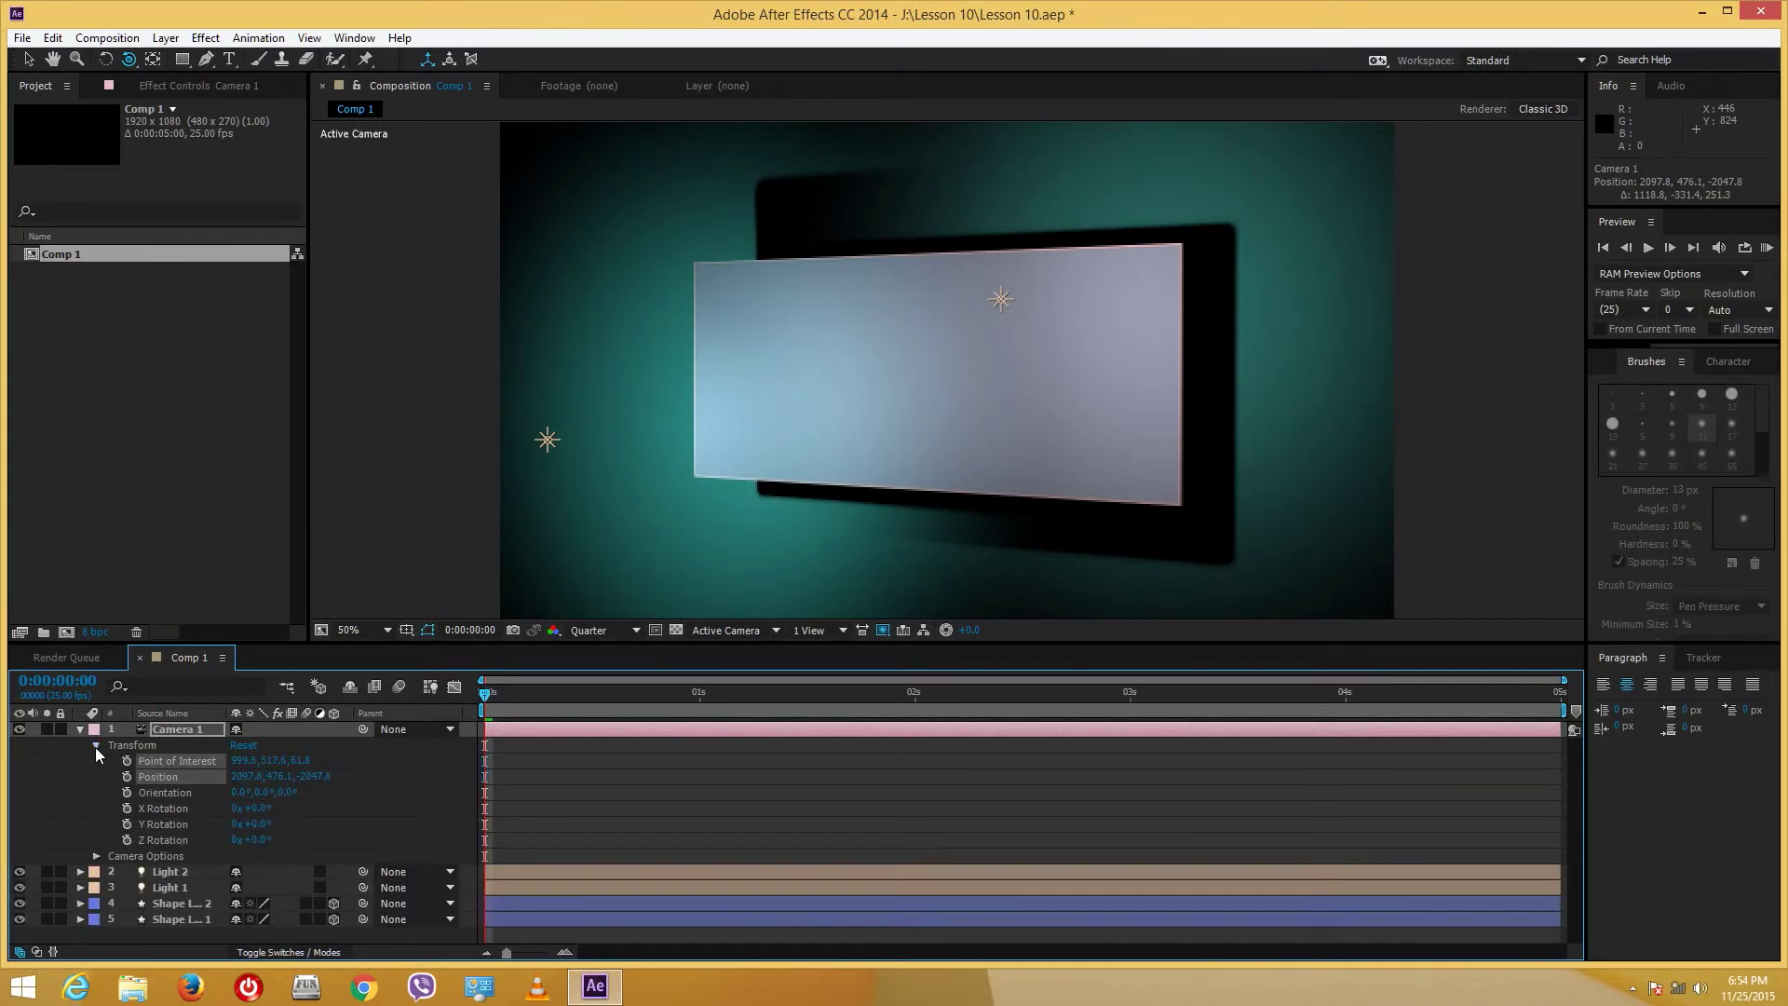
left_click_drag(1045, 367, 938, 388)
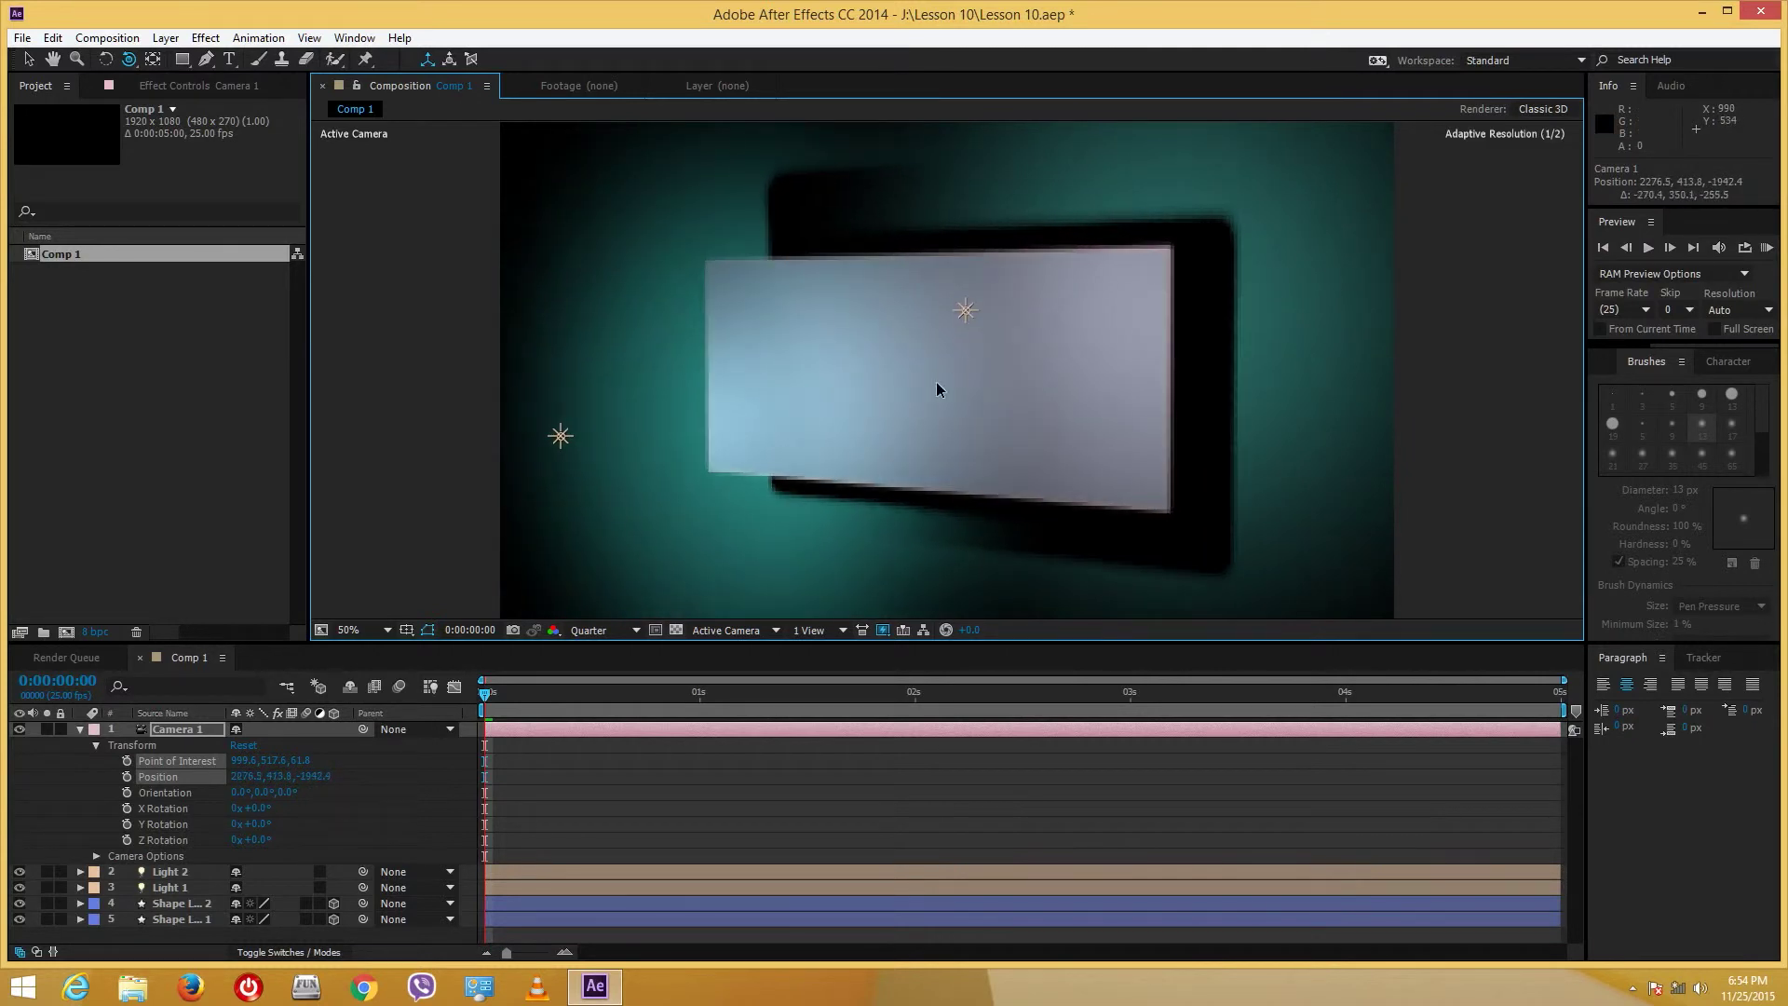
left_click(126, 775)
left_click(127, 760)
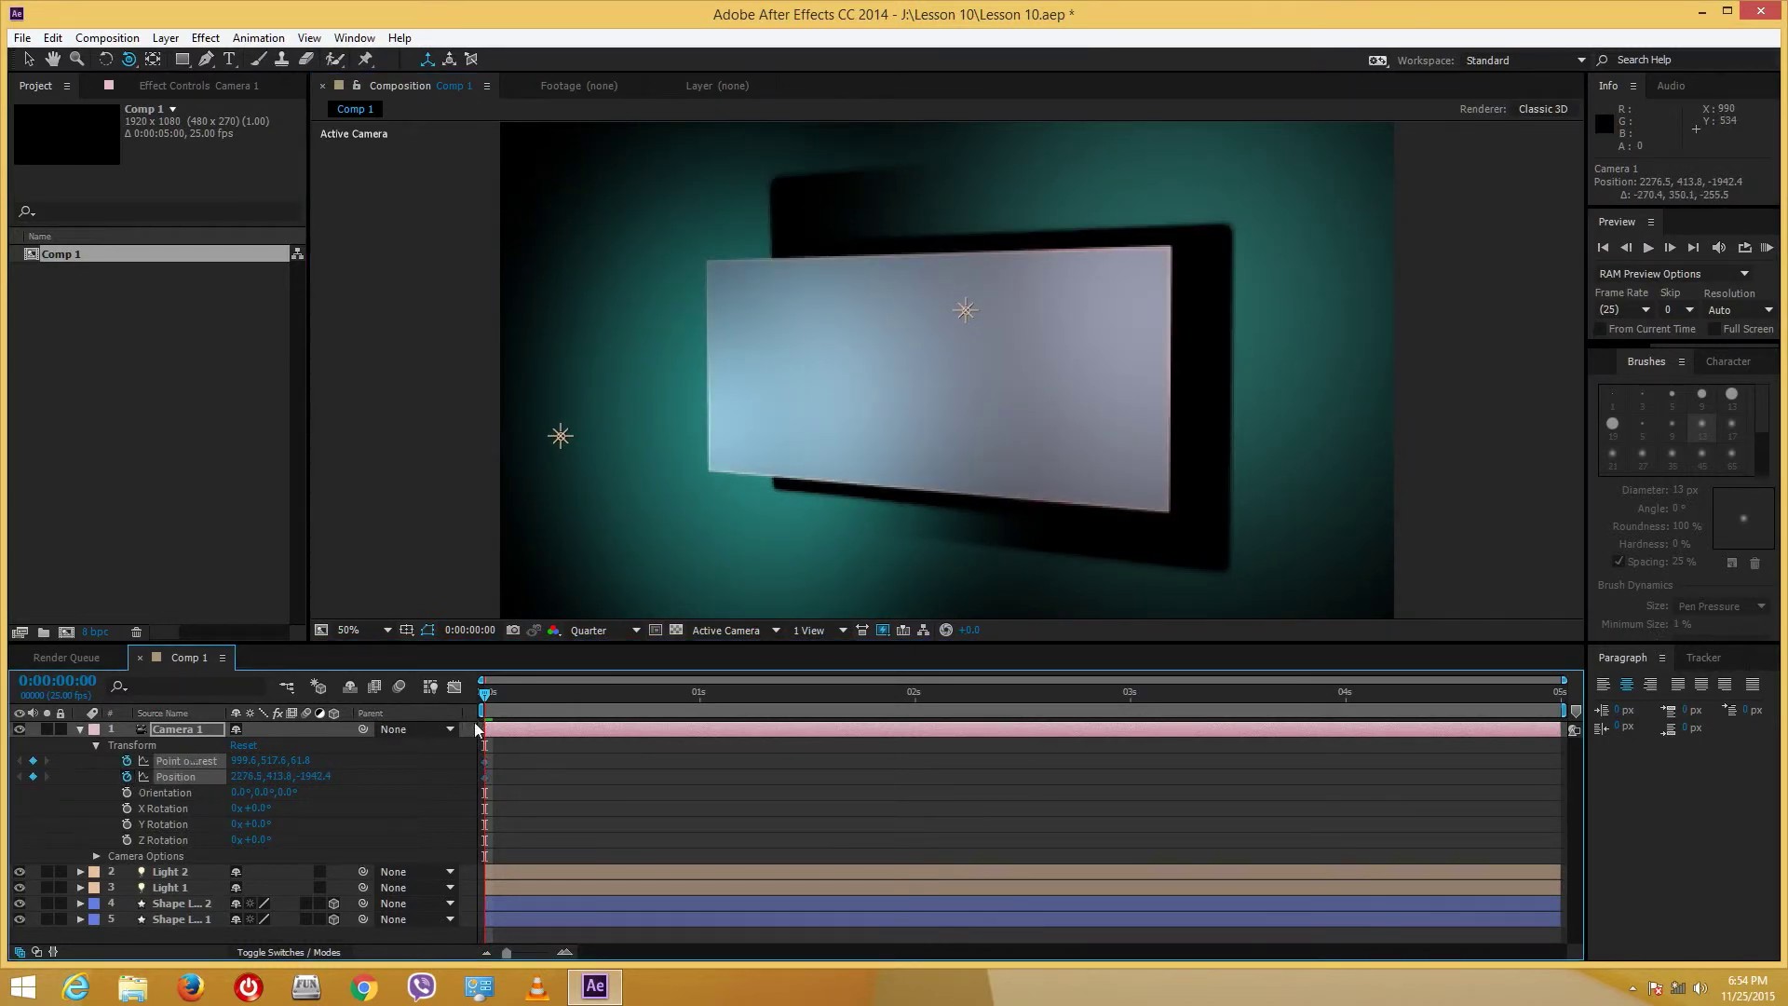
left_click_drag(129, 59, 186, 128)
left_click_drag(847, 372, 857, 322)
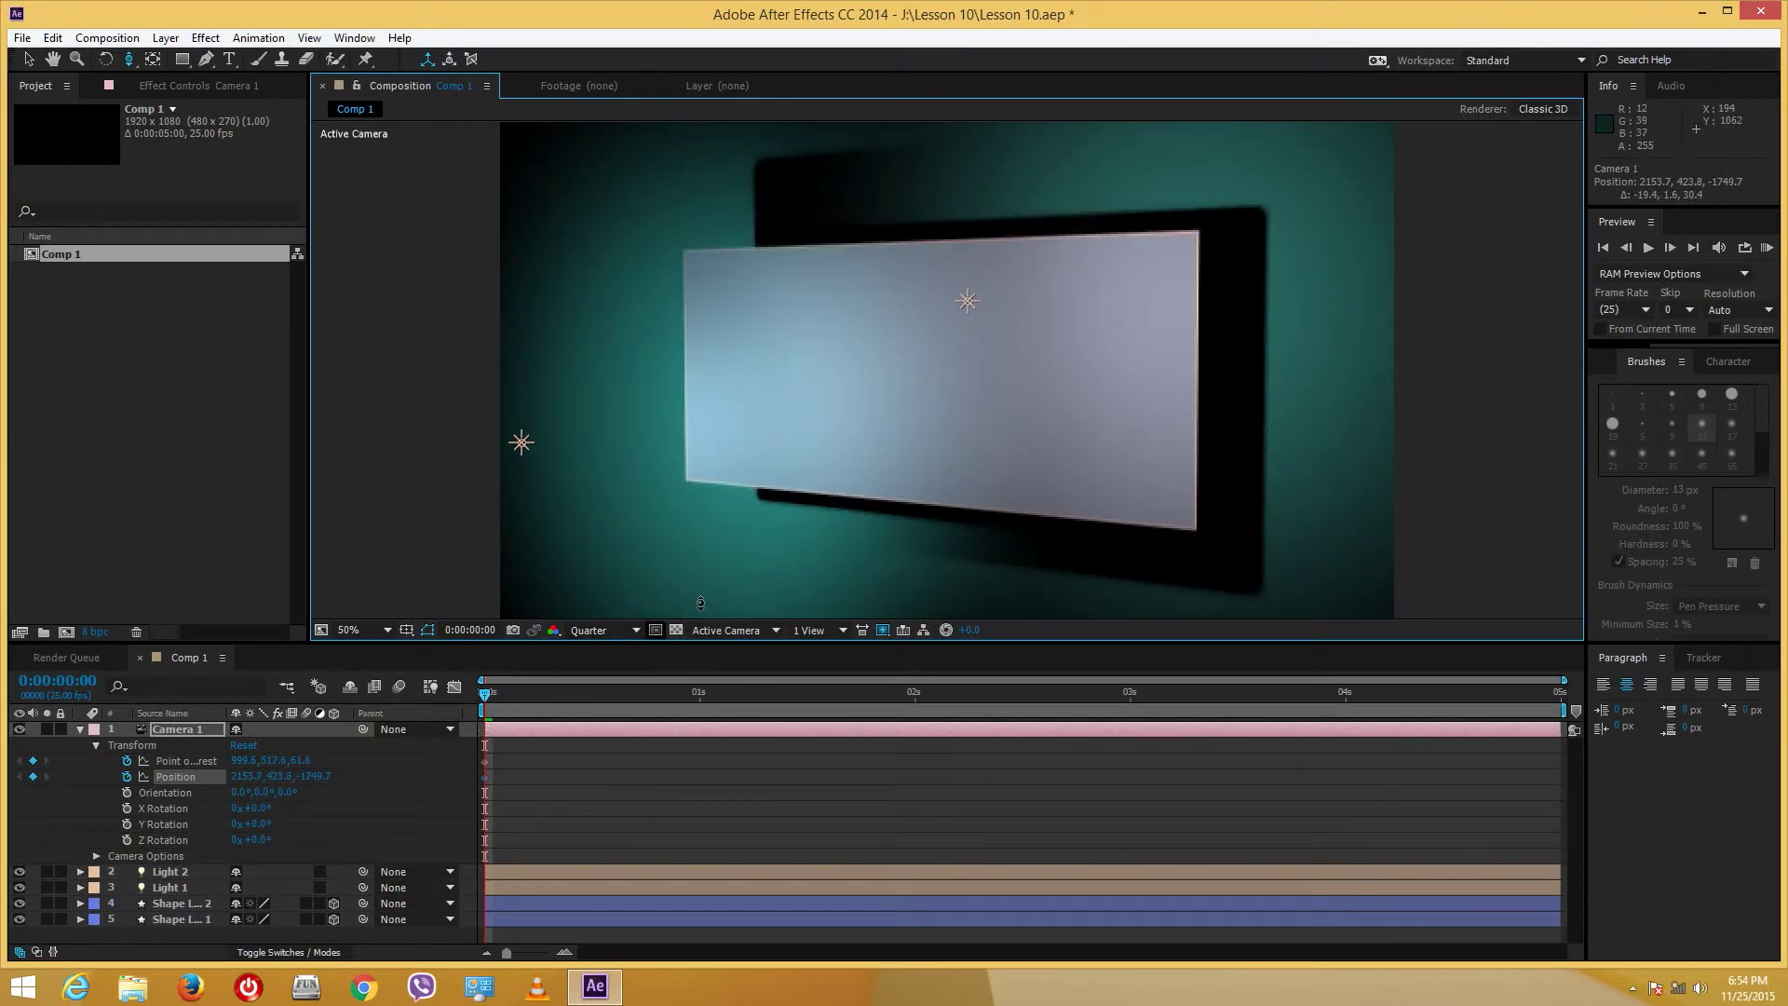
- At about 2 seconds, dolly Camera 1 closer and orbit it head-on, then scrub to check the move
left_click_drag(491, 700, 975, 709)
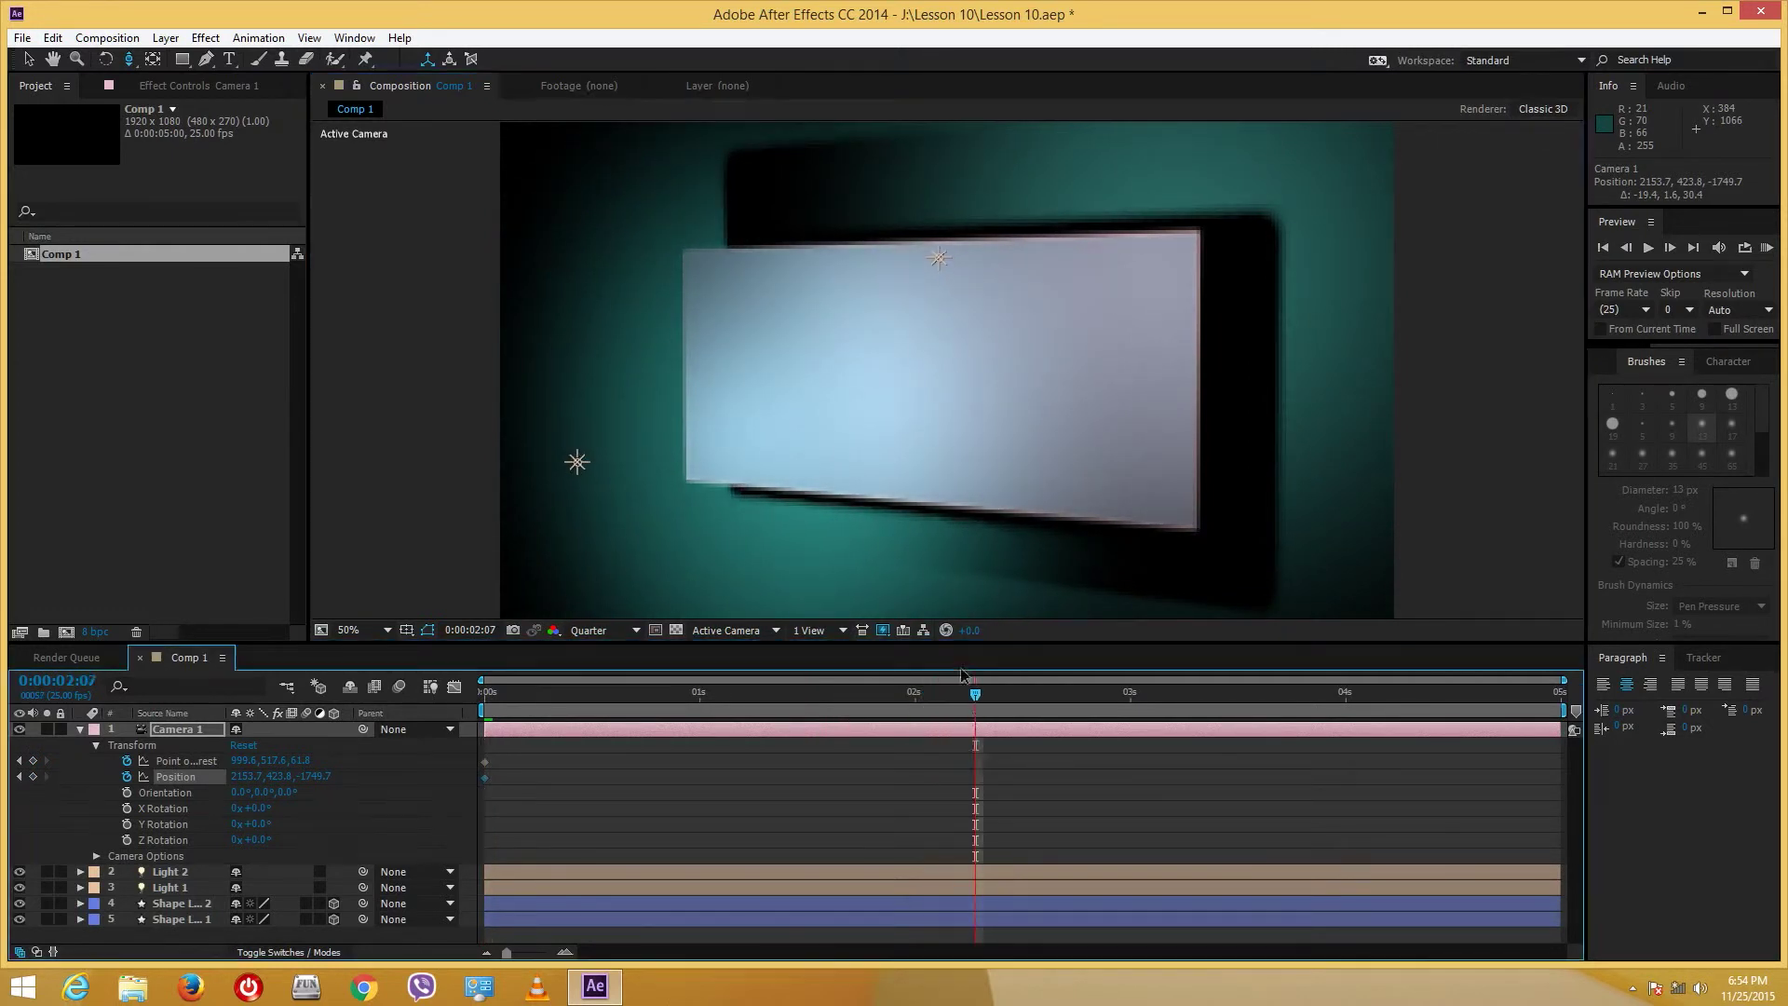
left_click_drag(903, 382, 908, 270)
left_click(128, 61)
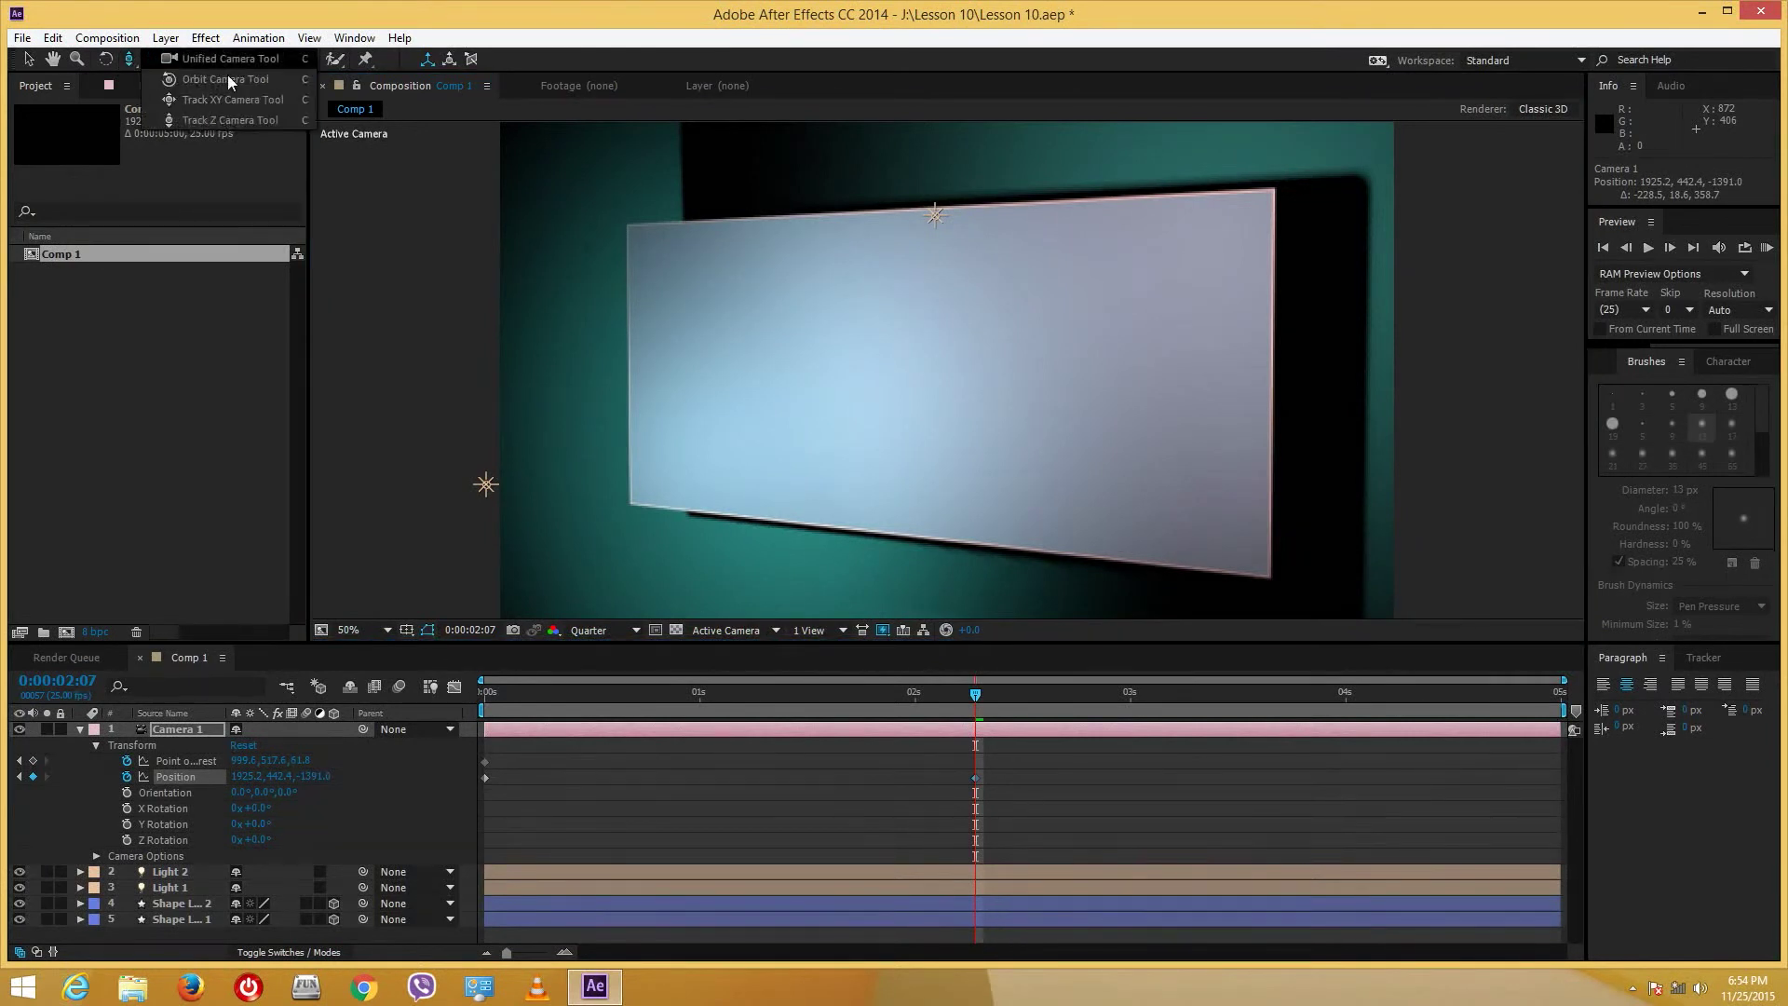
left_click(246, 76)
left_click_drag(942, 407, 1001, 407)
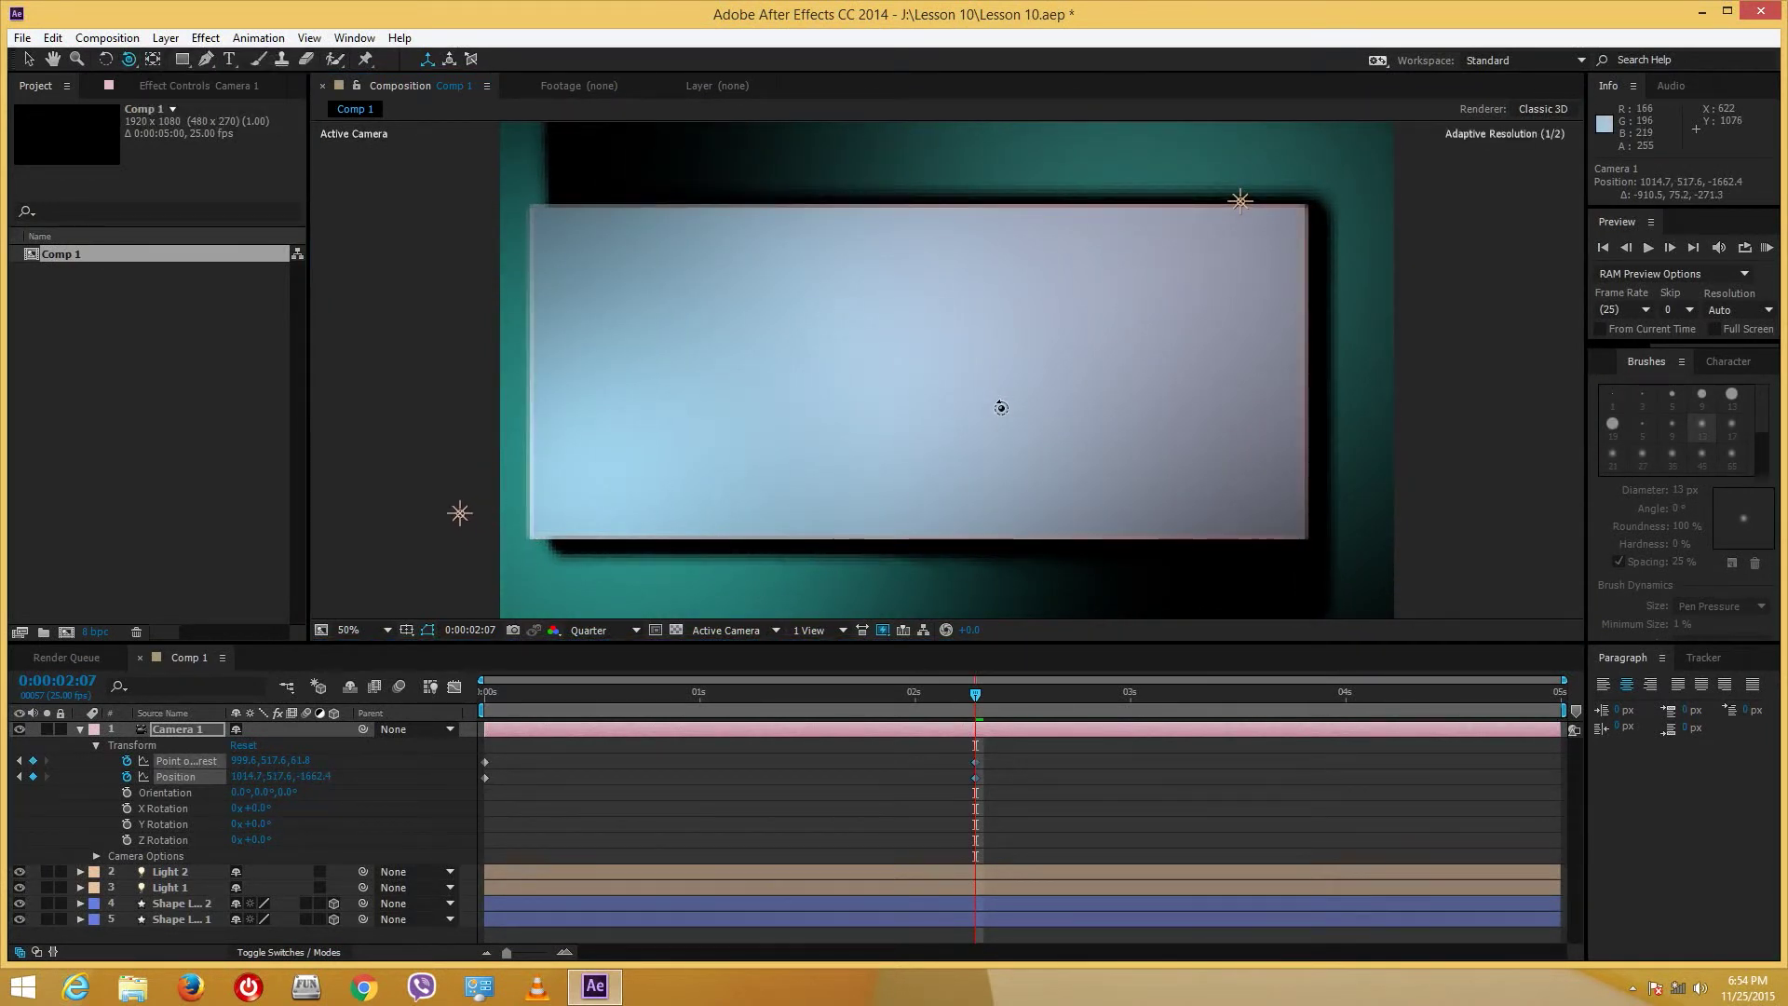
mouse_move(975, 693)
left_mouse_down()
mouse_move(515, 685)
mouse_move(967, 693)
left_mouse_up()
left_click_drag(847, 694, 768, 698)
left_click_drag(990, 718, 1269, 724)
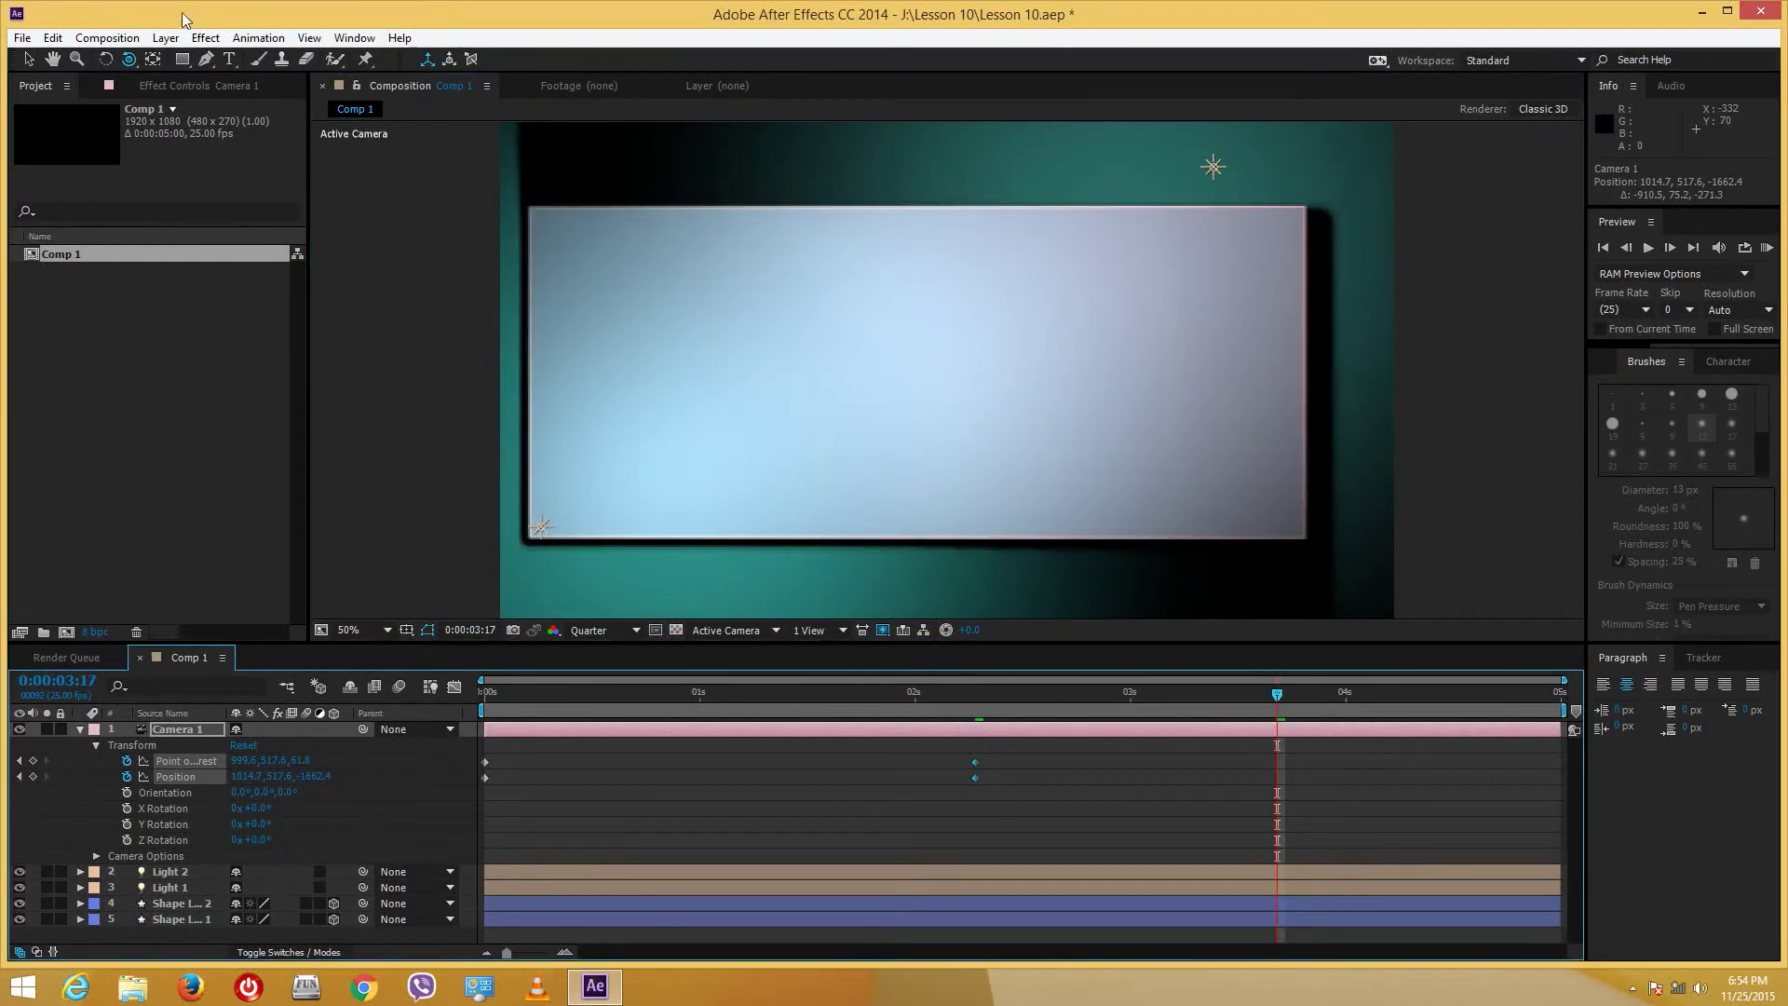
- At 2:14, pull Camera 1 back to 1025.1, 517.6, -2855.8 and add a Point of Interest keyframe
left_click_drag(1053, 697, 1036, 697)
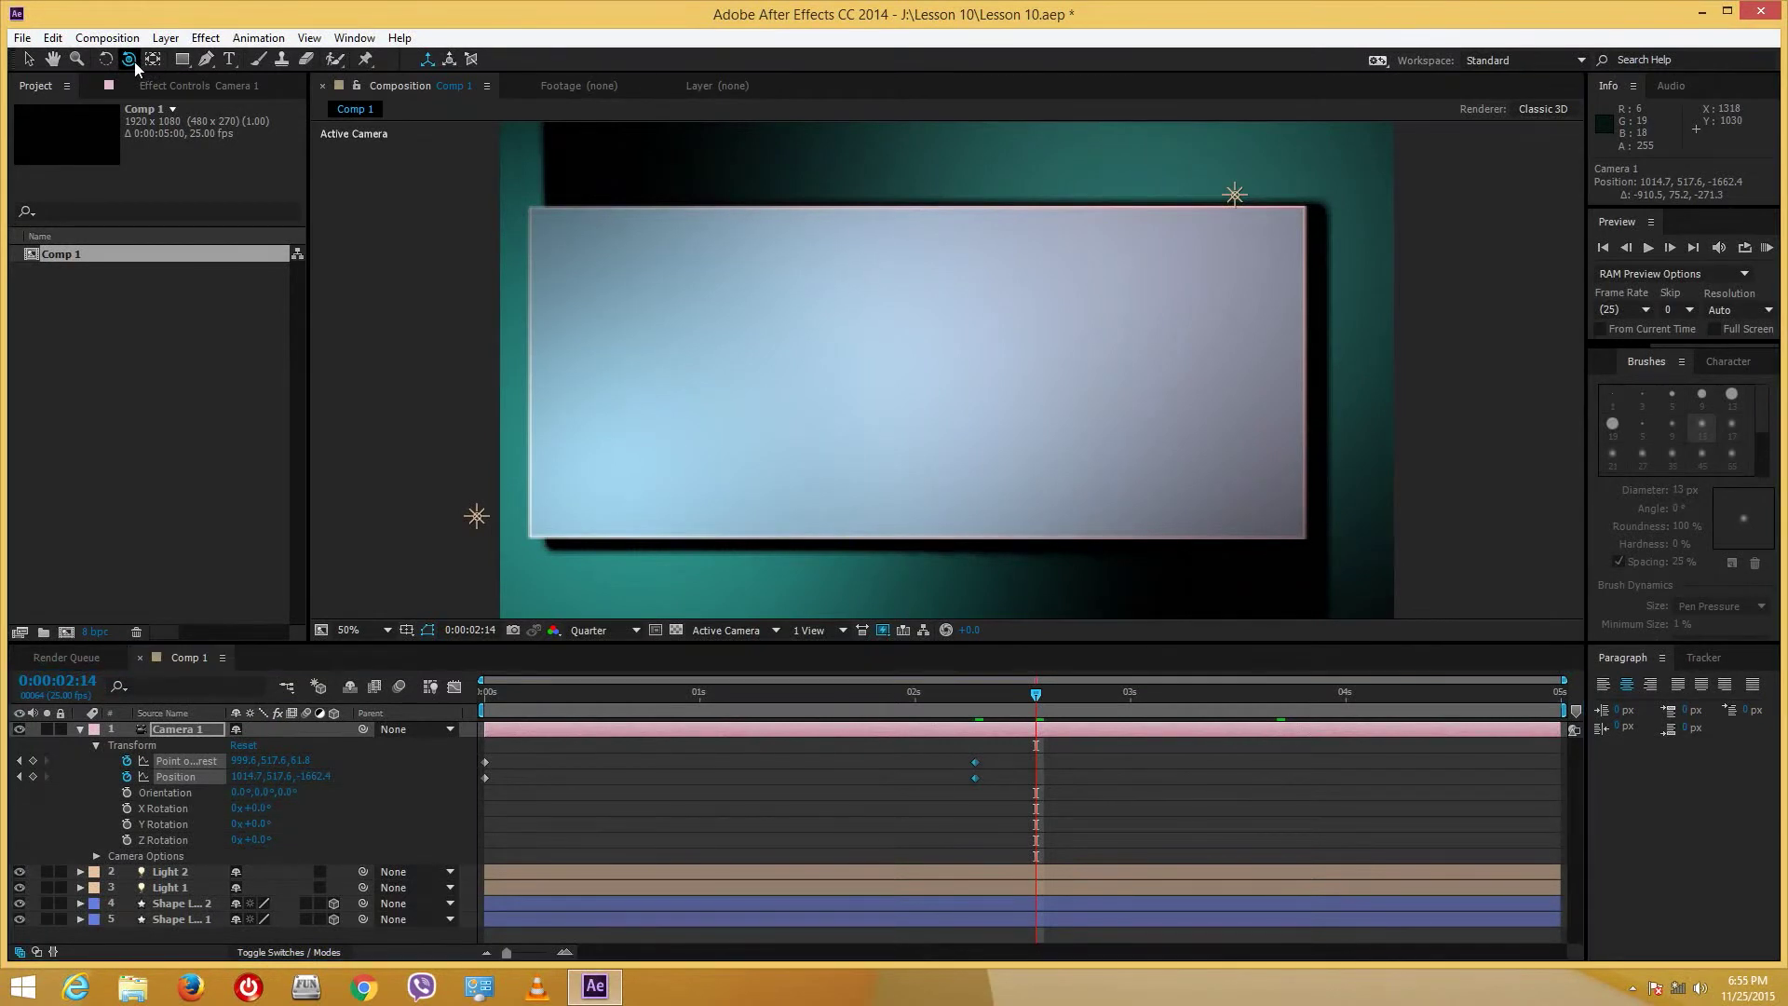
left_click_drag(134, 62, 197, 120)
left_click_drag(889, 416, 1028, 504)
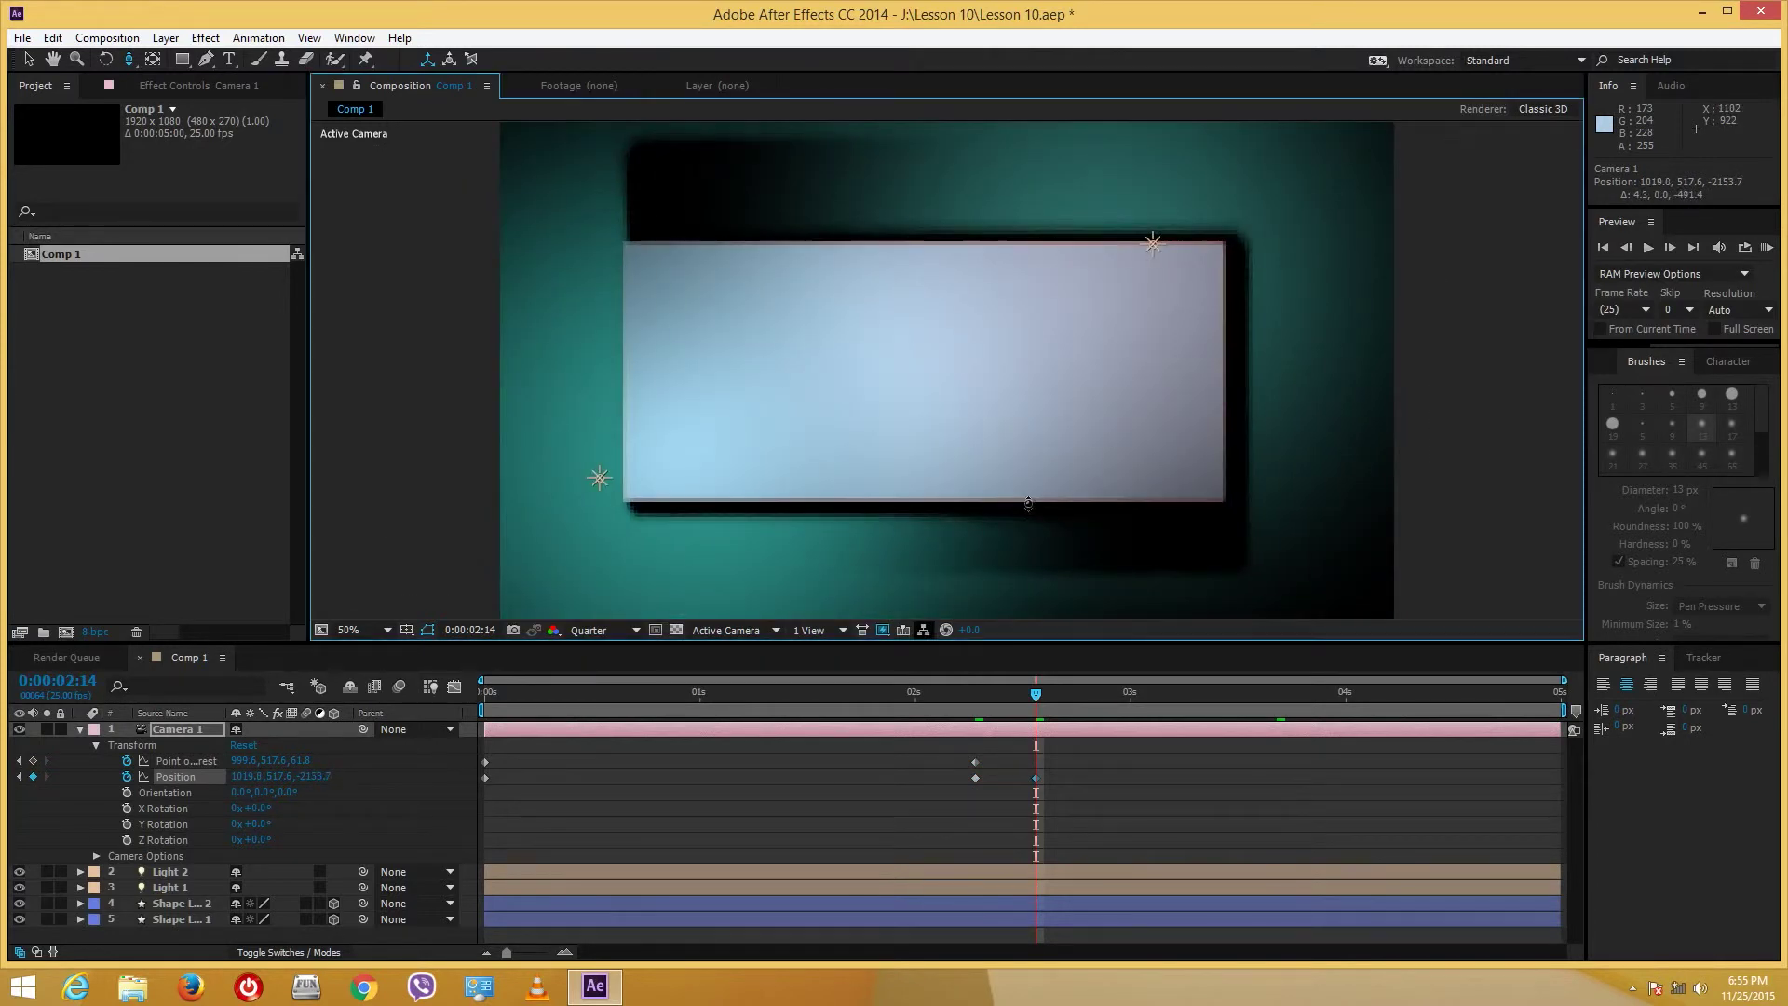
left_click_drag(1003, 407, 1002, 507)
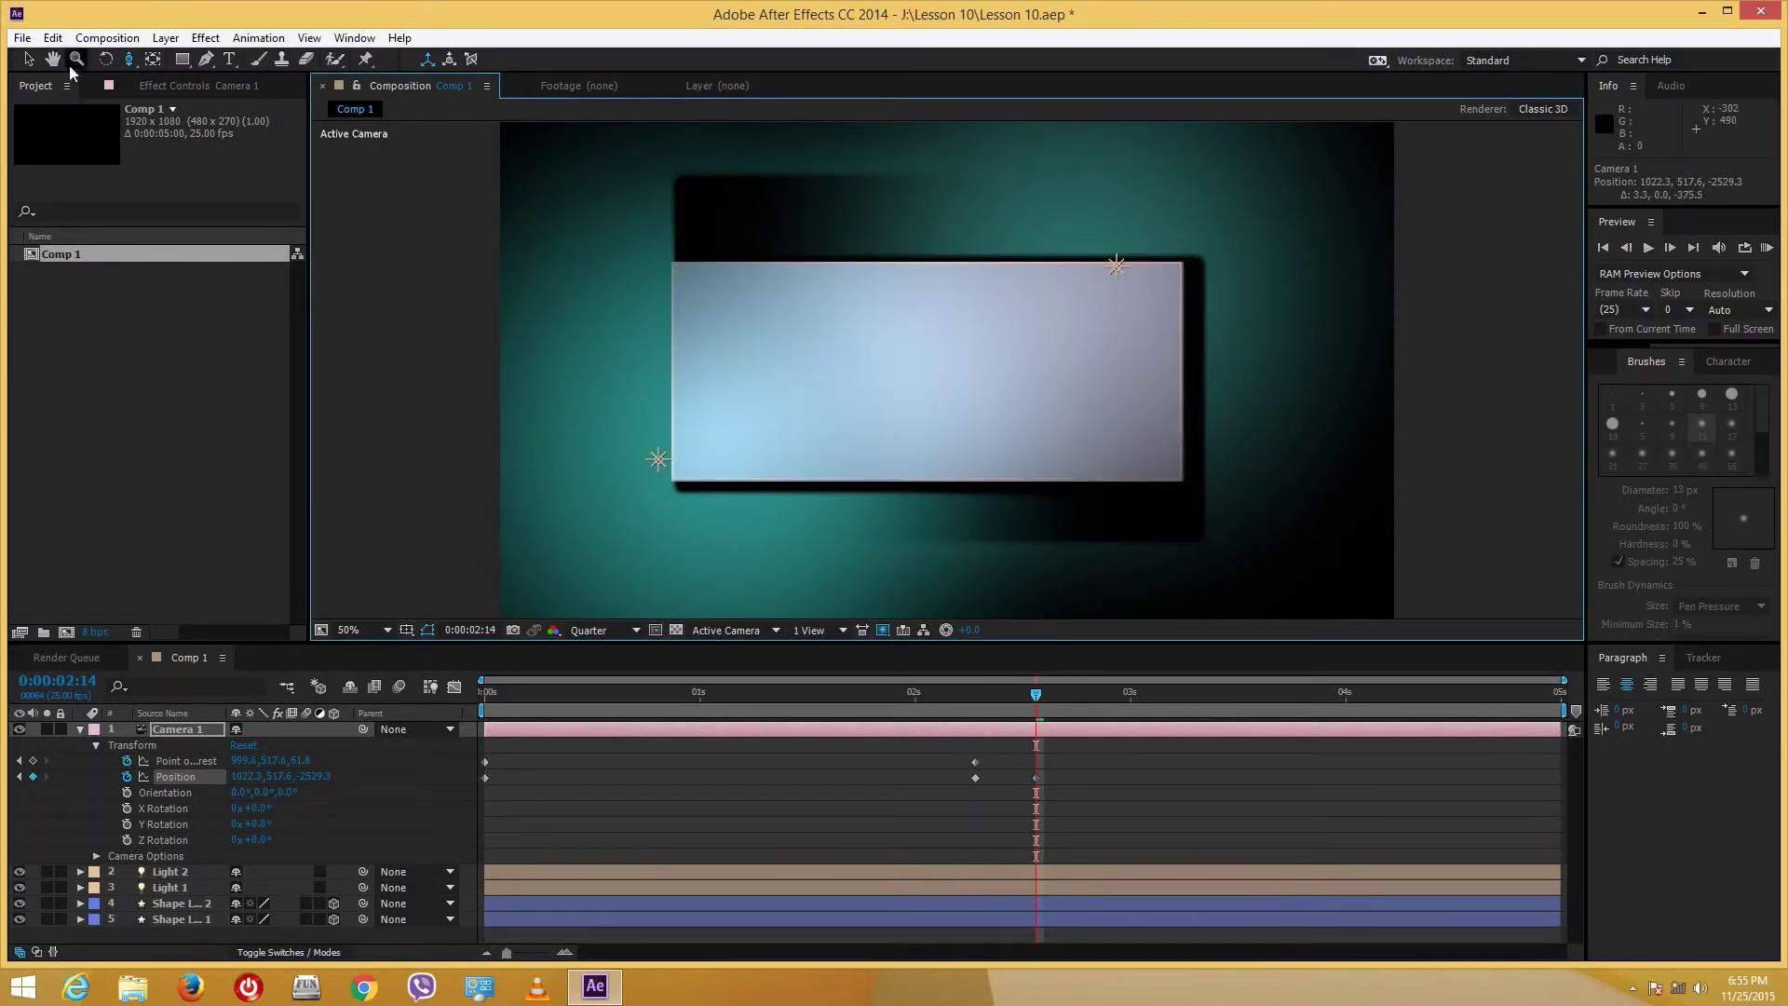
mouse_move(885, 509)
left_mouse_down()
mouse_move(885, 451)
mouse_move(893, 540)
left_mouse_up()
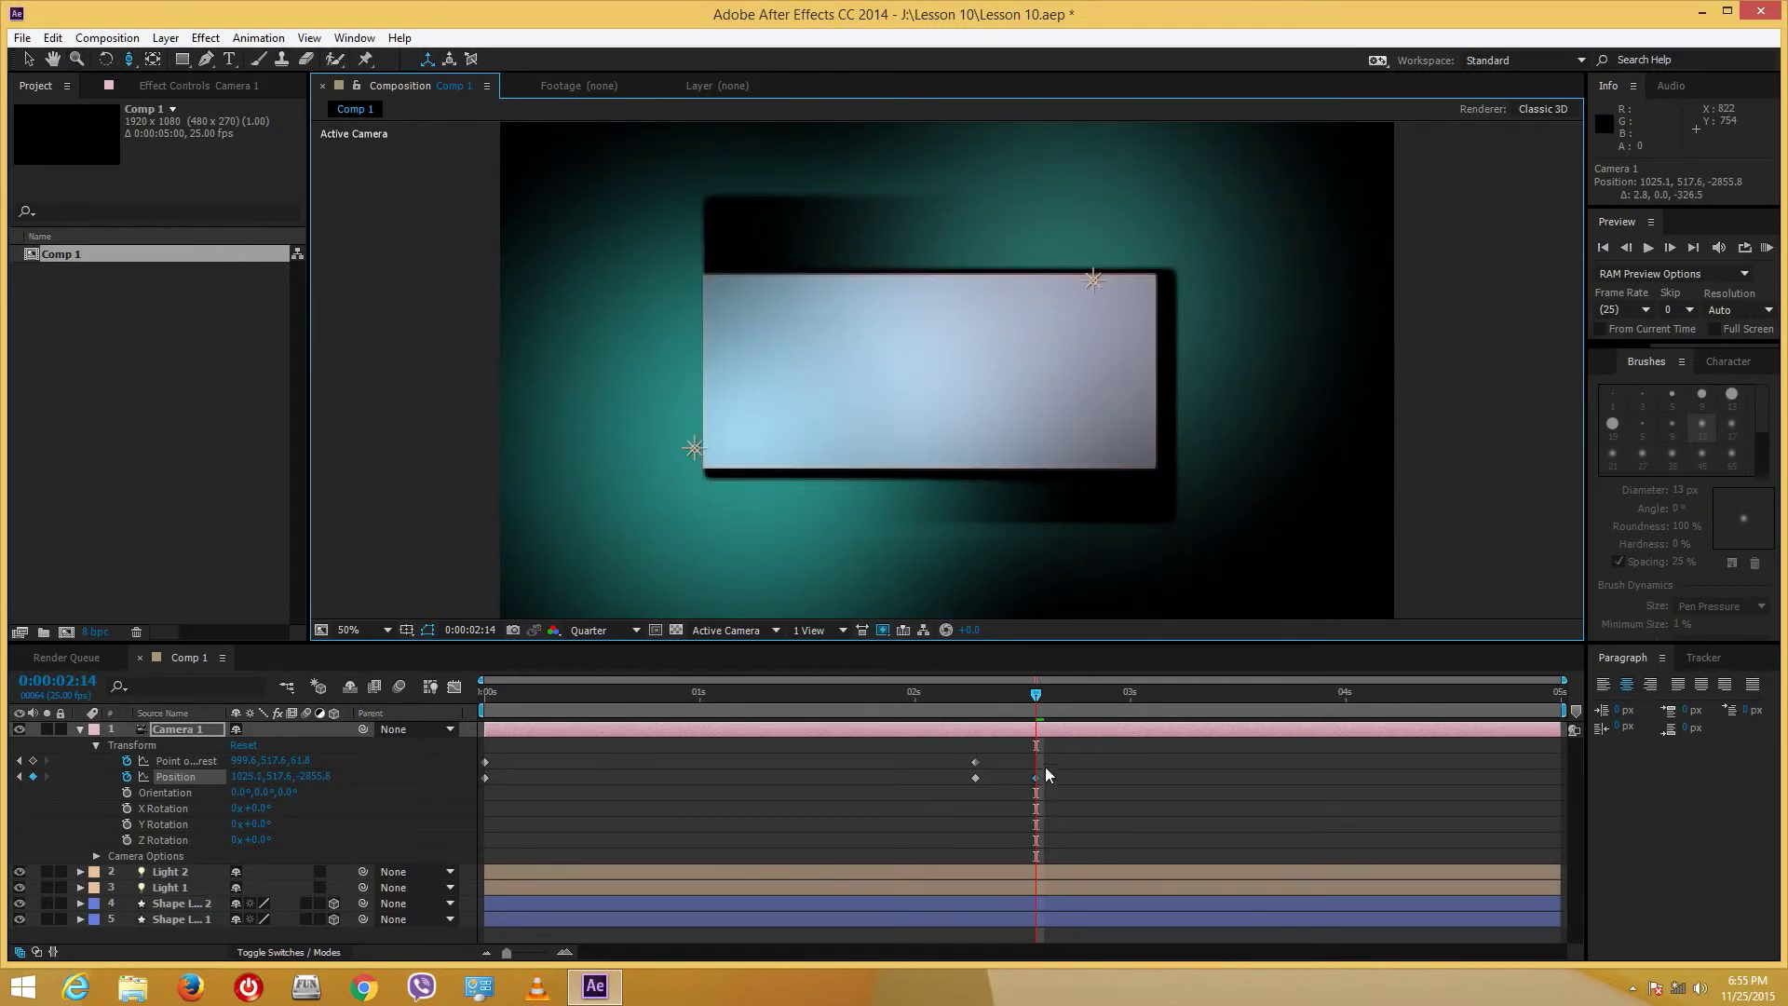
left_click(33, 760)
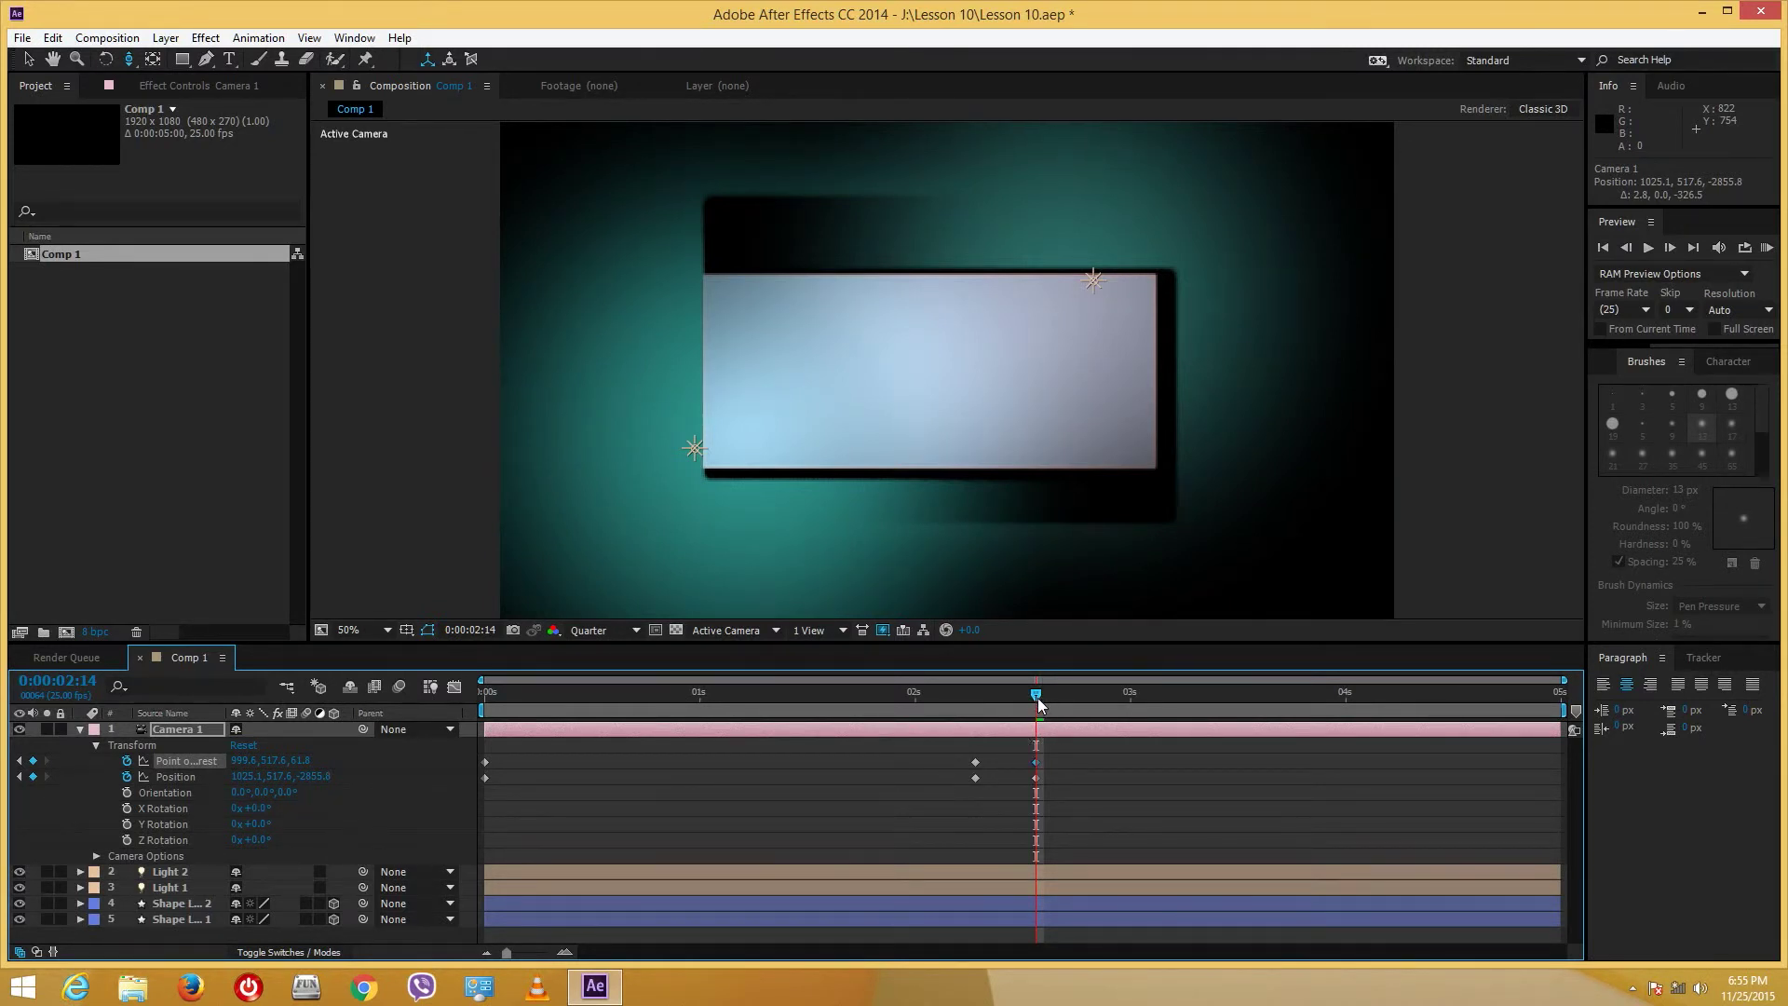
- At 4:24, orbit Camera 1 to a steep tilted view (-590.8, -1028.5, -1833.6) and select all its keyframes
left_click_drag(1037, 694, 1557, 696)
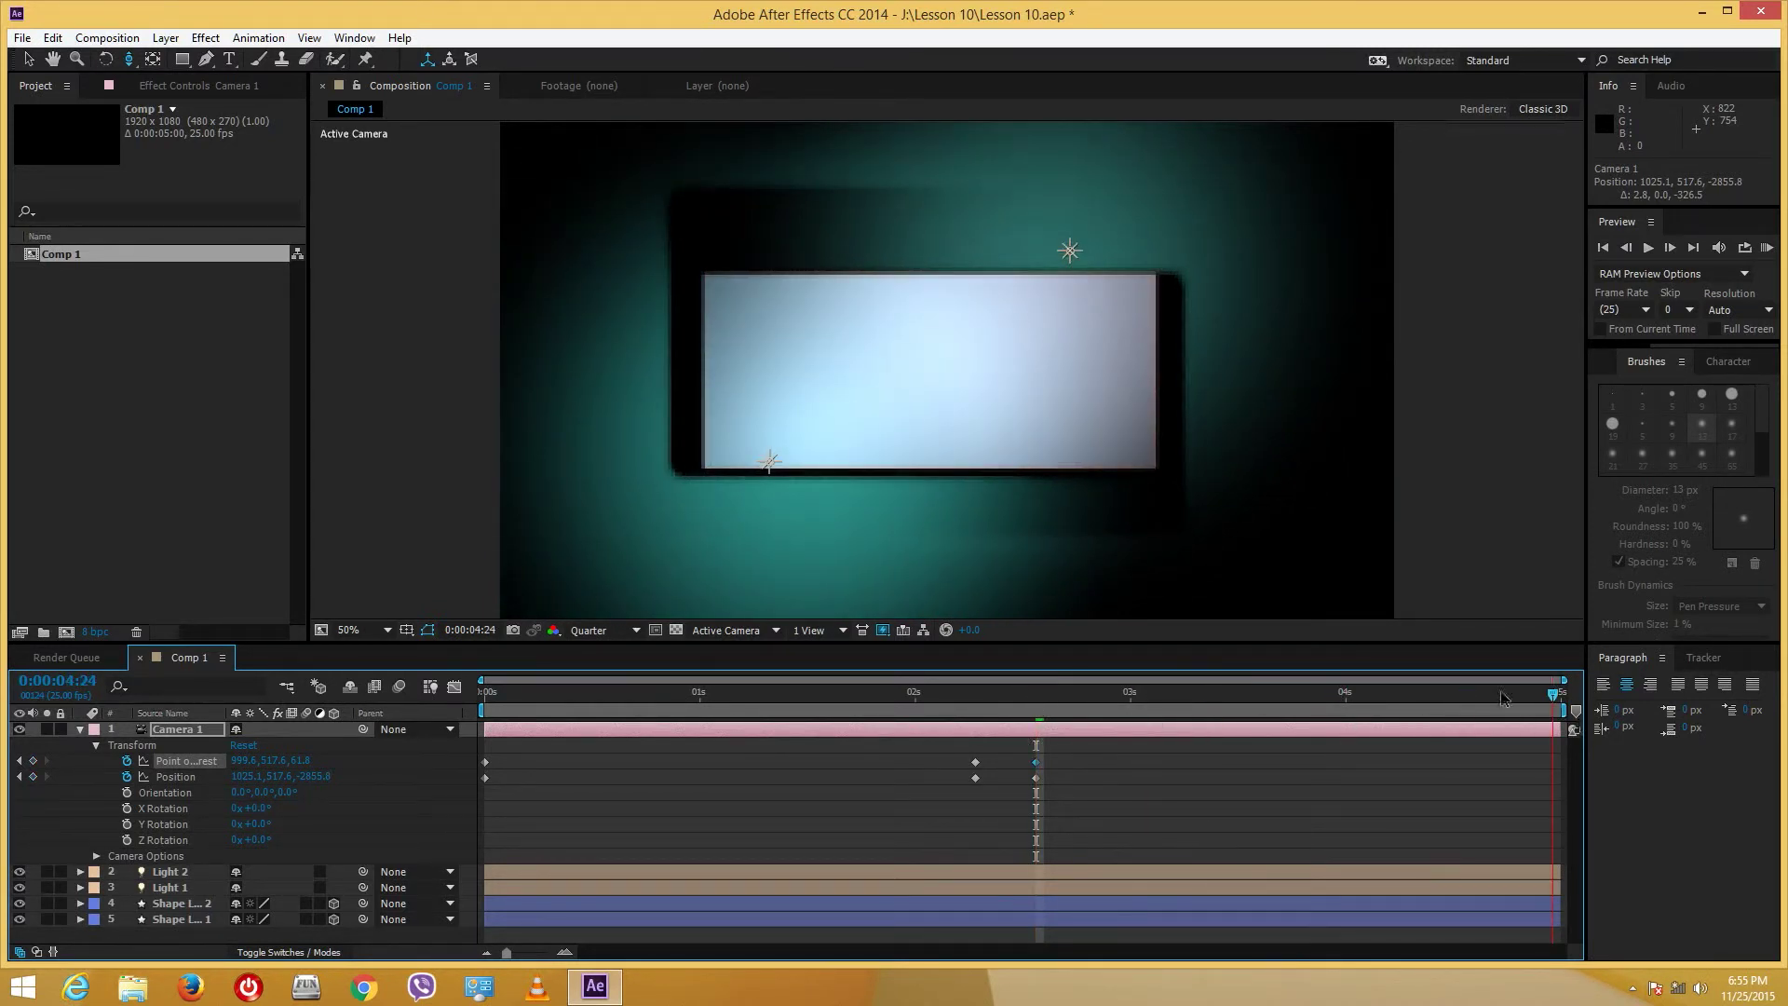
left_click_drag(128, 58, 200, 87)
left_click_drag(806, 299, 887, 365)
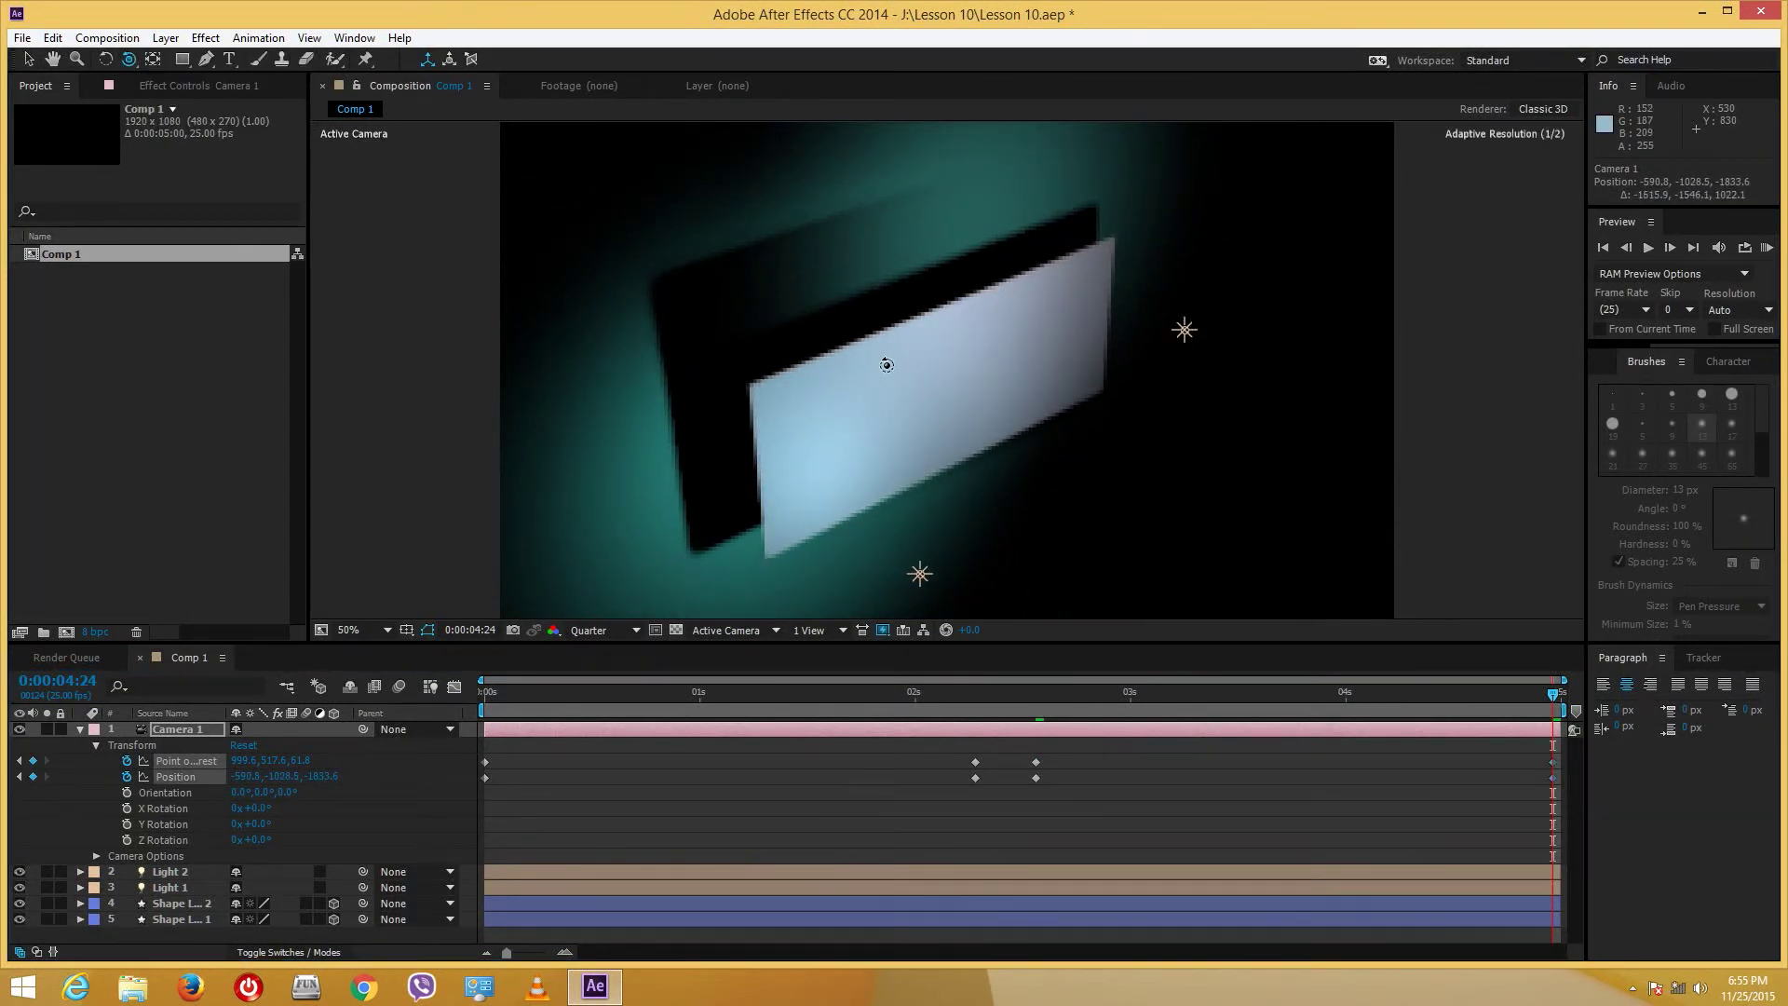
left_click_drag(1560, 705, 1414, 693)
left_click(1472, 766)
key("End")
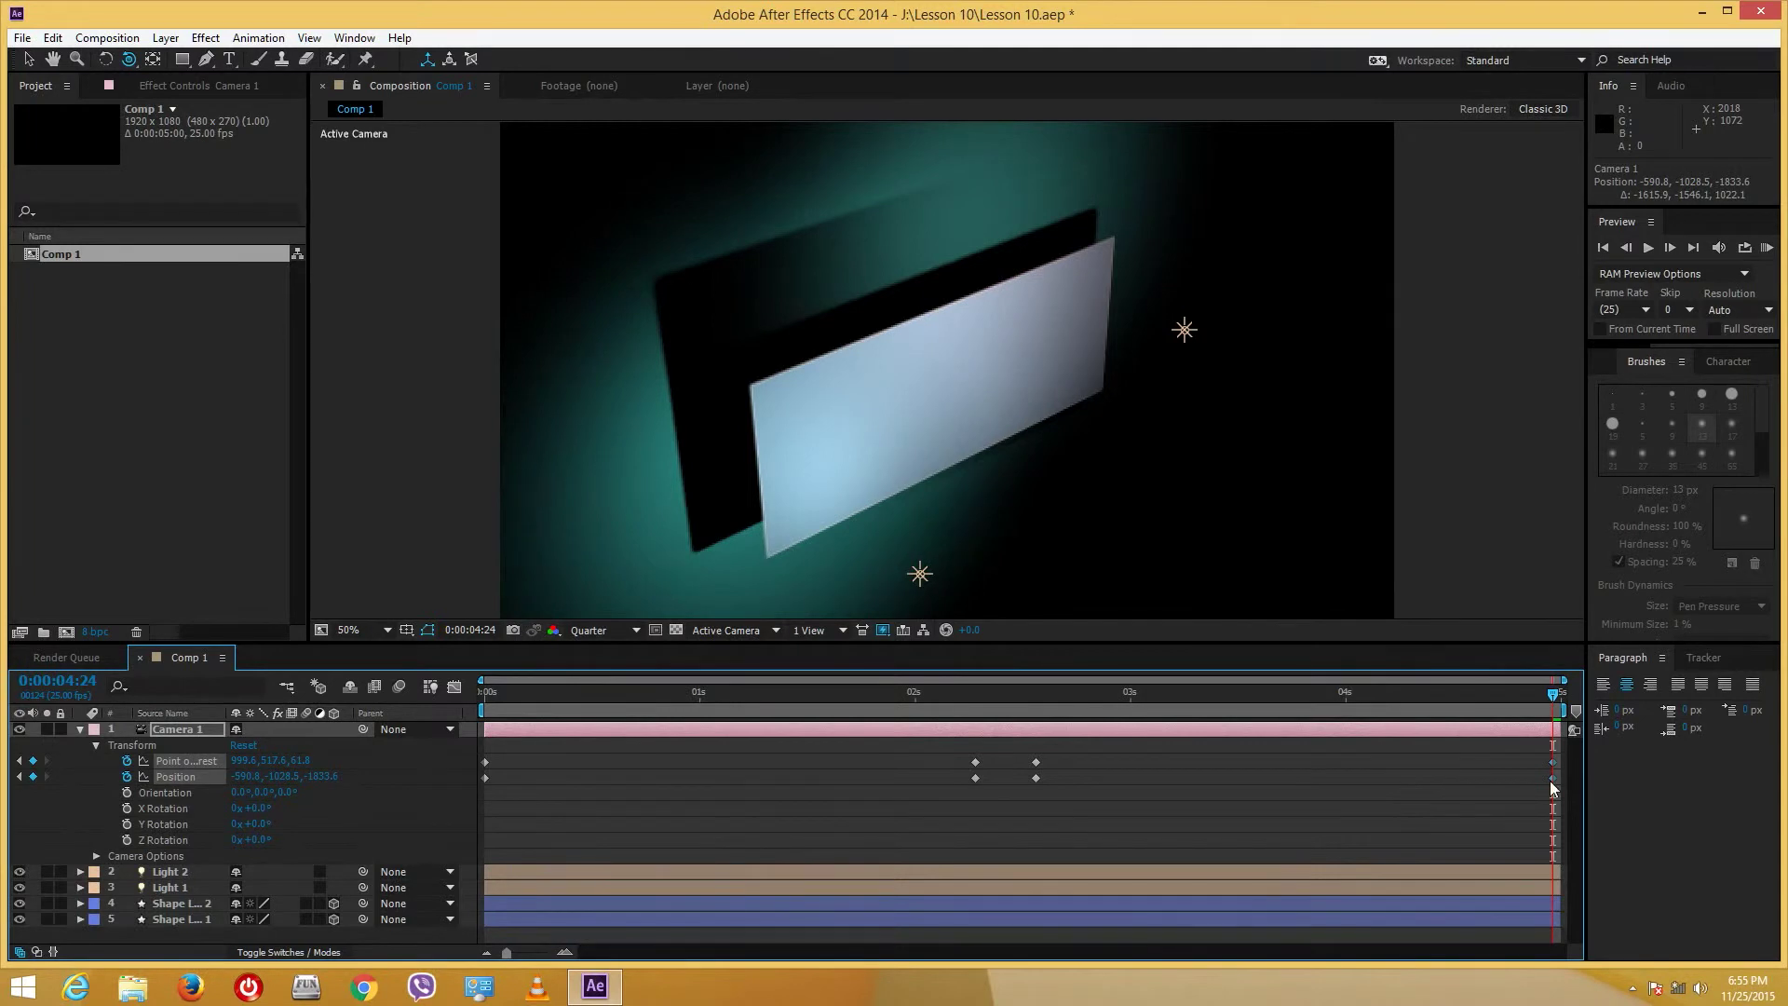
left_click_drag(480, 748, 1572, 812)
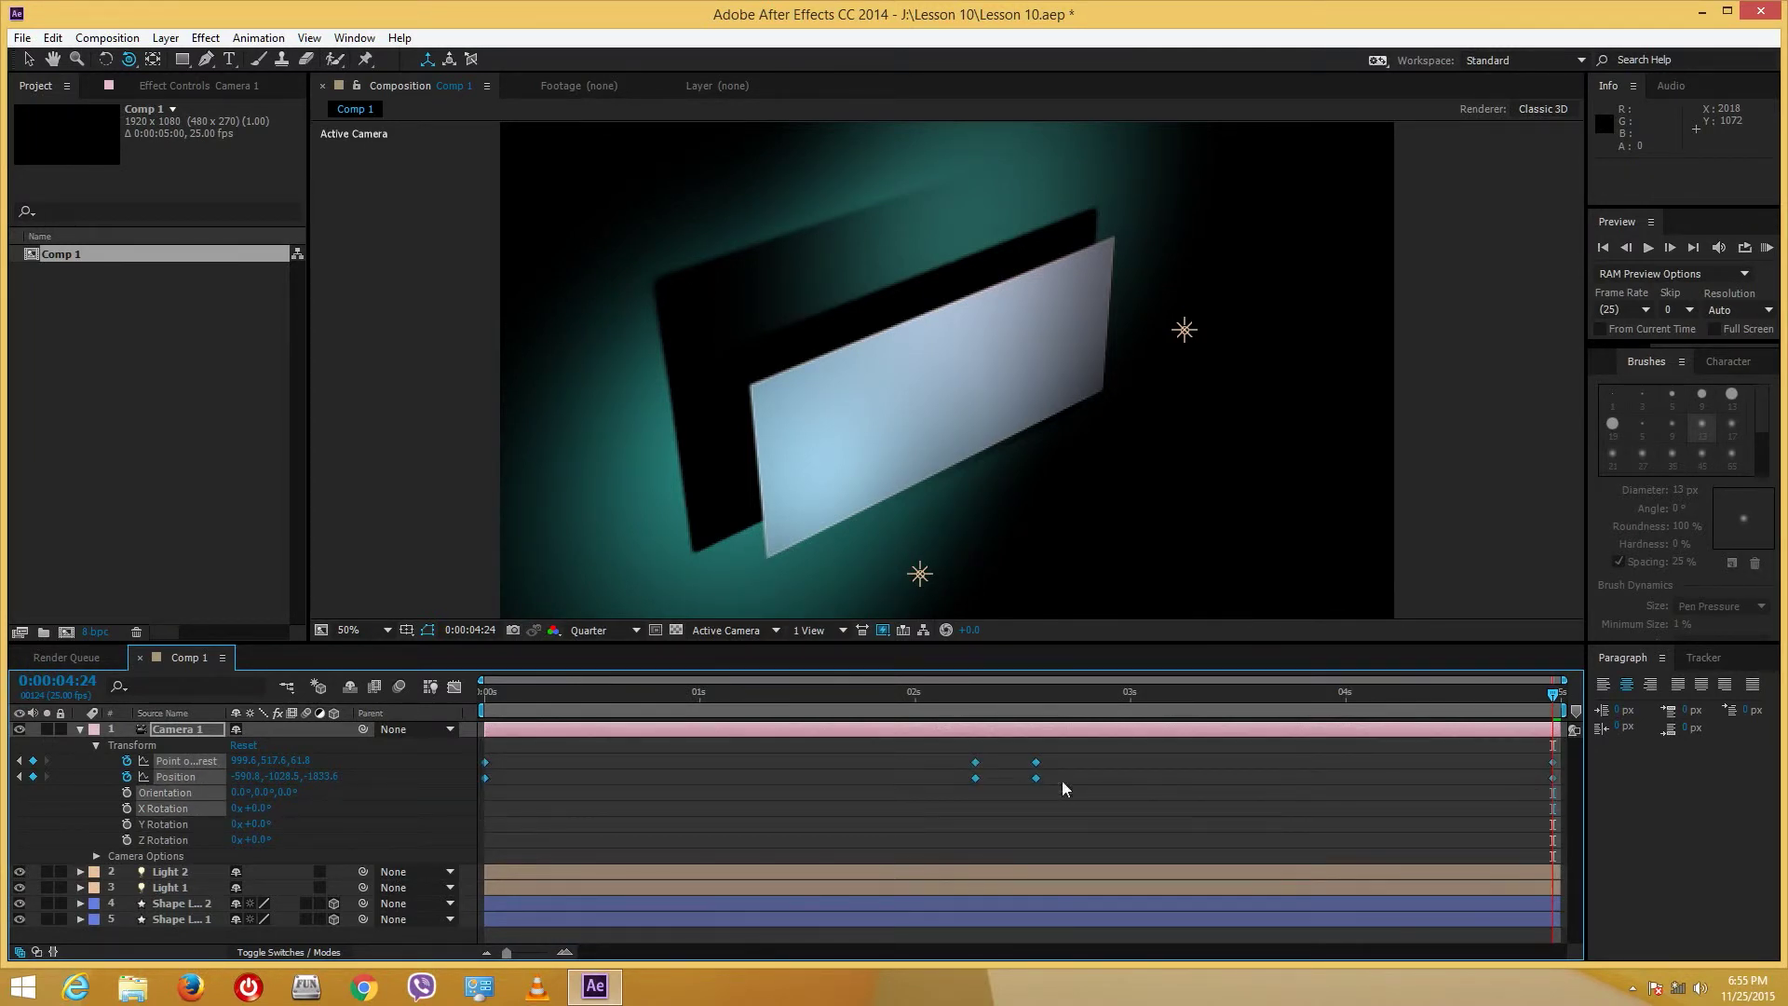
- Apply Keyframe Assistant > Easy Ease to all of Camera 1's Position and Point of Interest keyframes
right_click(1035, 778)
mouse_move(1117, 765)
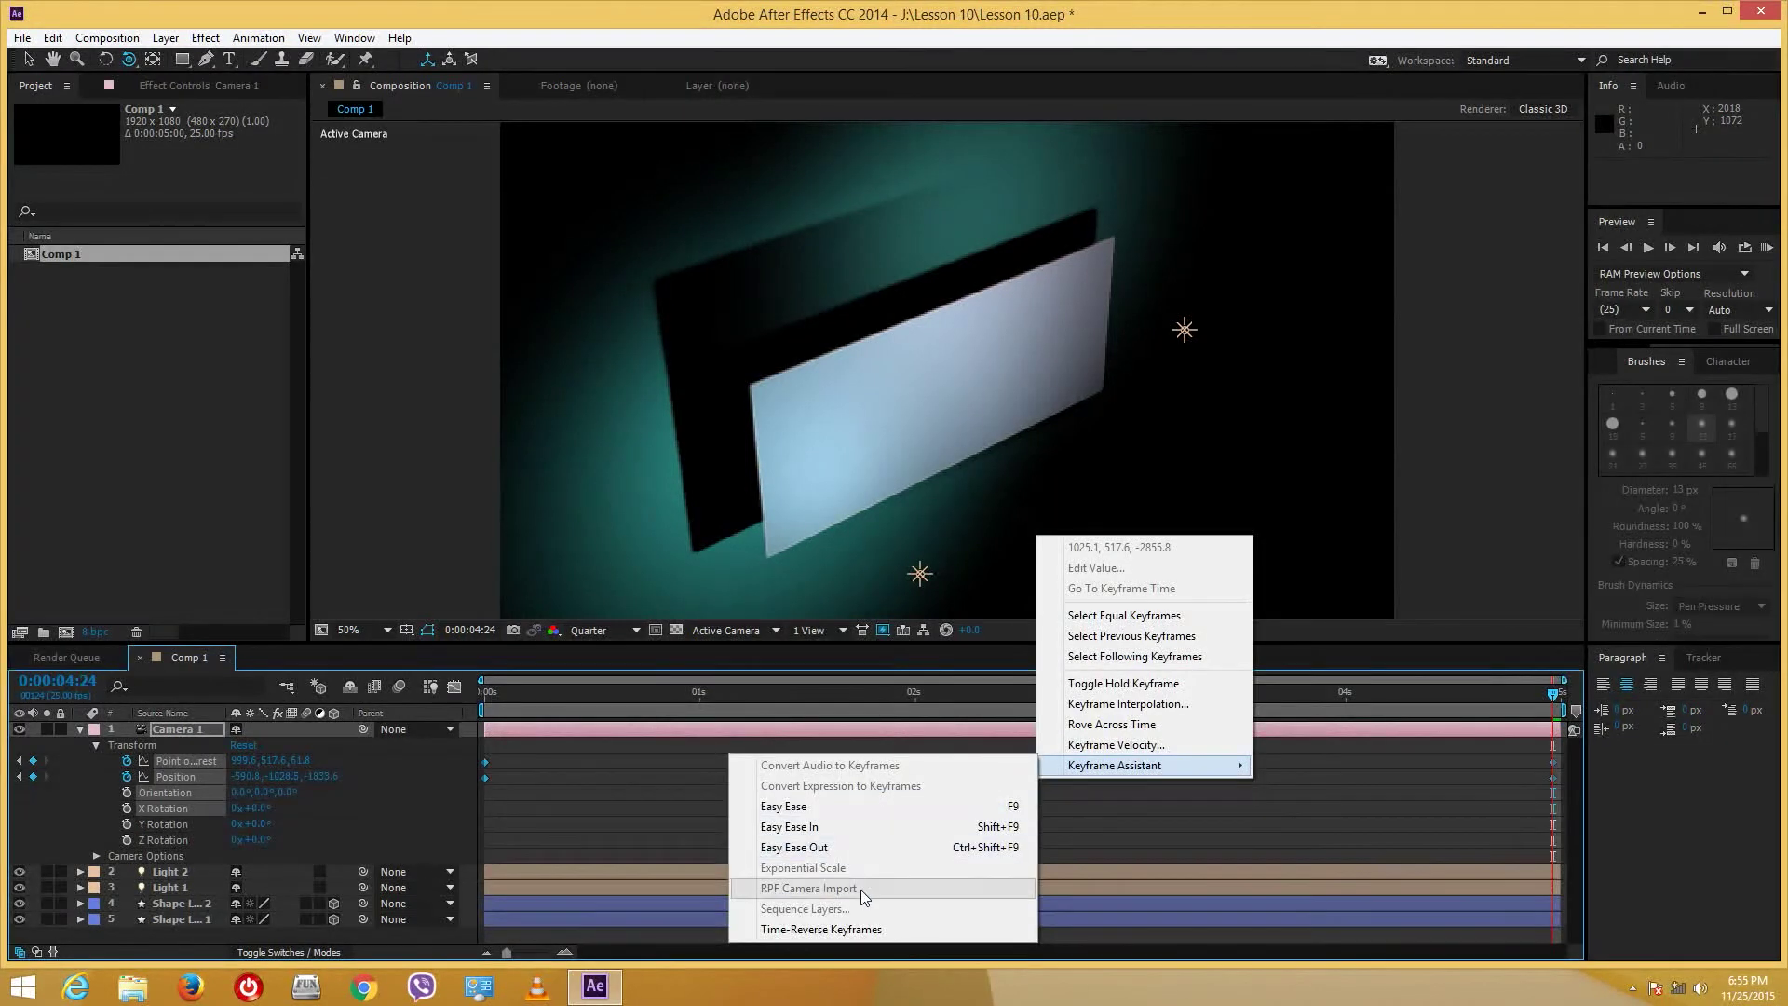
left_click(1012, 809)
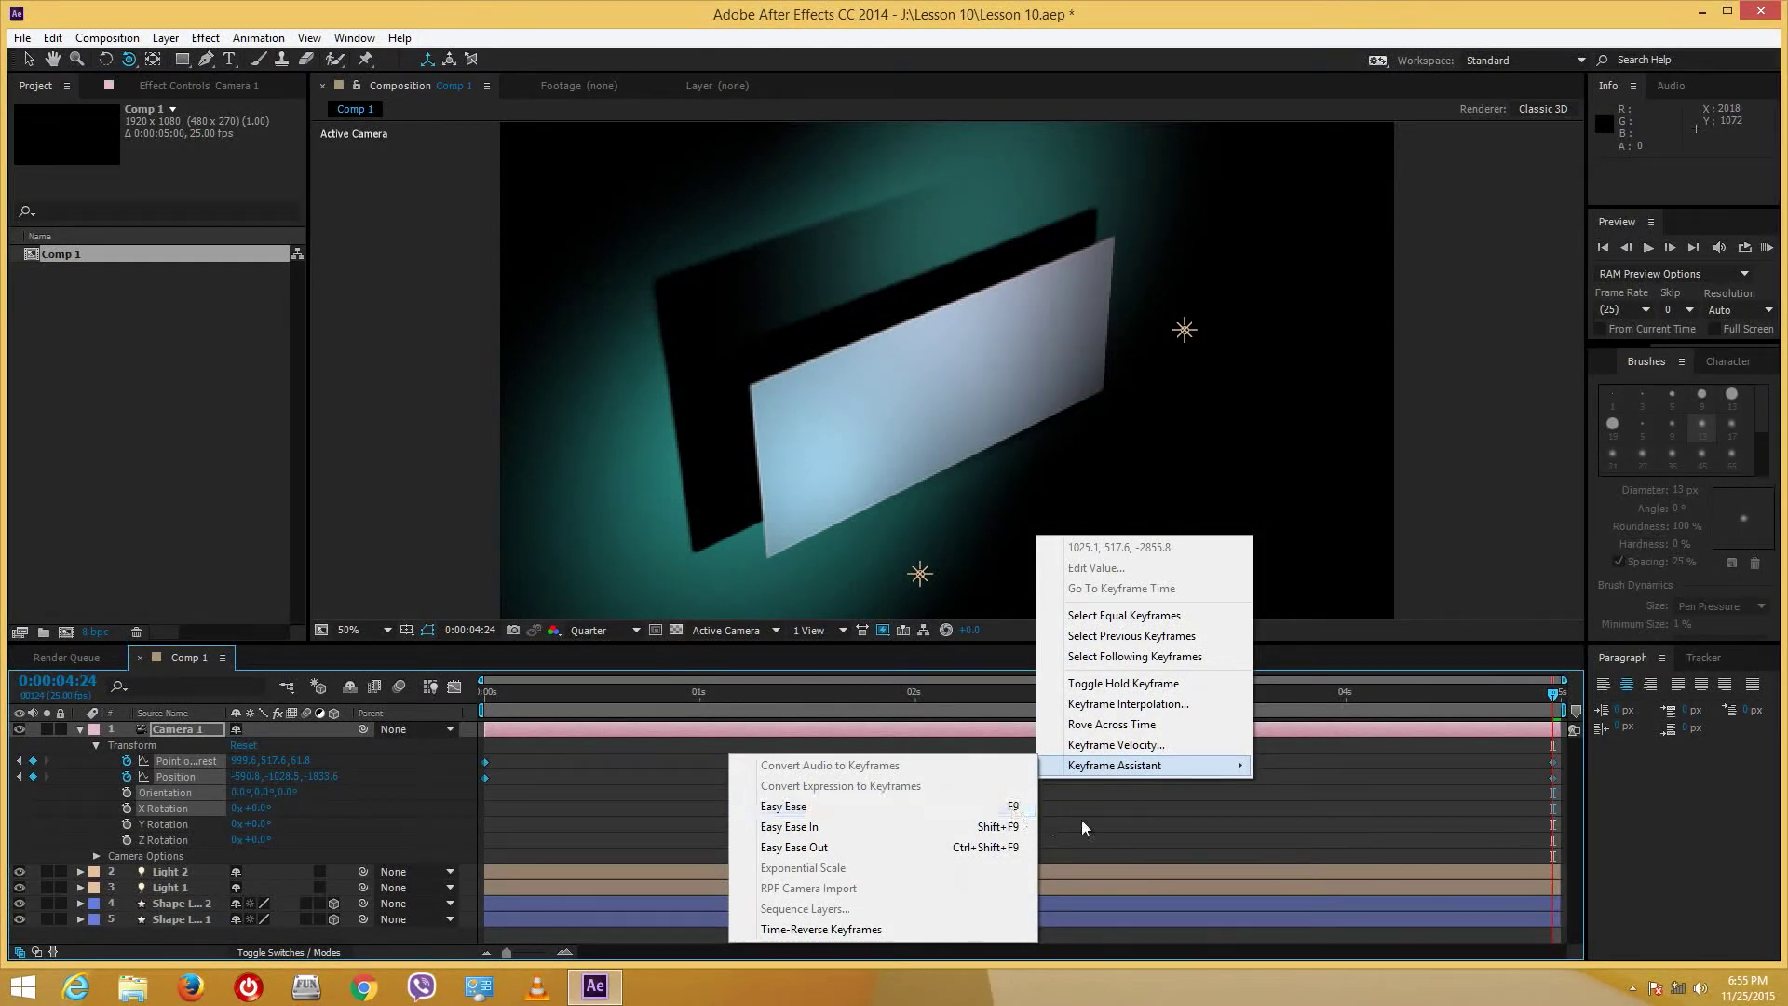
left_click_drag(481, 802, 1549, 757)
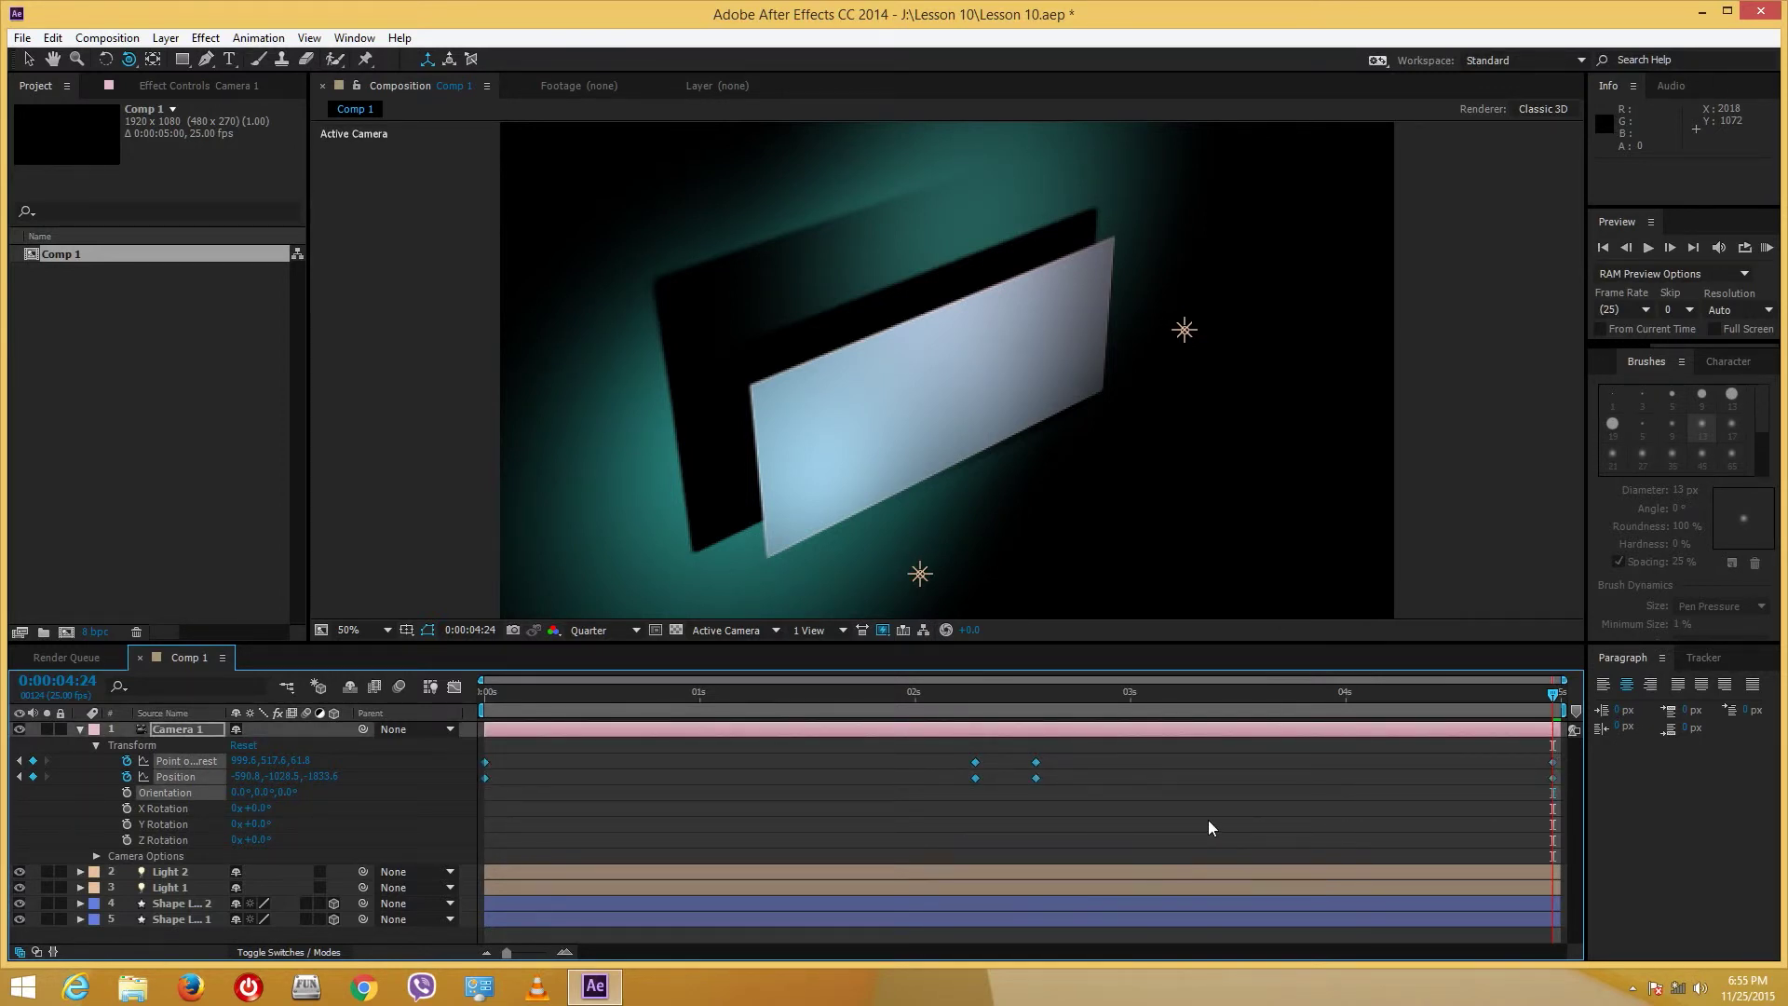
right_click(1036, 763)
mouse_move(1109, 748)
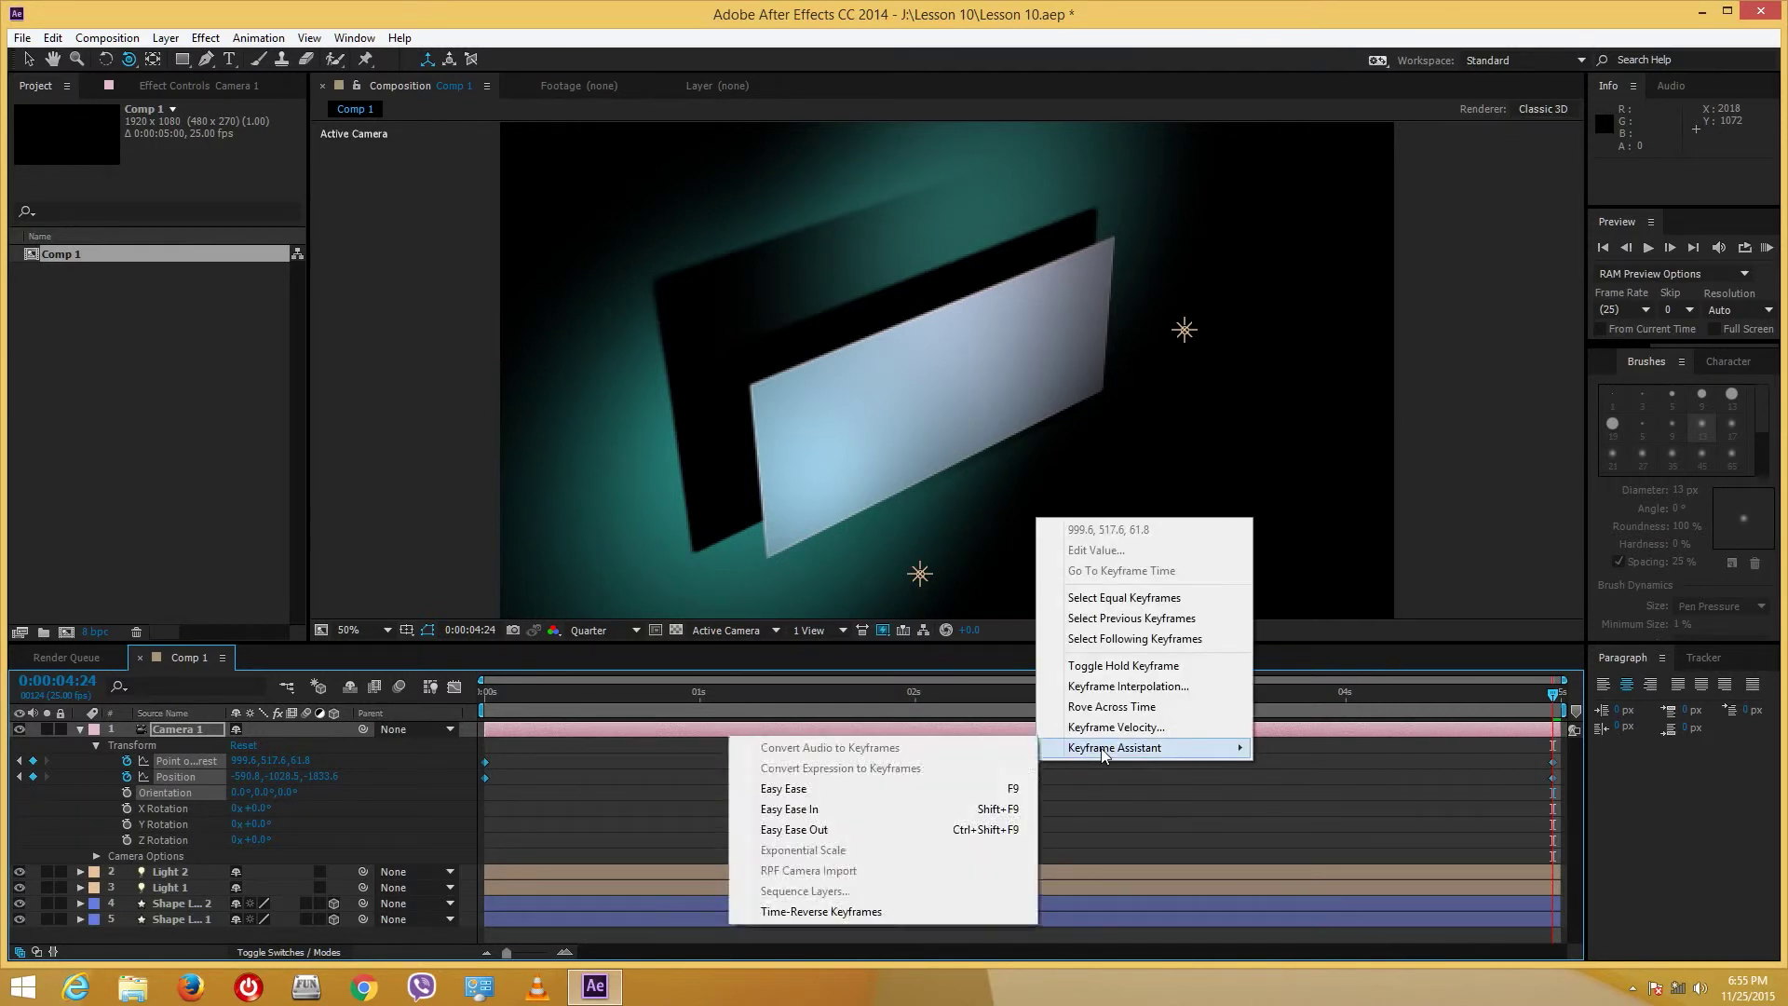
left_click(935, 790)
- Deselect the keyframes and scrub through the animation to check the smoothed camera move
left_click(991, 791)
left_click_drag(993, 709, 588, 651)
left_click_drag(824, 656, 519, 691)
left_click_drag(471, 632, 428, 615)
- Set the viewer resolution to Full, collapse Camera 1, and enable motion blur on Shape Layers 1 and 2
left_click(615, 638)
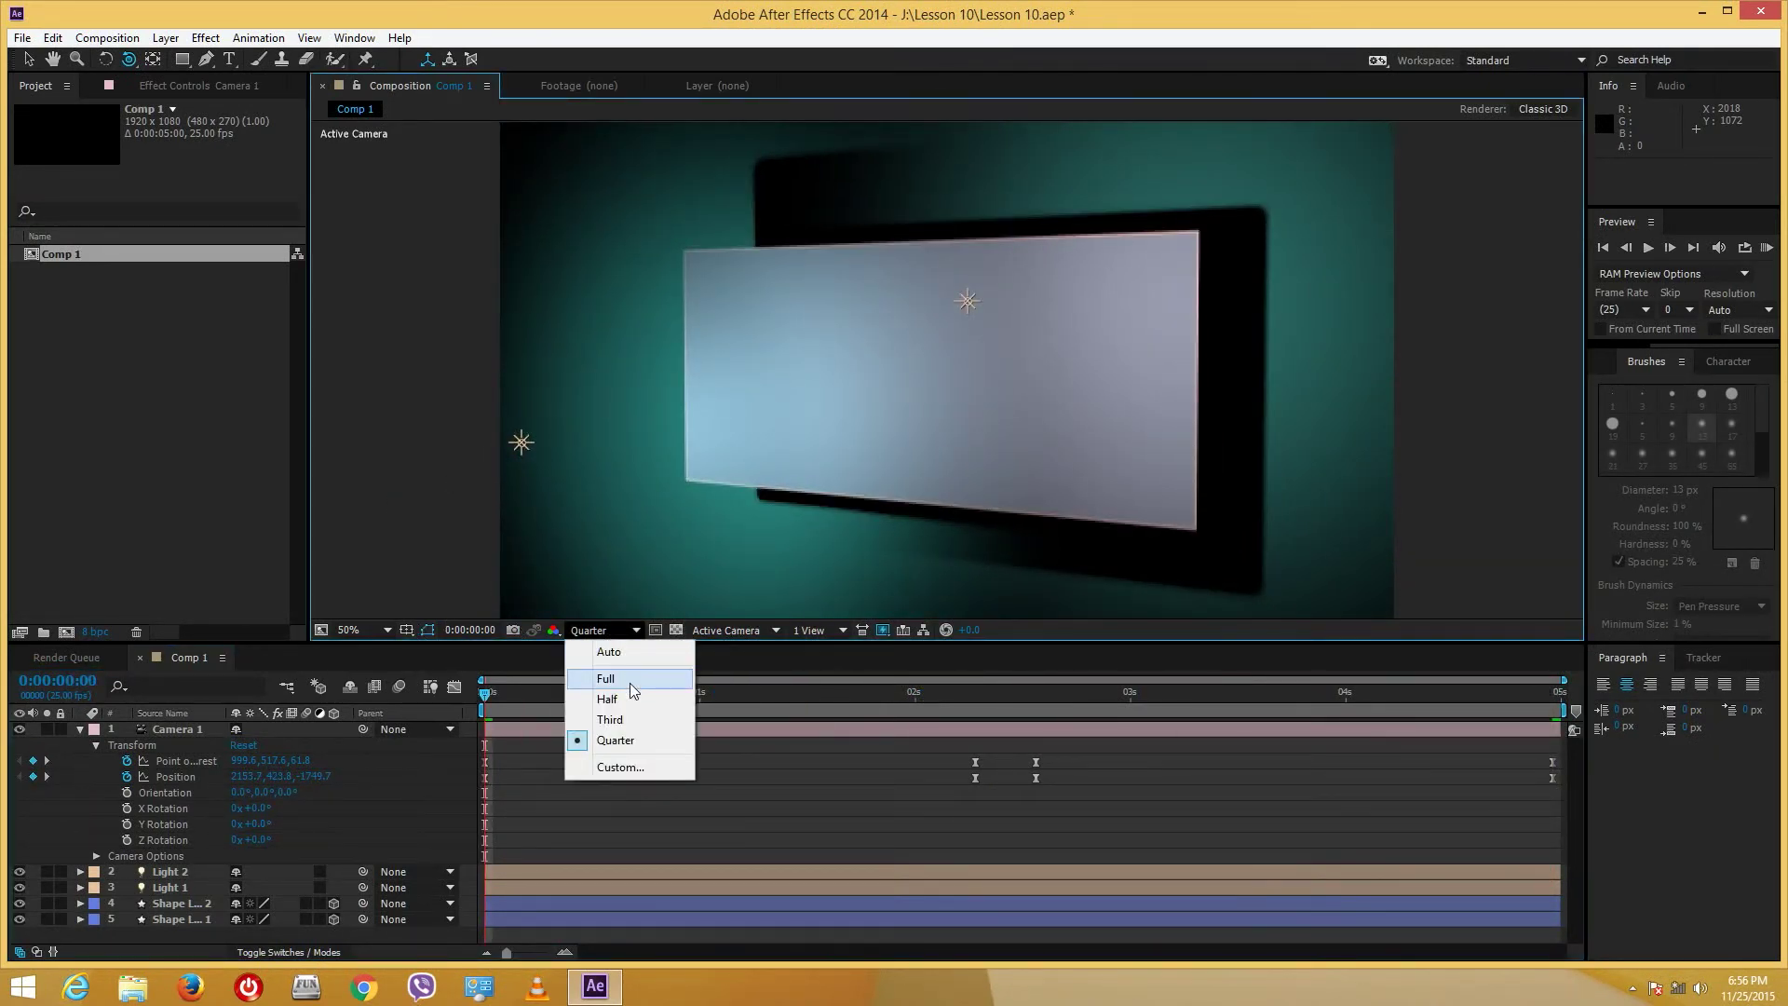
left_click(631, 683)
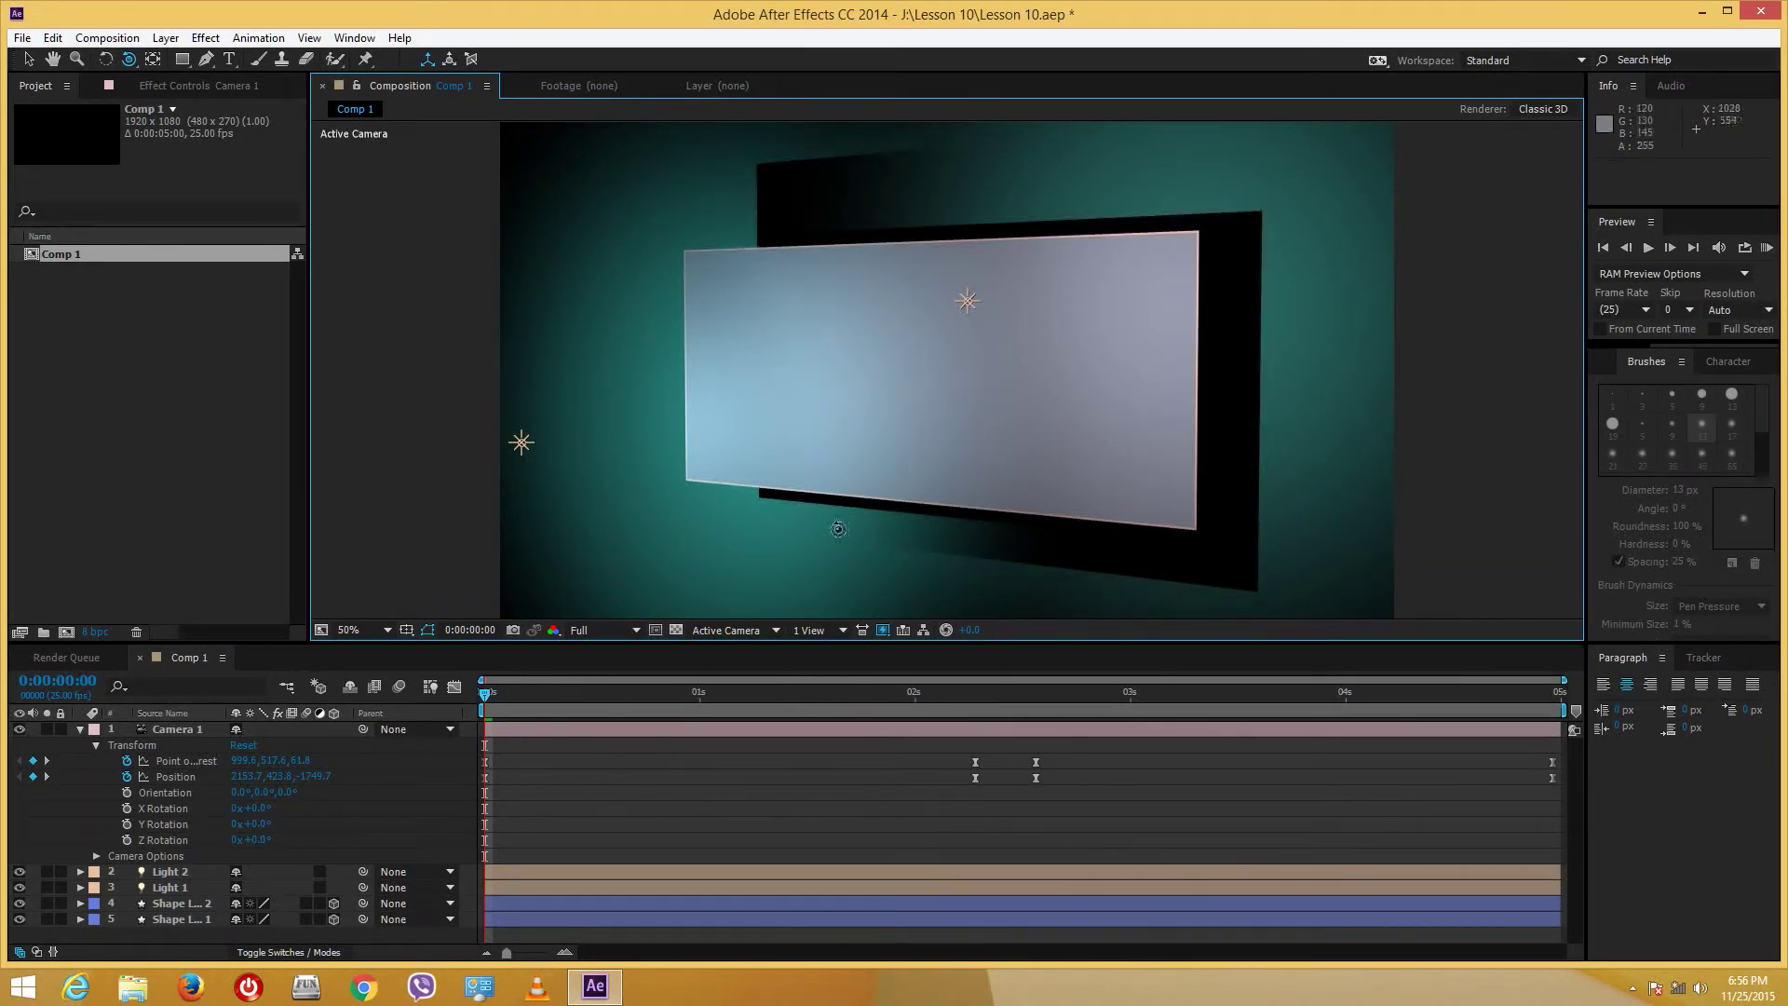
left_click(79, 729)
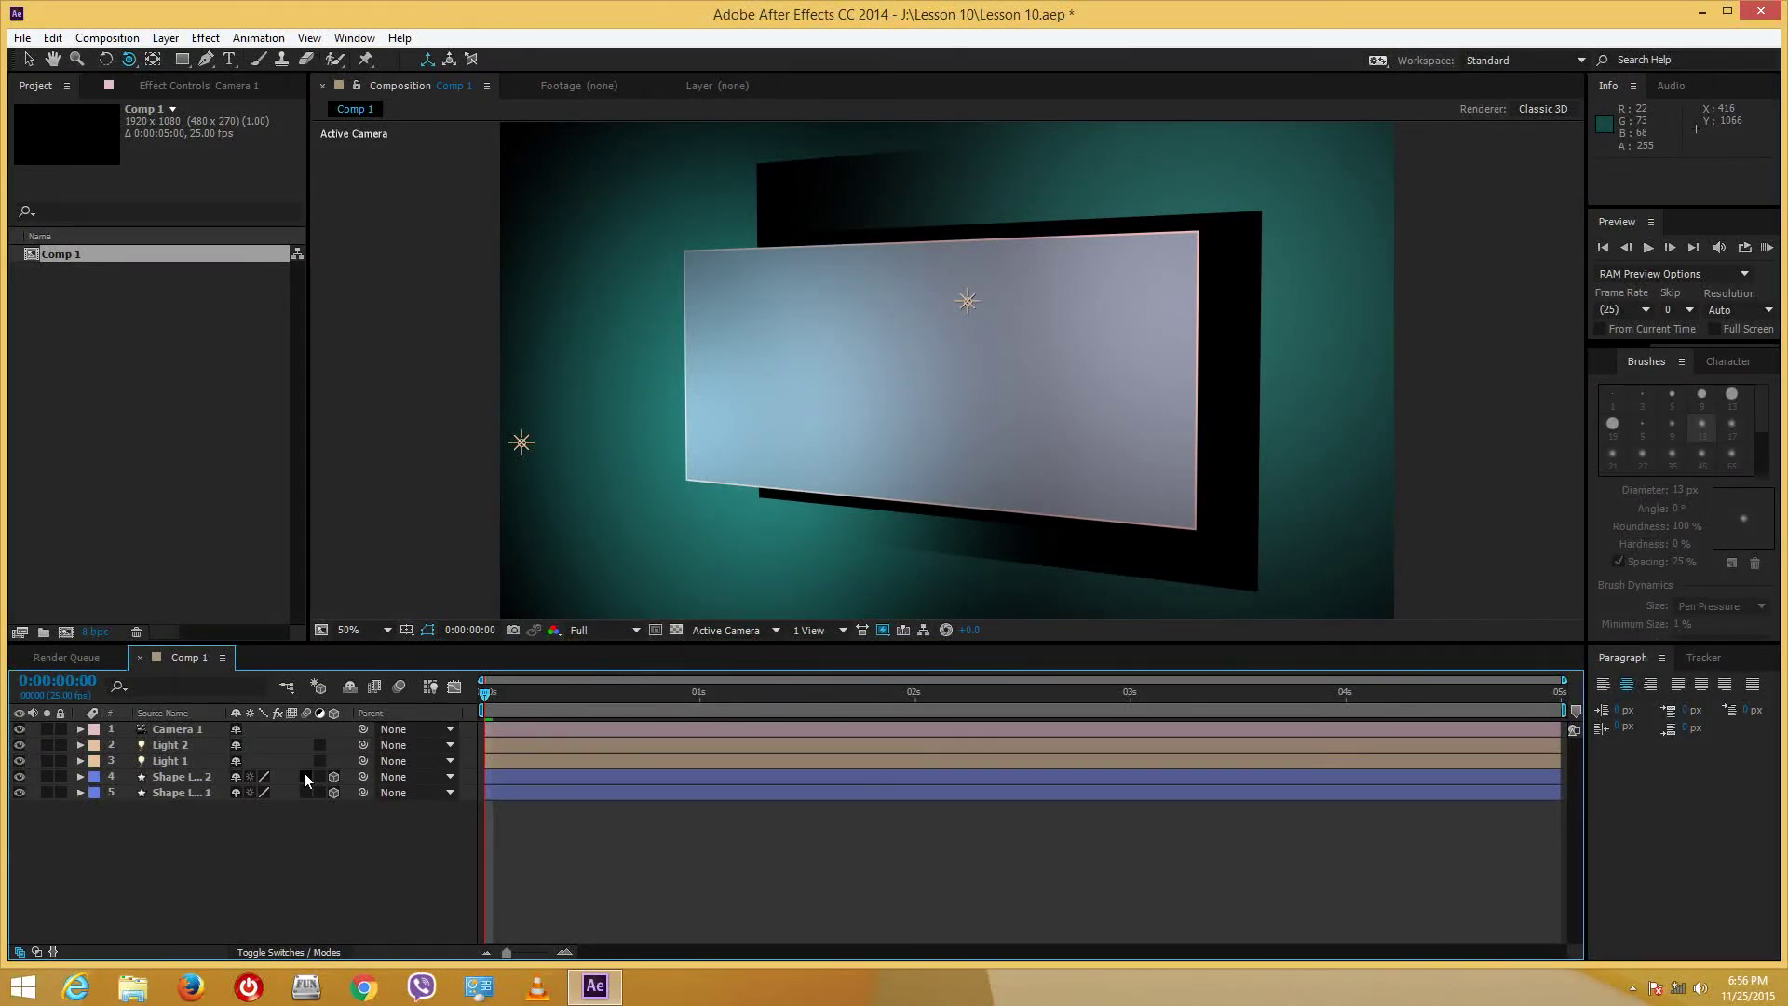
left_click_drag(303, 775, 304, 805)
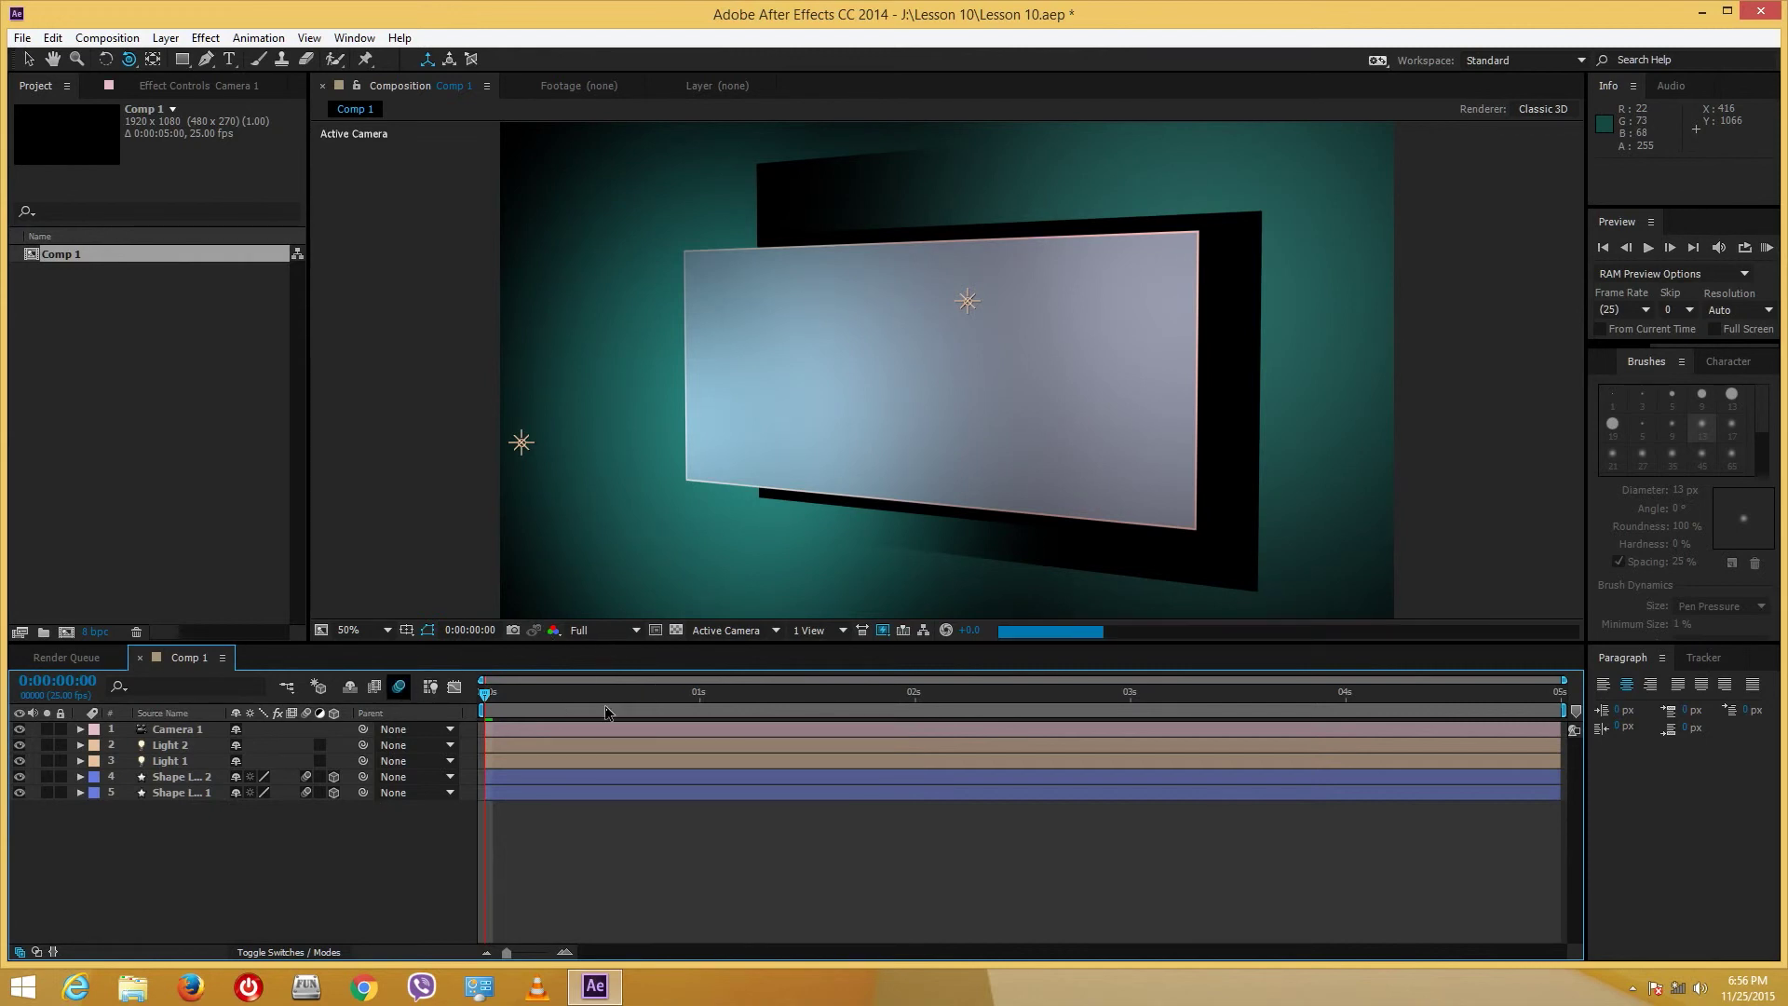
- Turn on the composition's motion blur switch, preview the fly-around, and check frames 2:18 and 2:22
left_click(398, 685)
key("space")
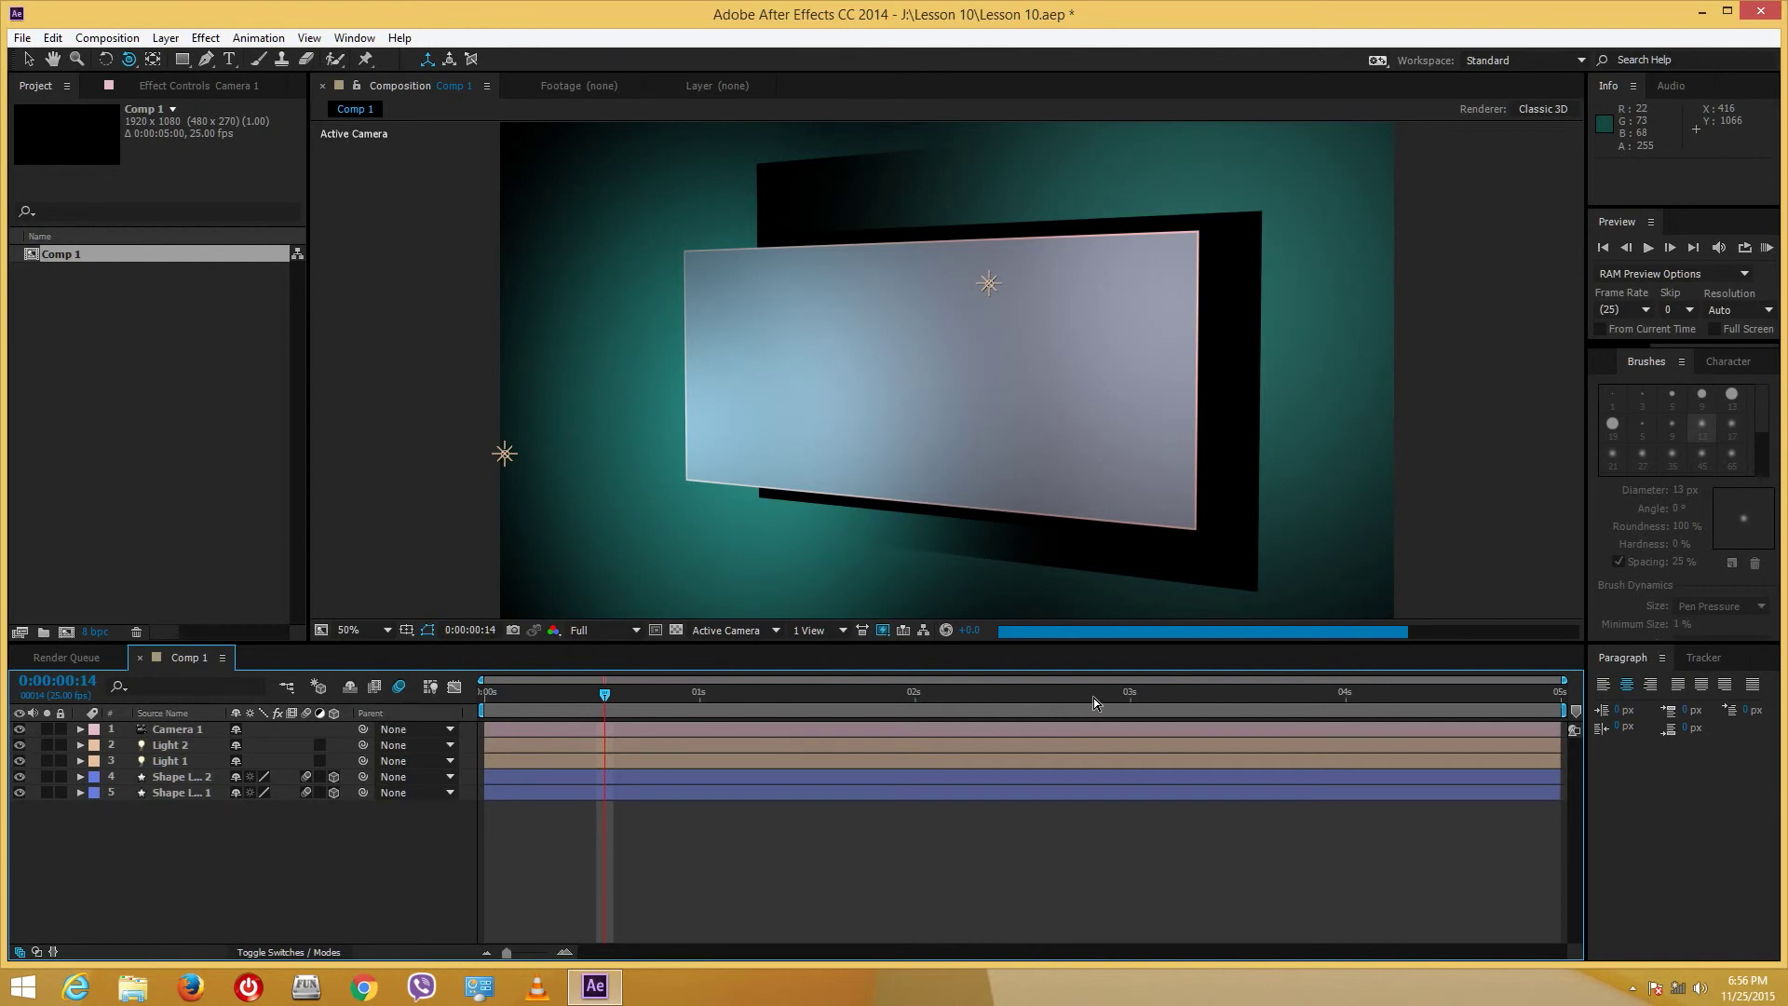
left_click(1070, 694)
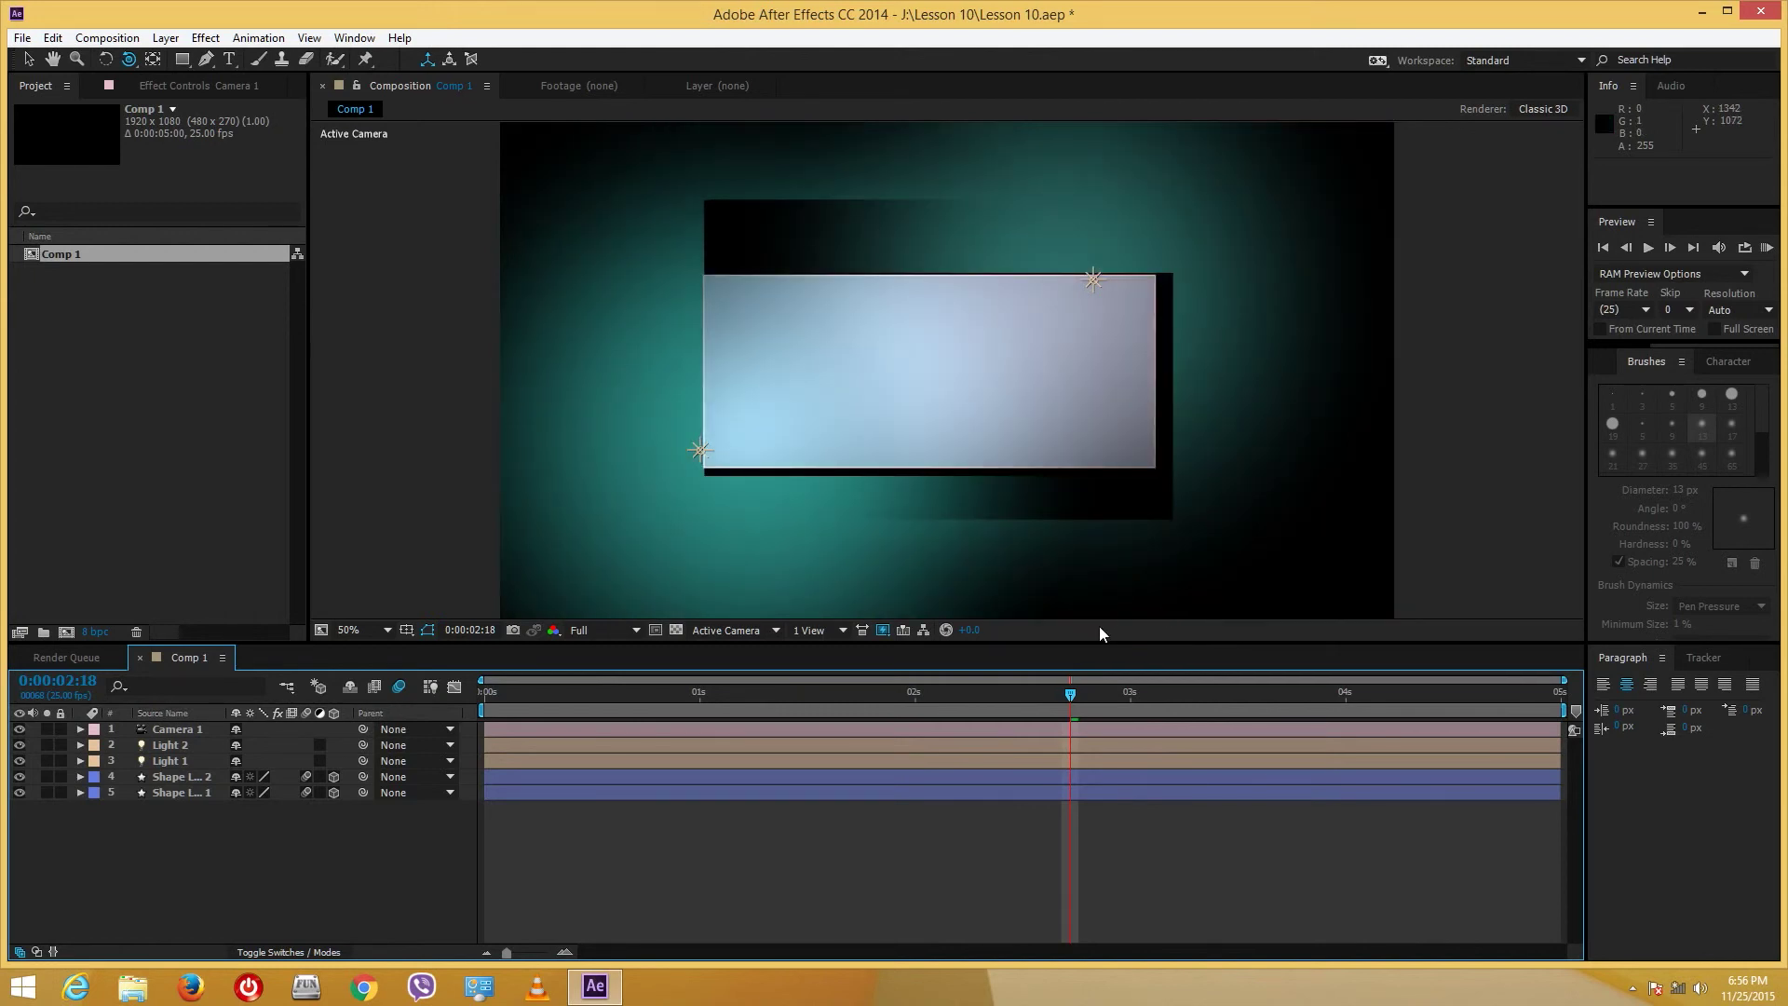
left_click(1104, 691)
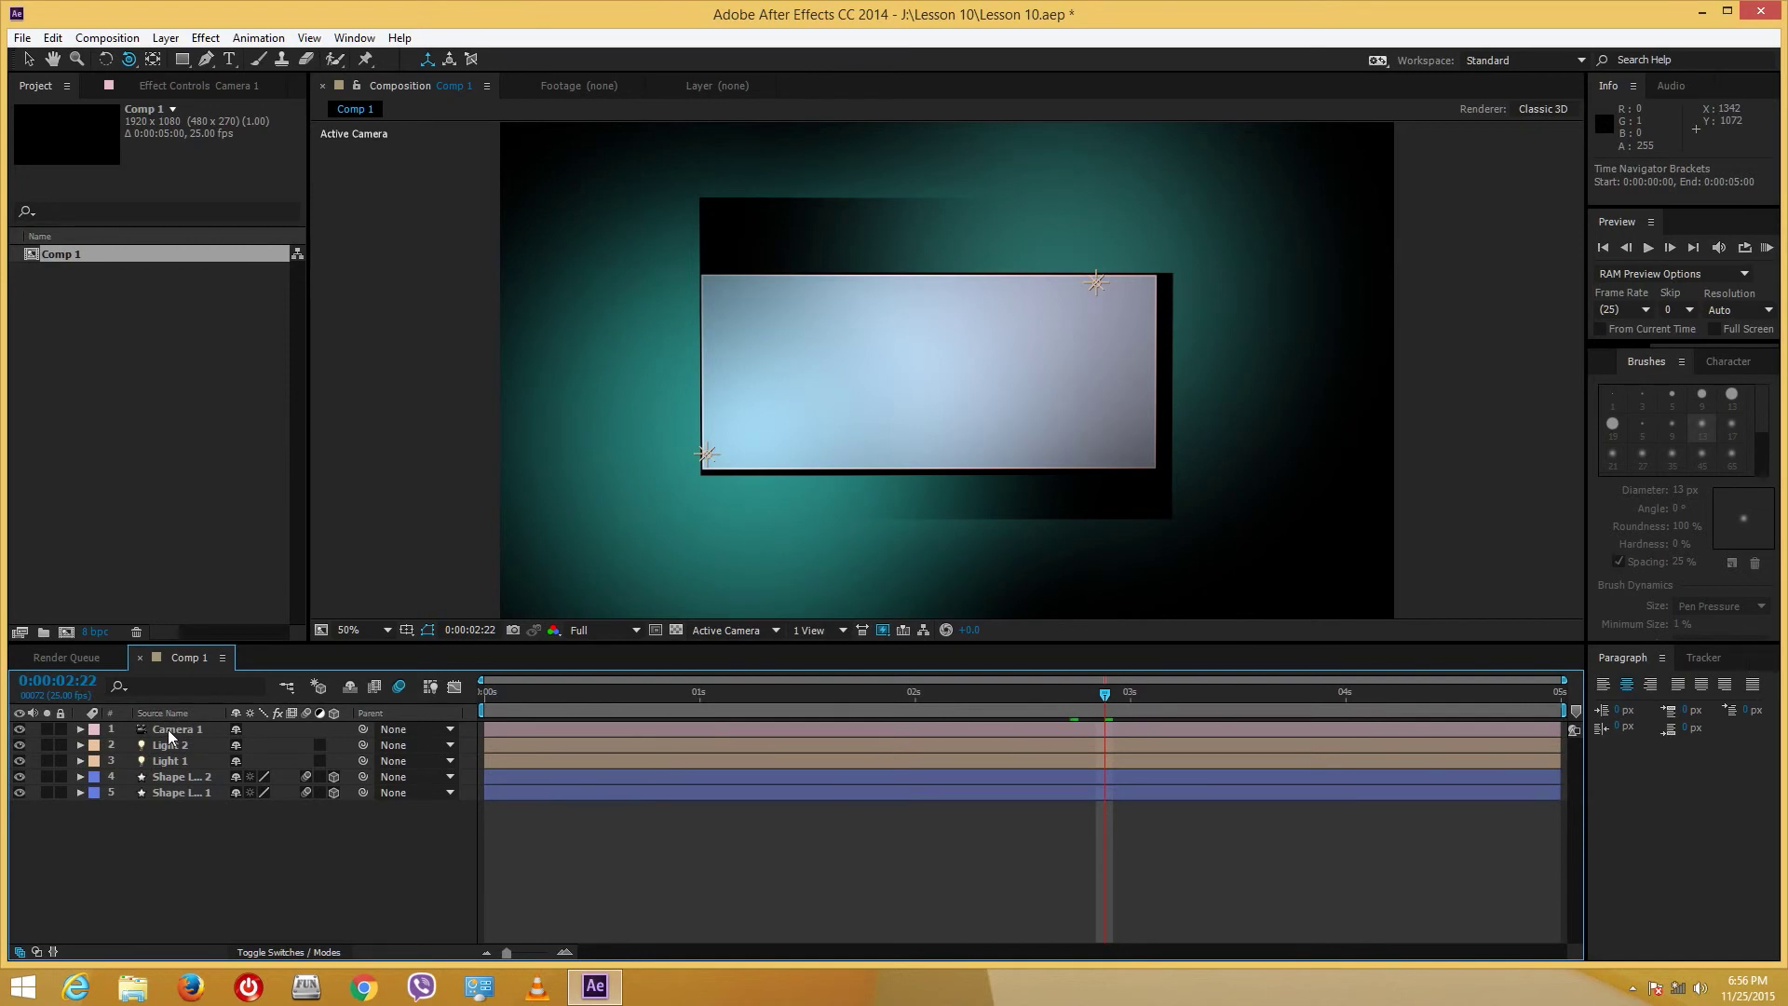
- Add Comp 1 to the Render Queue via File > Export
left_click(45, 298)
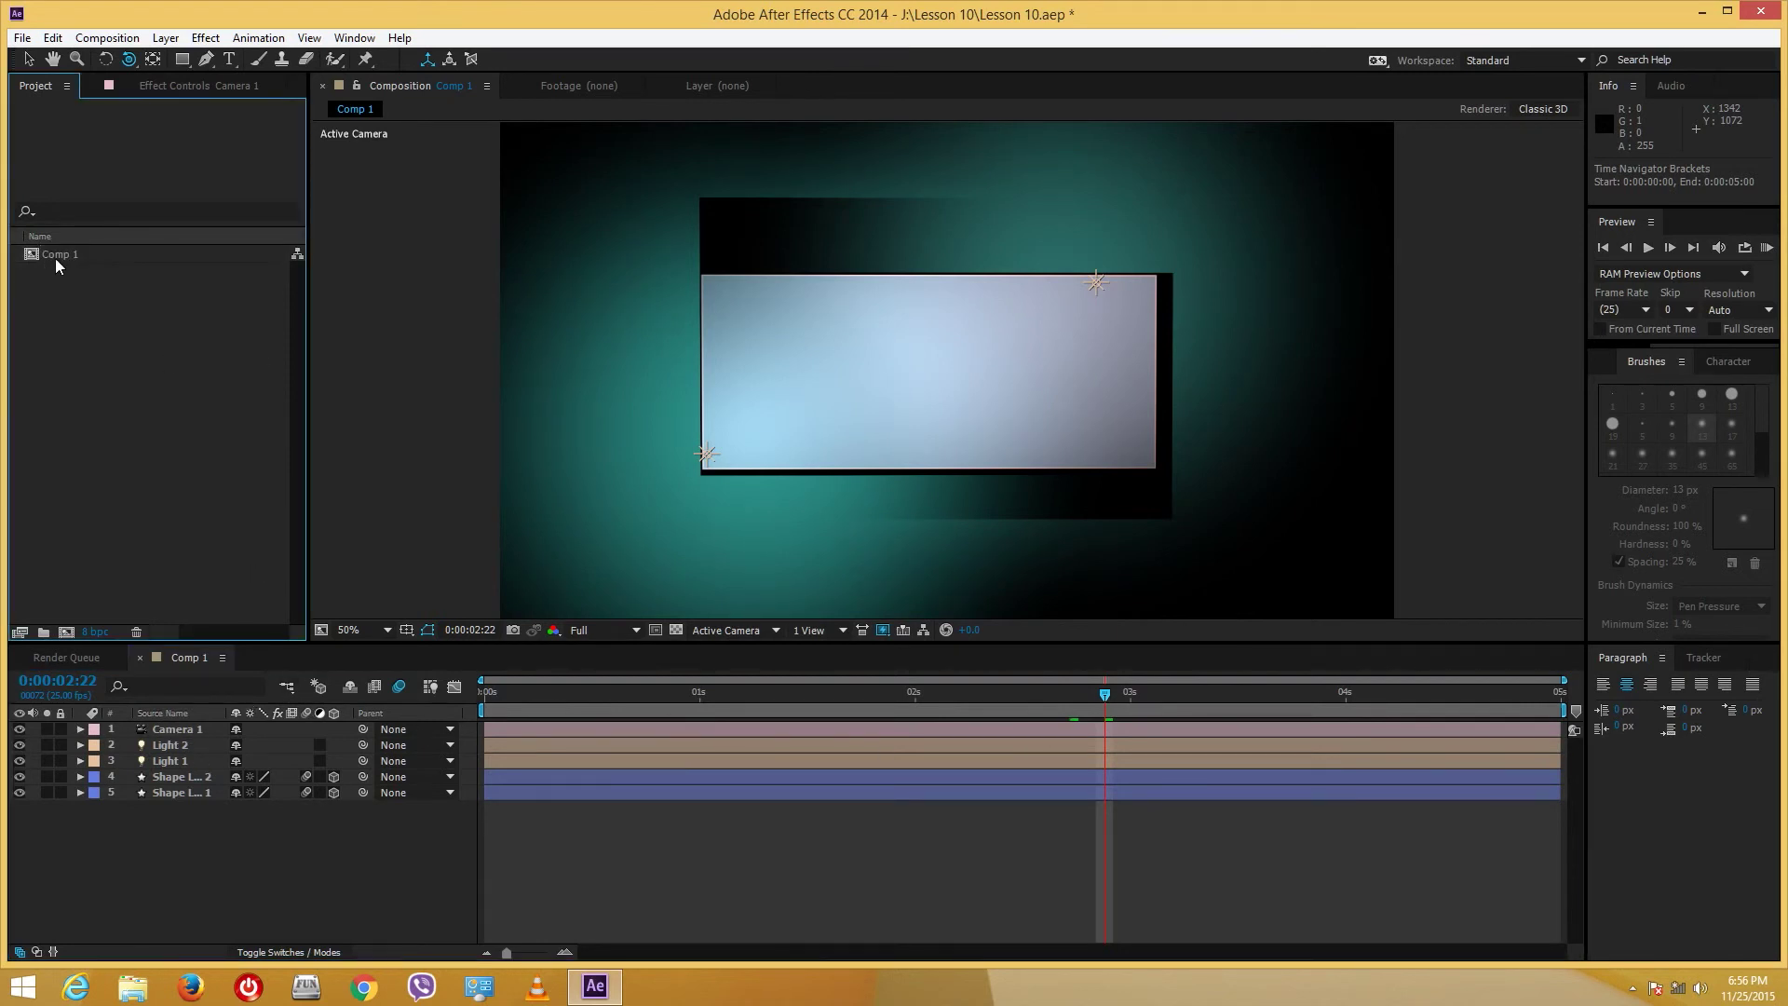
left_click(69, 253)
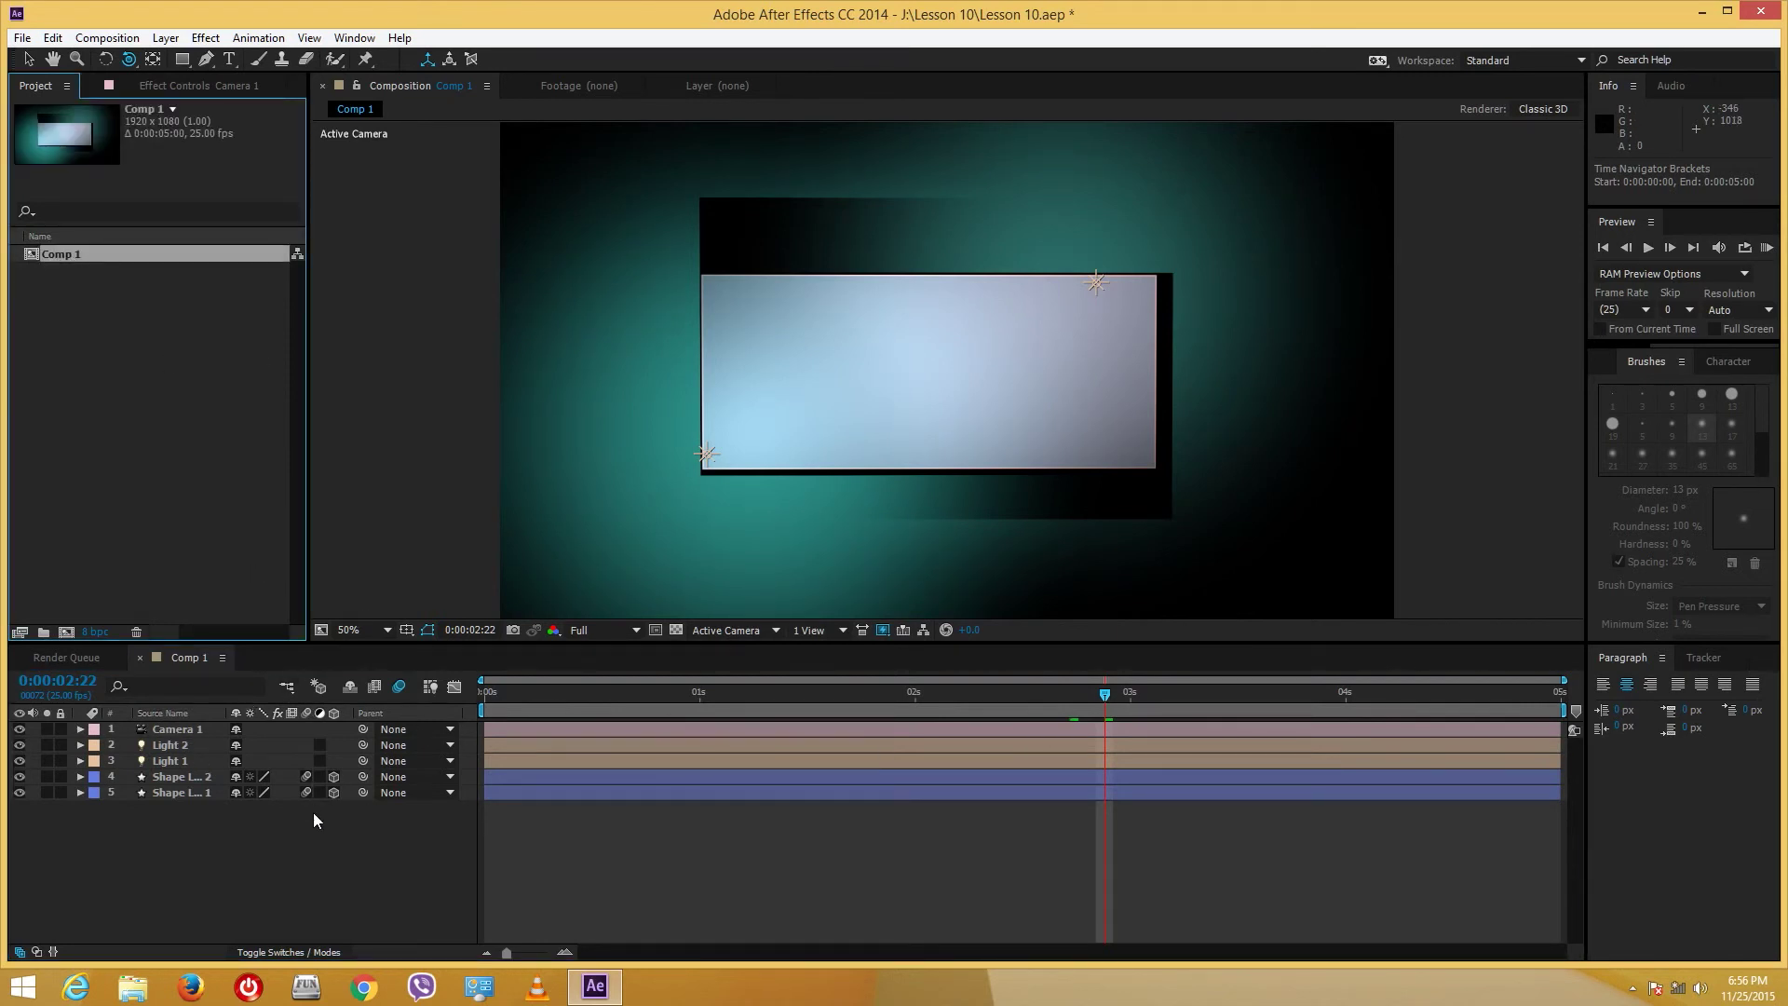
left_click(26, 39)
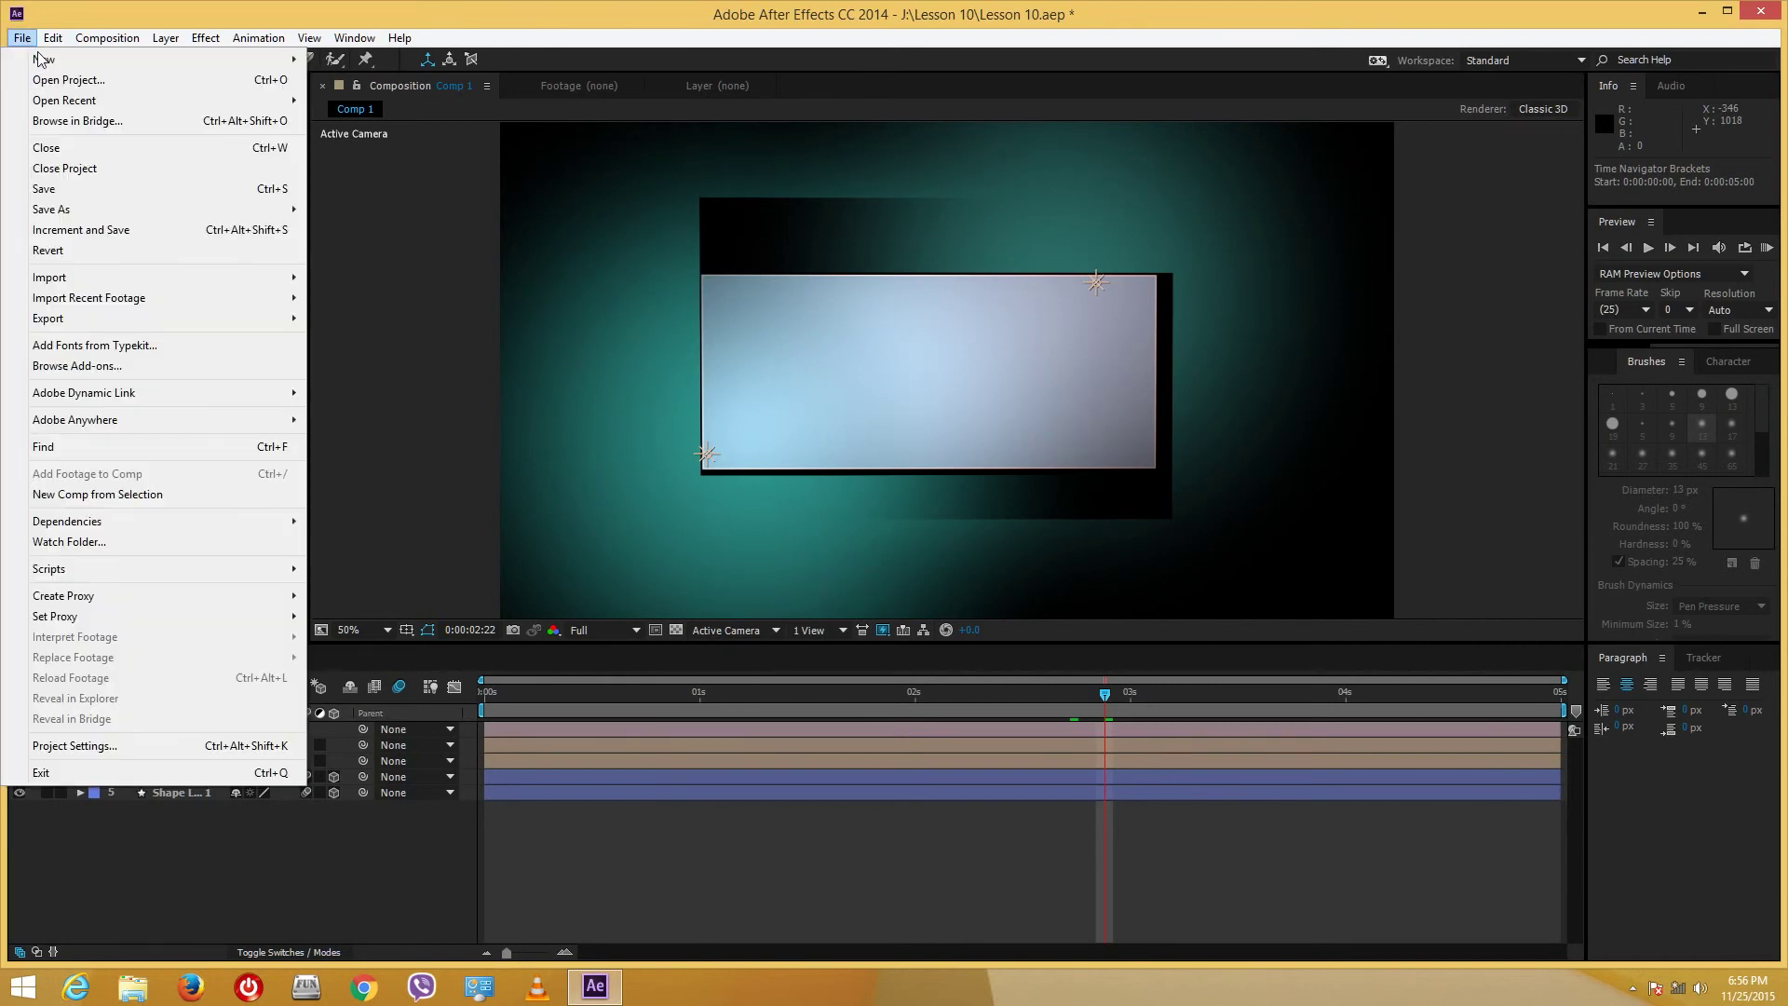
mouse_move(248, 320)
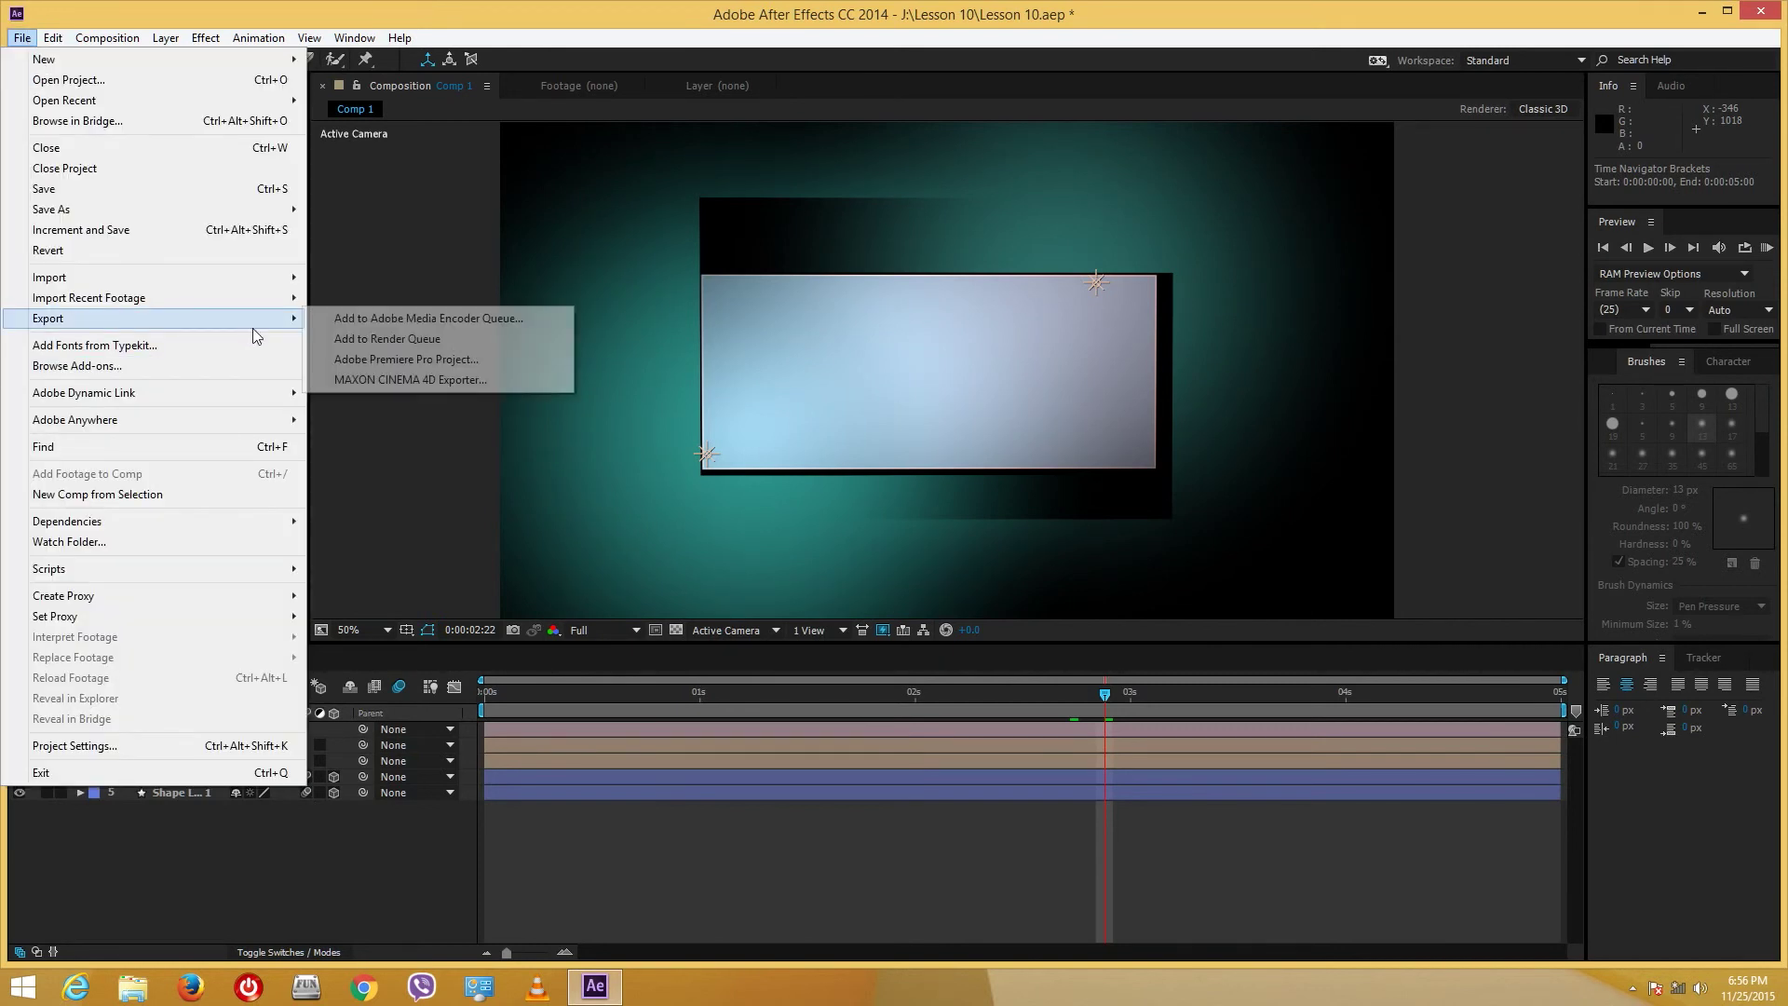
left_click(401, 338)
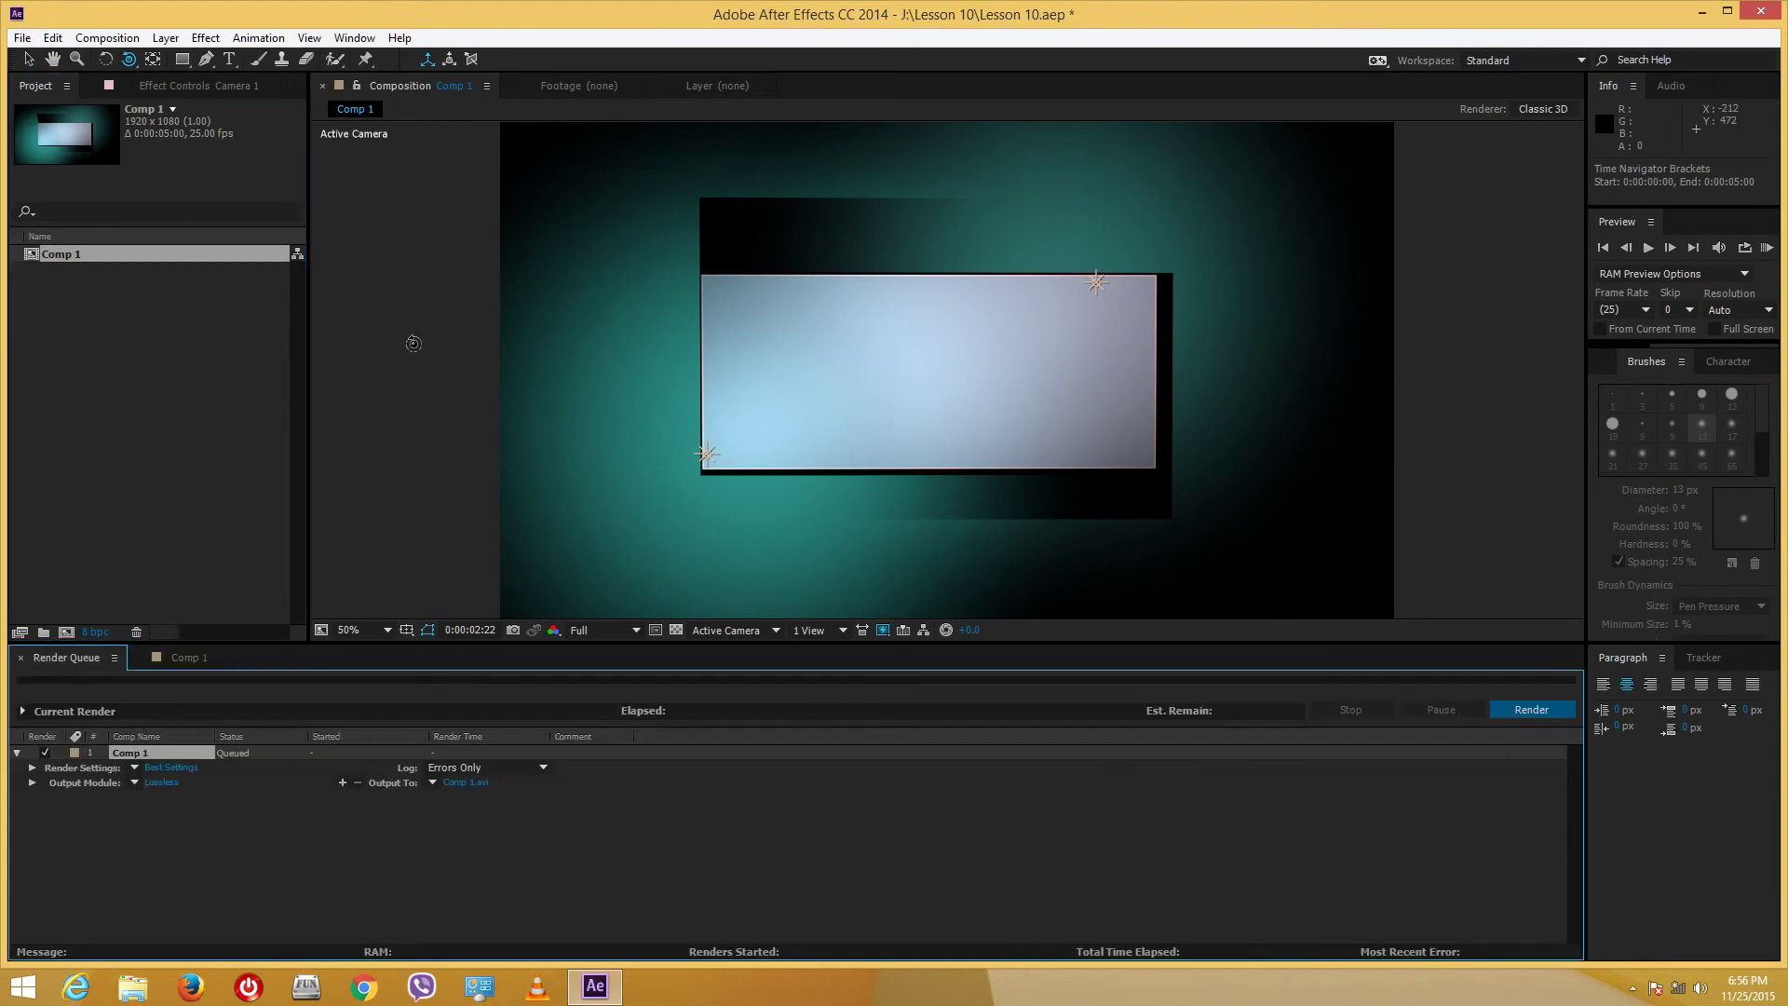
- Set the output module to QuickTime with H.264 and turn audio output off
left_click(172, 785)
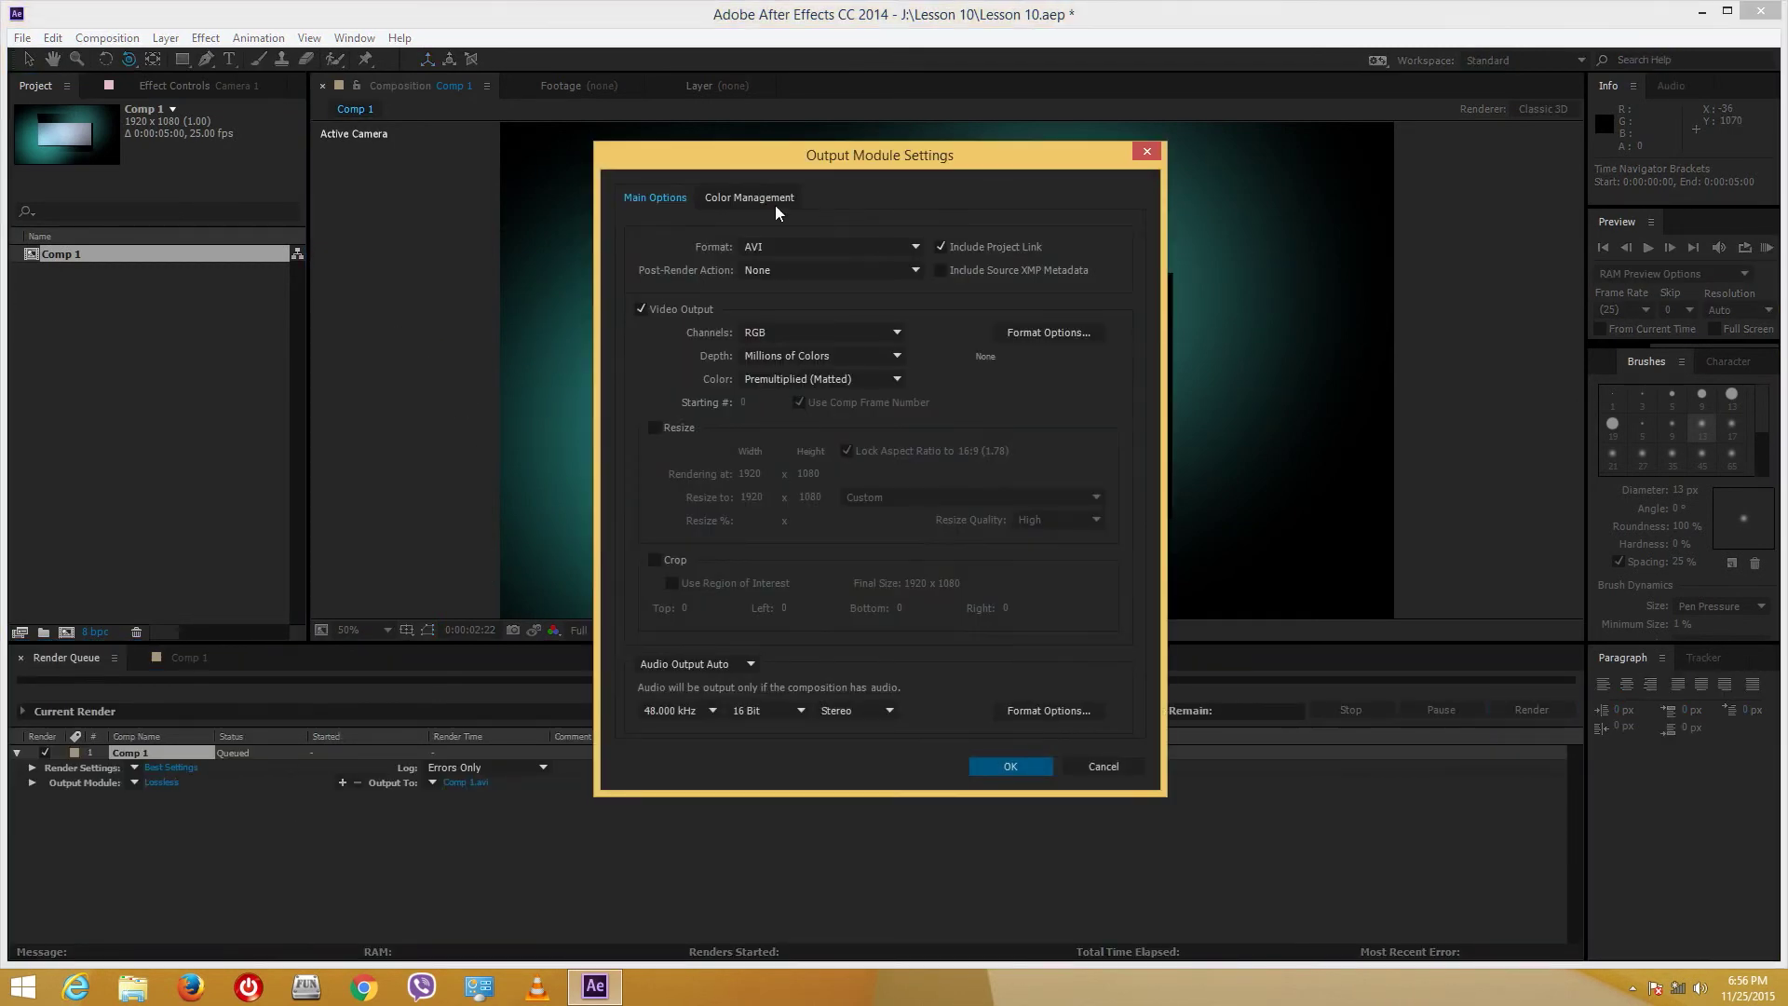
left_click(797, 248)
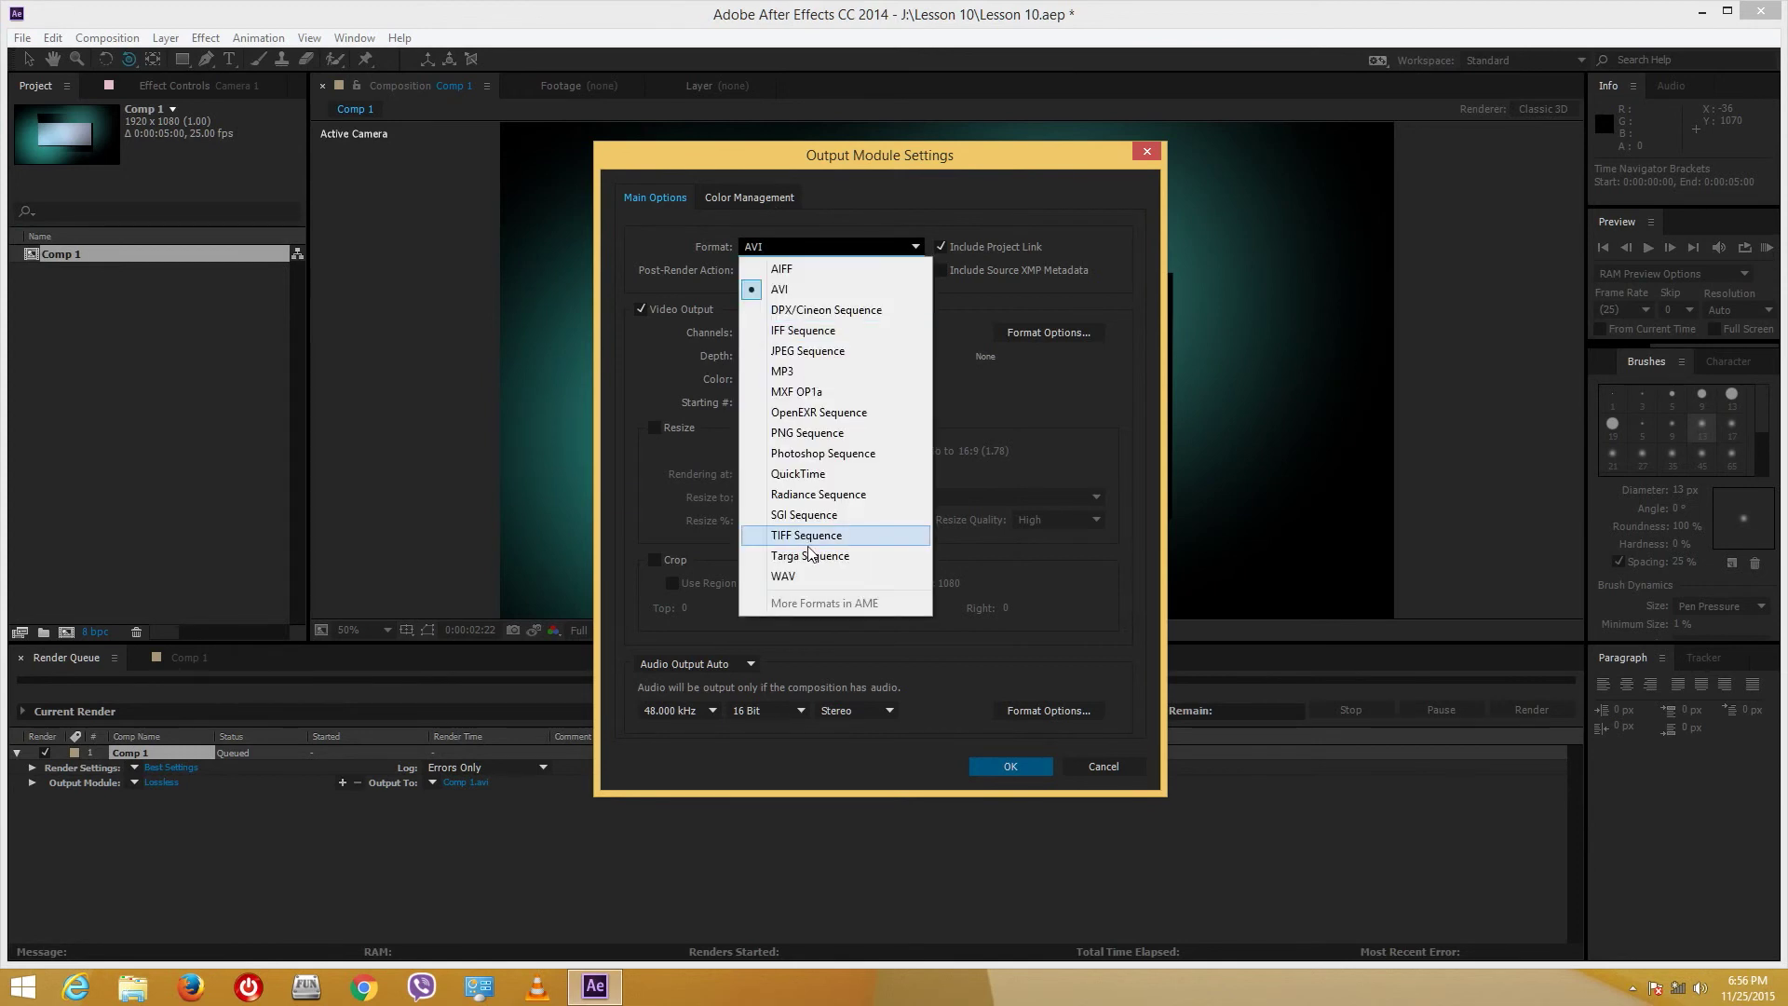
left_click(815, 475)
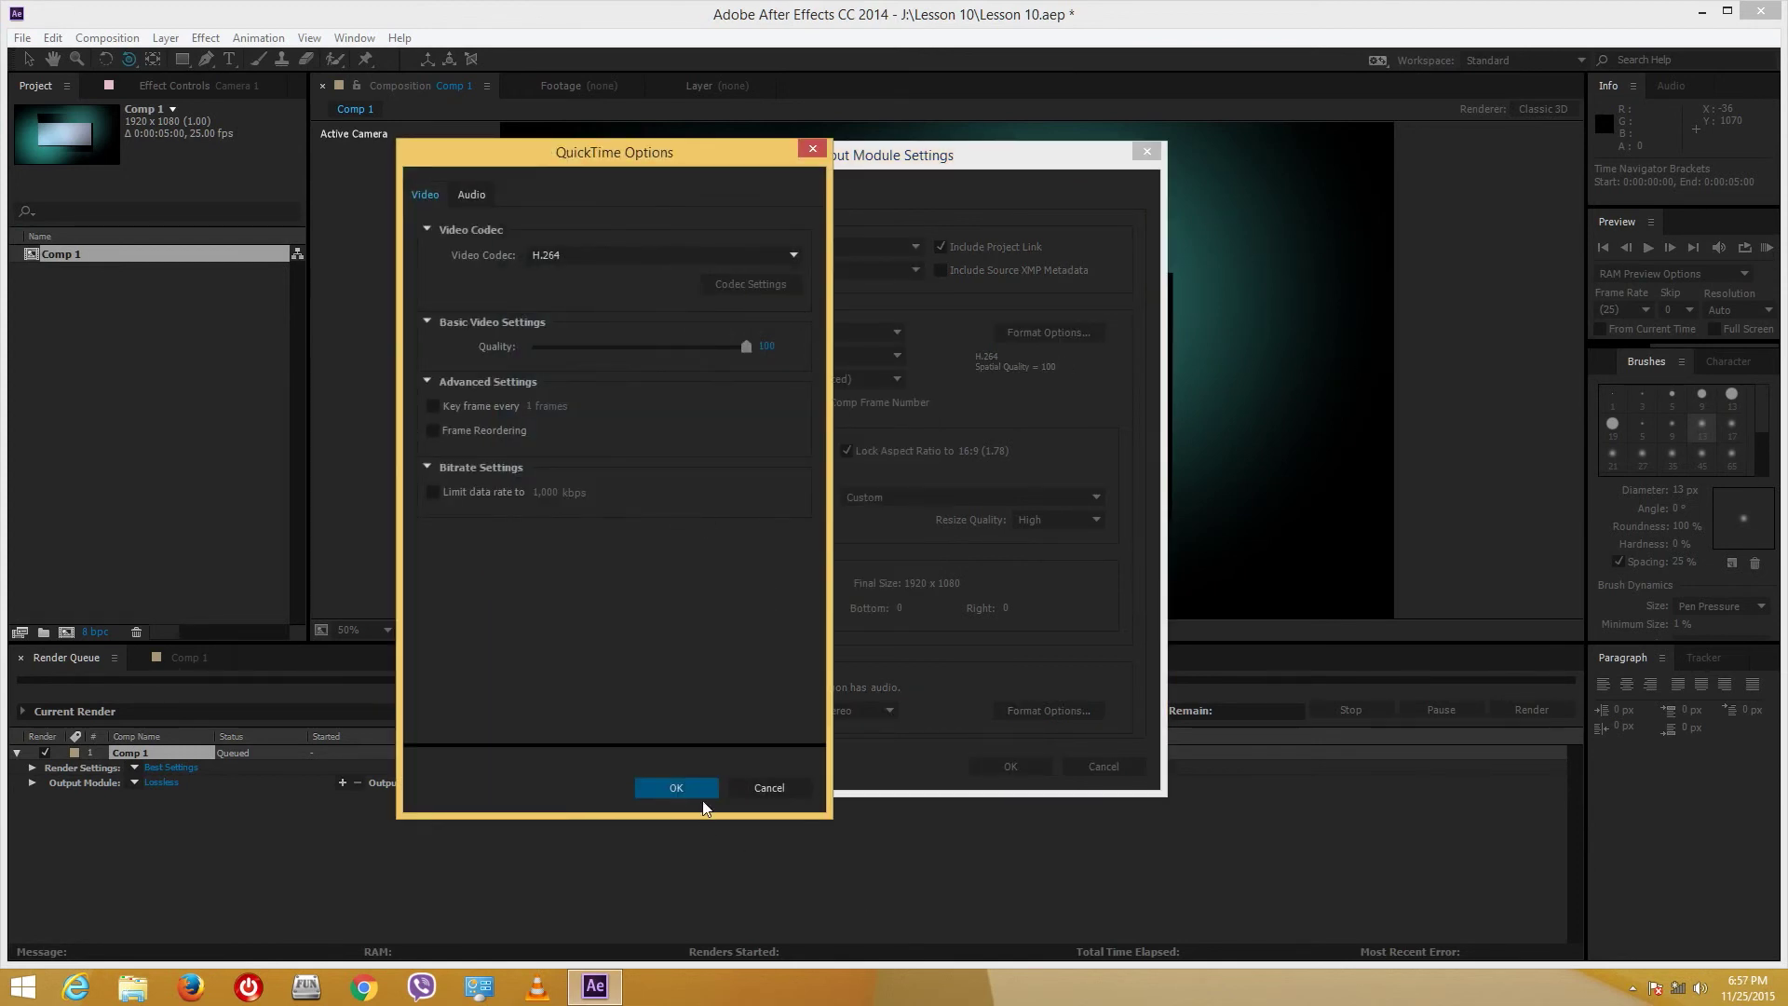
left_click(700, 784)
left_click(726, 661)
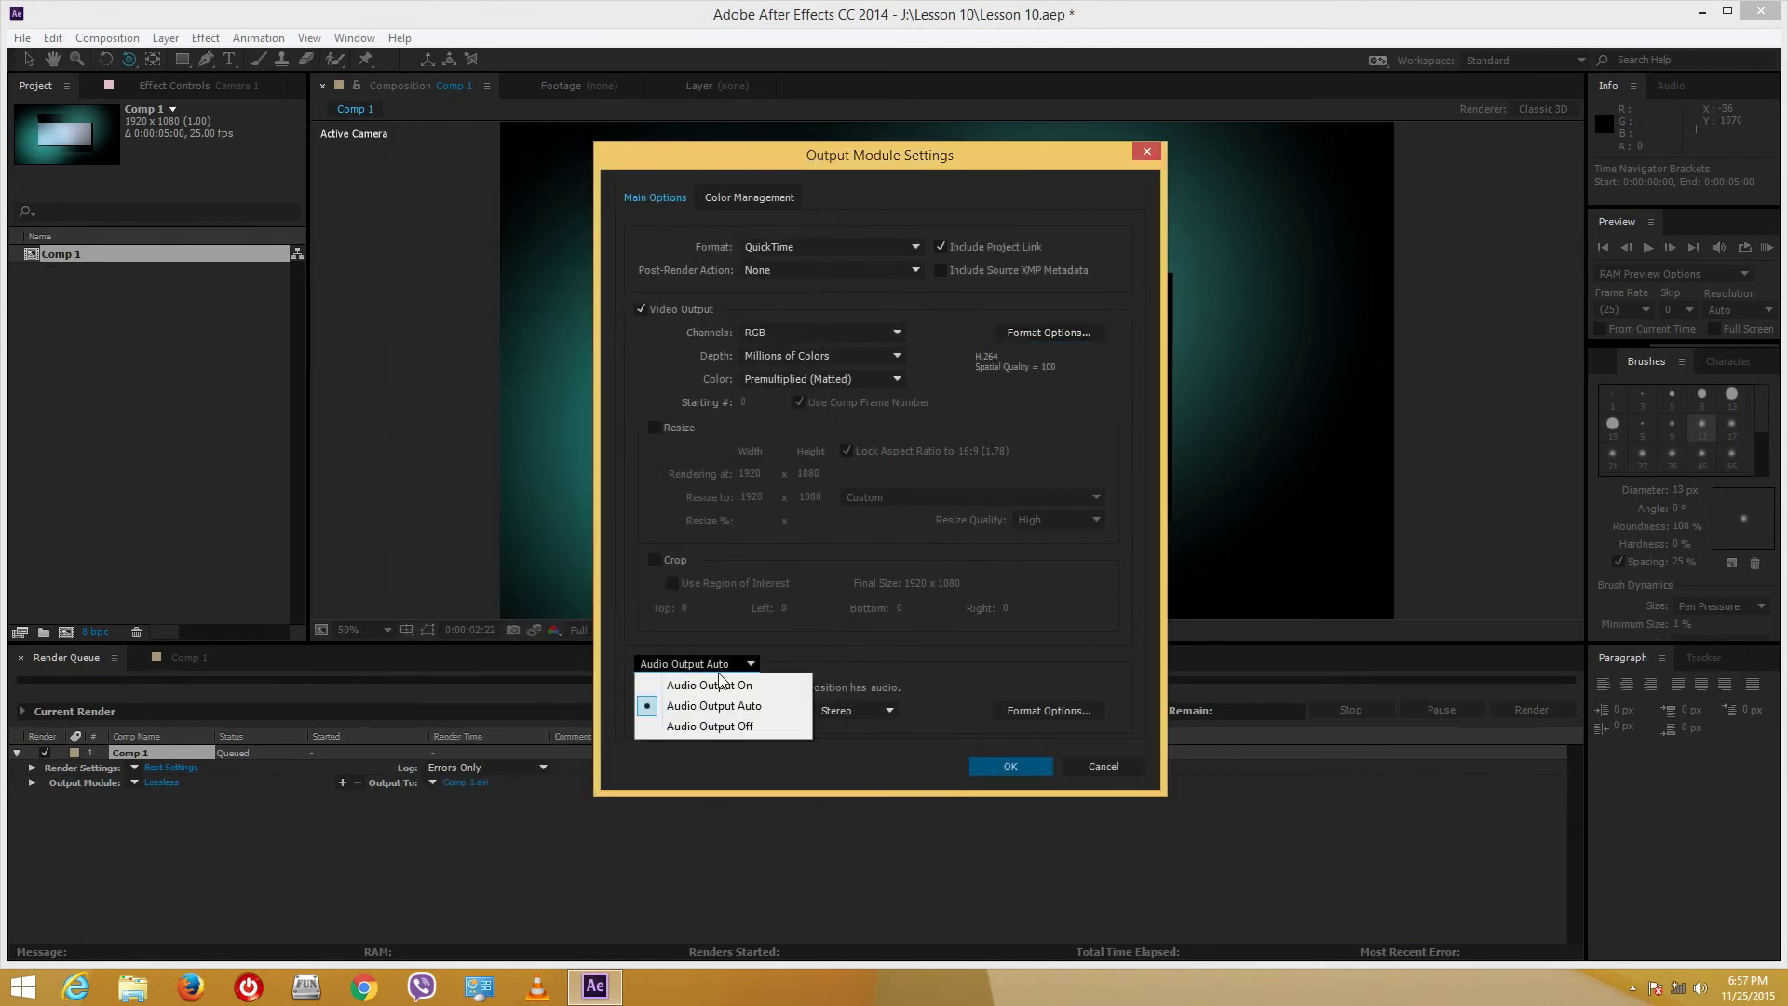
left_click(710, 726)
left_click(1002, 764)
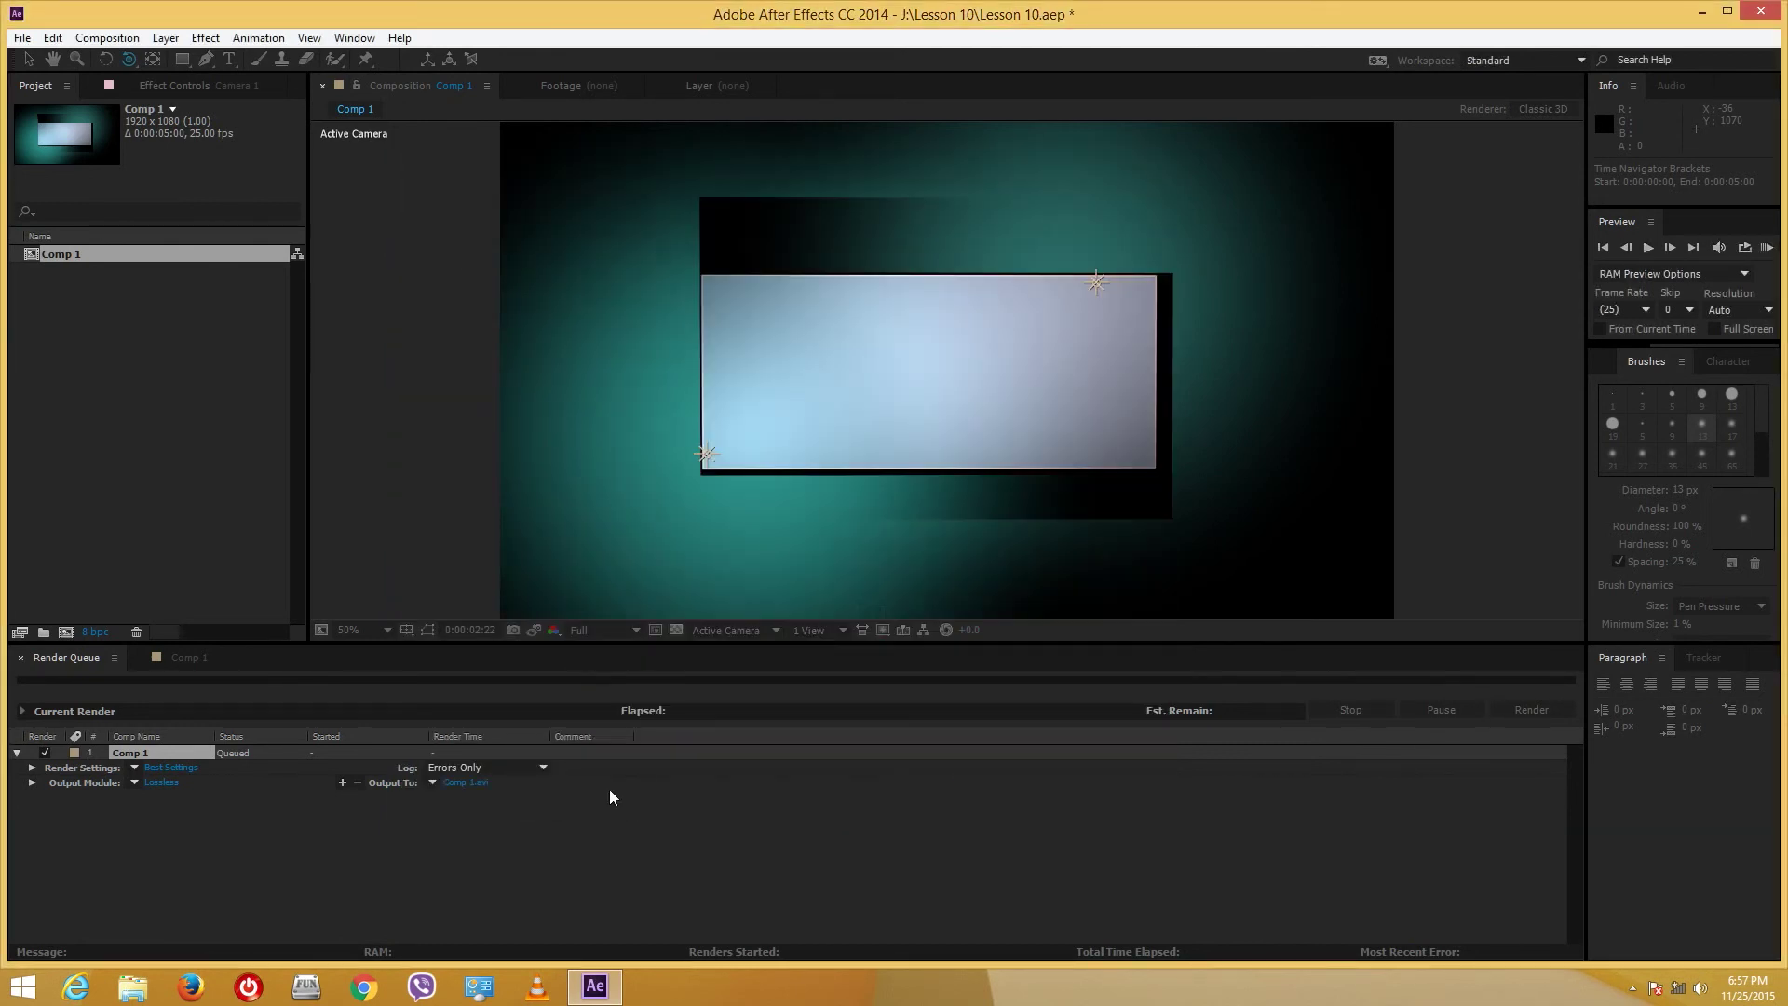
- Save the output as Comp 1.mov in J:\Lesson 10 and start the render
left_click(474, 784)
left_click(249, 93)
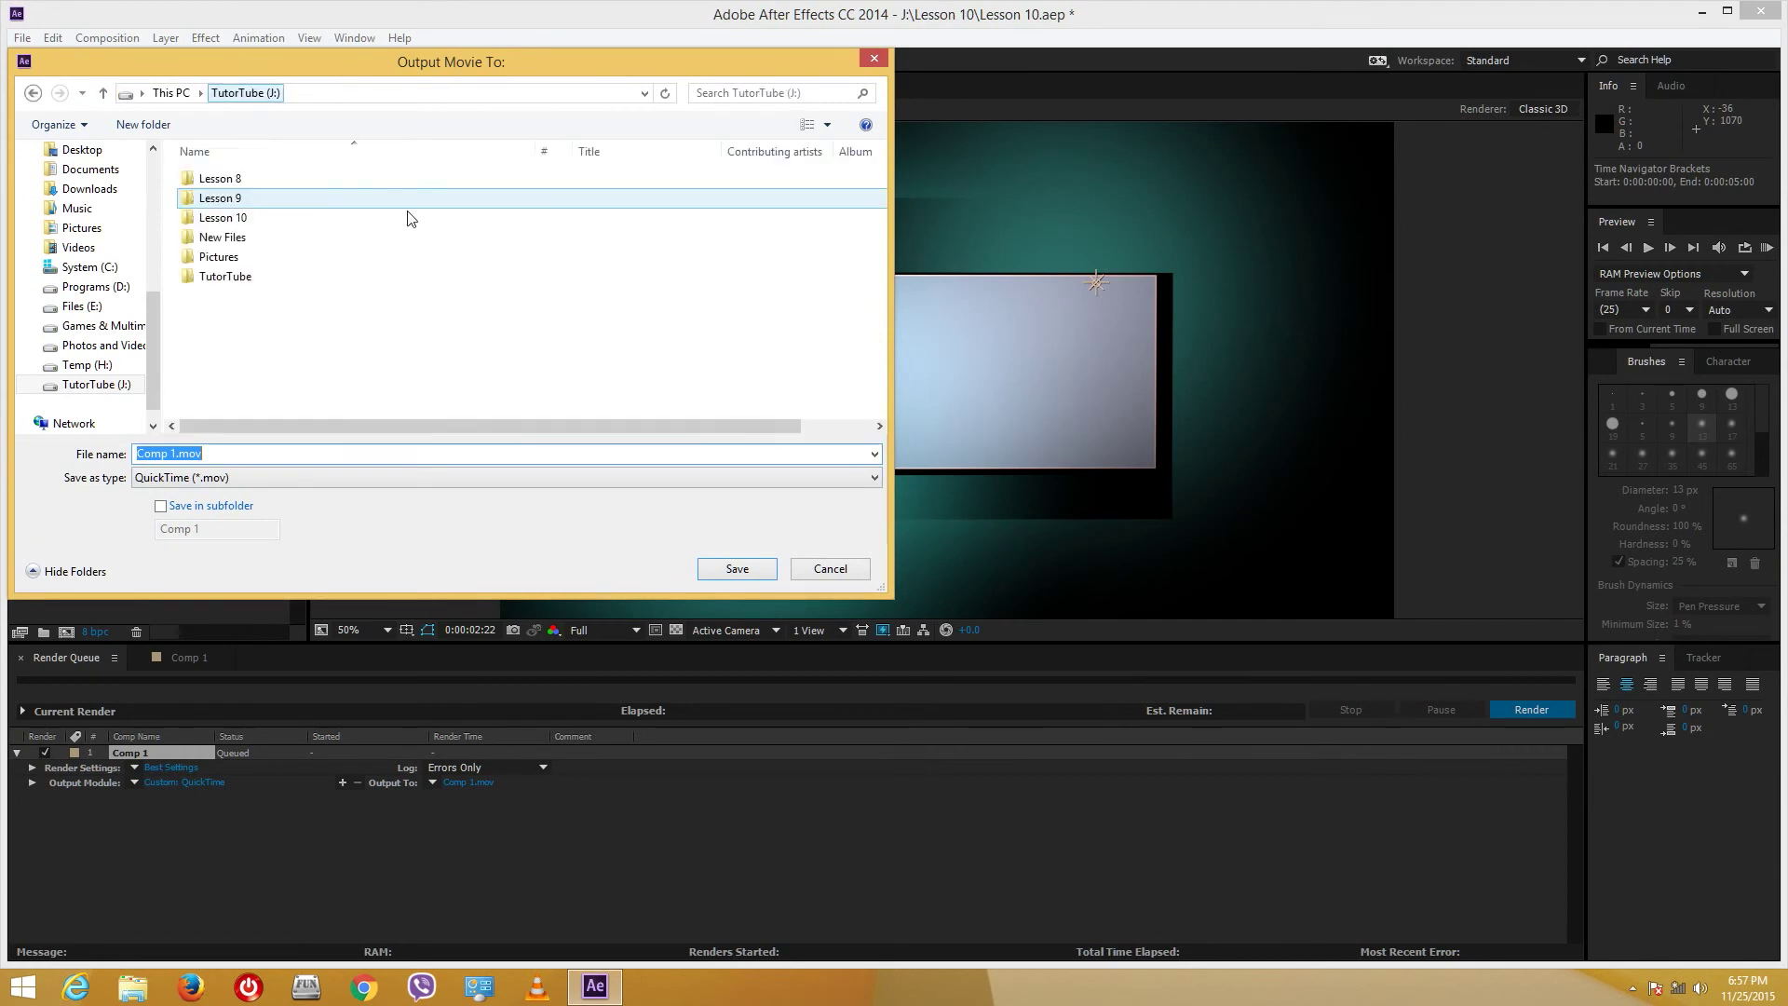
double_click(225, 218)
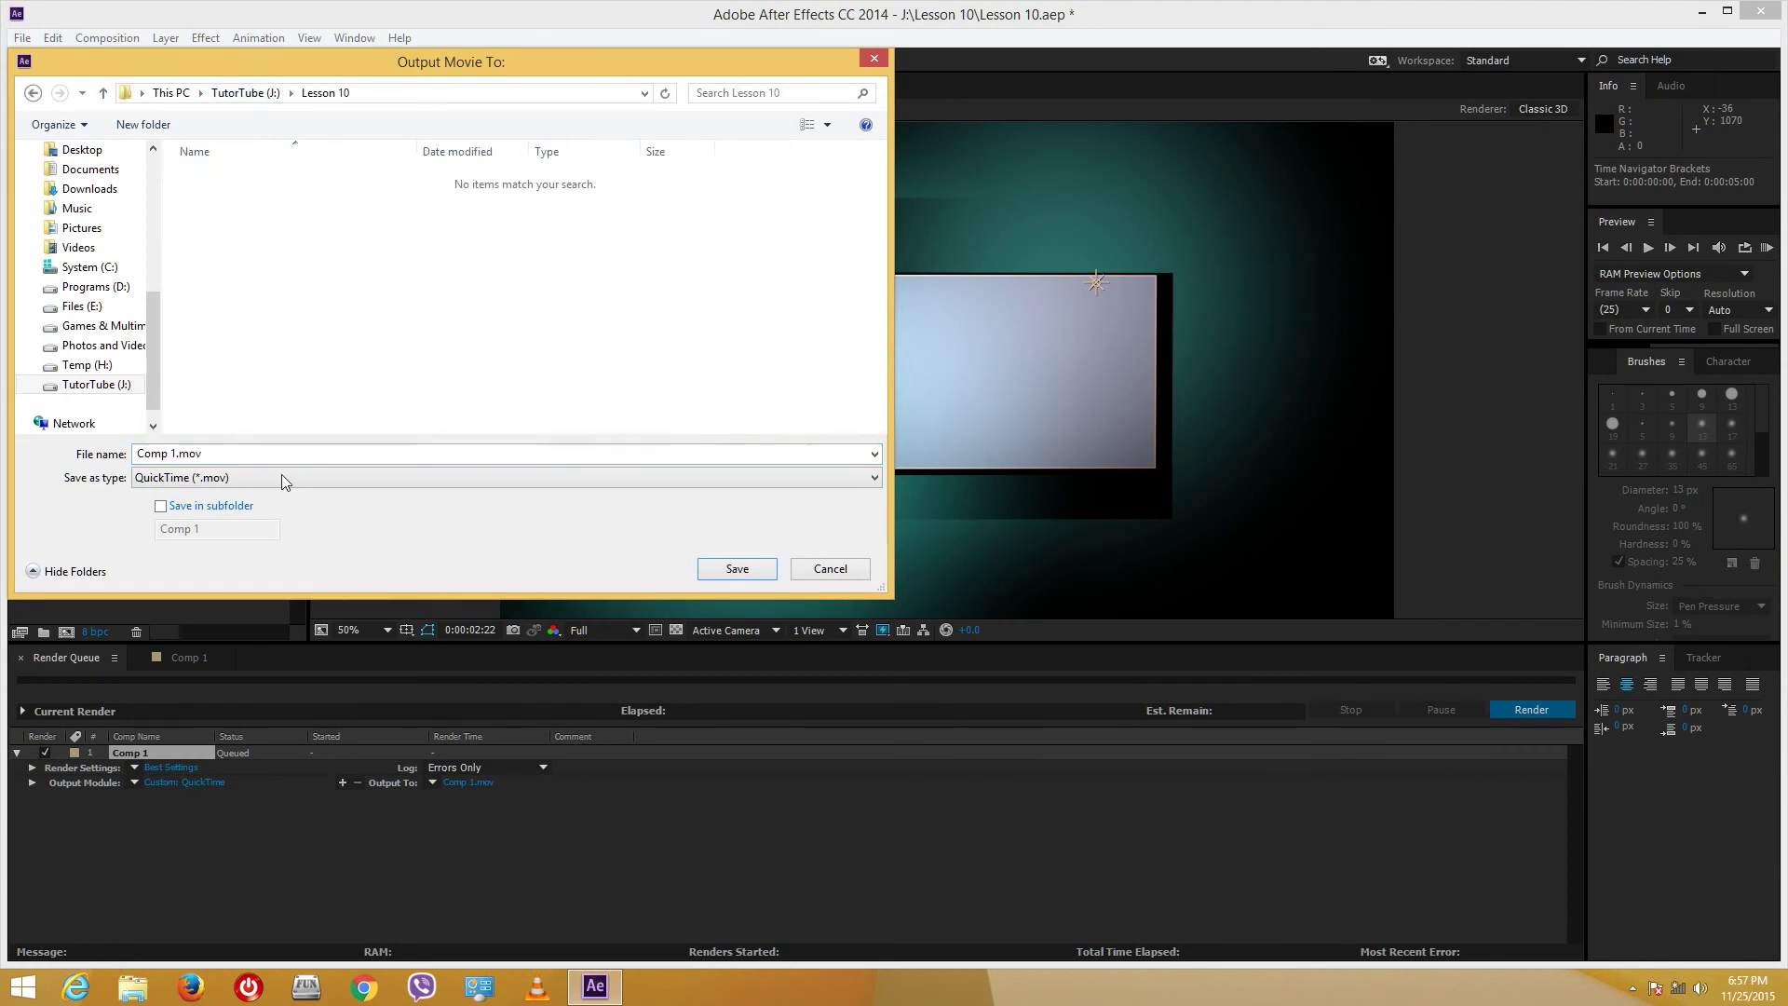
left_click(749, 570)
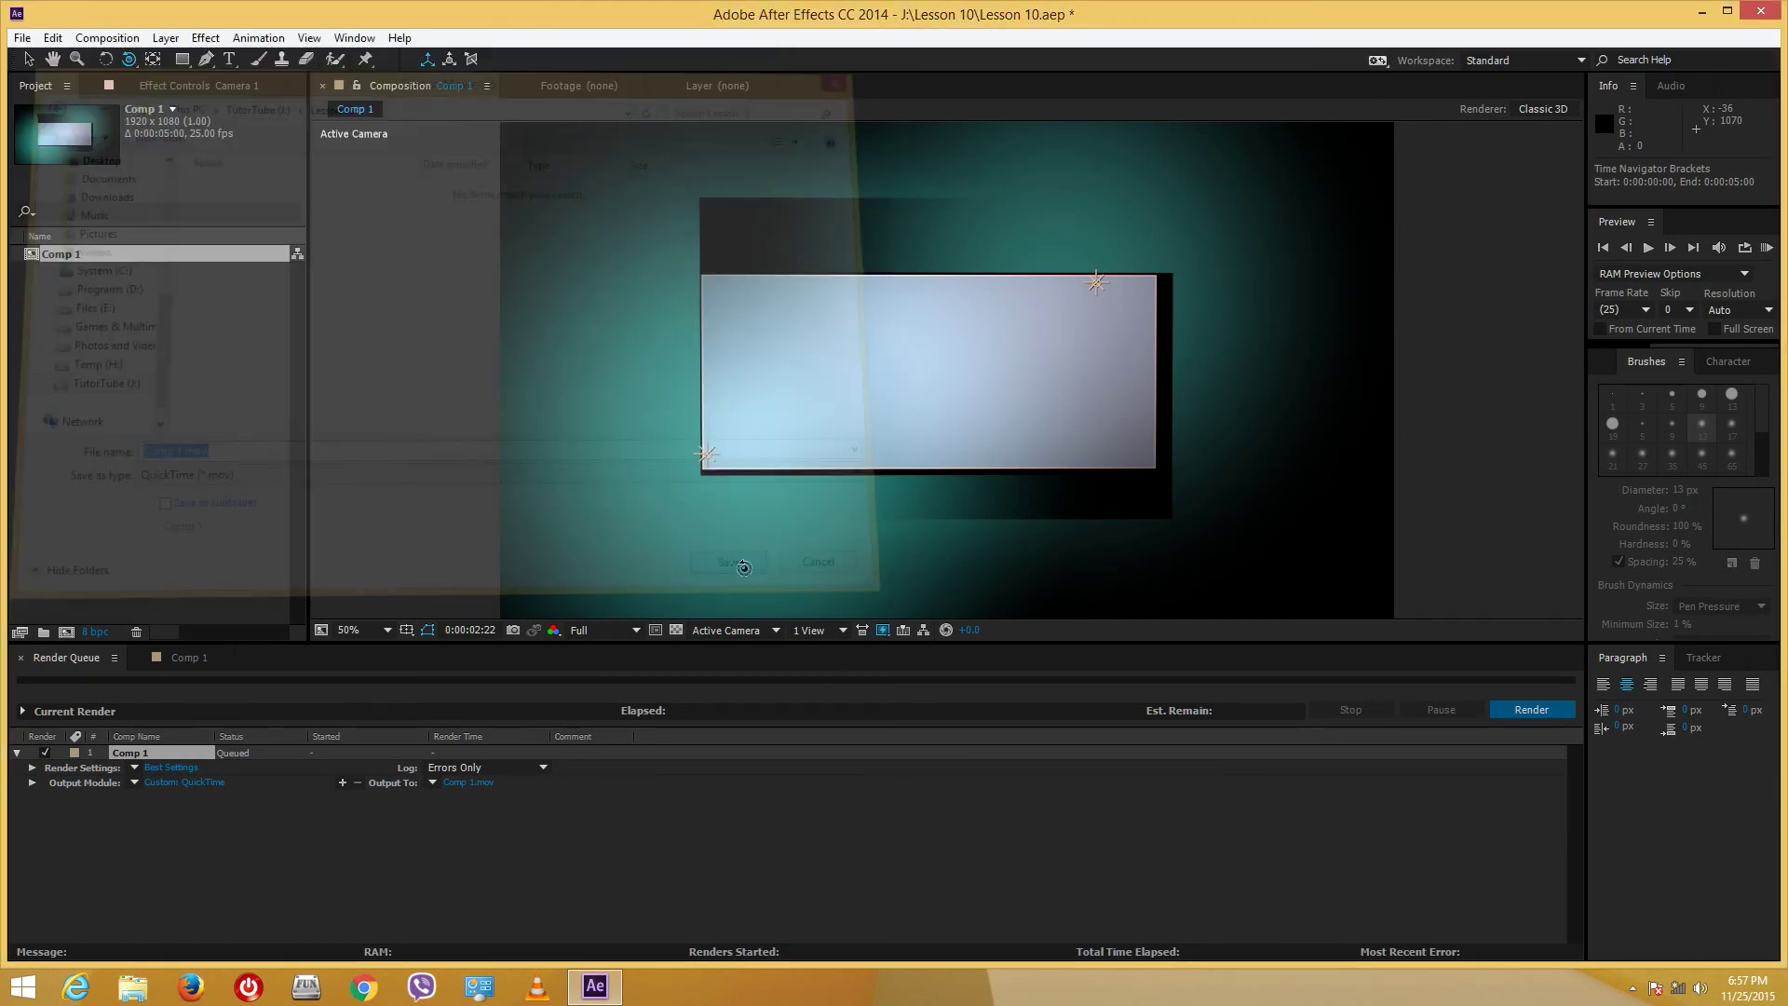
left_click(1507, 705)
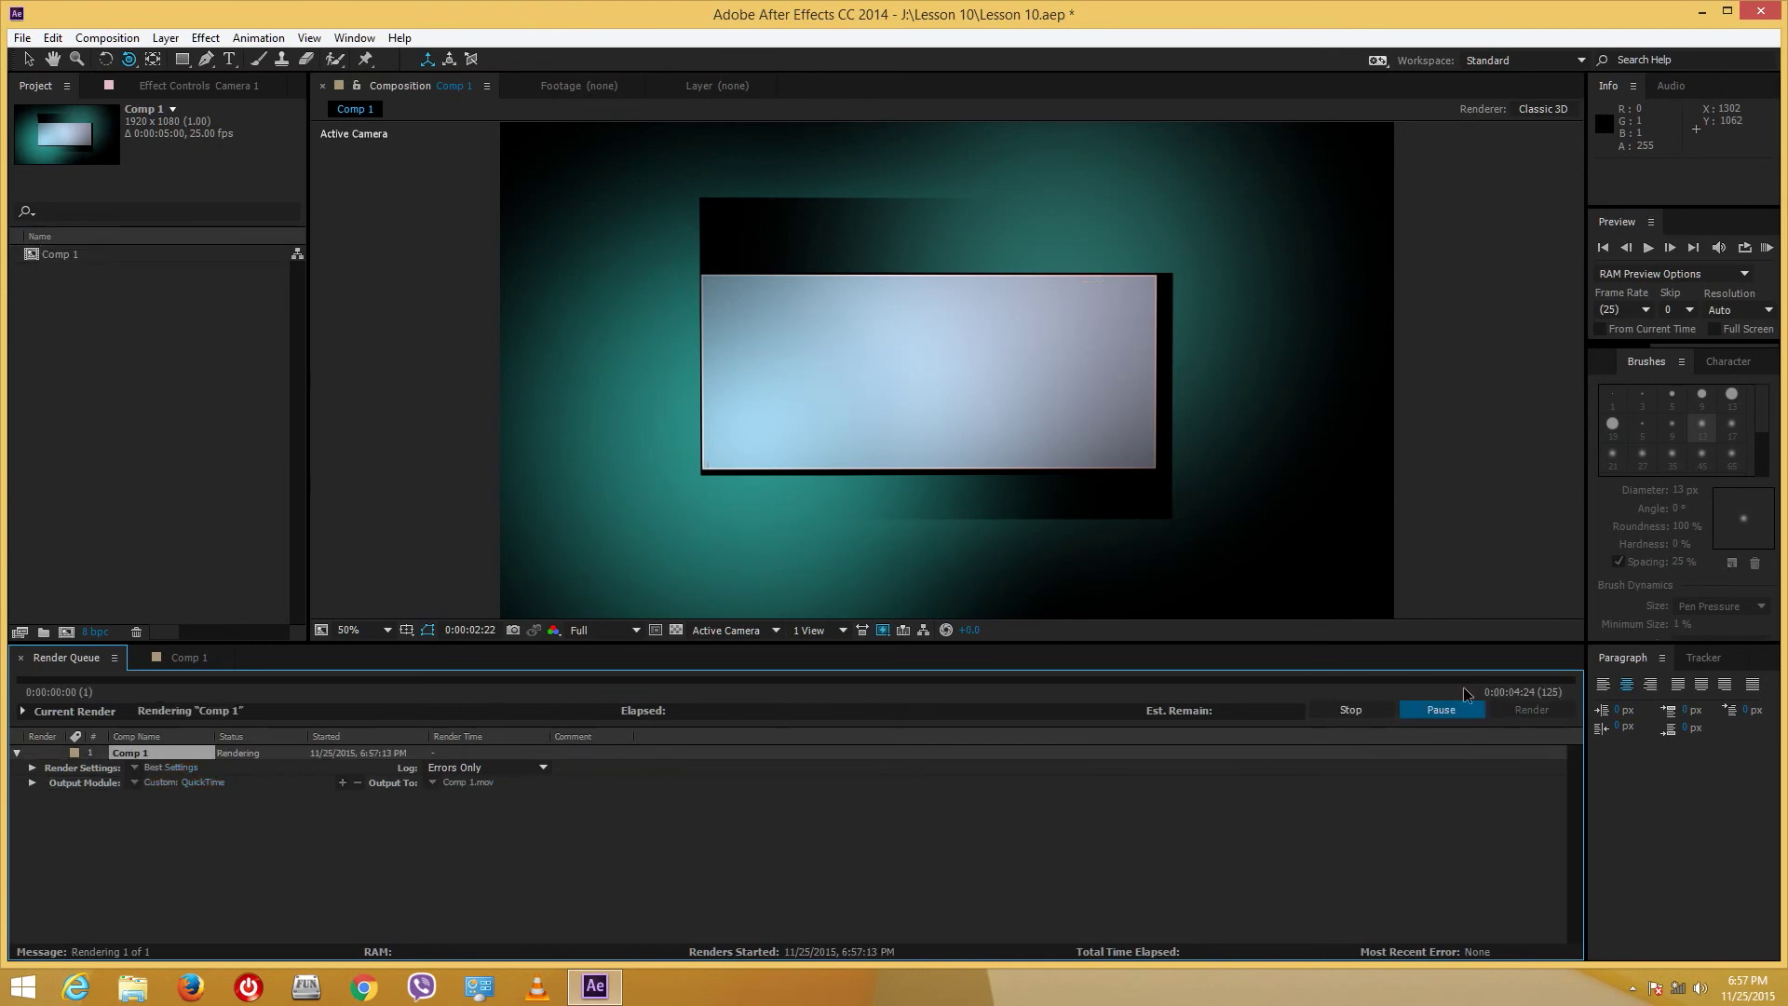